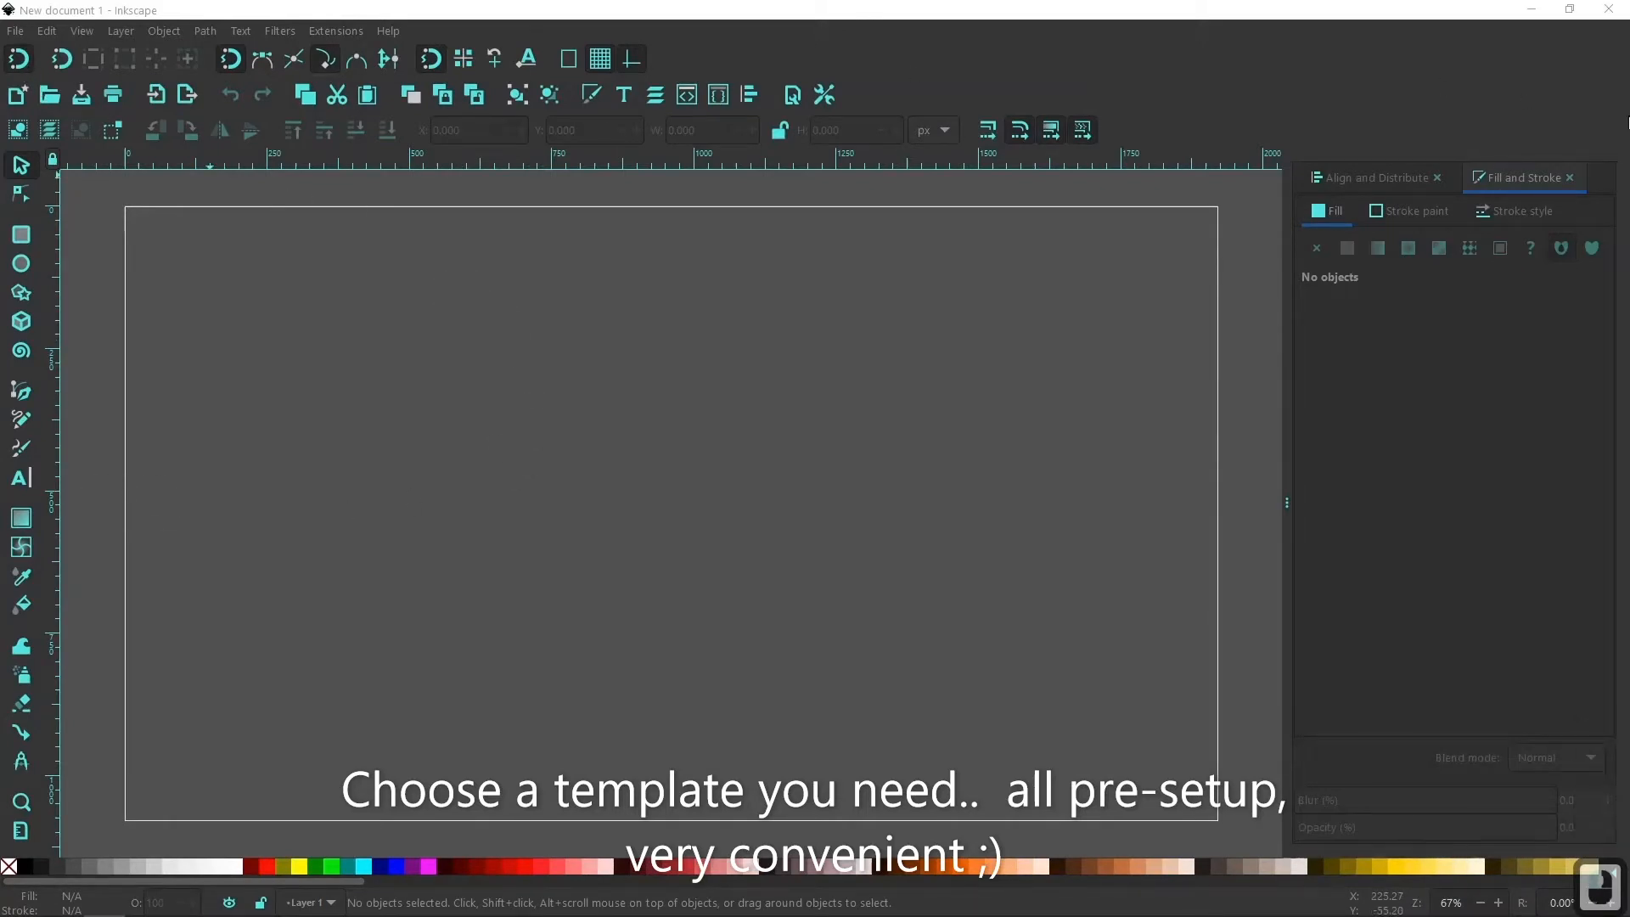
# Review the document's page size settings and the reference options for aligning objects.
pyautogui.click(16, 32)
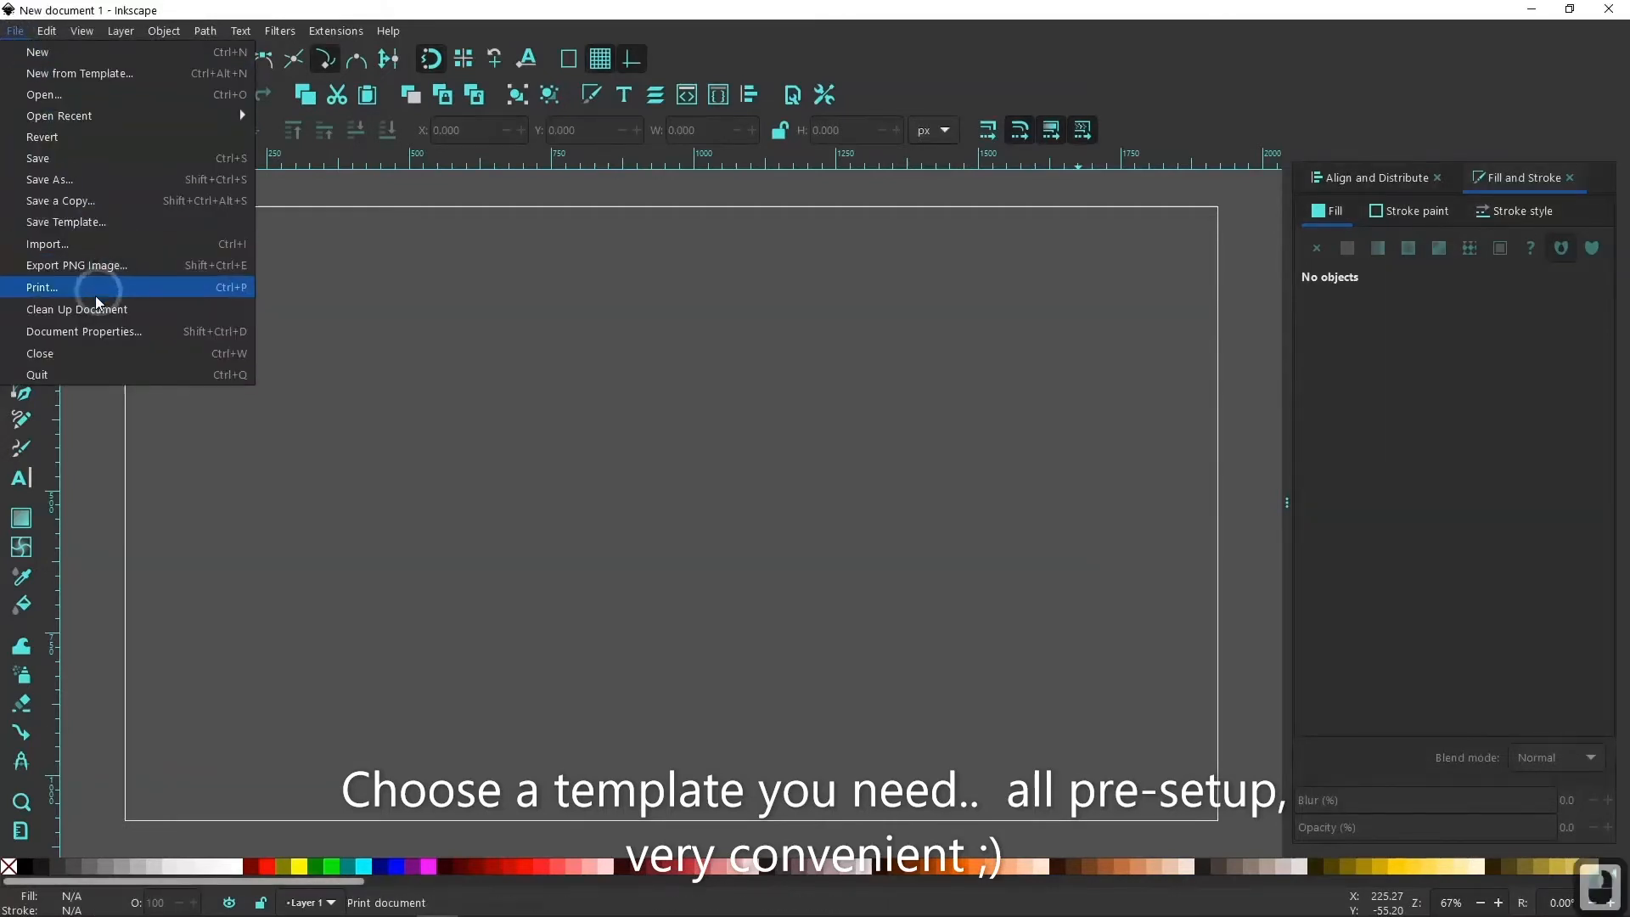
pyautogui.click(80, 335)
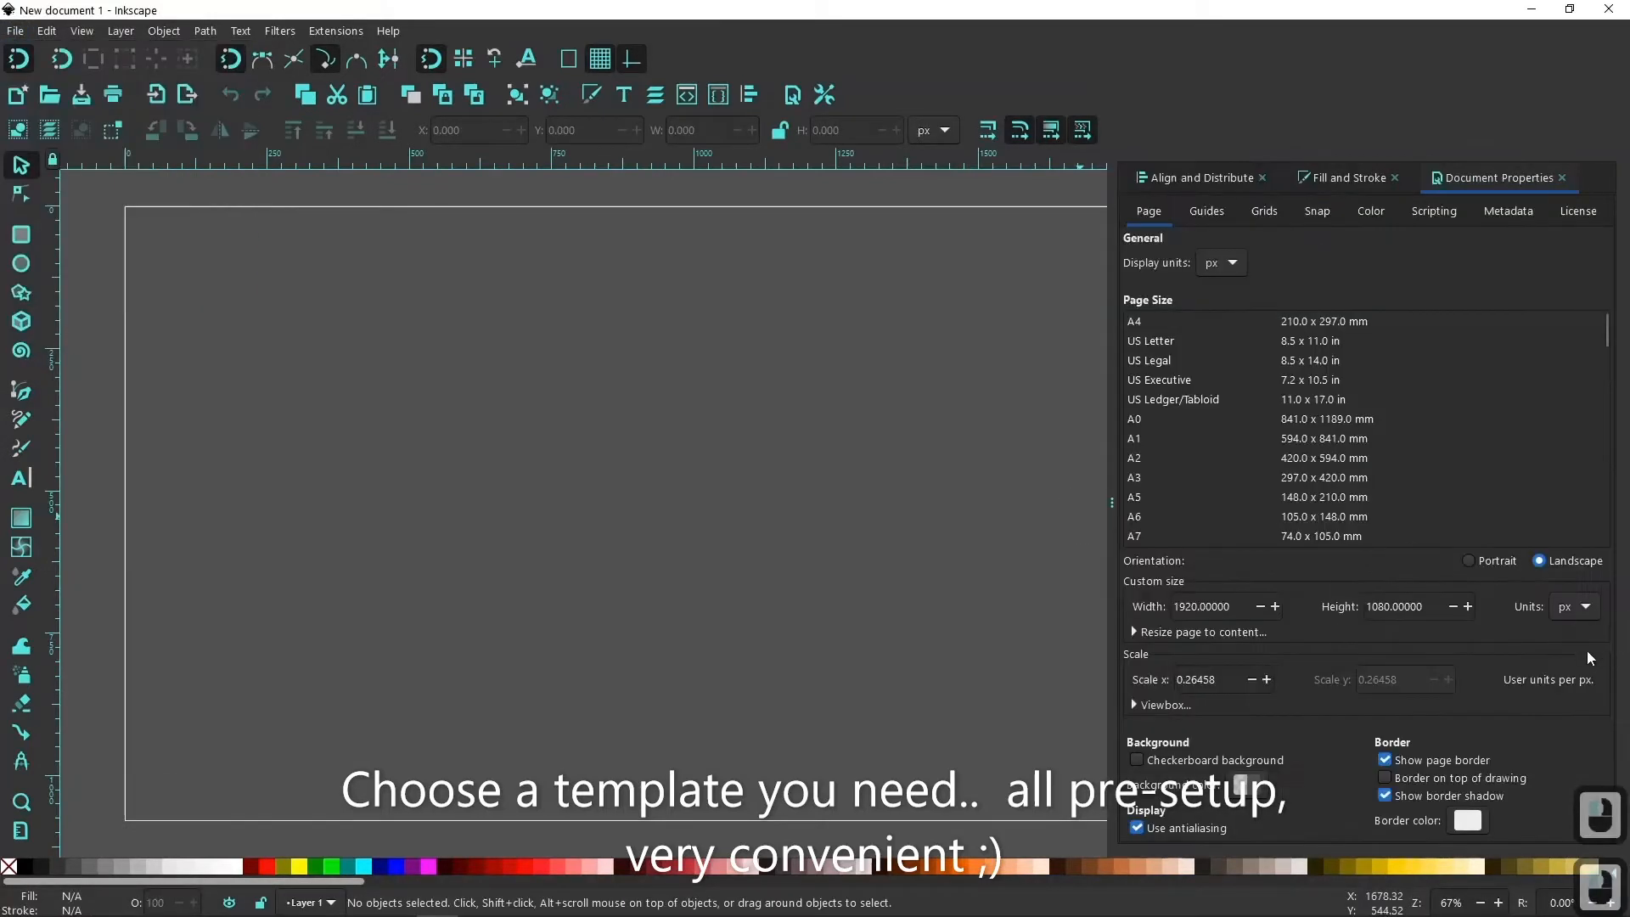
pyautogui.click(1561, 179)
pyautogui.click(1207, 177)
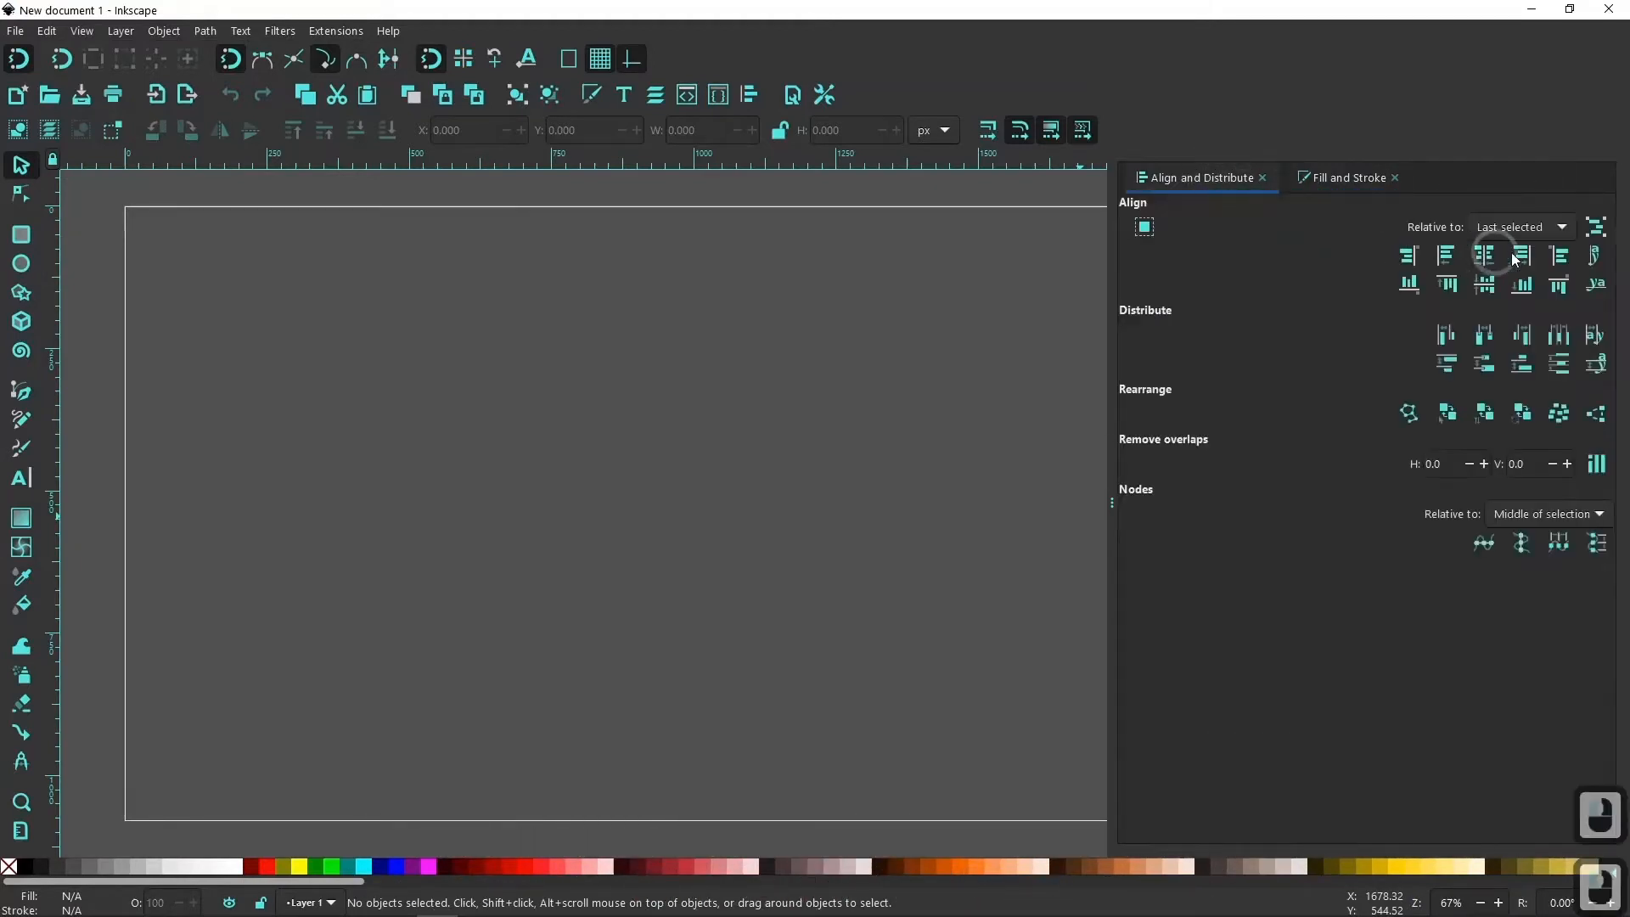
pyautogui.click(1540, 227)
pyautogui.click(1540, 229)
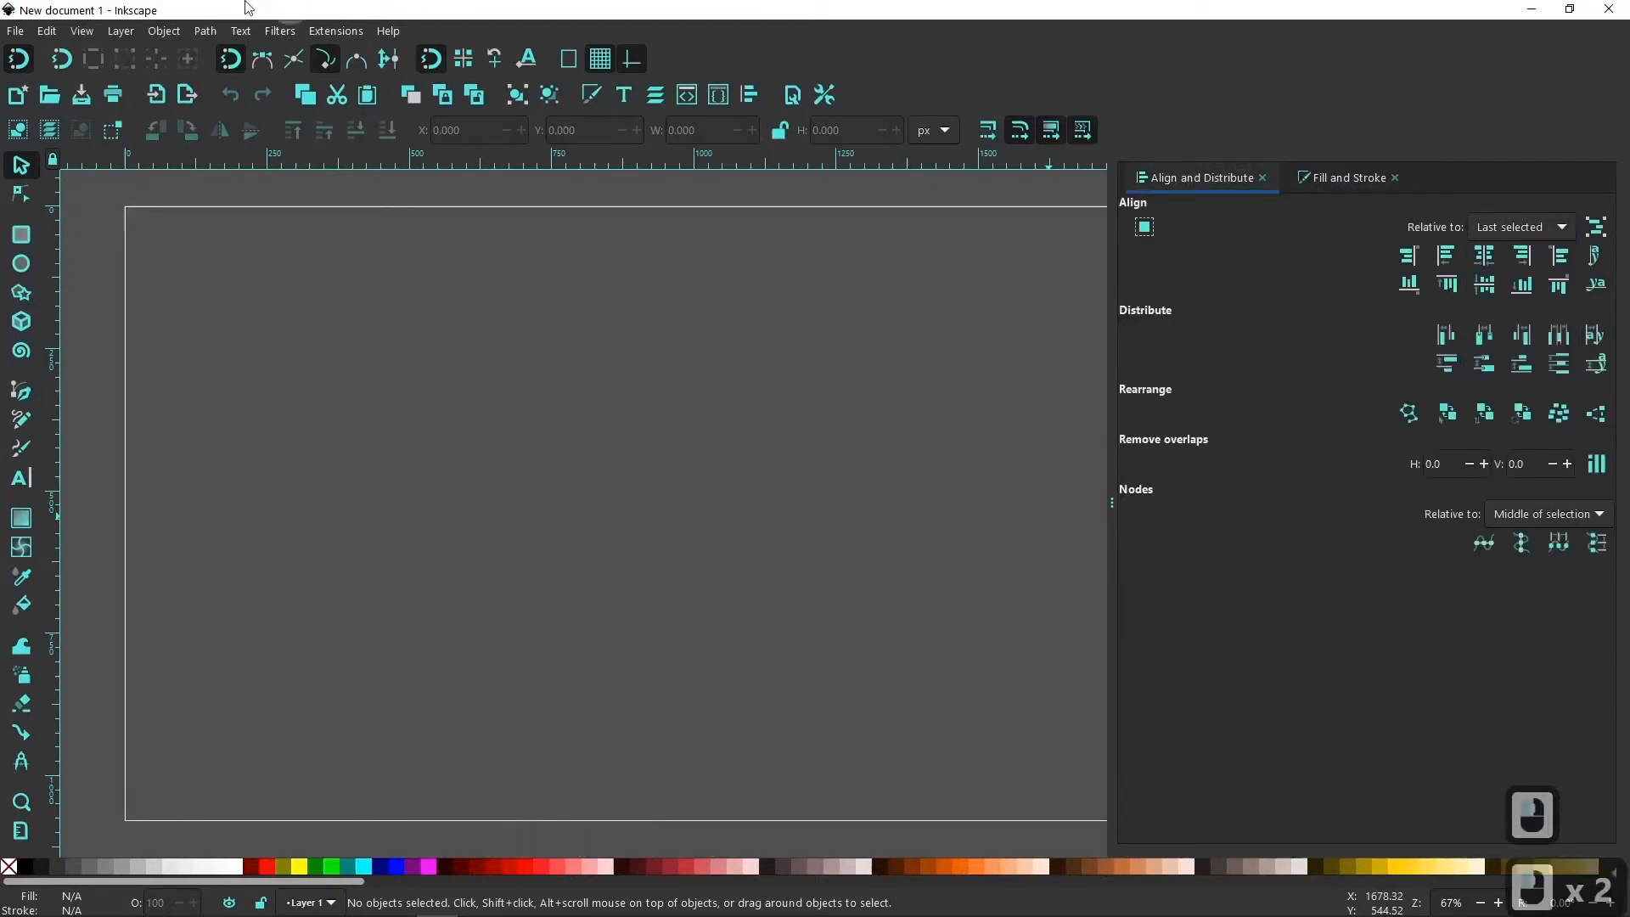
# Add the text "Inkscape" near the middle of the page.
pyautogui.click(82, 31)
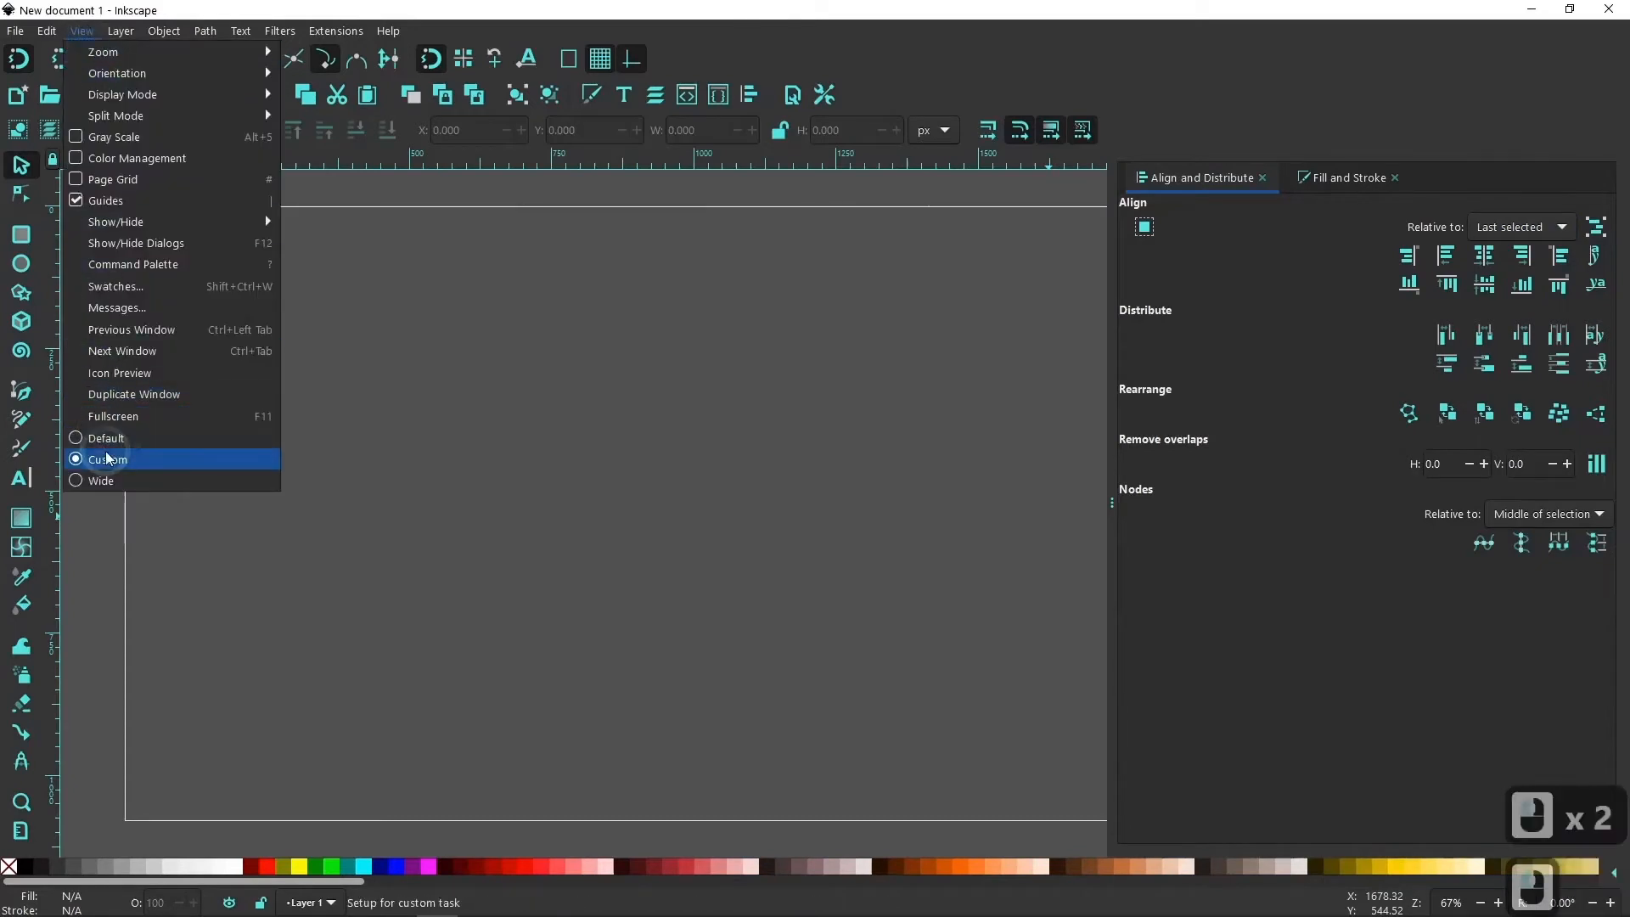
pyautogui.moveTo(179, 53)
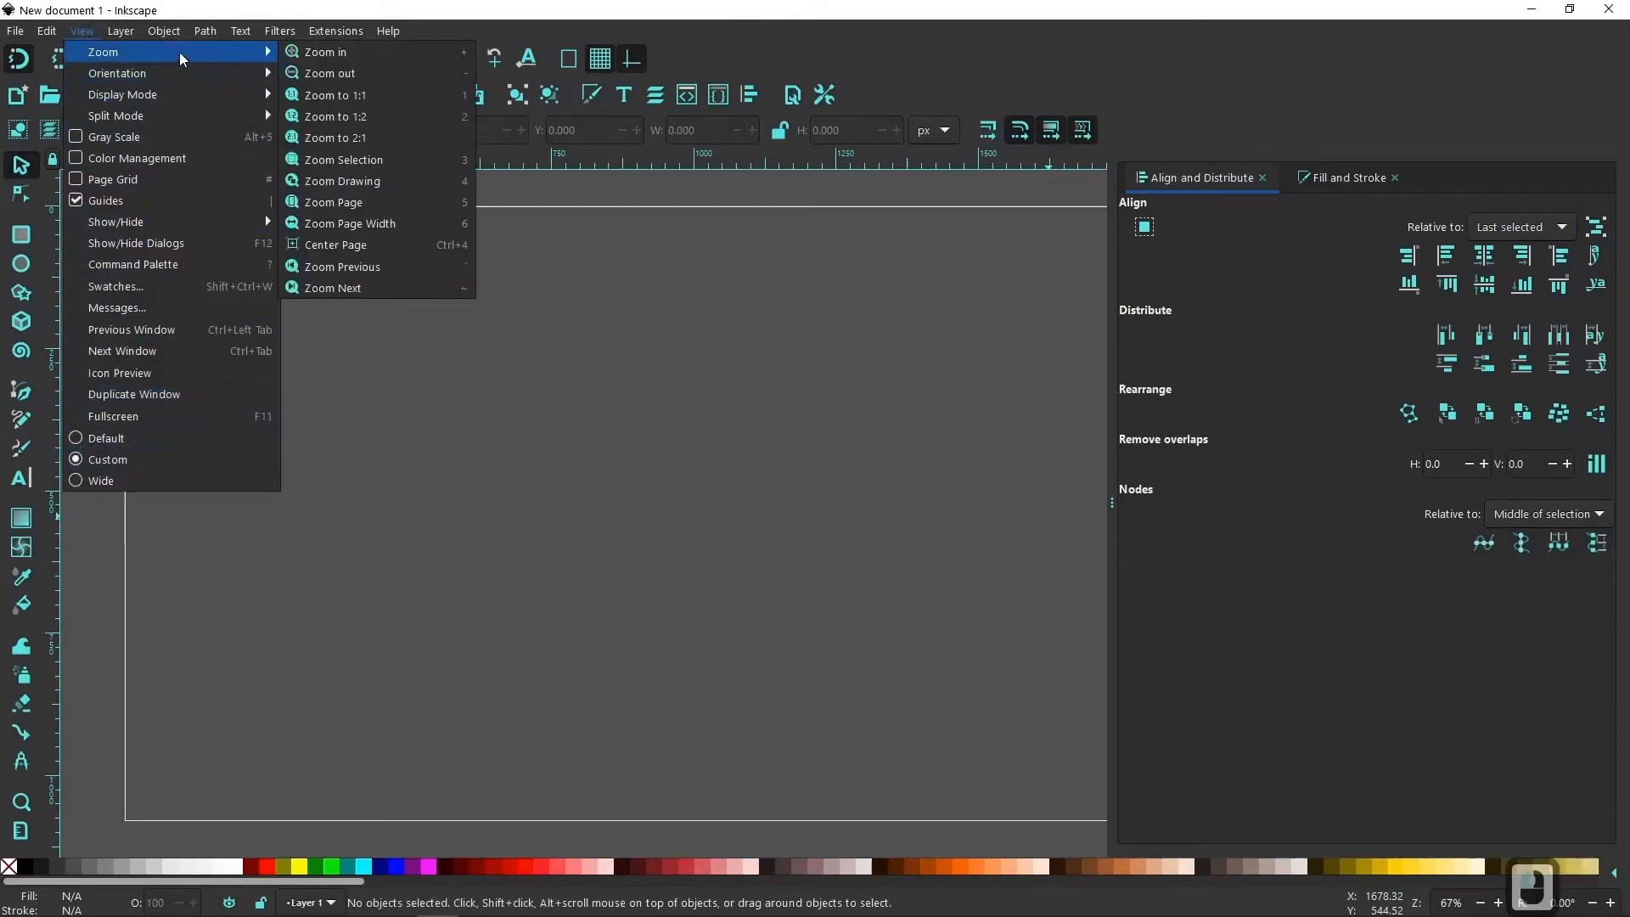
pyautogui.click(323, 94)
pyautogui.keyDown('ctrl'); pyautogui.scroll(-2, 634, 452); pyautogui.keyUp('ctrl')
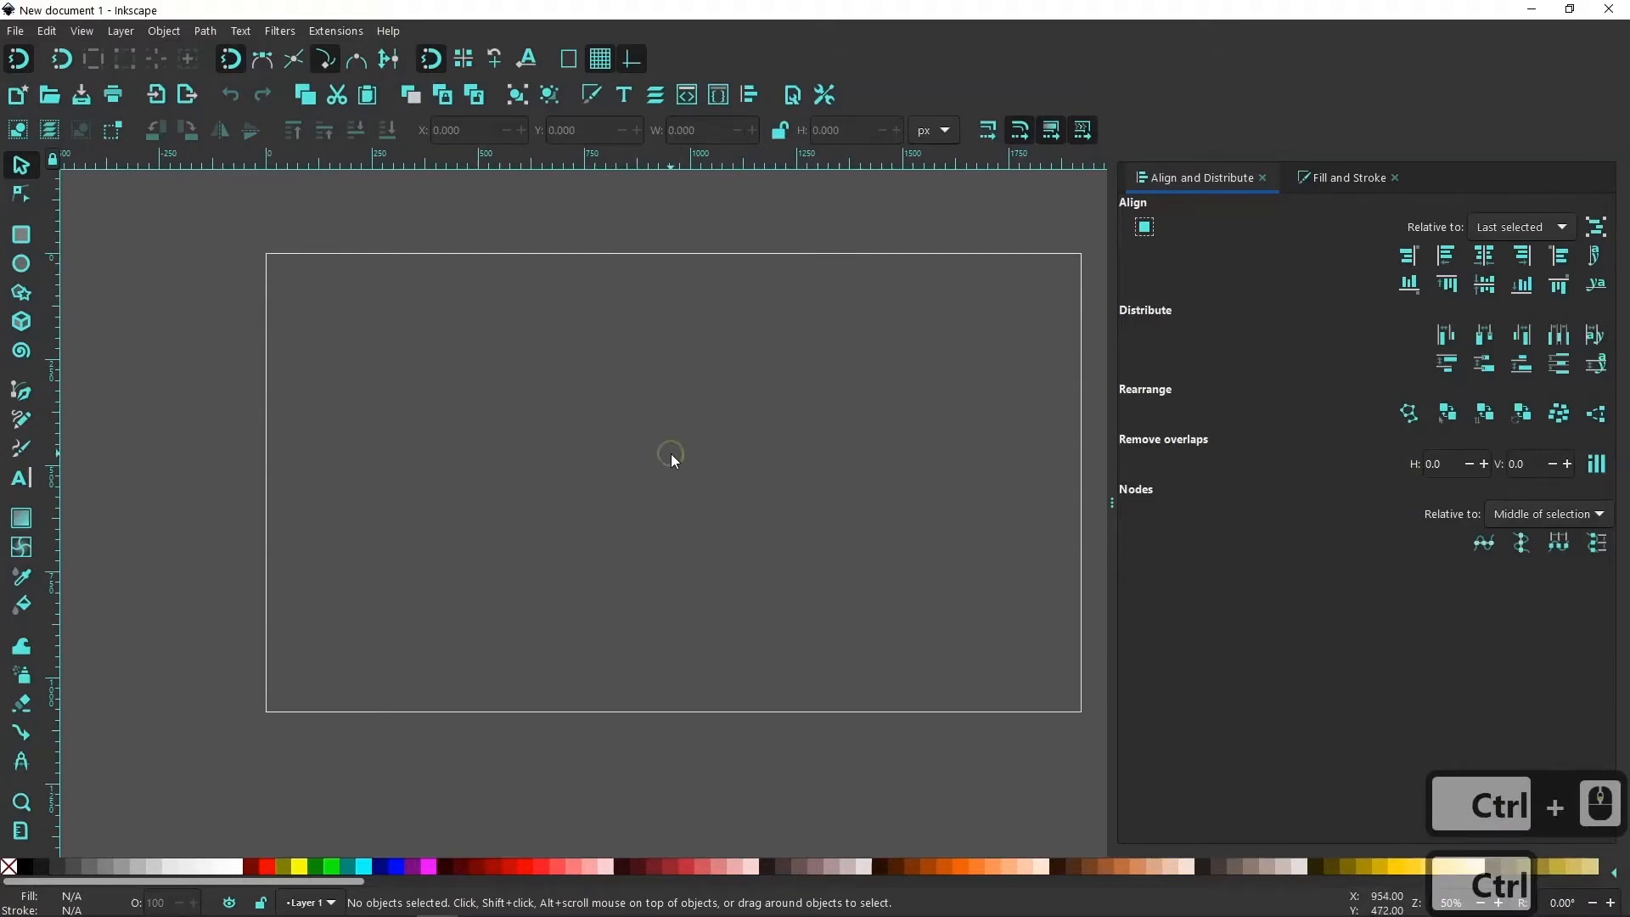
pyautogui.moveTo(671, 454); pyautogui.dragTo(564, 473)
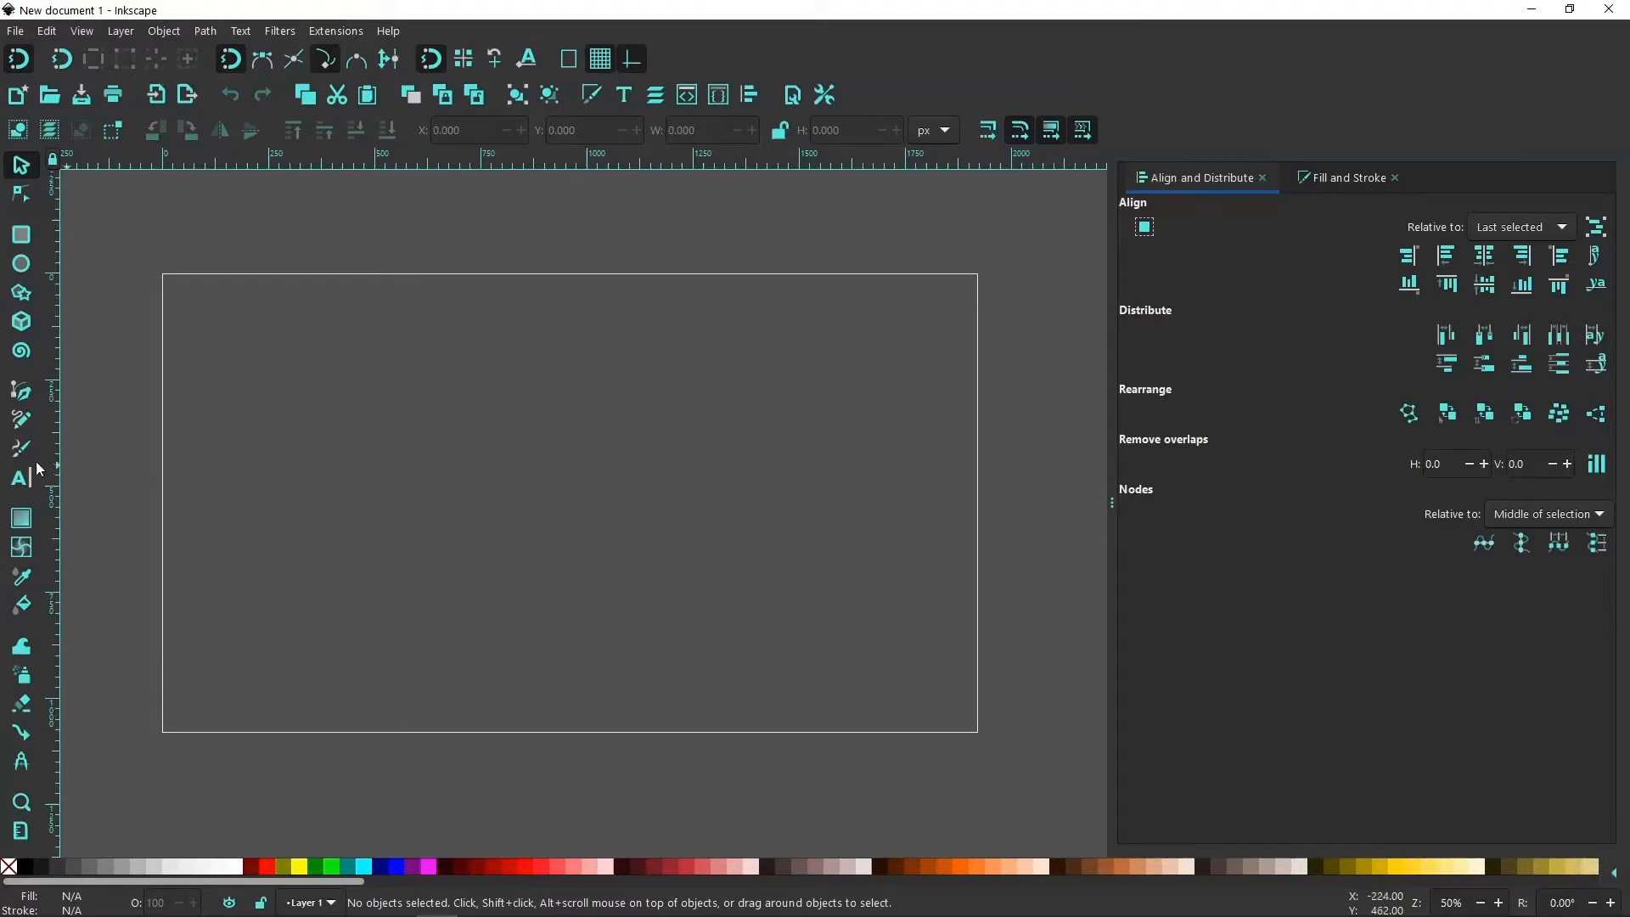
pyautogui.click(23, 482)
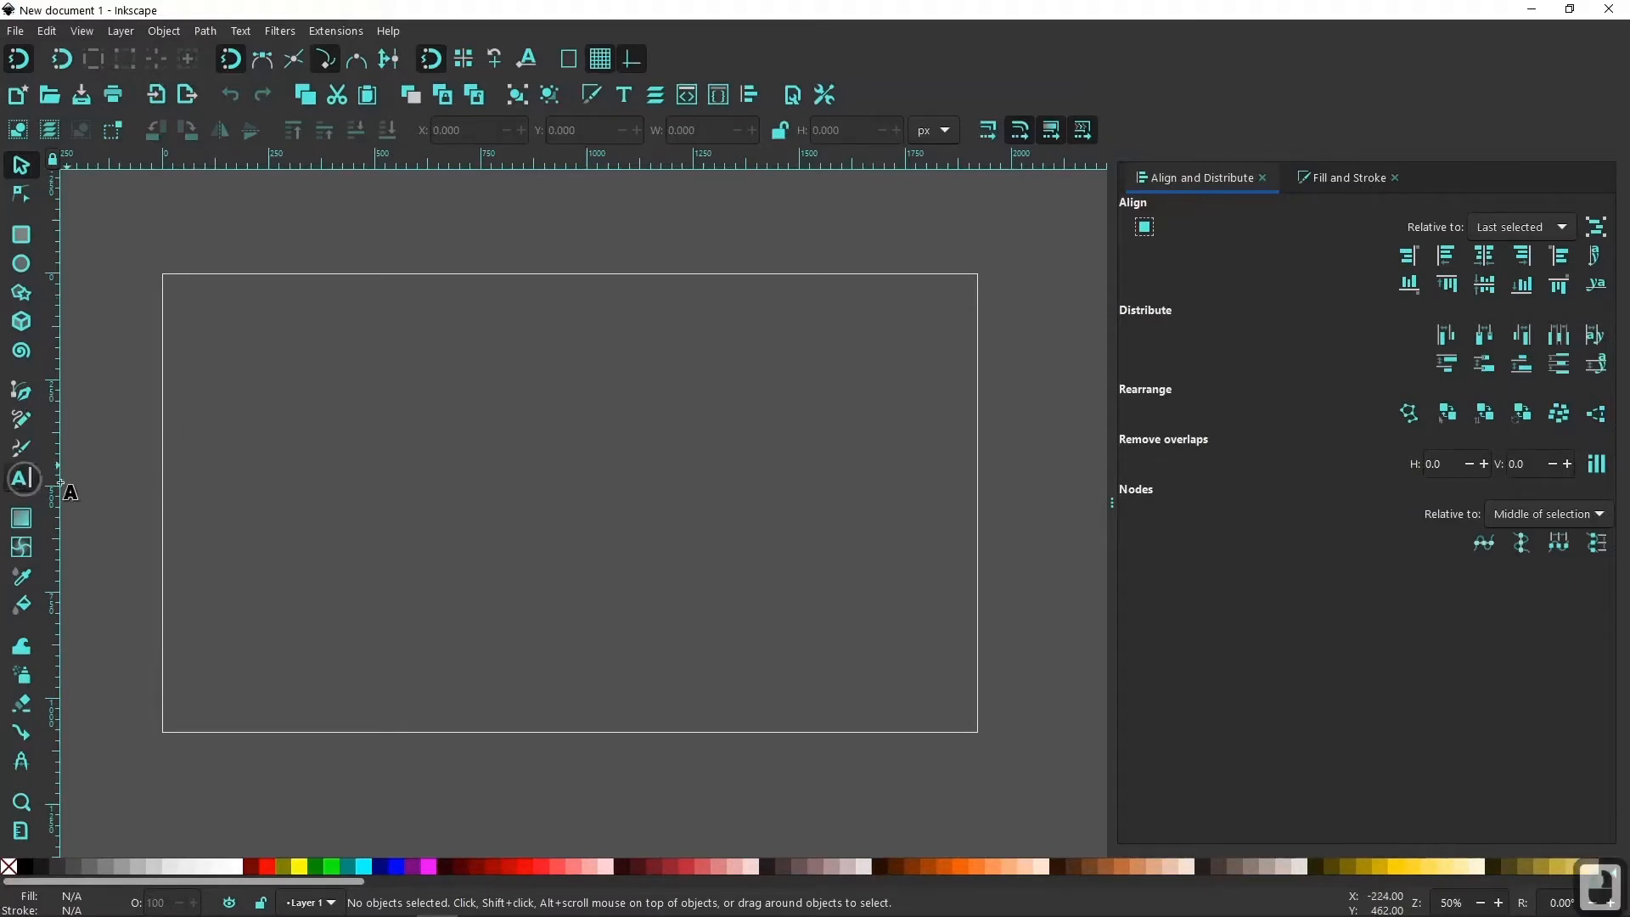
pyautogui.click(419, 494)
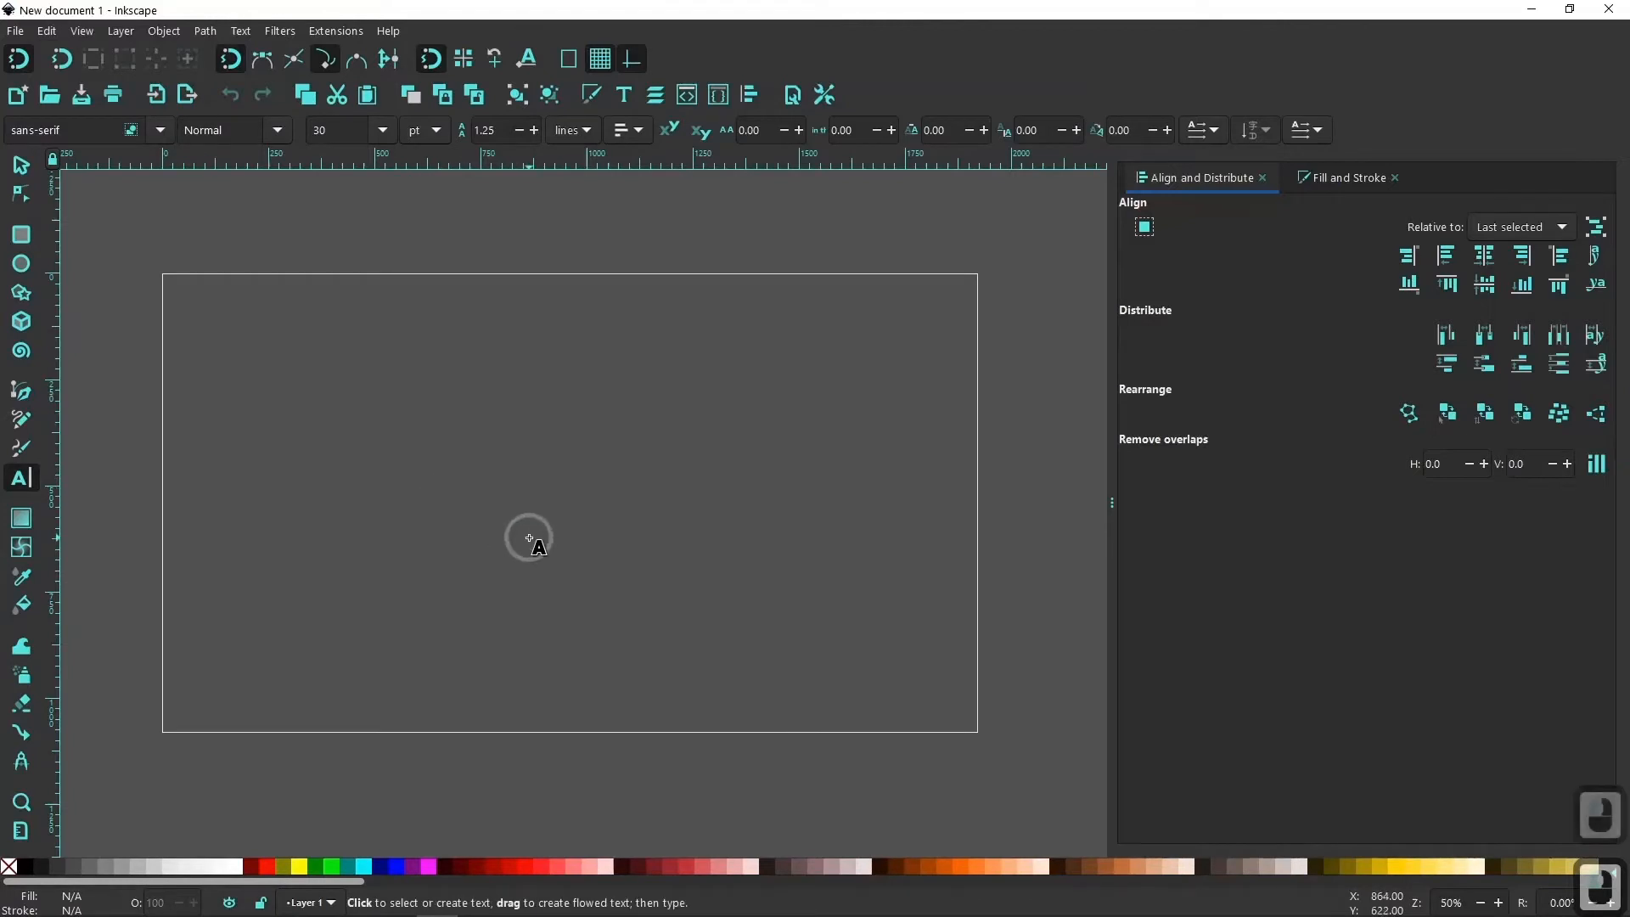
pyautogui.write('In')
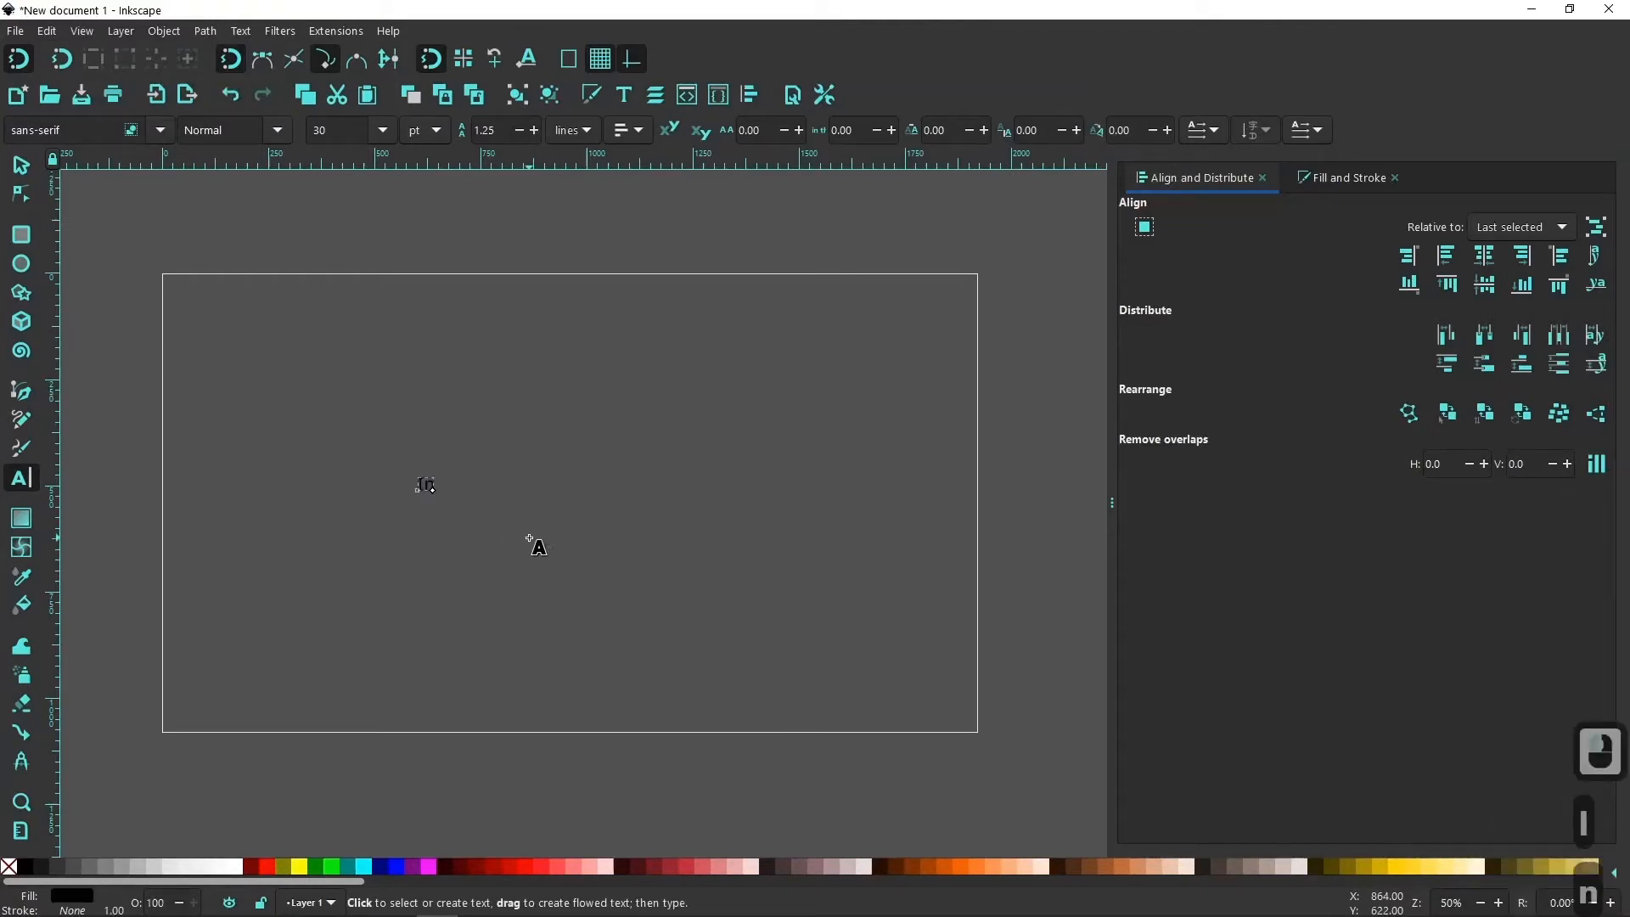
pyautogui.write('k')
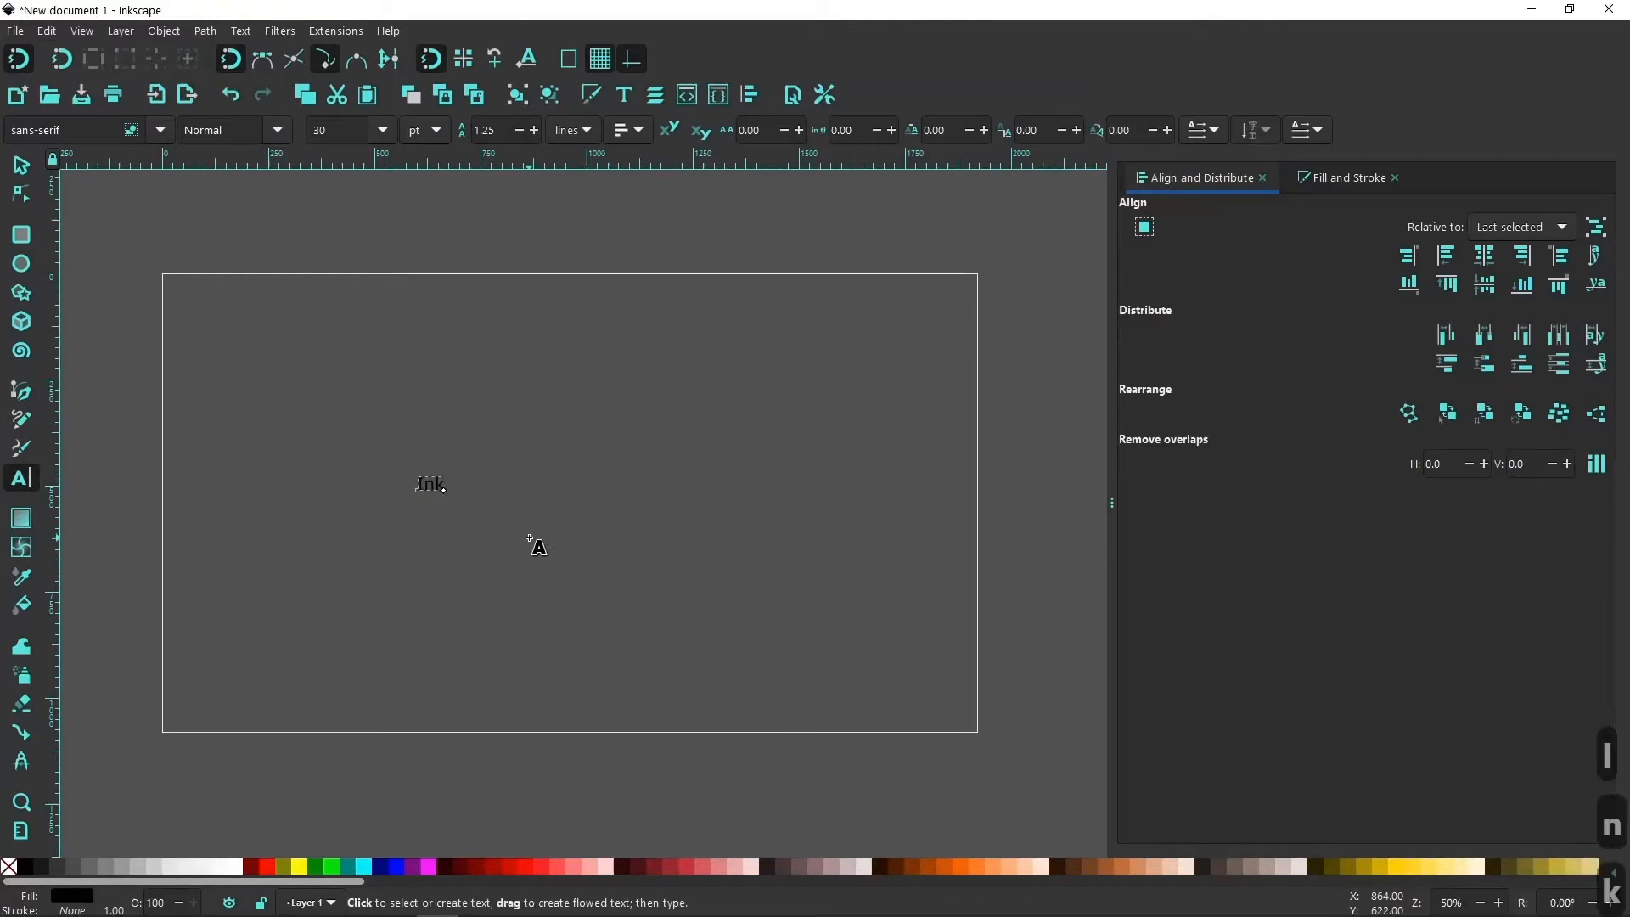
pyautogui.write('scape')
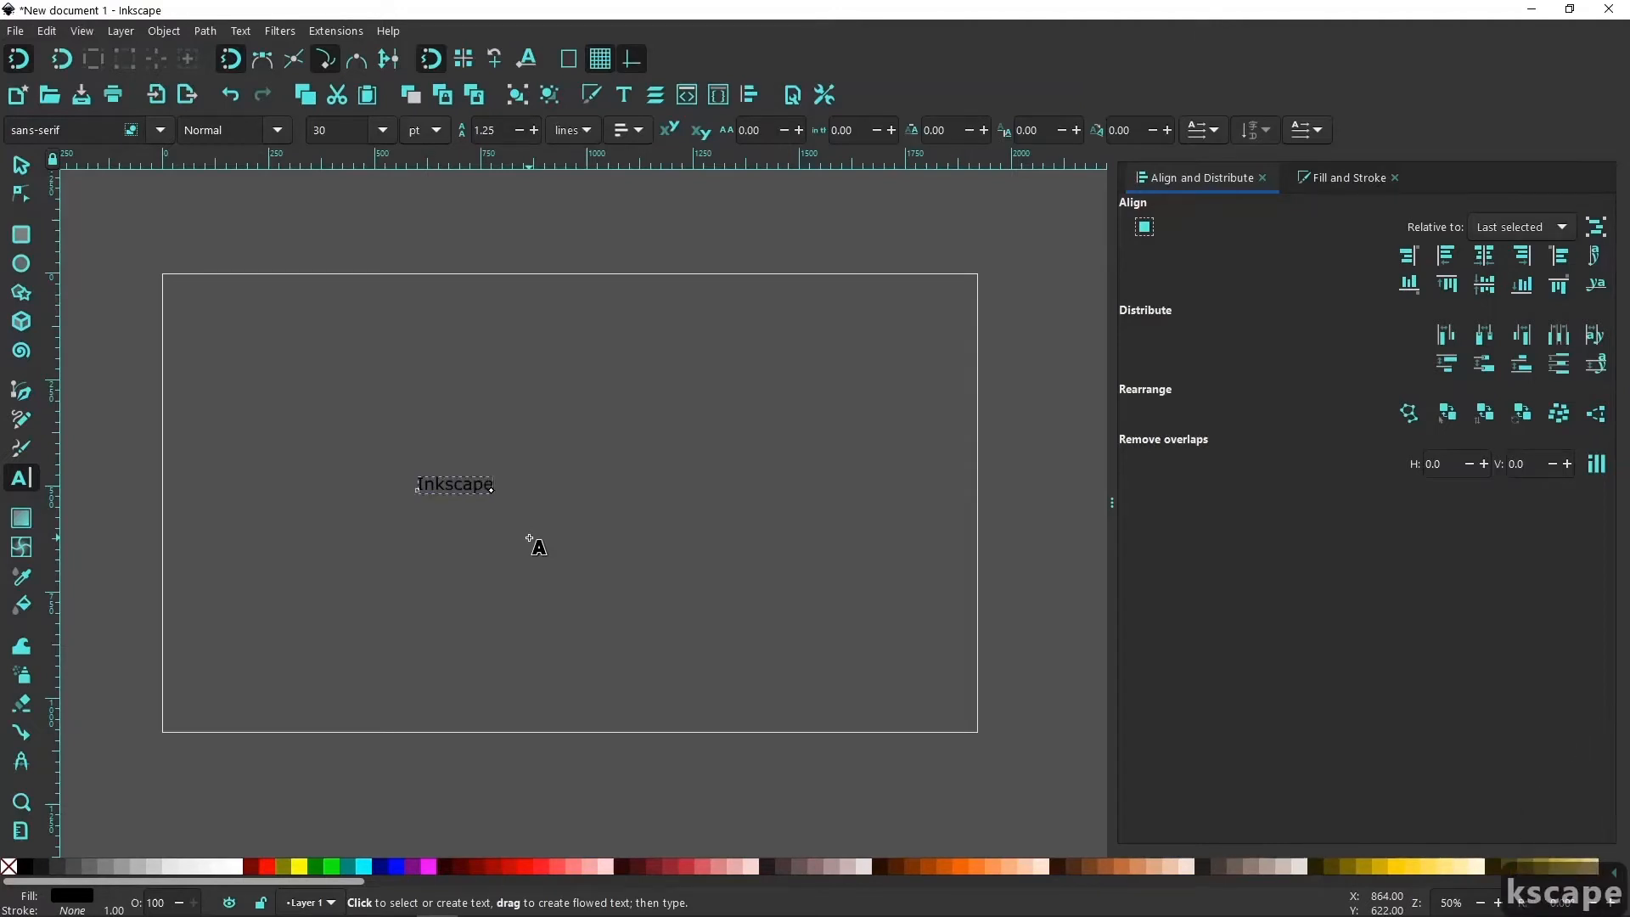
# Browse the font families and apply Cambria in Bold Italic to the "Inkscape" text.
pyautogui.click(626, 96)
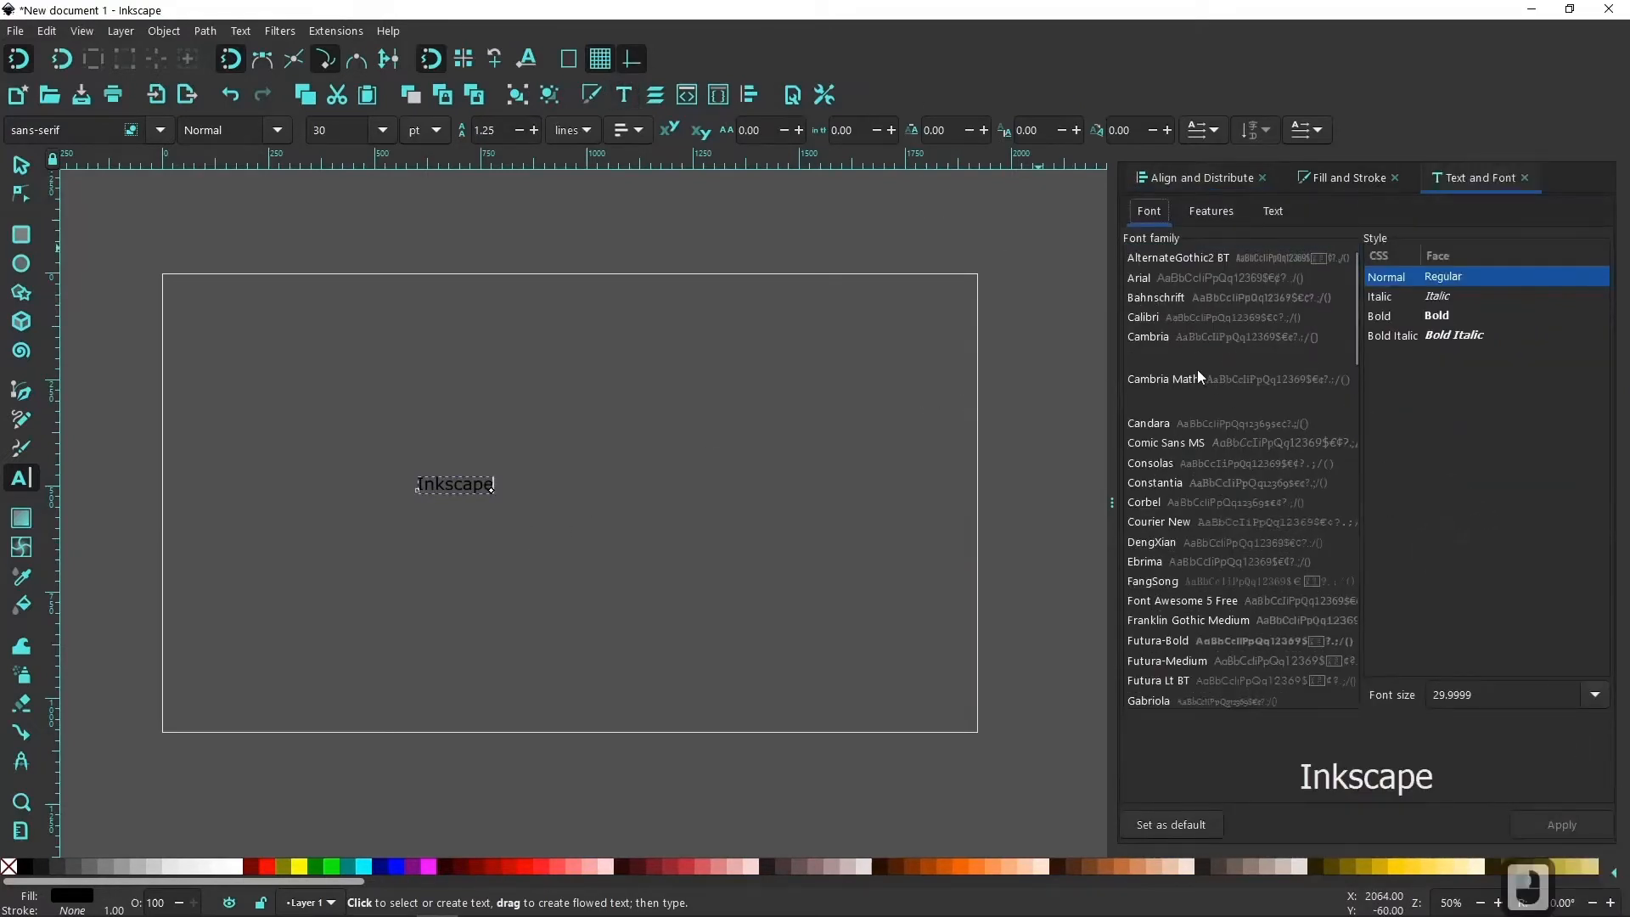
pyautogui.click(1151, 258)
pyautogui.press('Down')
pyautogui.press('Down')
pyautogui.press('Down')
pyautogui.press('Down')
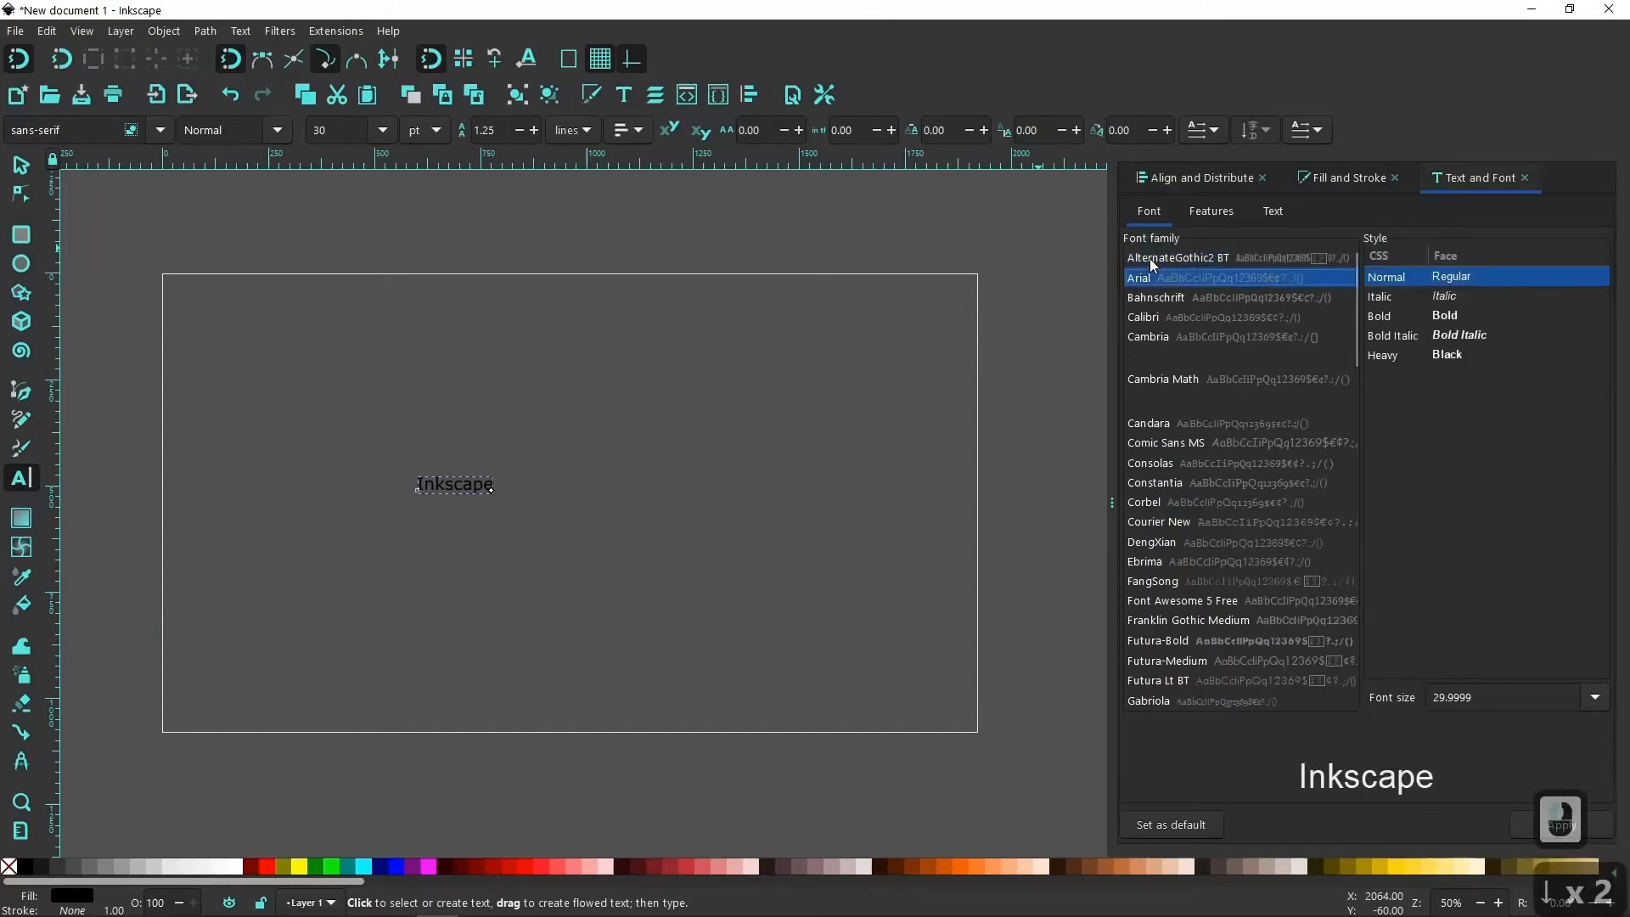
pyautogui.press('Down')
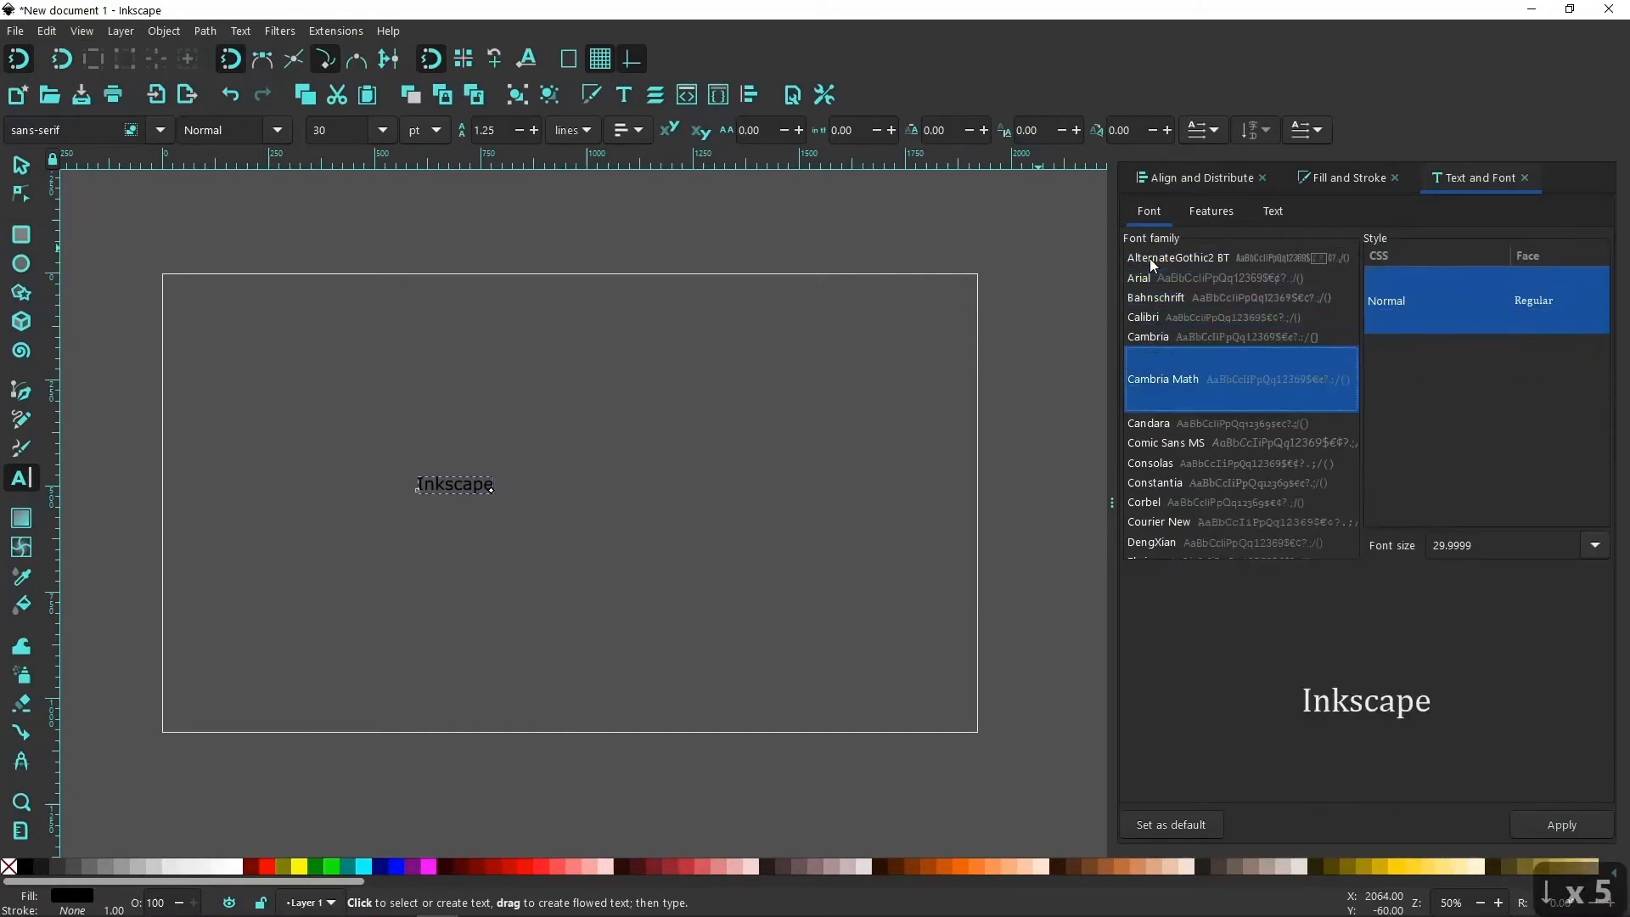
pyautogui.press('Up')
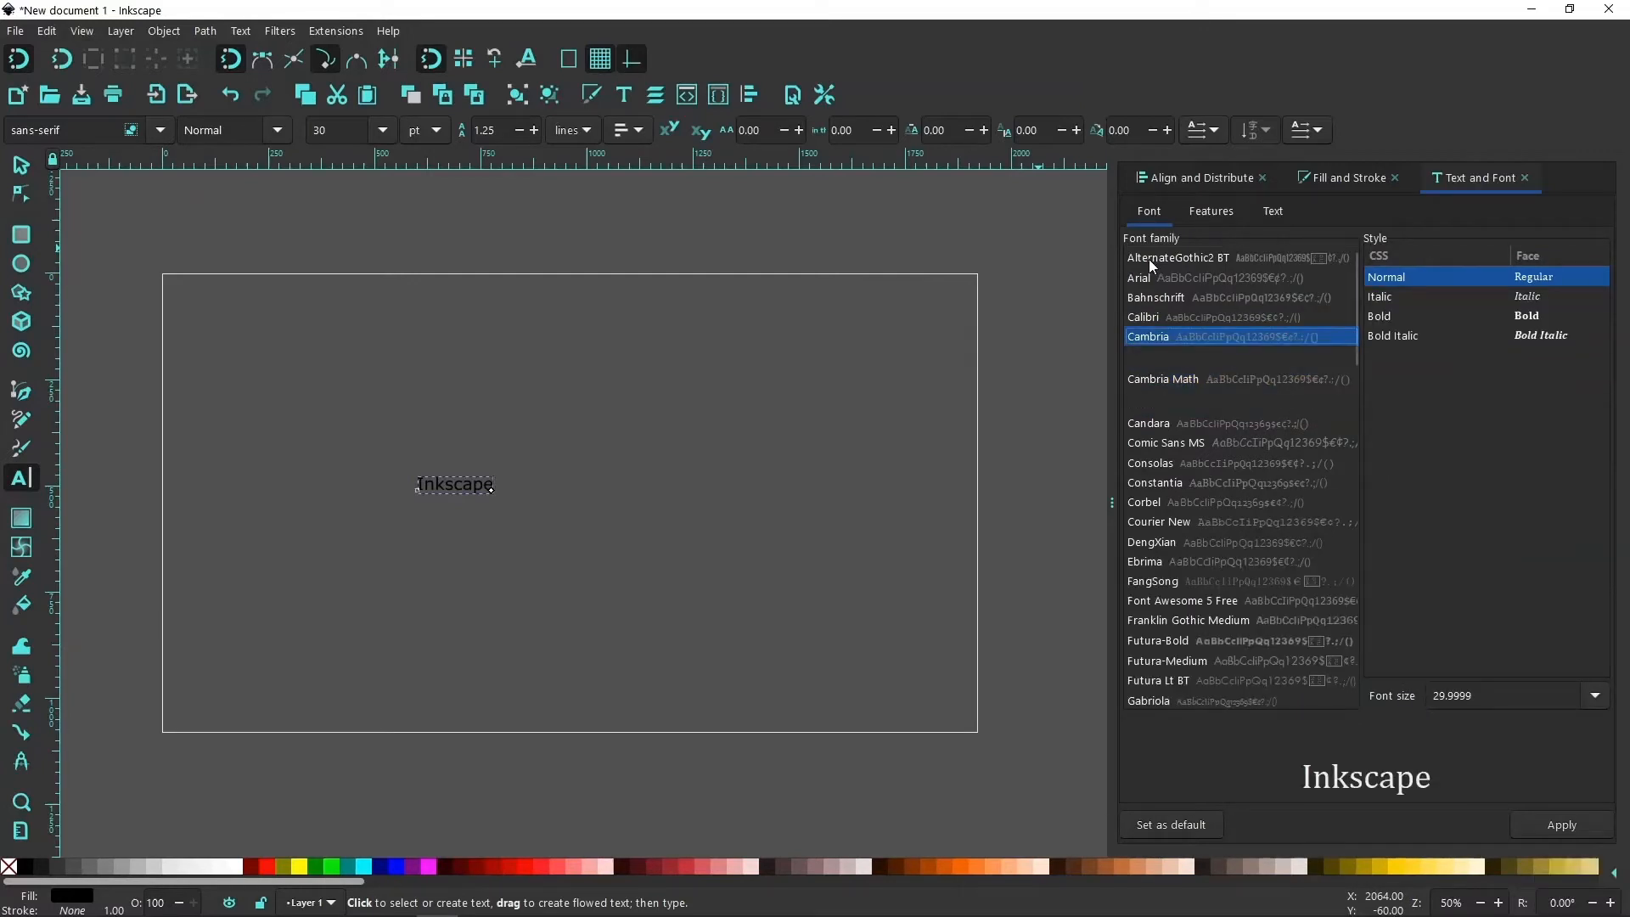
pyautogui.press('Up')
pyautogui.press('Down')
pyautogui.press('Down')
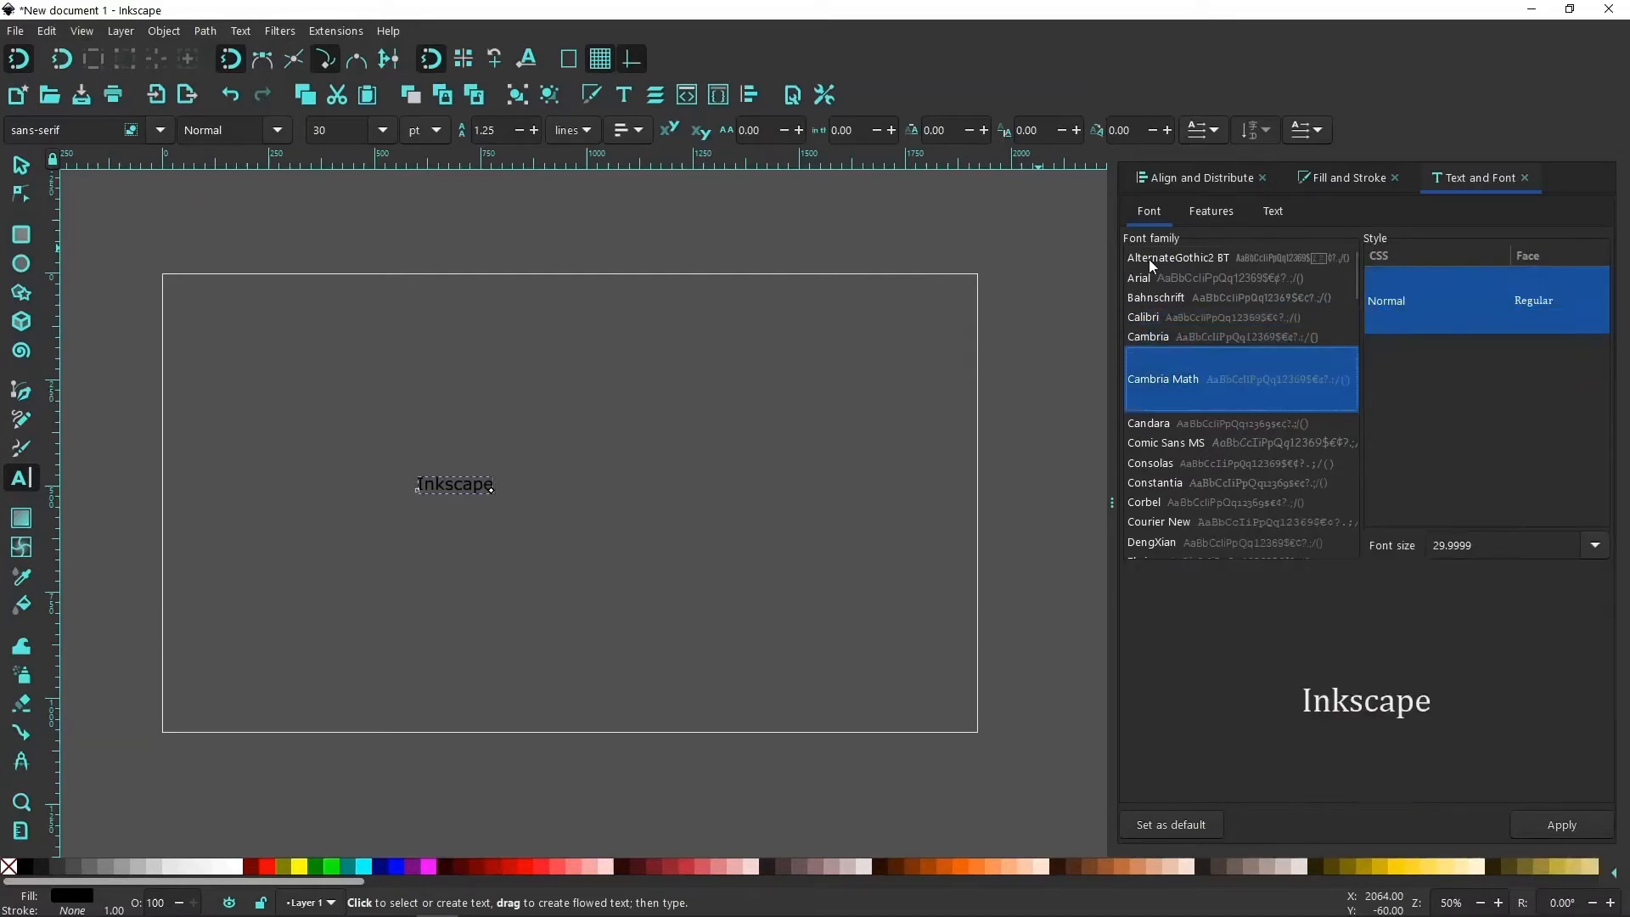
pyautogui.press('Down')
pyautogui.press('Down')
pyautogui.press('Down')
pyautogui.press('Down')
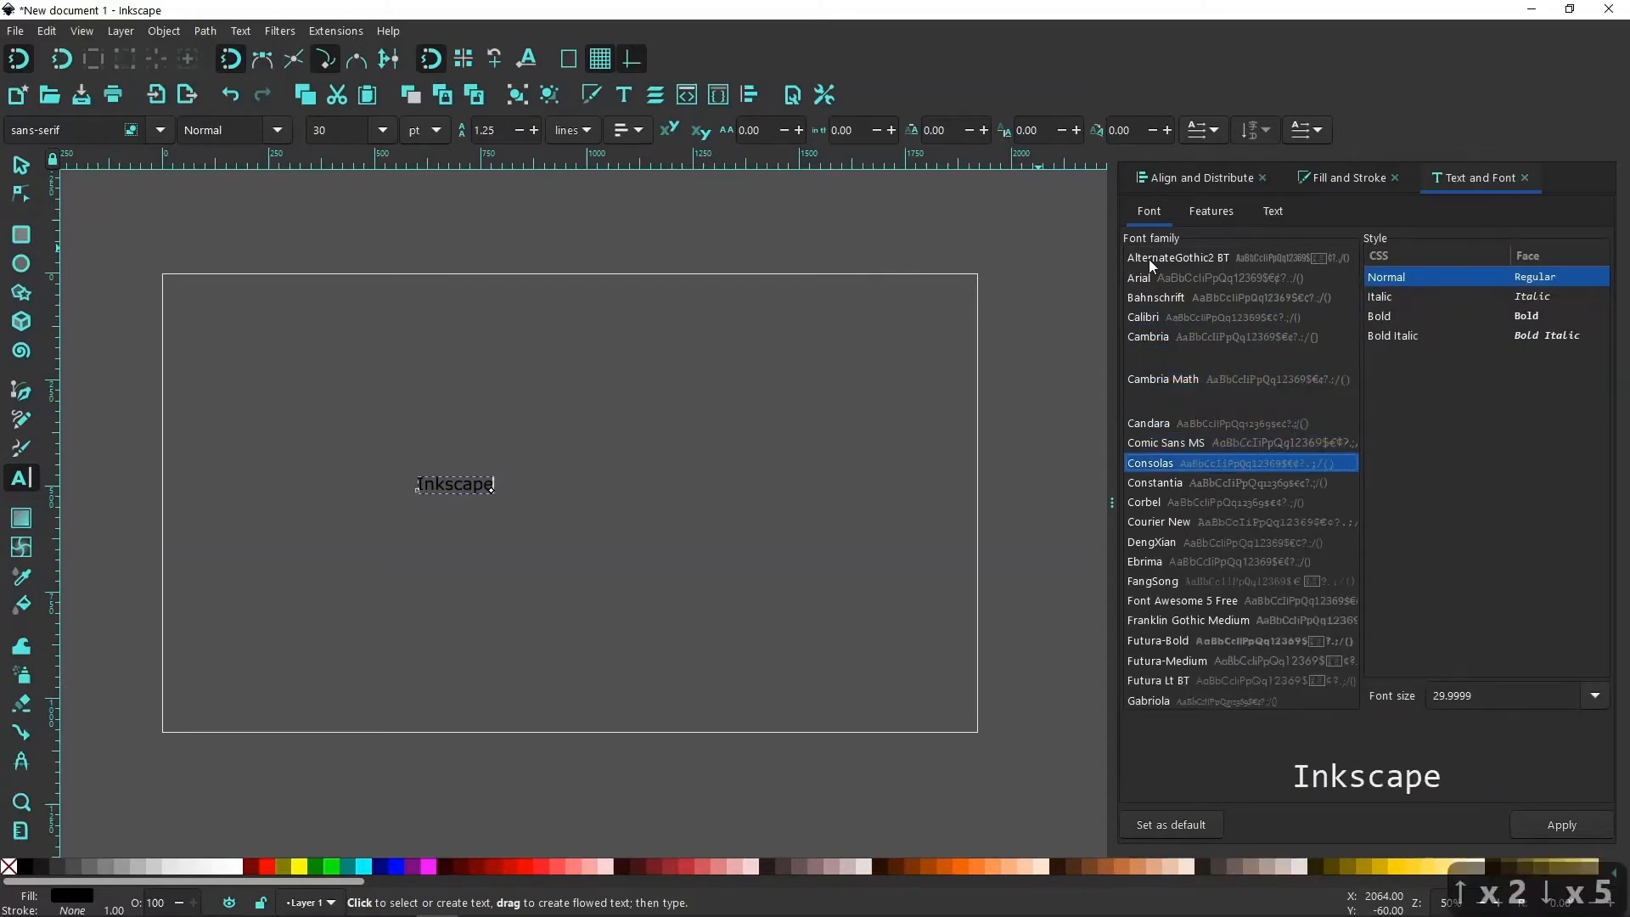
pyautogui.press('Up')
pyautogui.press('Up')
pyautogui.press('Up')
pyautogui.press('Up')
pyautogui.press('Up')
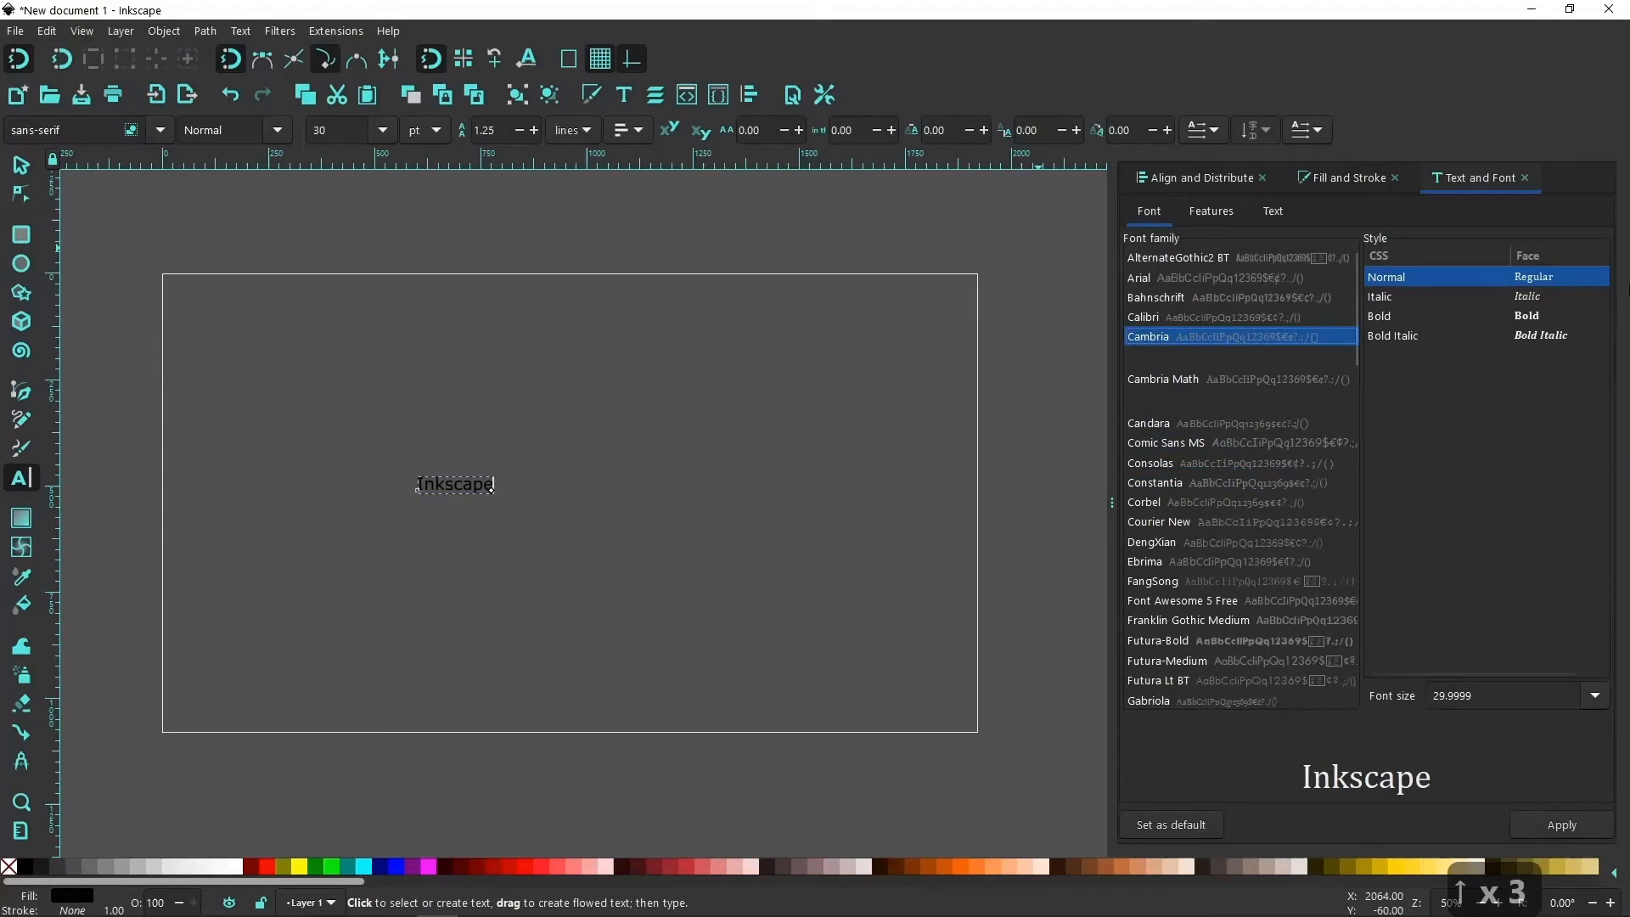
pyautogui.click(1394, 336)
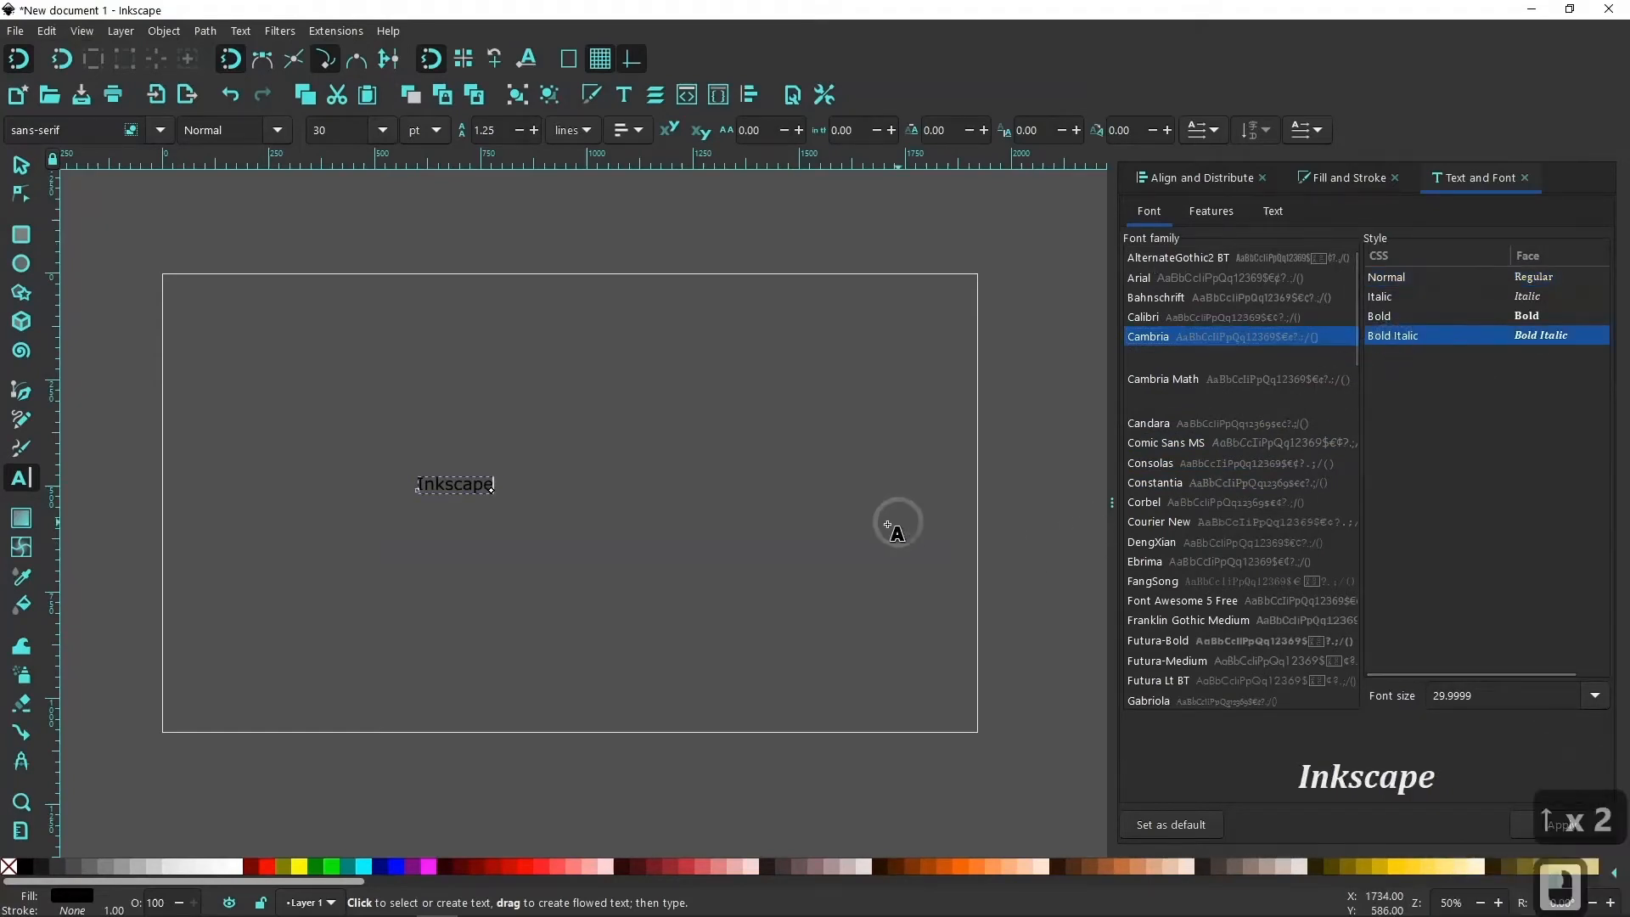
pyautogui.click(1524, 828)
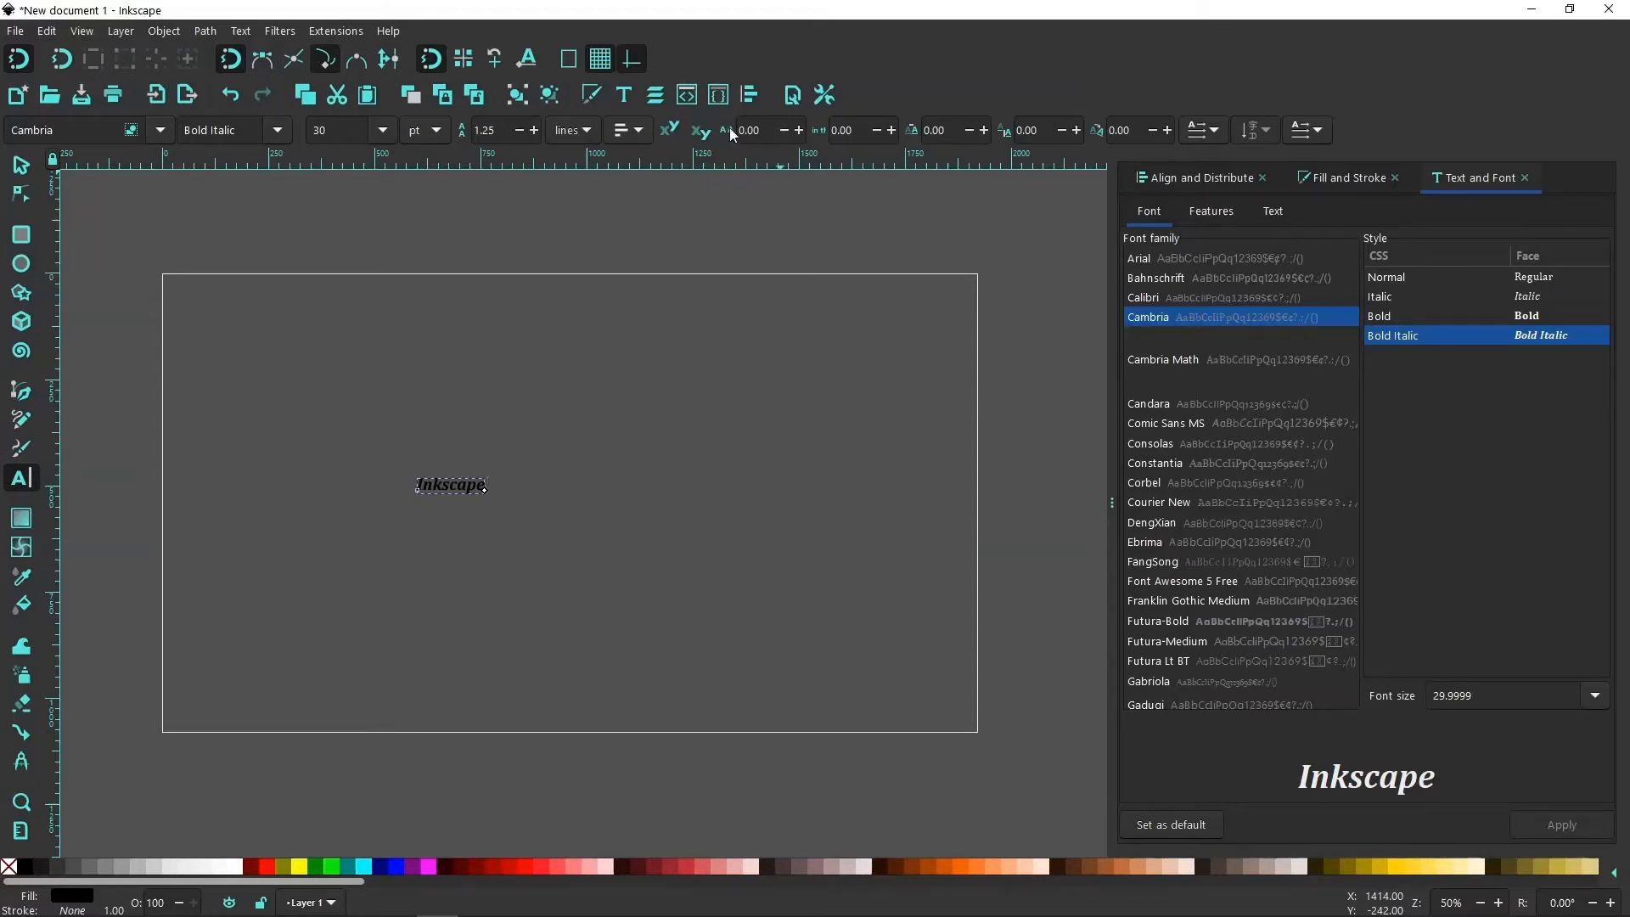
# Try a letter spacing of 15 on the "Inkscape" text.
pyautogui.click(799, 130)
pyautogui.doubleClick(738, 130)
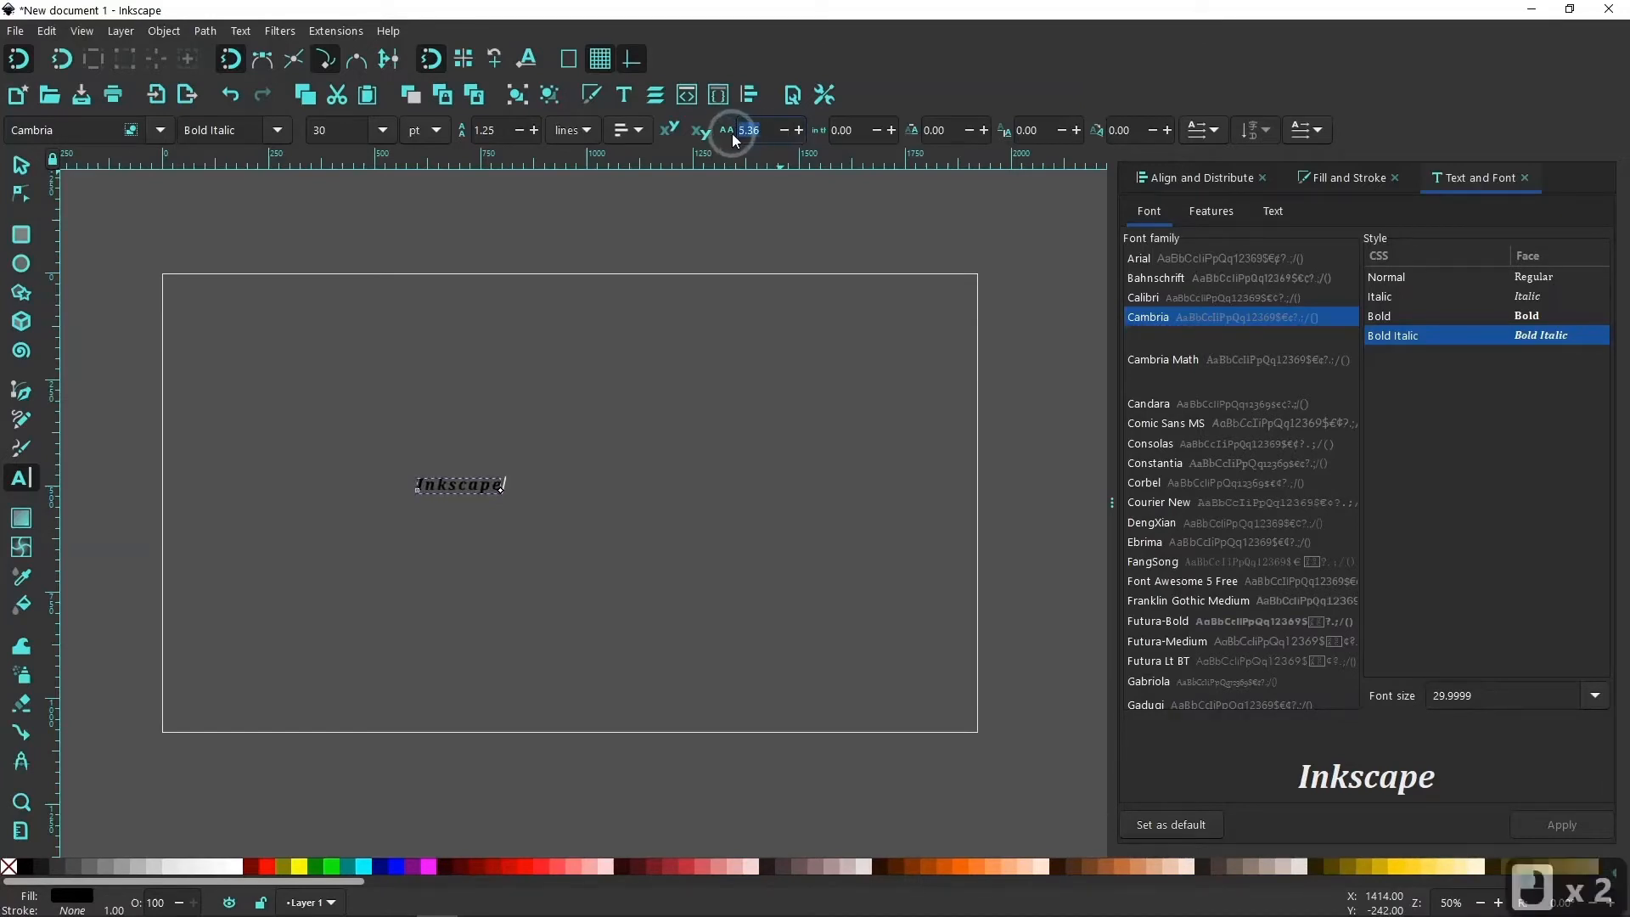
pyautogui.write('15')
pyautogui.press('Return')
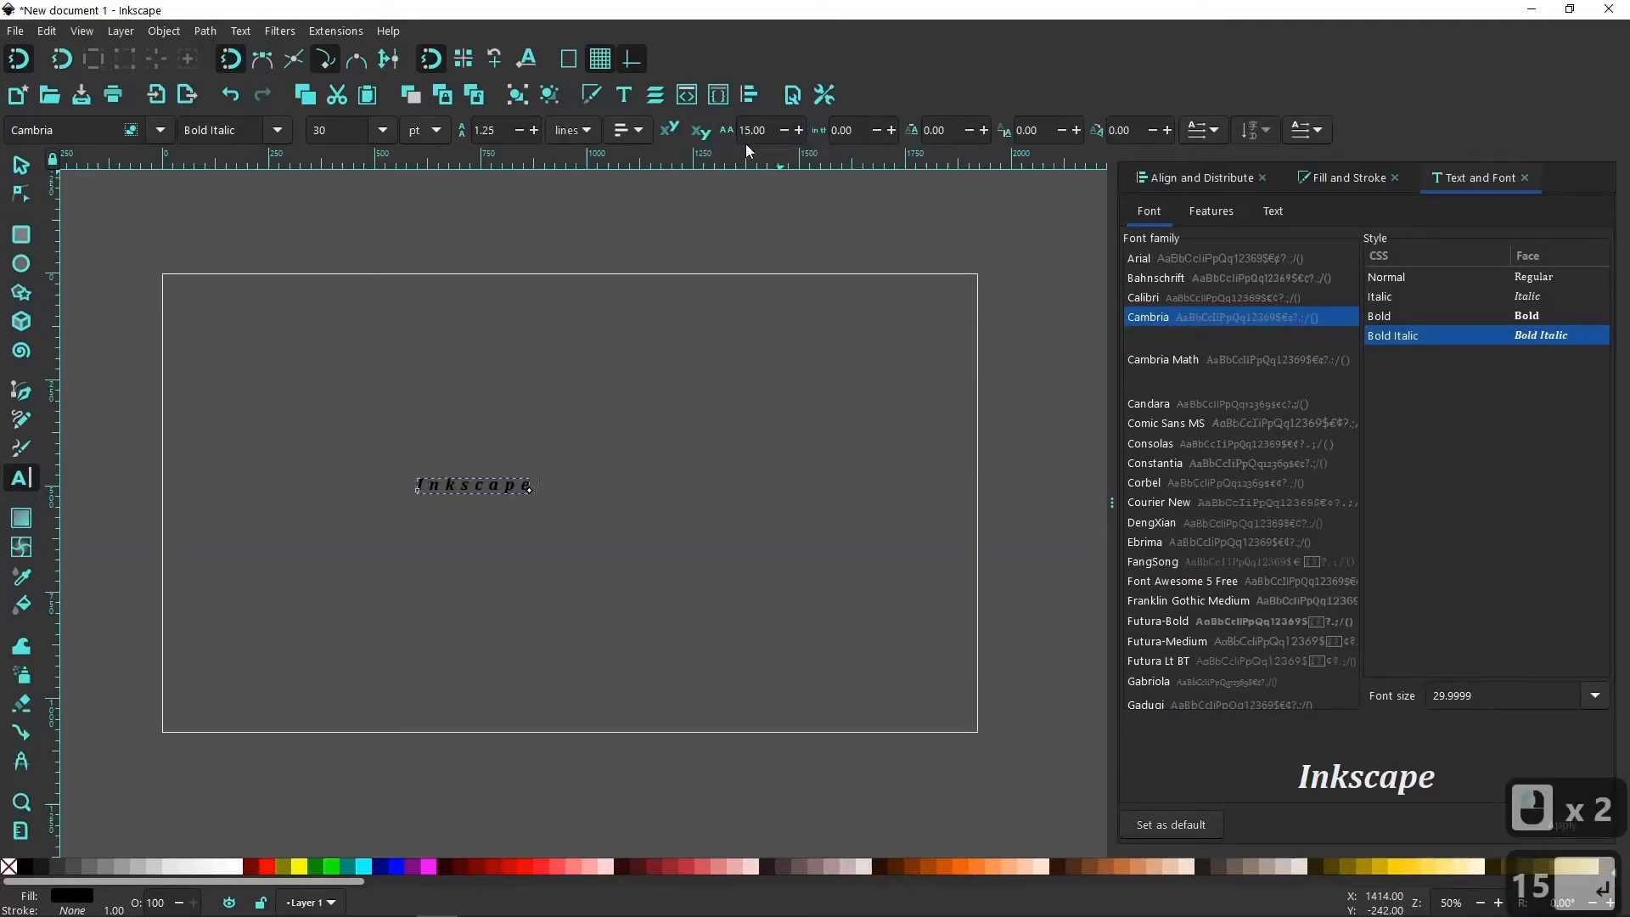
# Set the letter spacing of the "Inkscape" text to 30.
pyautogui.doubleClick(745, 129)
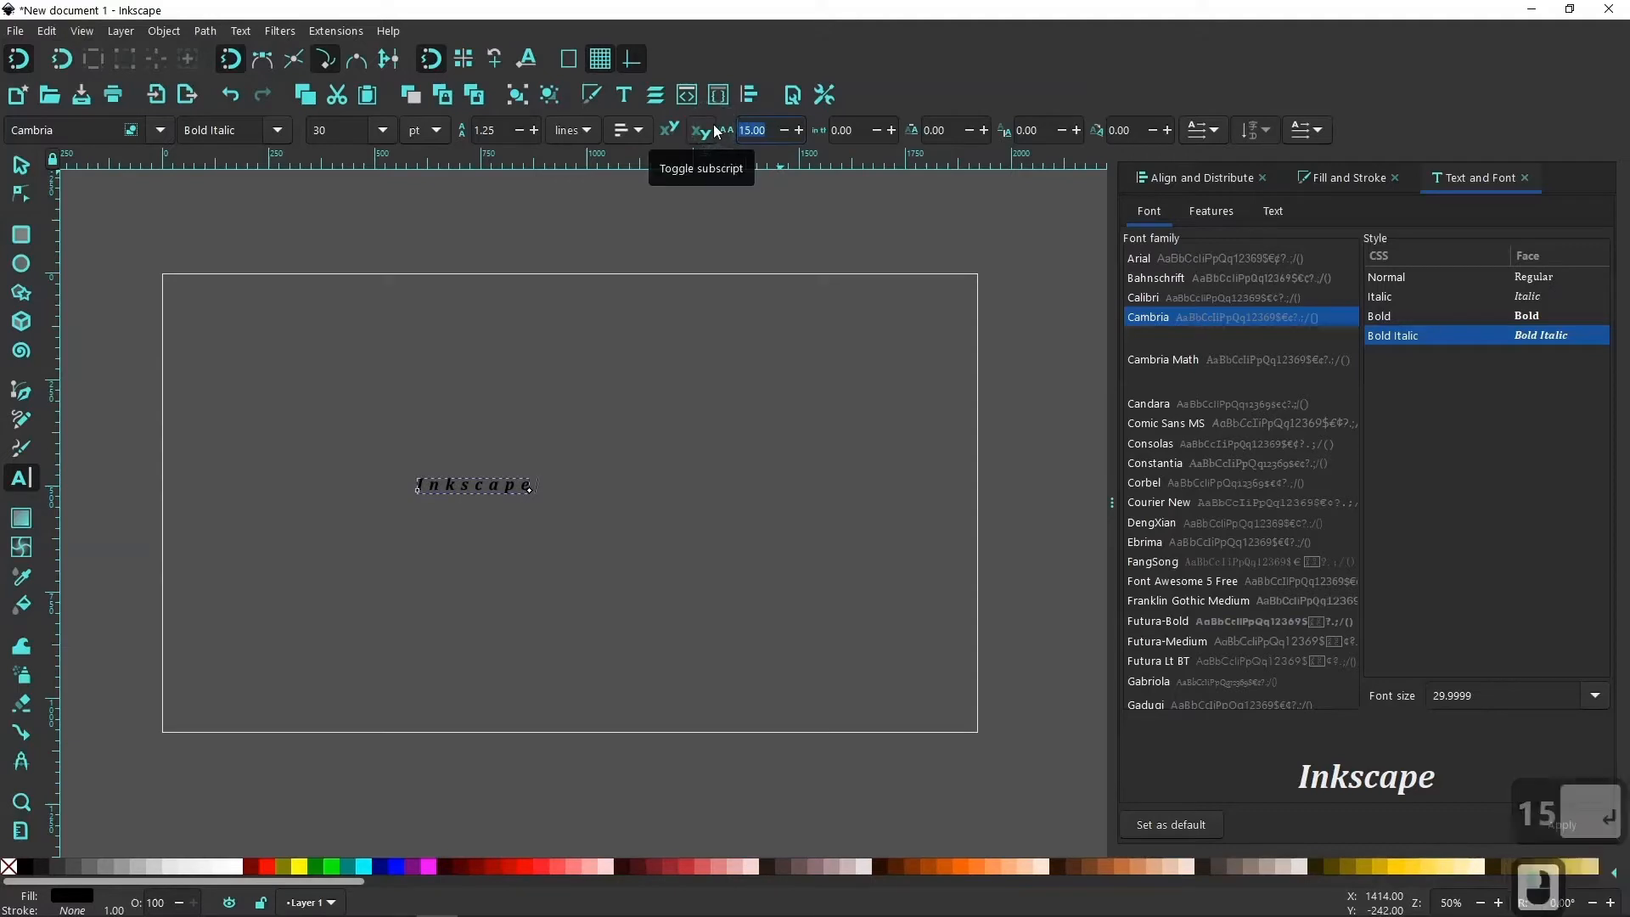
pyautogui.write('30')
pyautogui.press('Return')
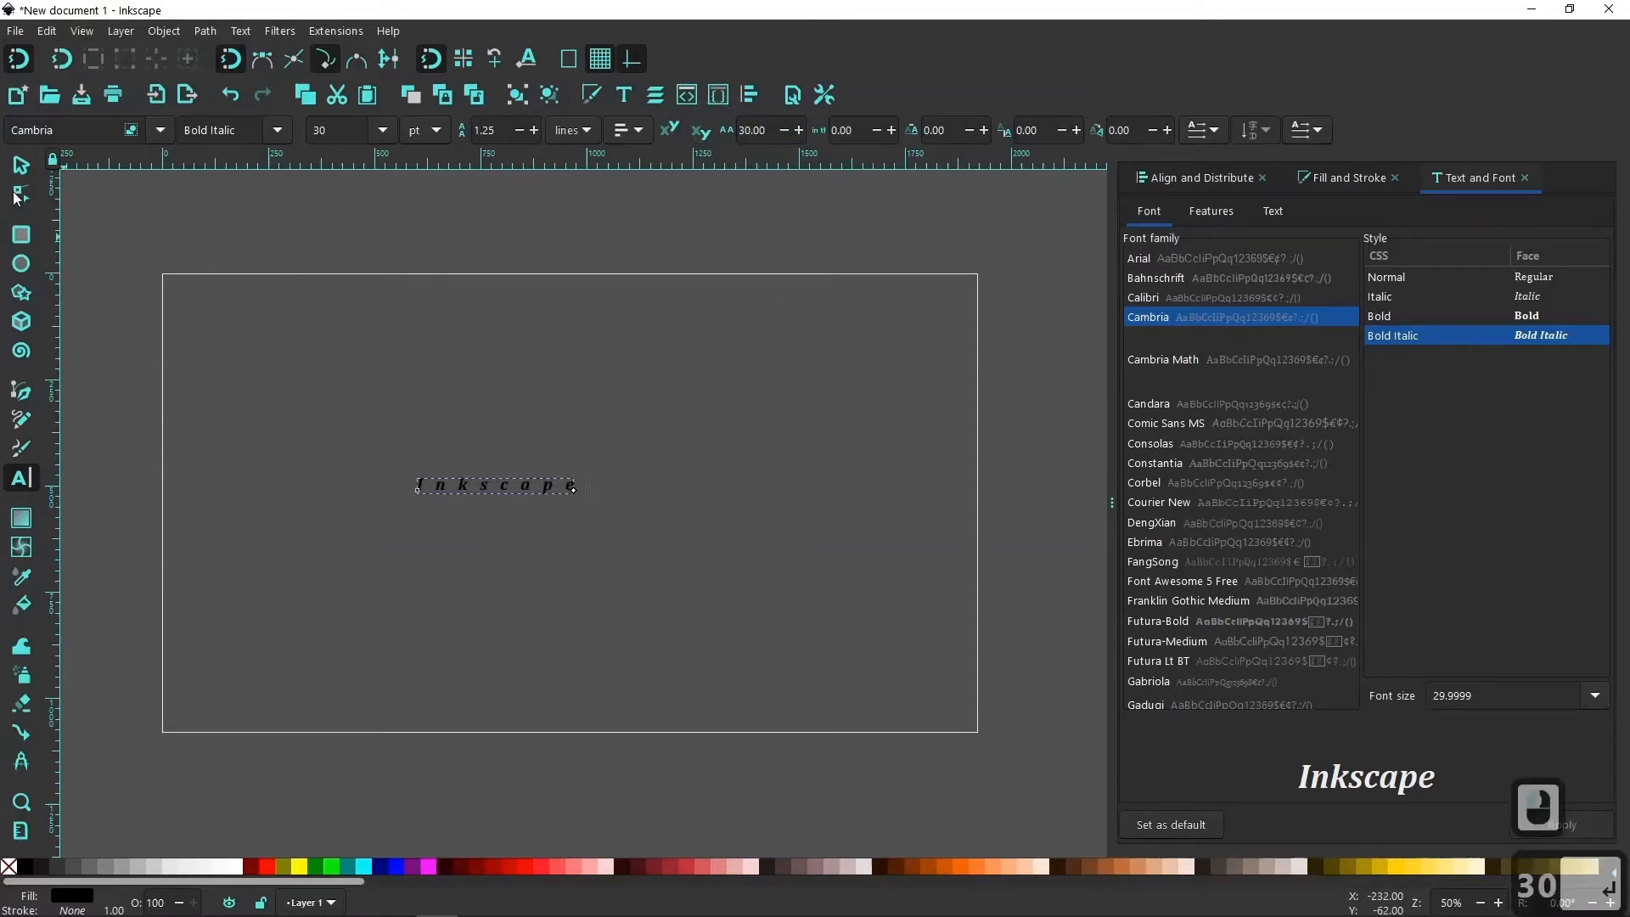
# Scale the "Inkscape" text proportionally to about 1317 px wide and move it to about X 318, Y 449 px, near the page centre.
pyautogui.click(21, 165)
pyautogui.moveTo(579, 498); pyautogui.dragTo(781, 616)
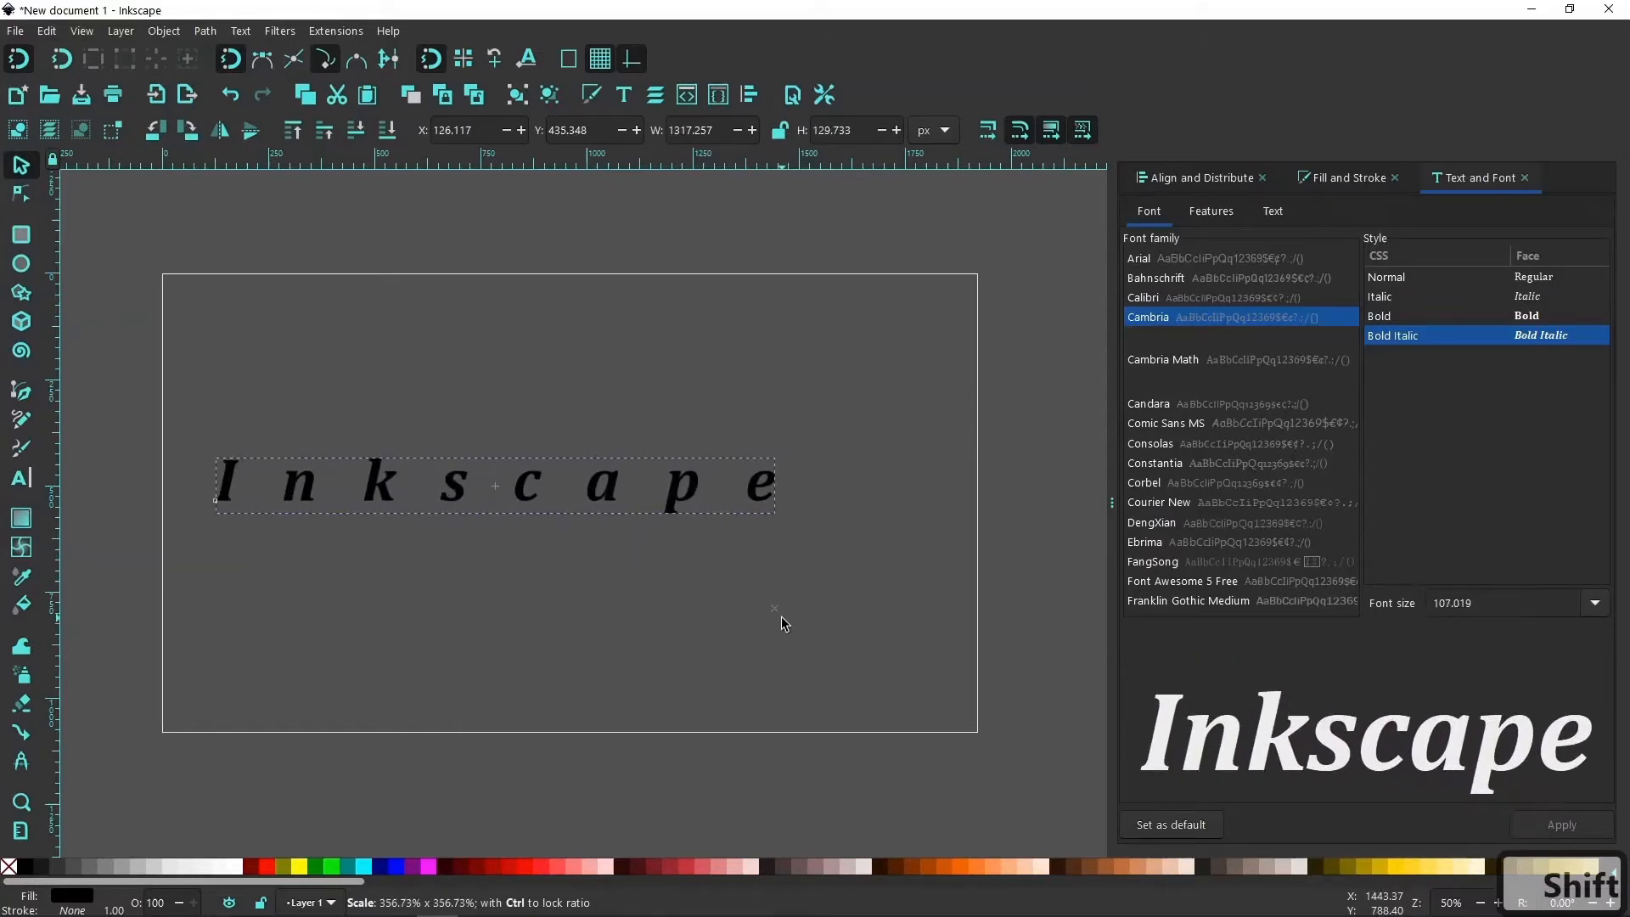
pyautogui.moveTo(544, 487); pyautogui.dragTo(626, 492)
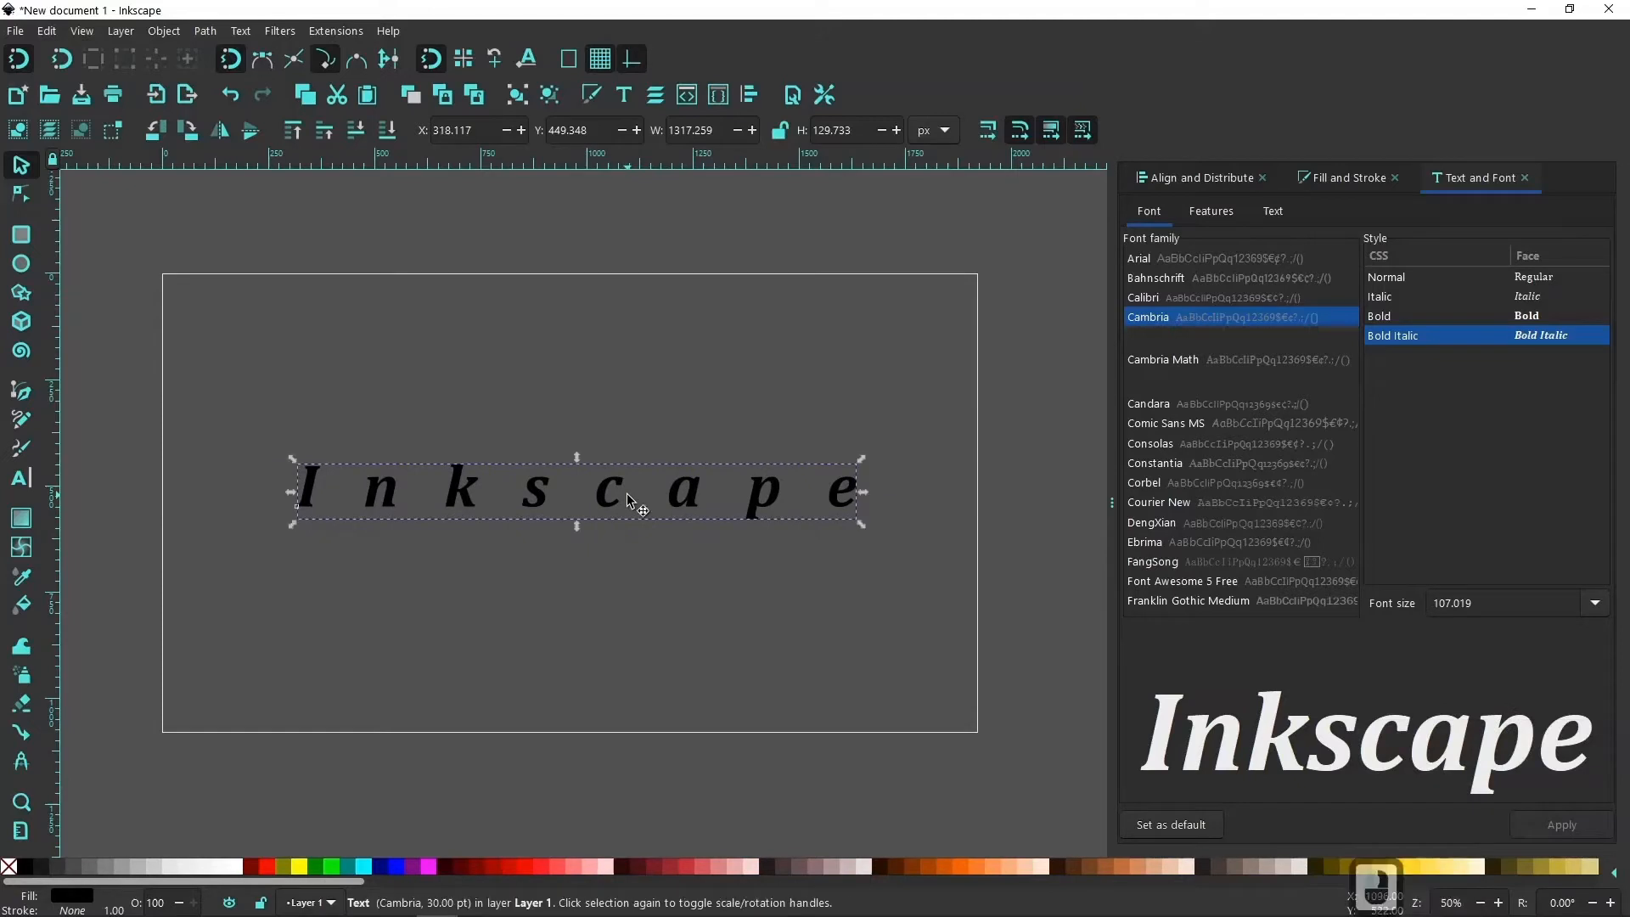
# Fill the "Inkscape" text with white and deselect it.
pyautogui.click(236, 866)
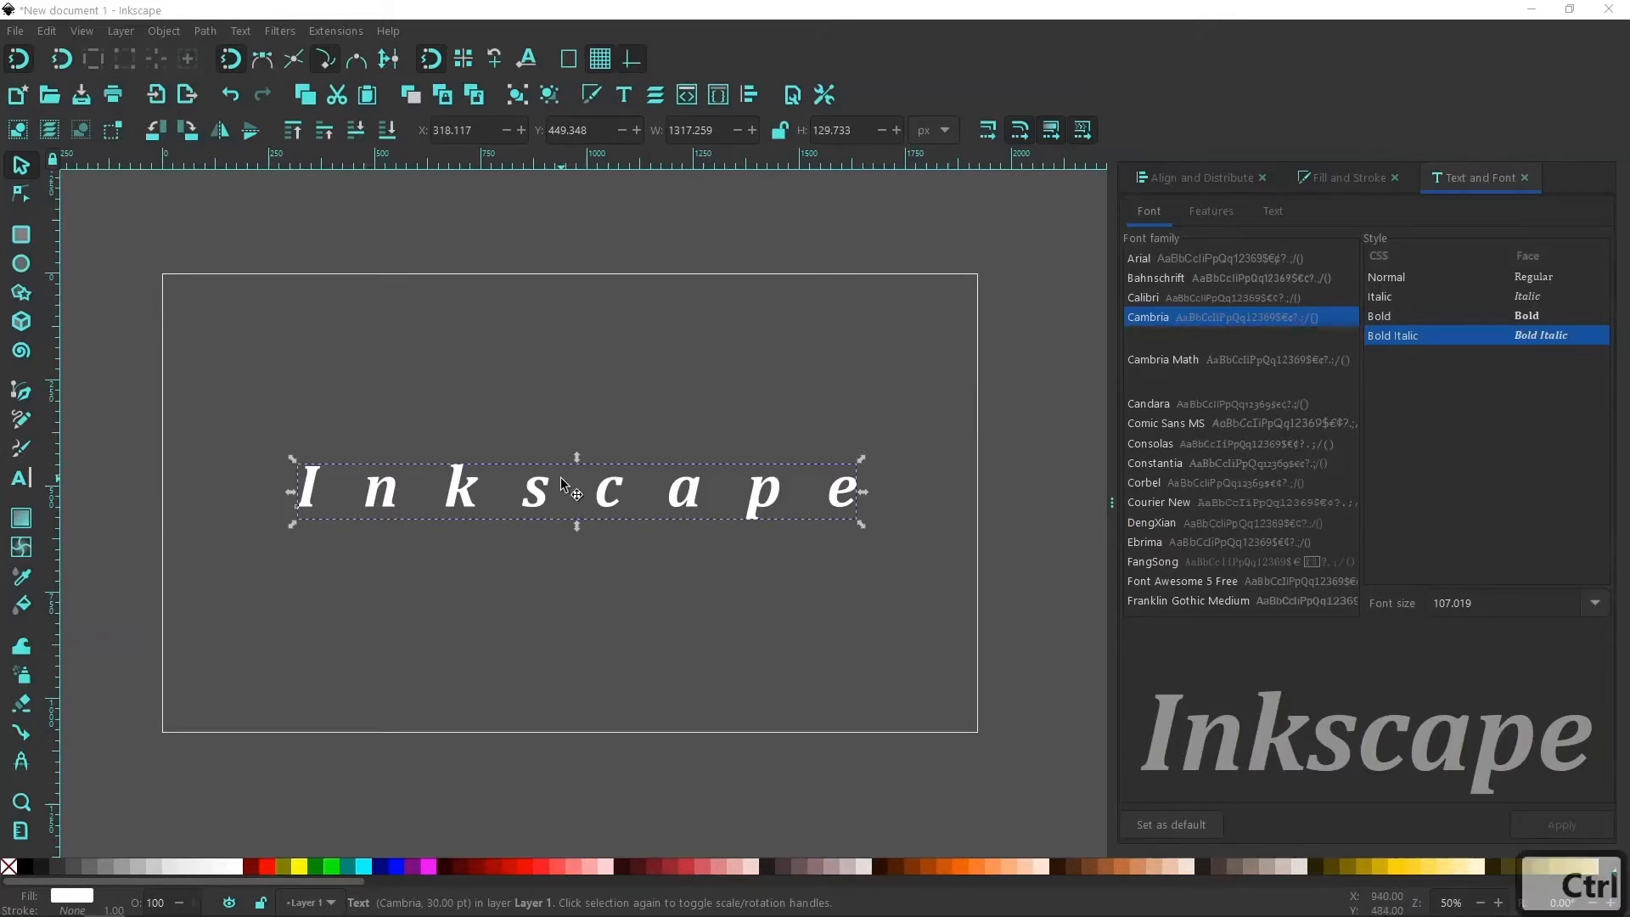
pyautogui.keyDown('ctrl'); pyautogui.scroll(1, 560, 478); pyautogui.keyUp('ctrl')
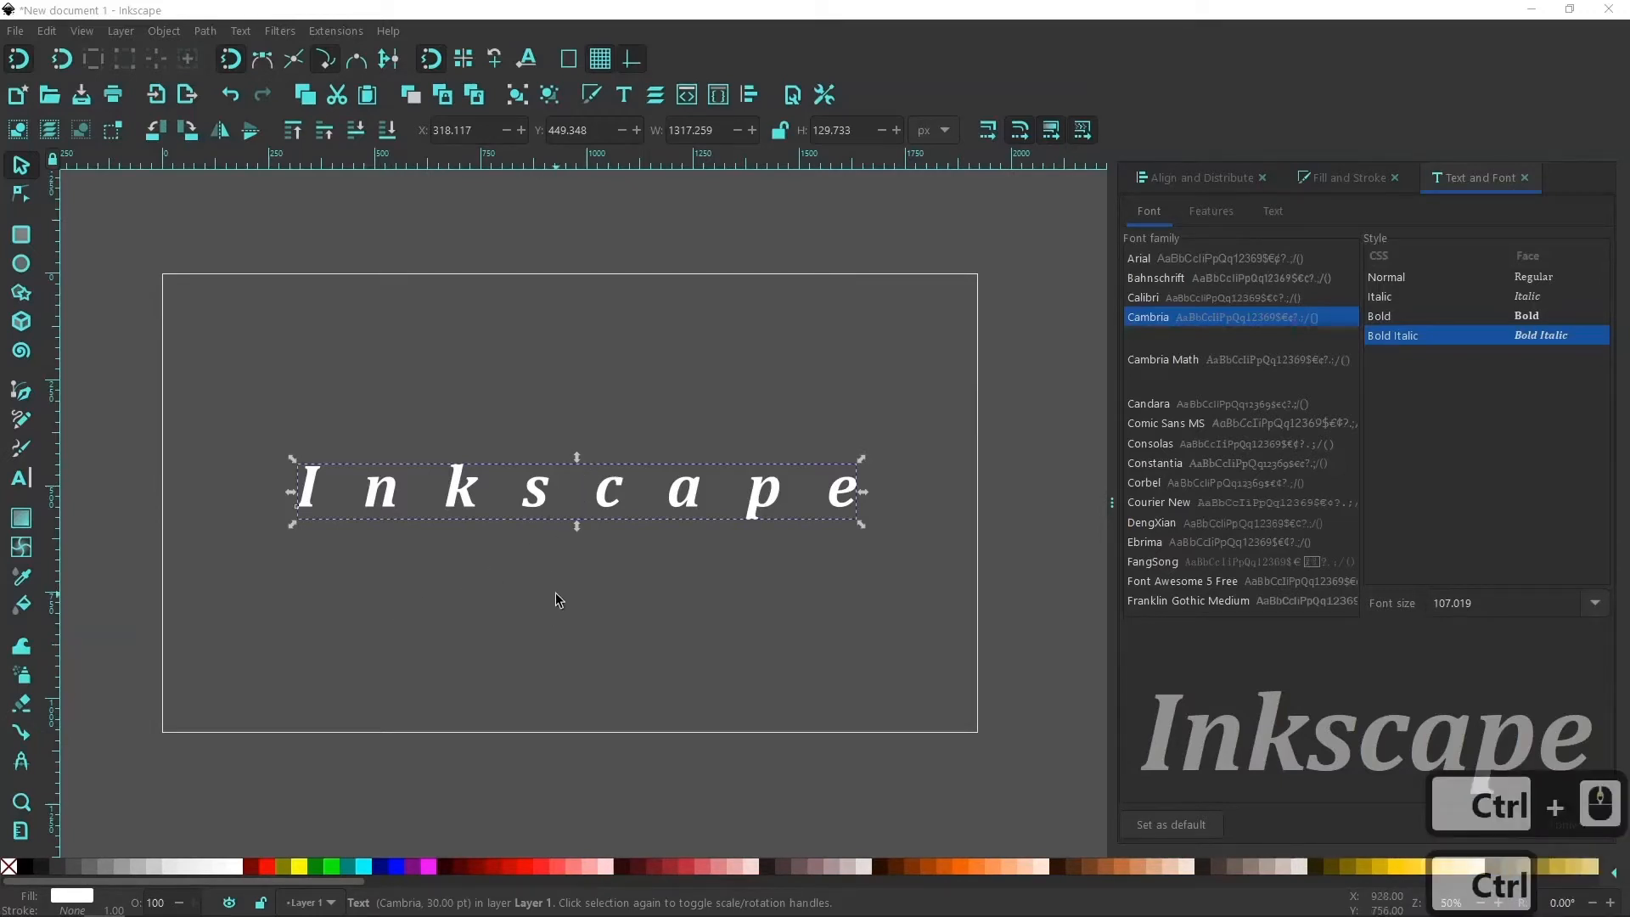
pyautogui.click(528, 582)
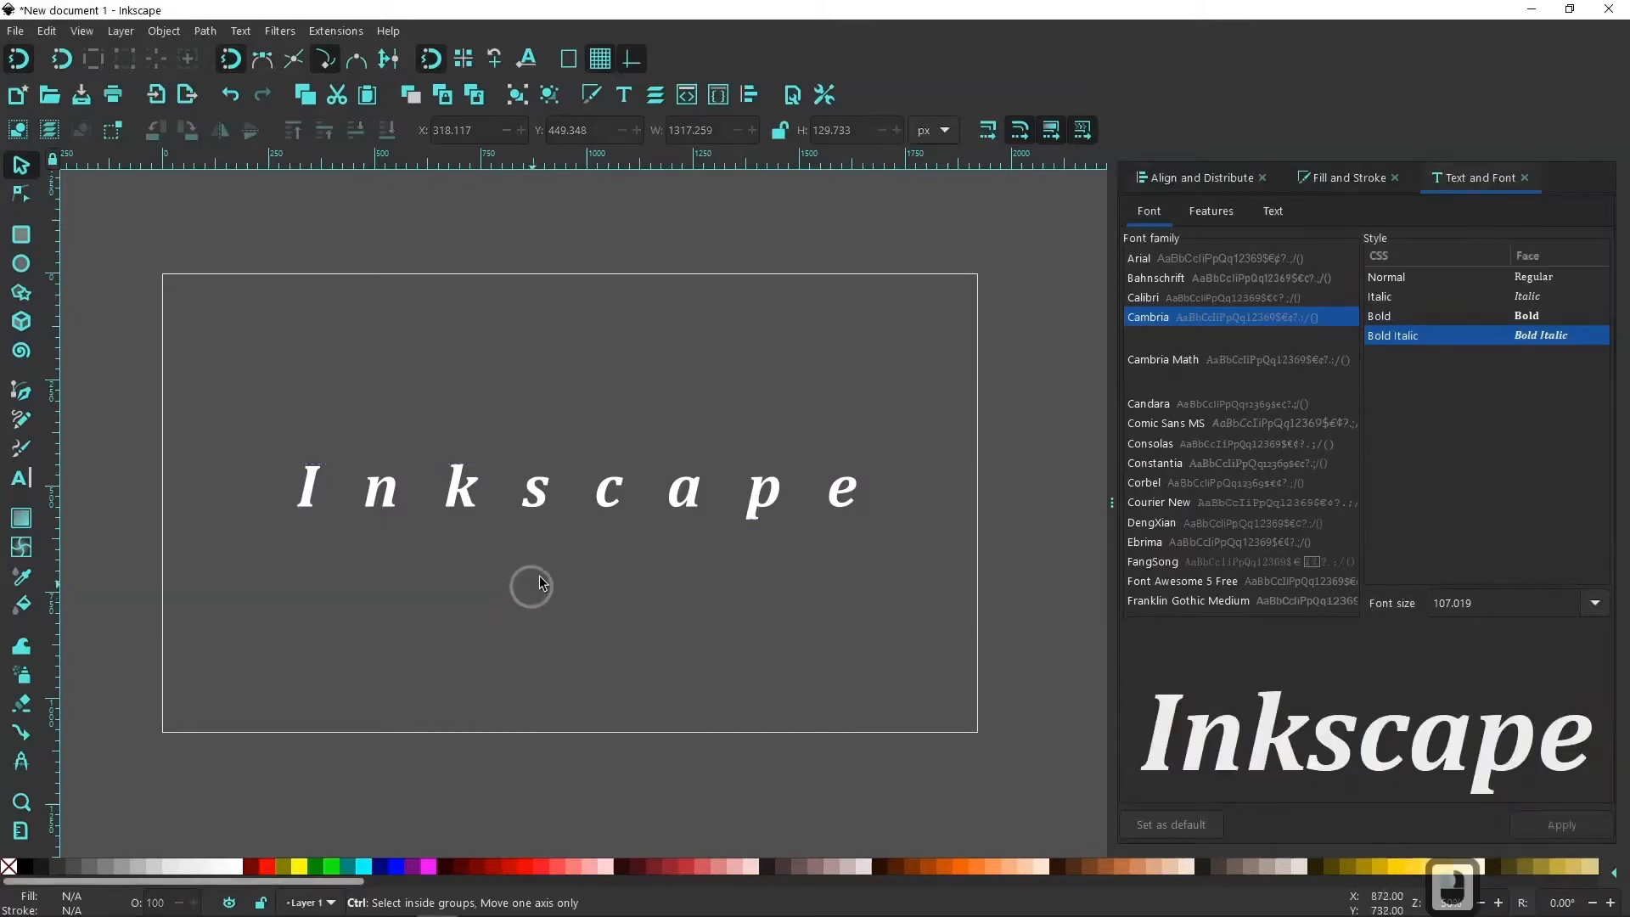
pyautogui.scroll(2, 542, 572)
pyautogui.keyDown('ctrl'); pyautogui.scroll(-2, 546, 570); pyautogui.keyUp('ctrl')
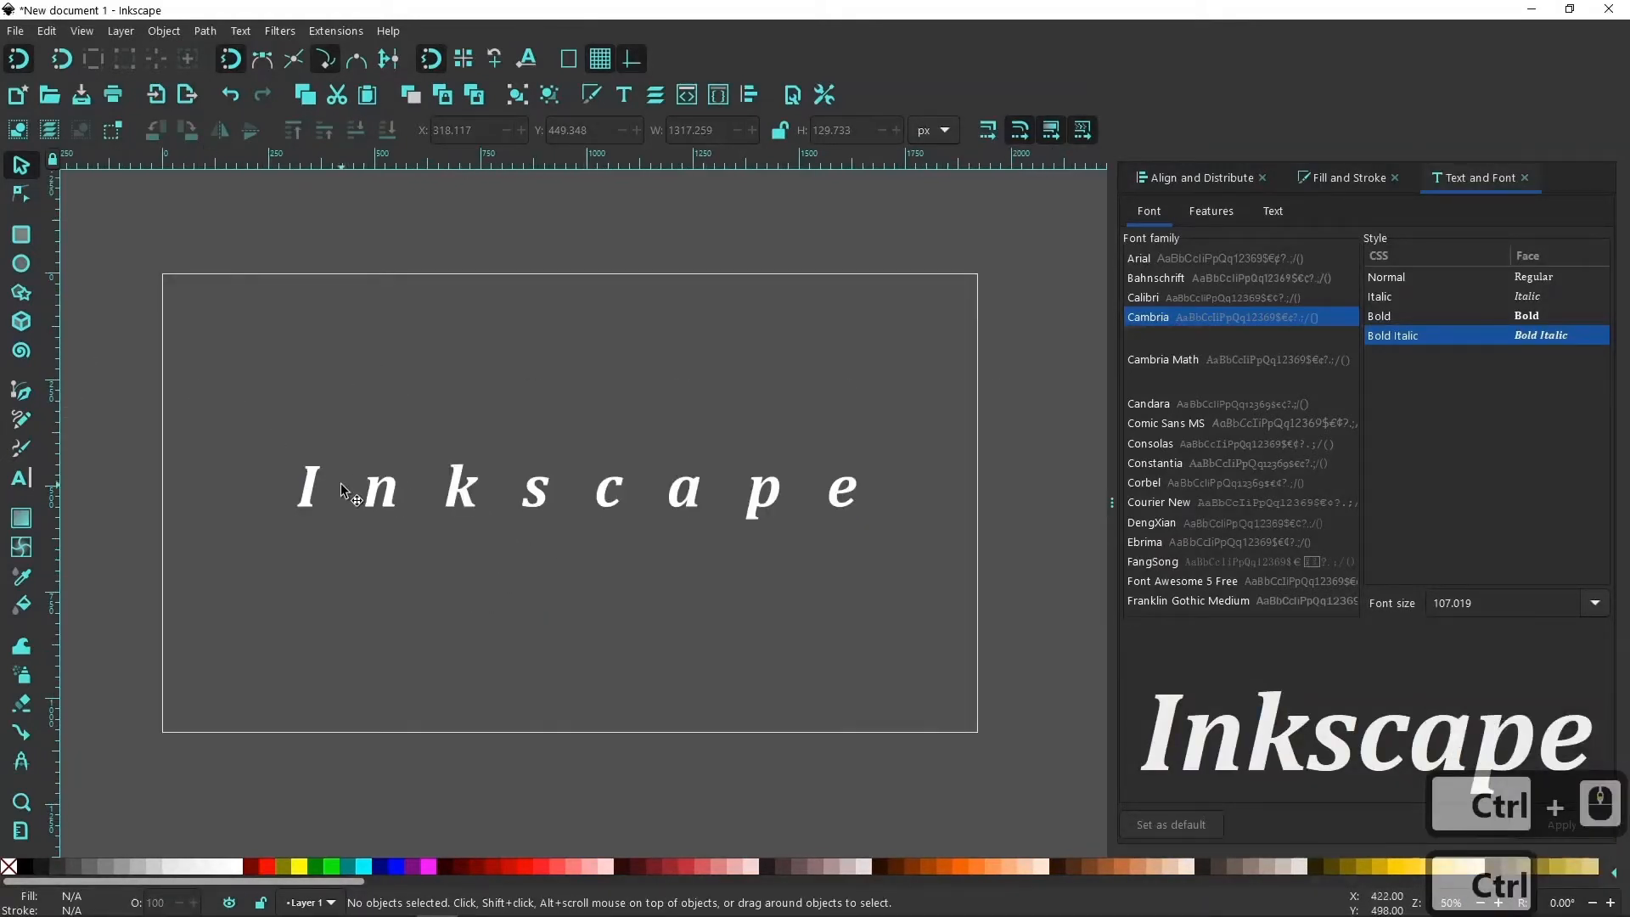
# Duplicate the white "Inkscape" text in place.
pyautogui.click(376, 501)
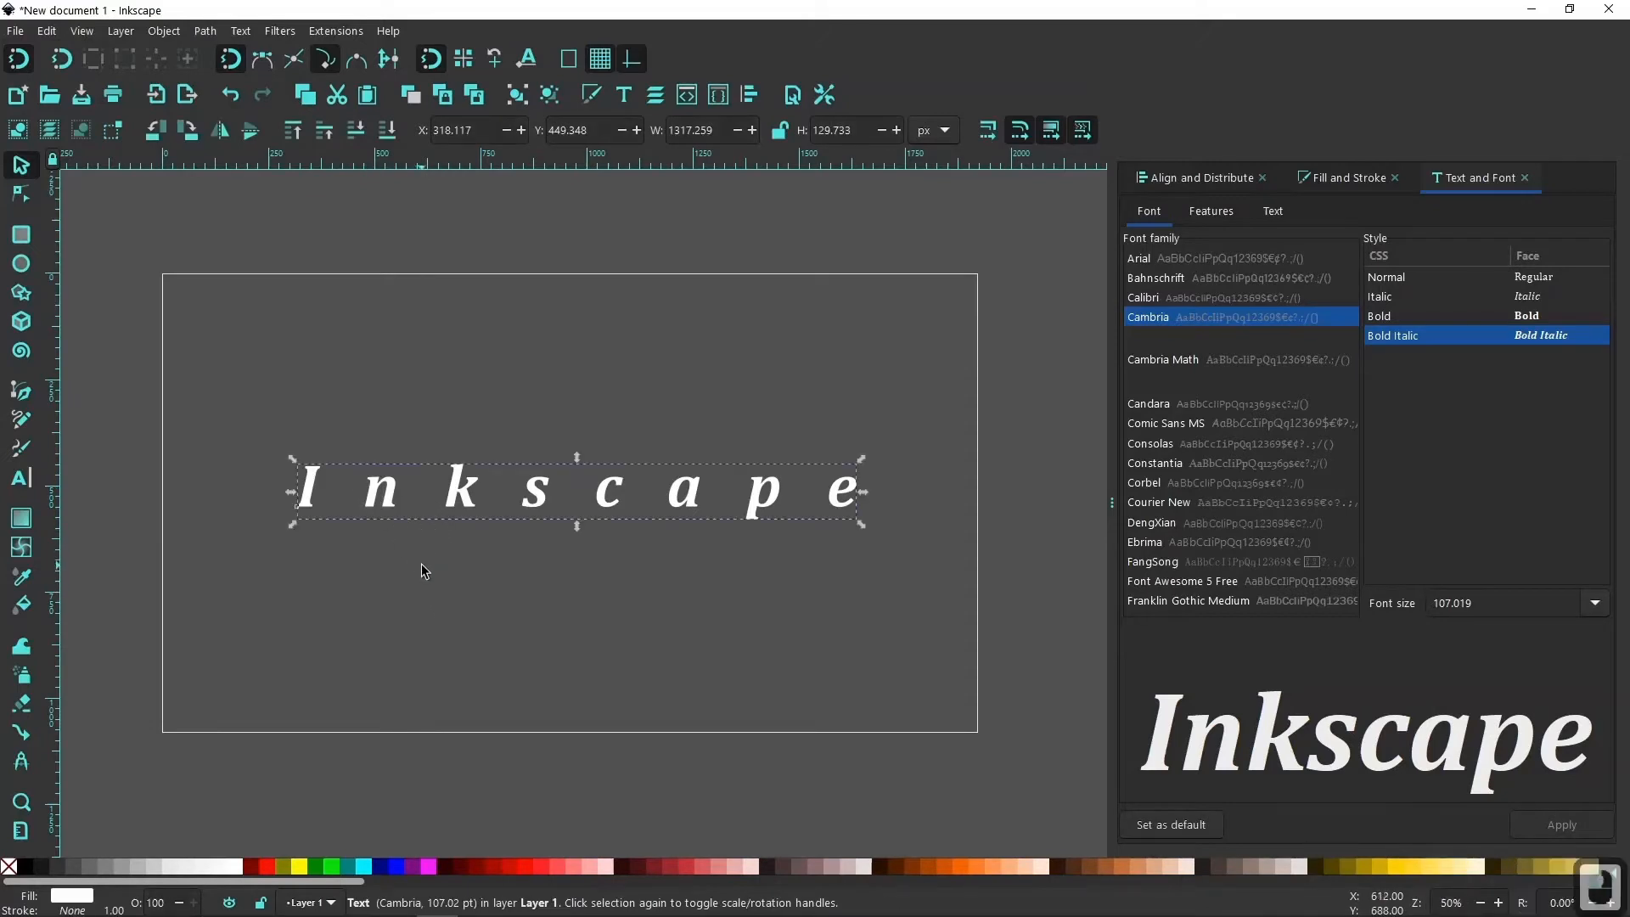
pyautogui.press('ctrl')
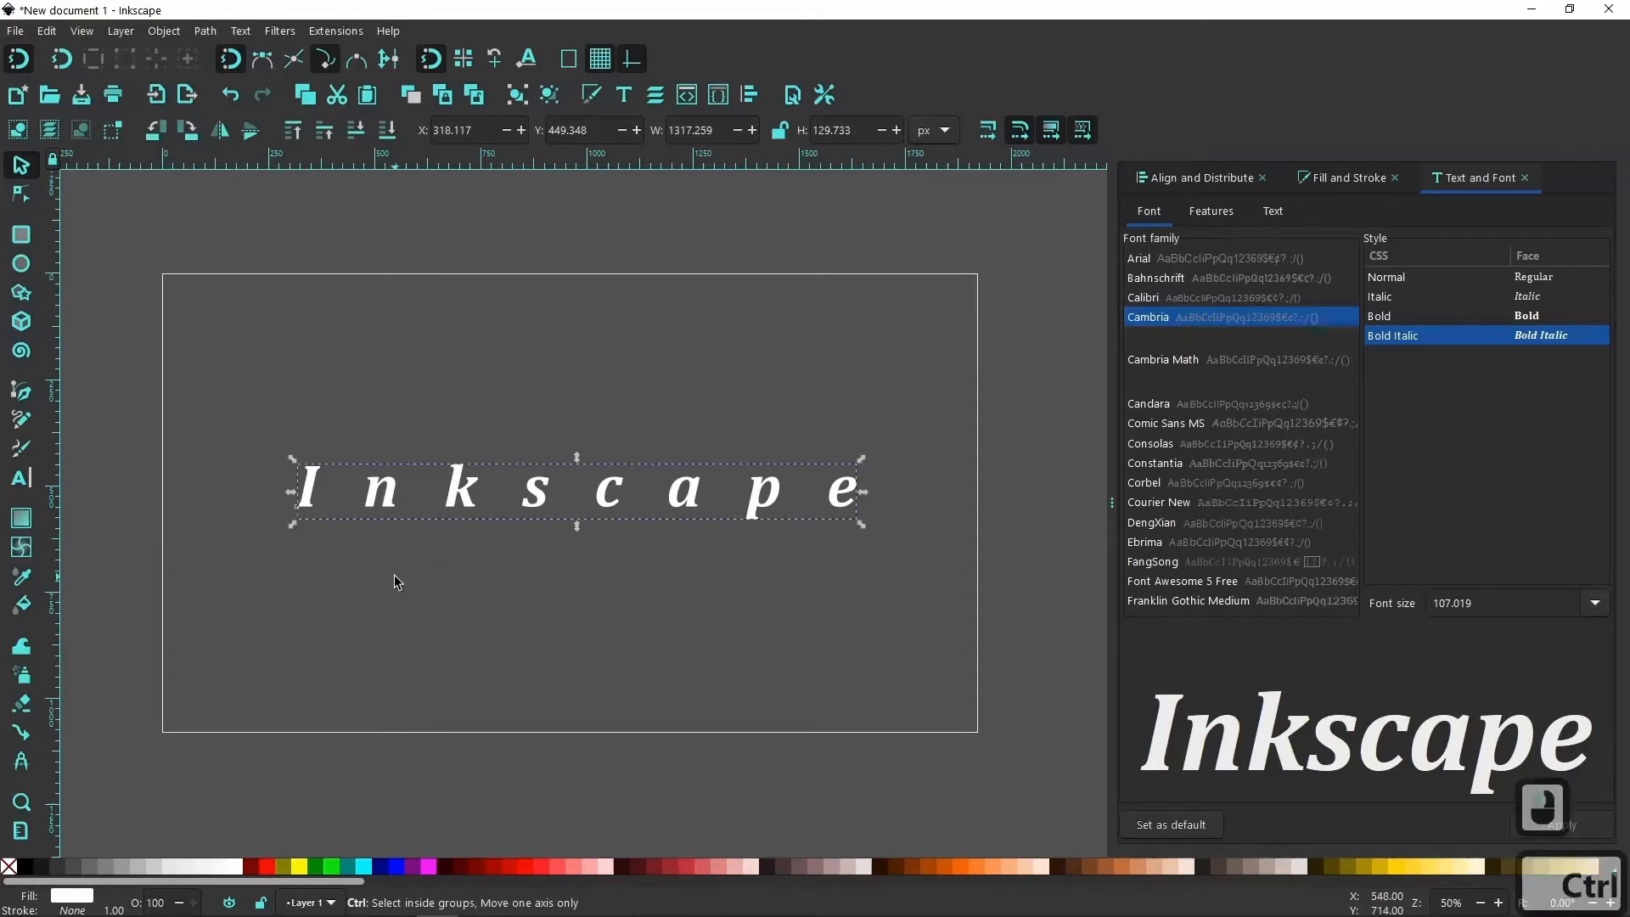
pyautogui.rightClick(393, 494)
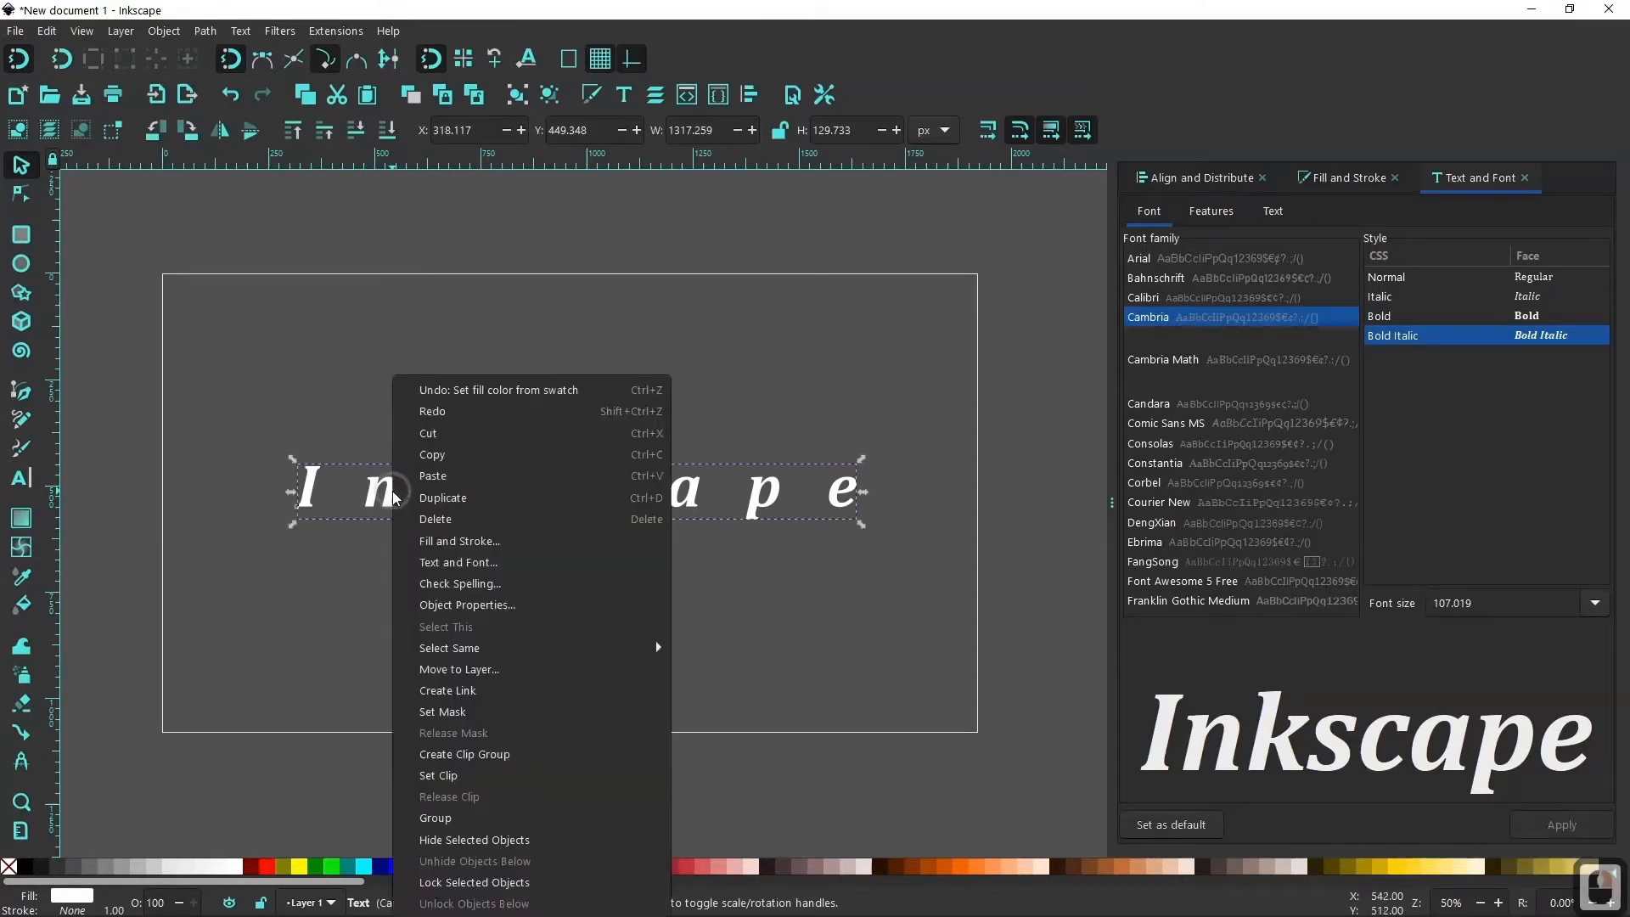
pyautogui.click(438, 499)
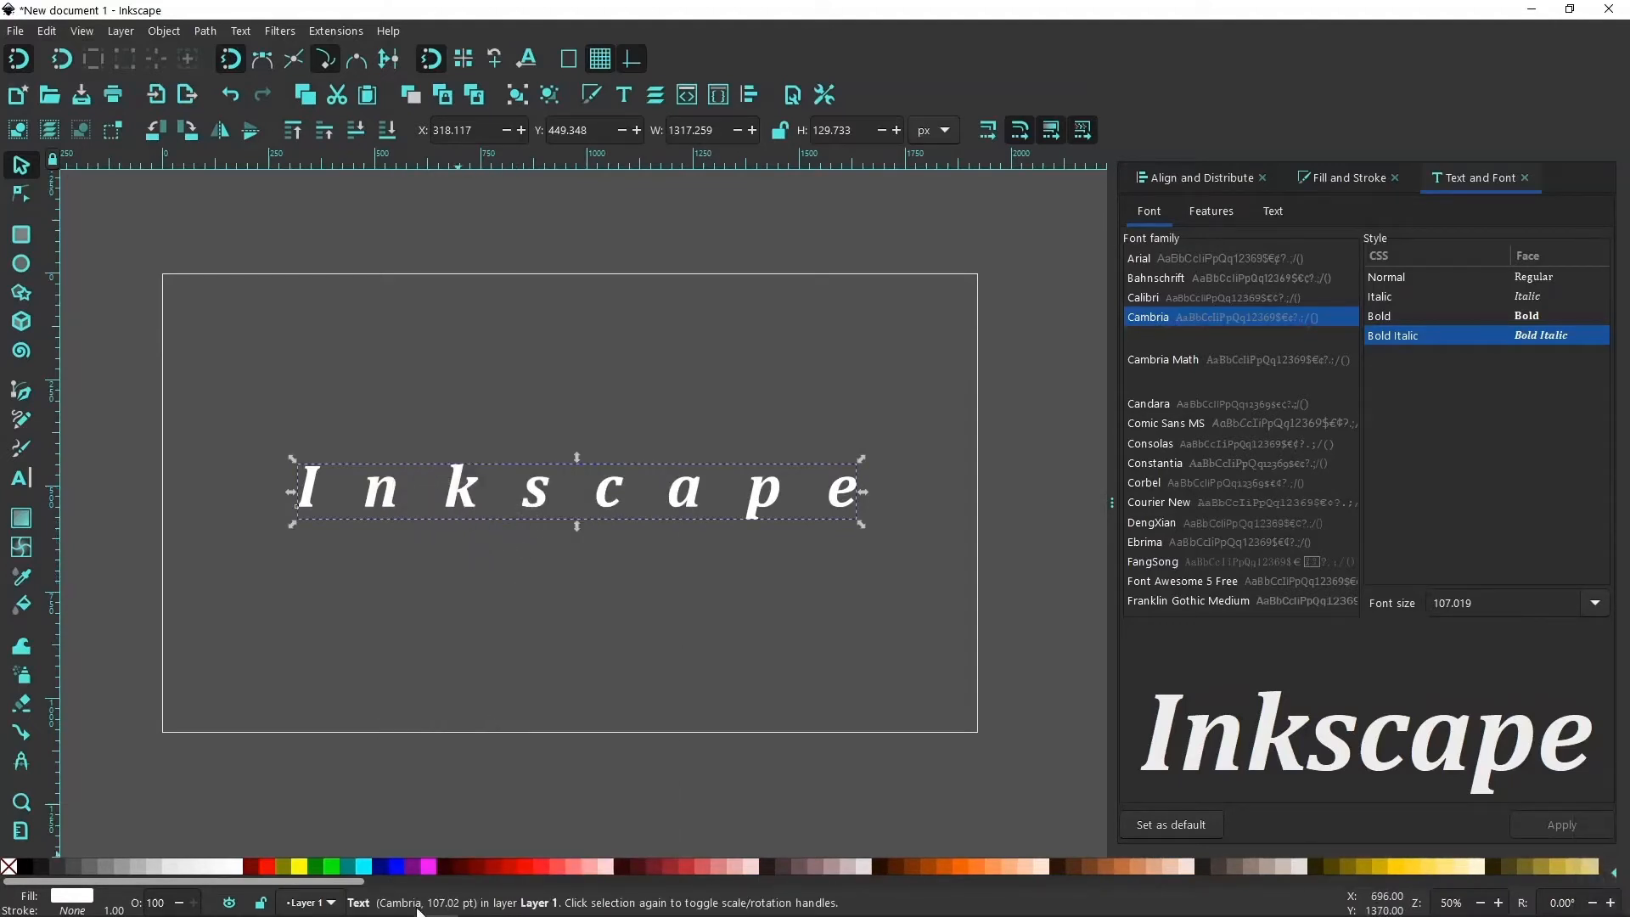
# Set the duplicate text's fill and stroke to blue #2C5AA0 and lower it behind the white text.
pyautogui.moveTo(355, 893); pyautogui.dragTo(1144, 901)
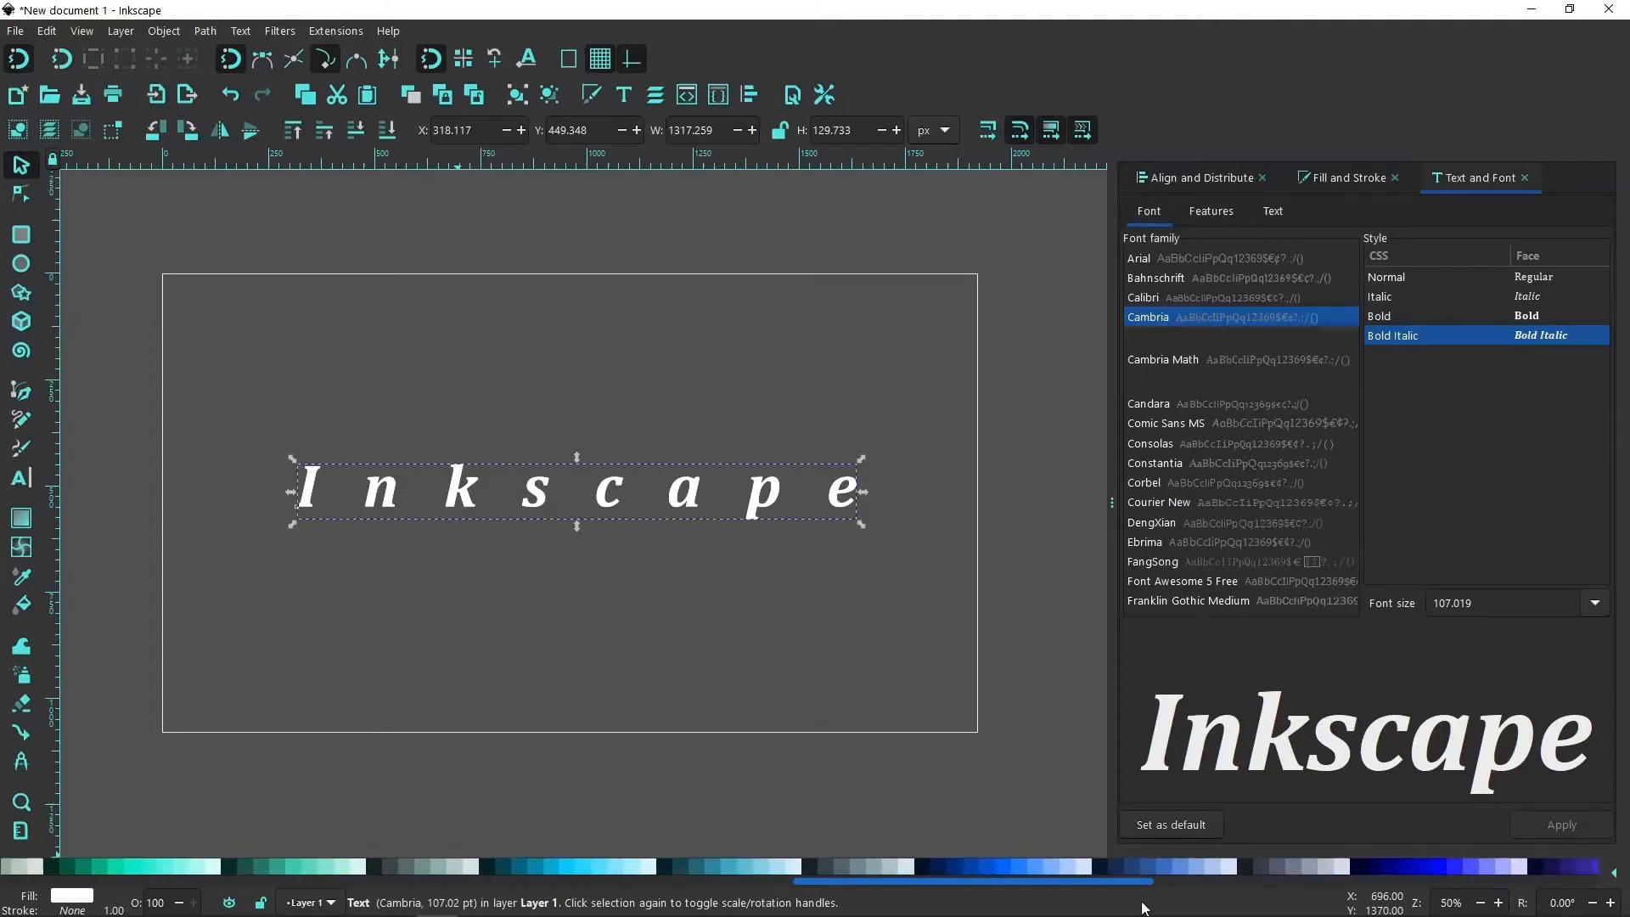
pyautogui.click(1166, 867)
pyautogui.click(1144, 867)
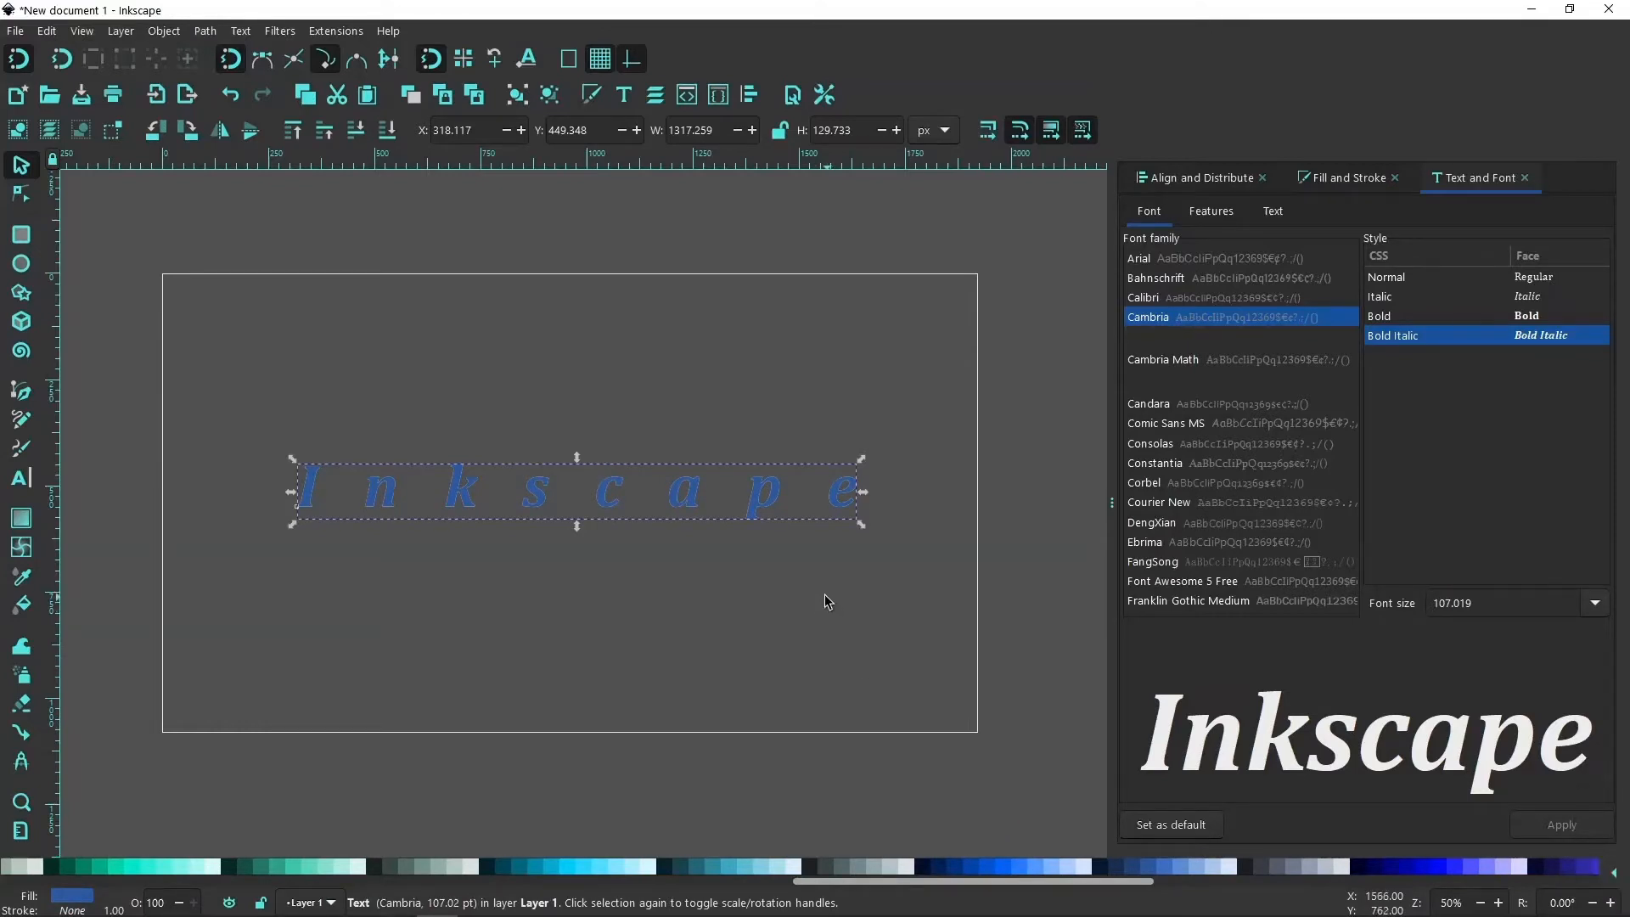
pyautogui.click(1150, 868)
pyautogui.press('shift')
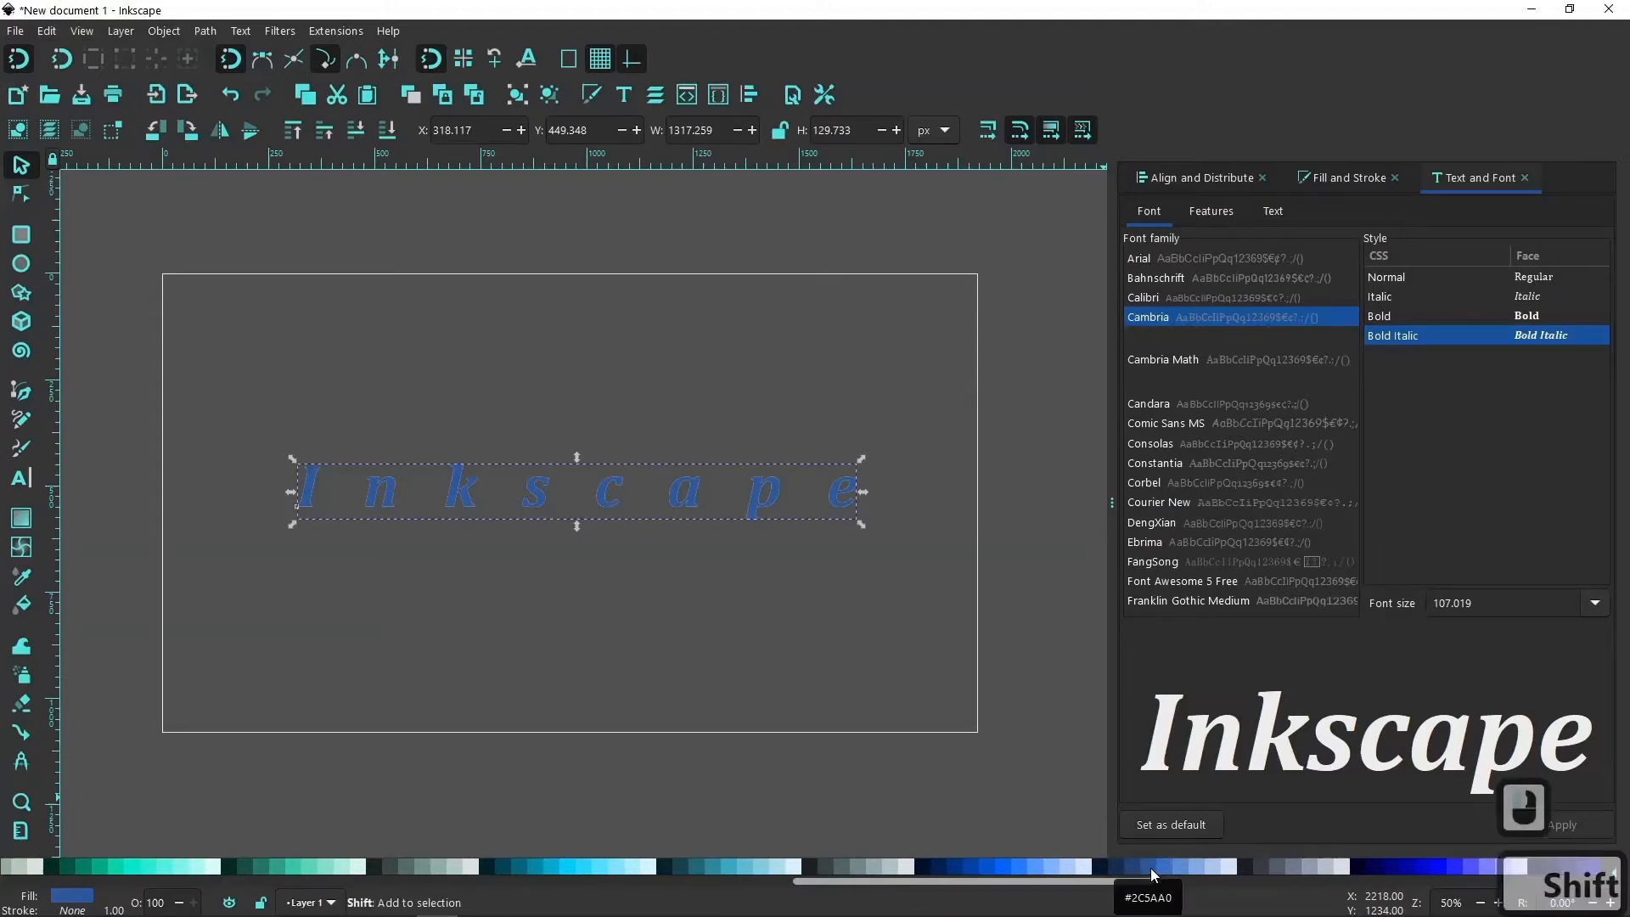
pyautogui.keyDown('shift'); pyautogui.click(1149, 867); pyautogui.keyUp('shift')
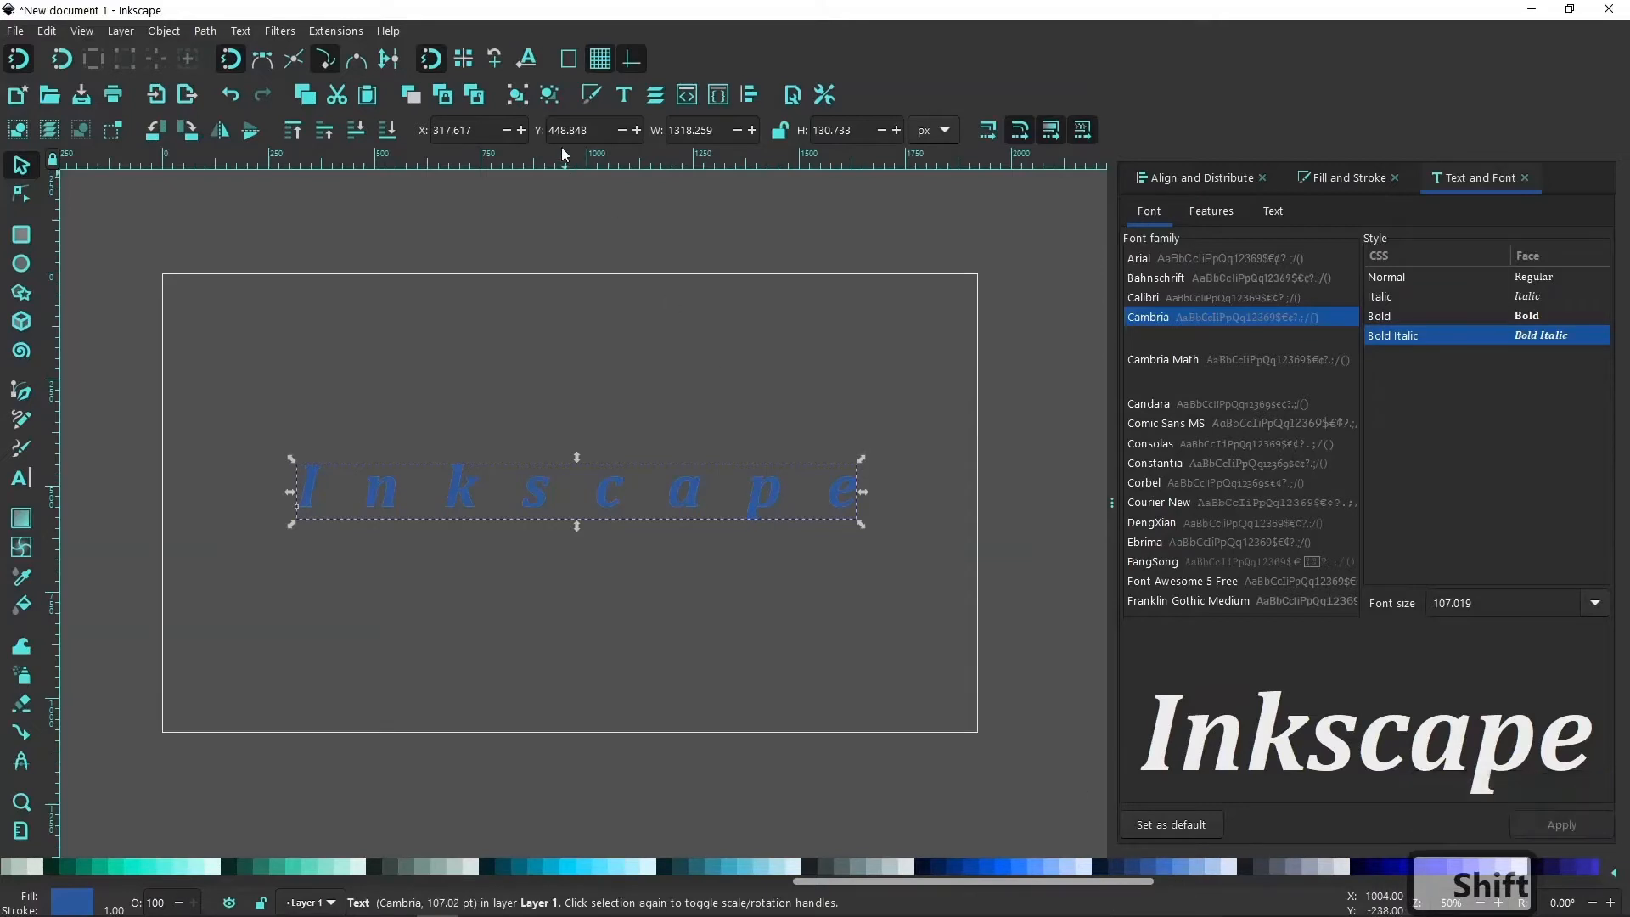
pyautogui.click(355, 132)
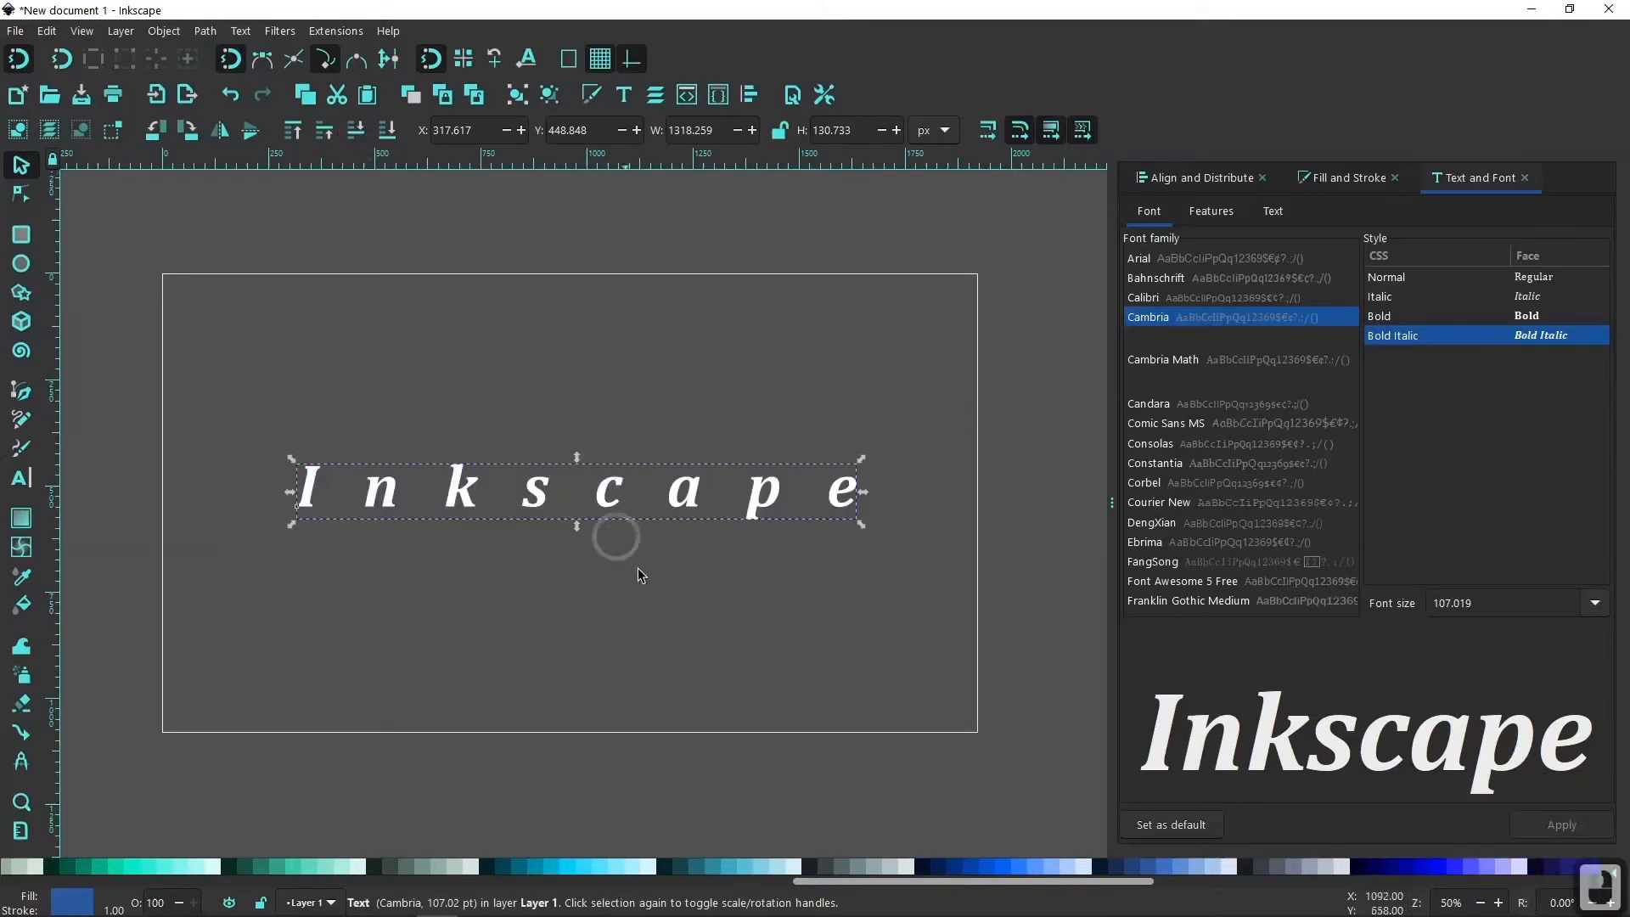
# Set the blue text's stroke width to 12 px.
pyautogui.click(1336, 176)
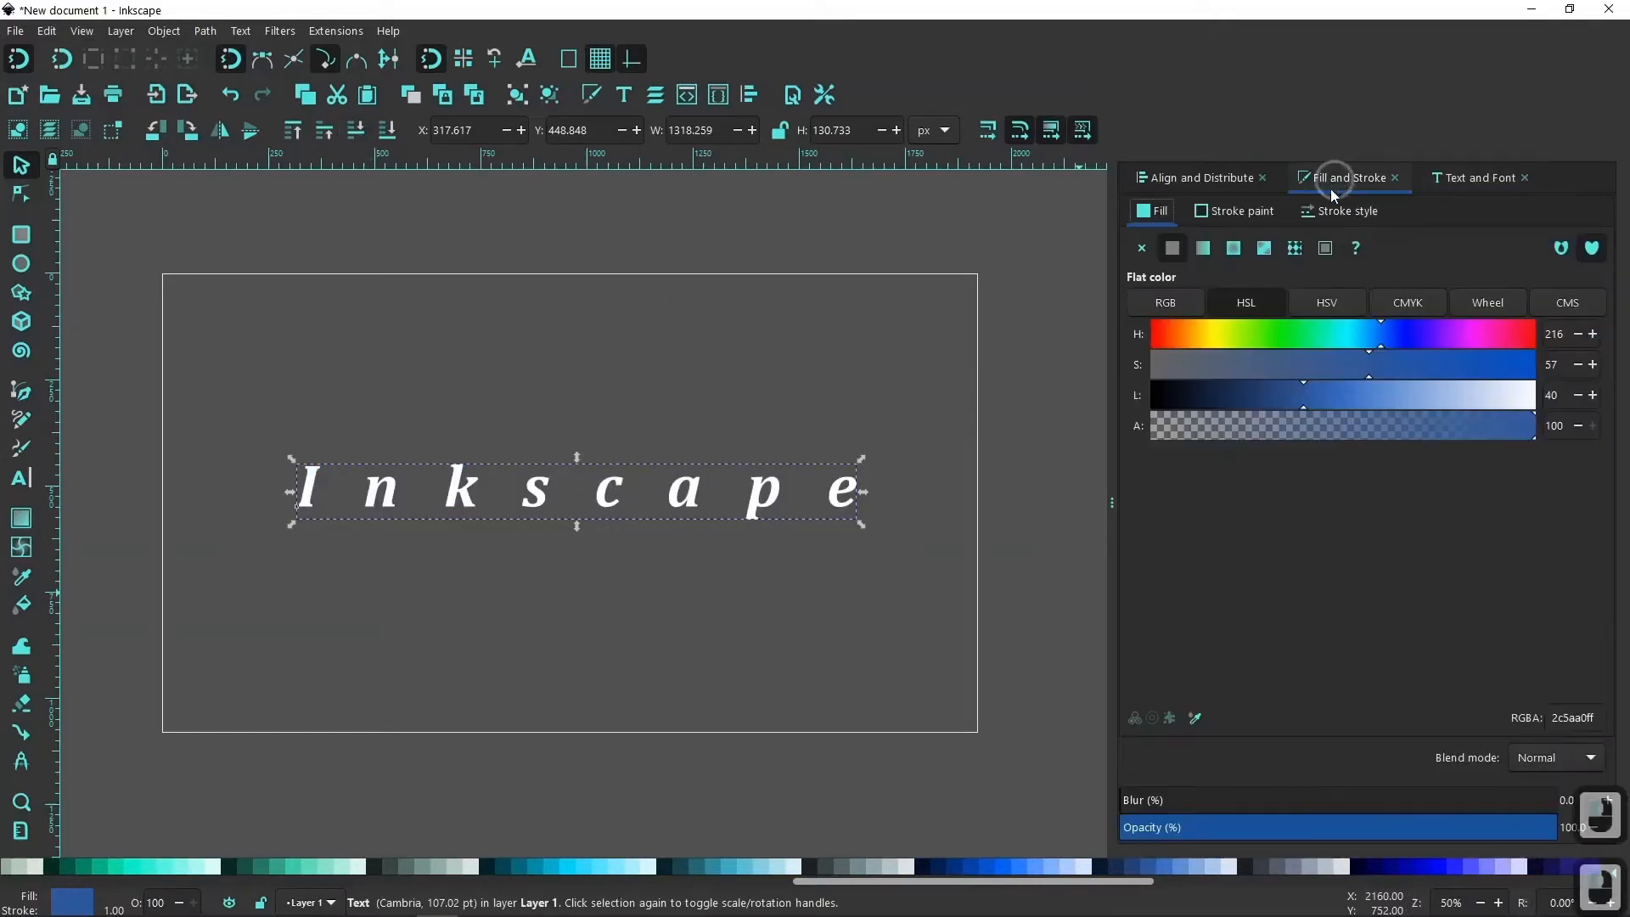
pyautogui.click(1337, 212)
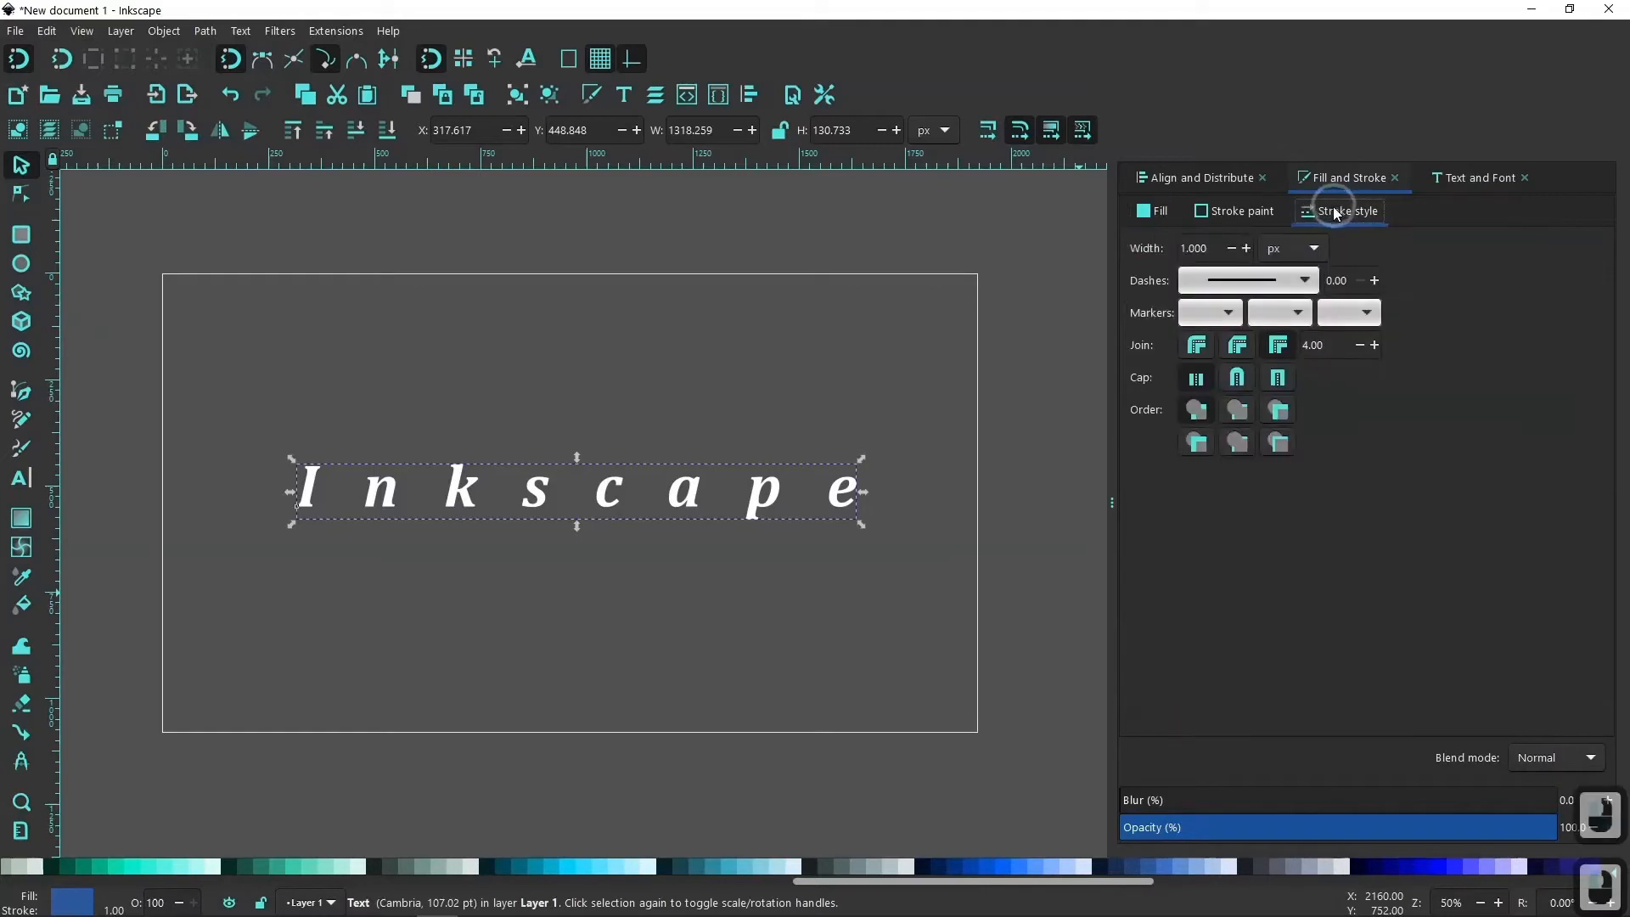
pyautogui.click(1245, 248)
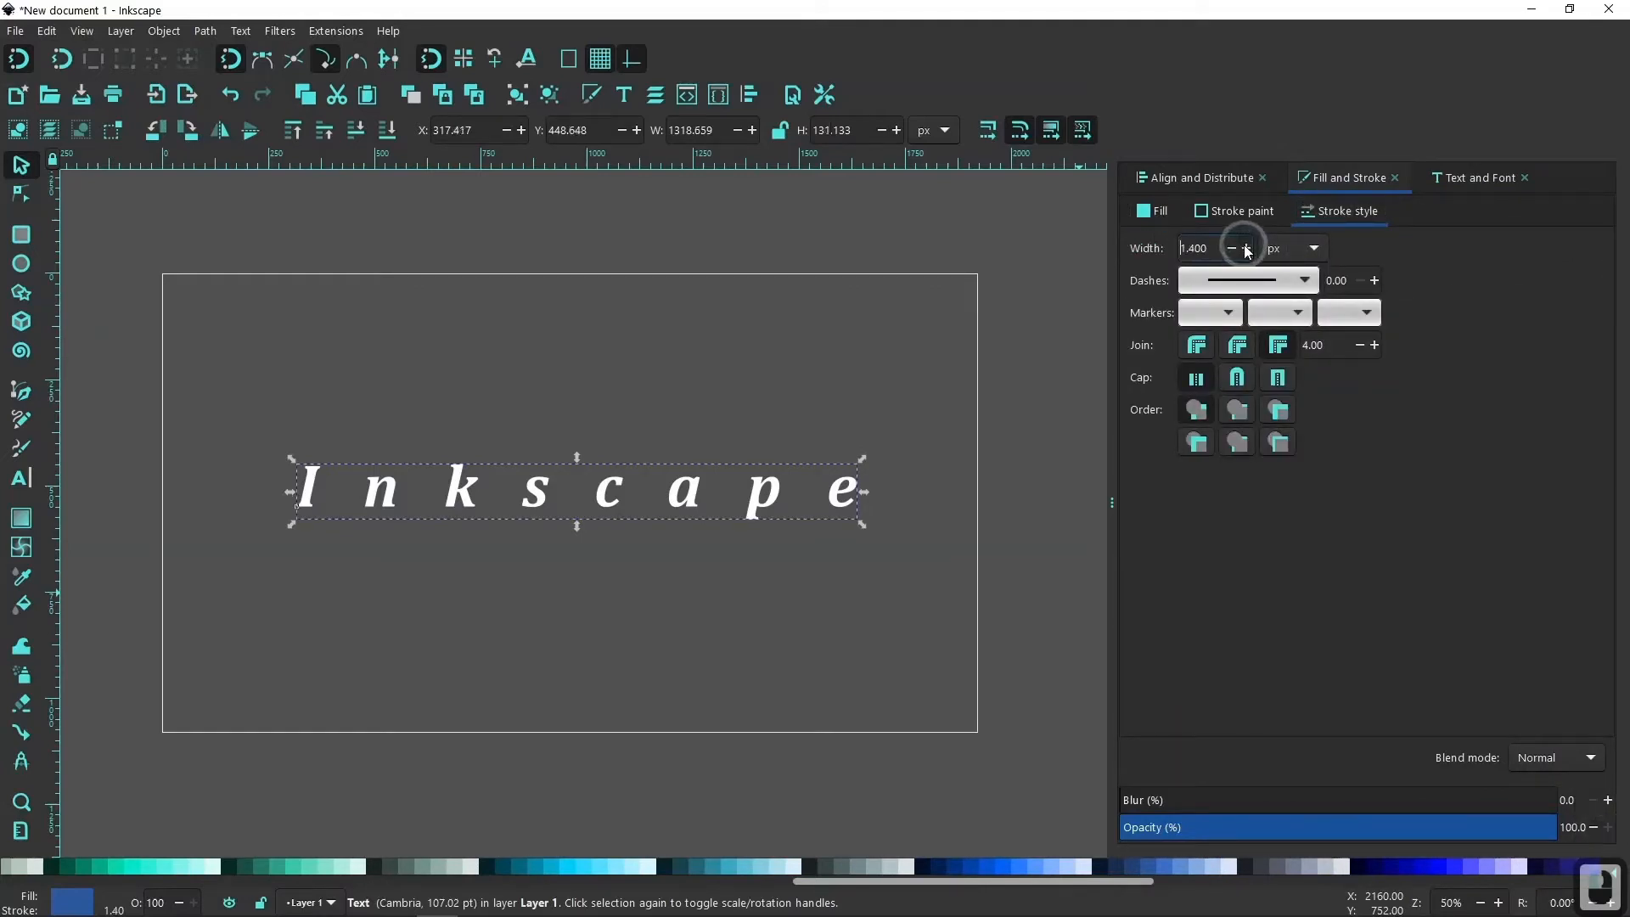
pyautogui.click(1245, 248)
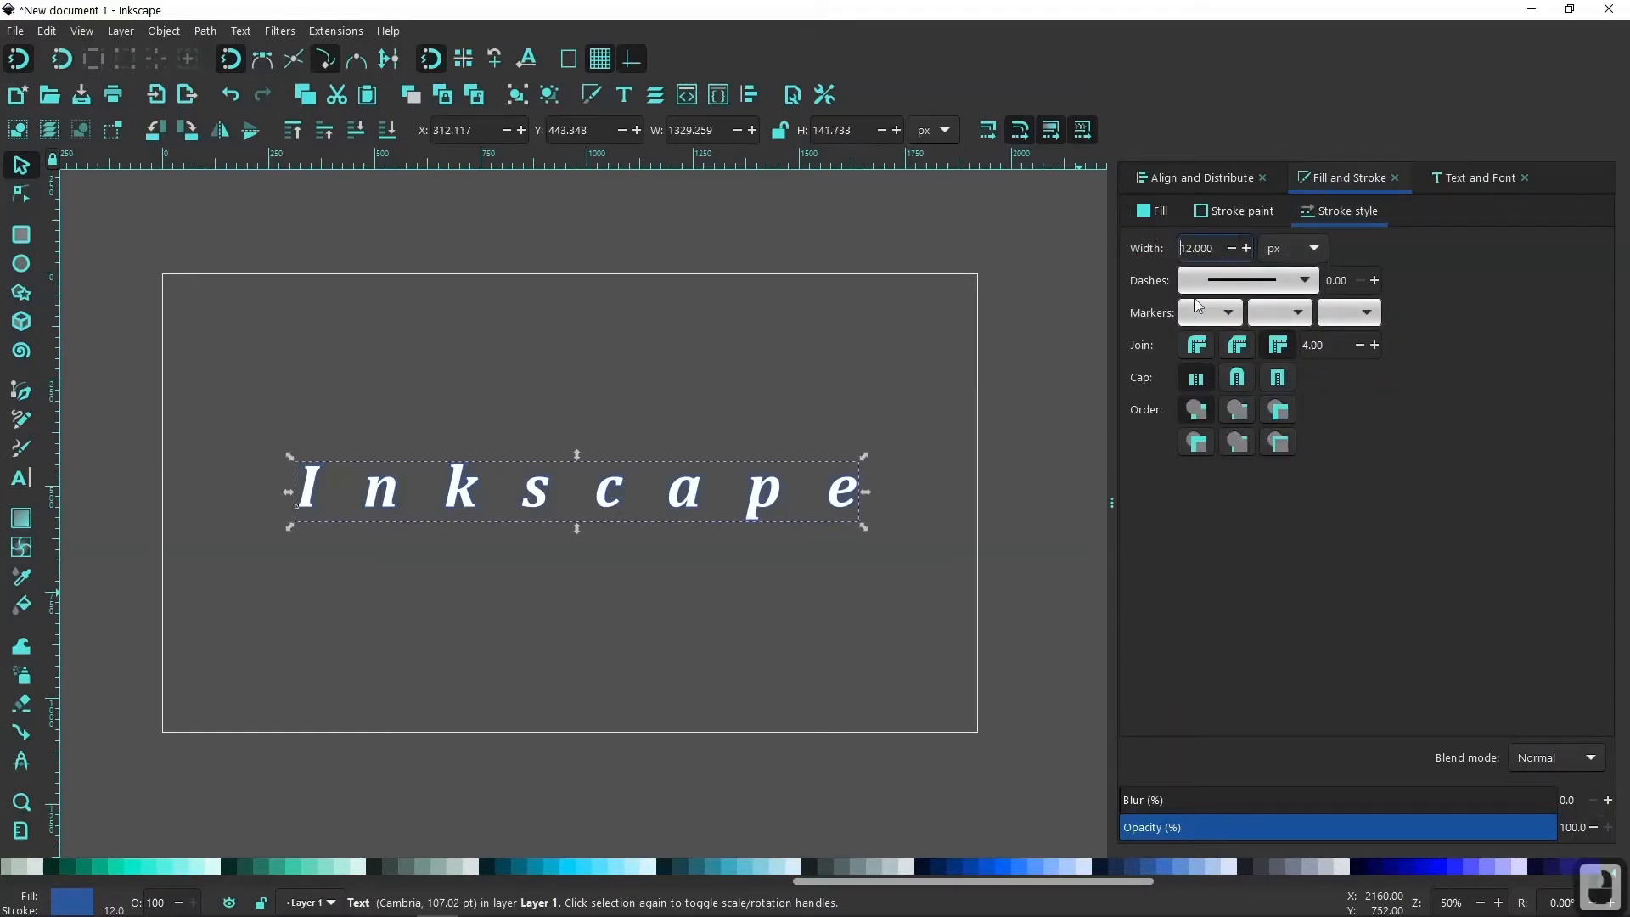
# Give the blue text's stroke a round join and a round cap.
pyautogui.scroll(2, 856, 484)
pyautogui.scroll(2, 856, 489)
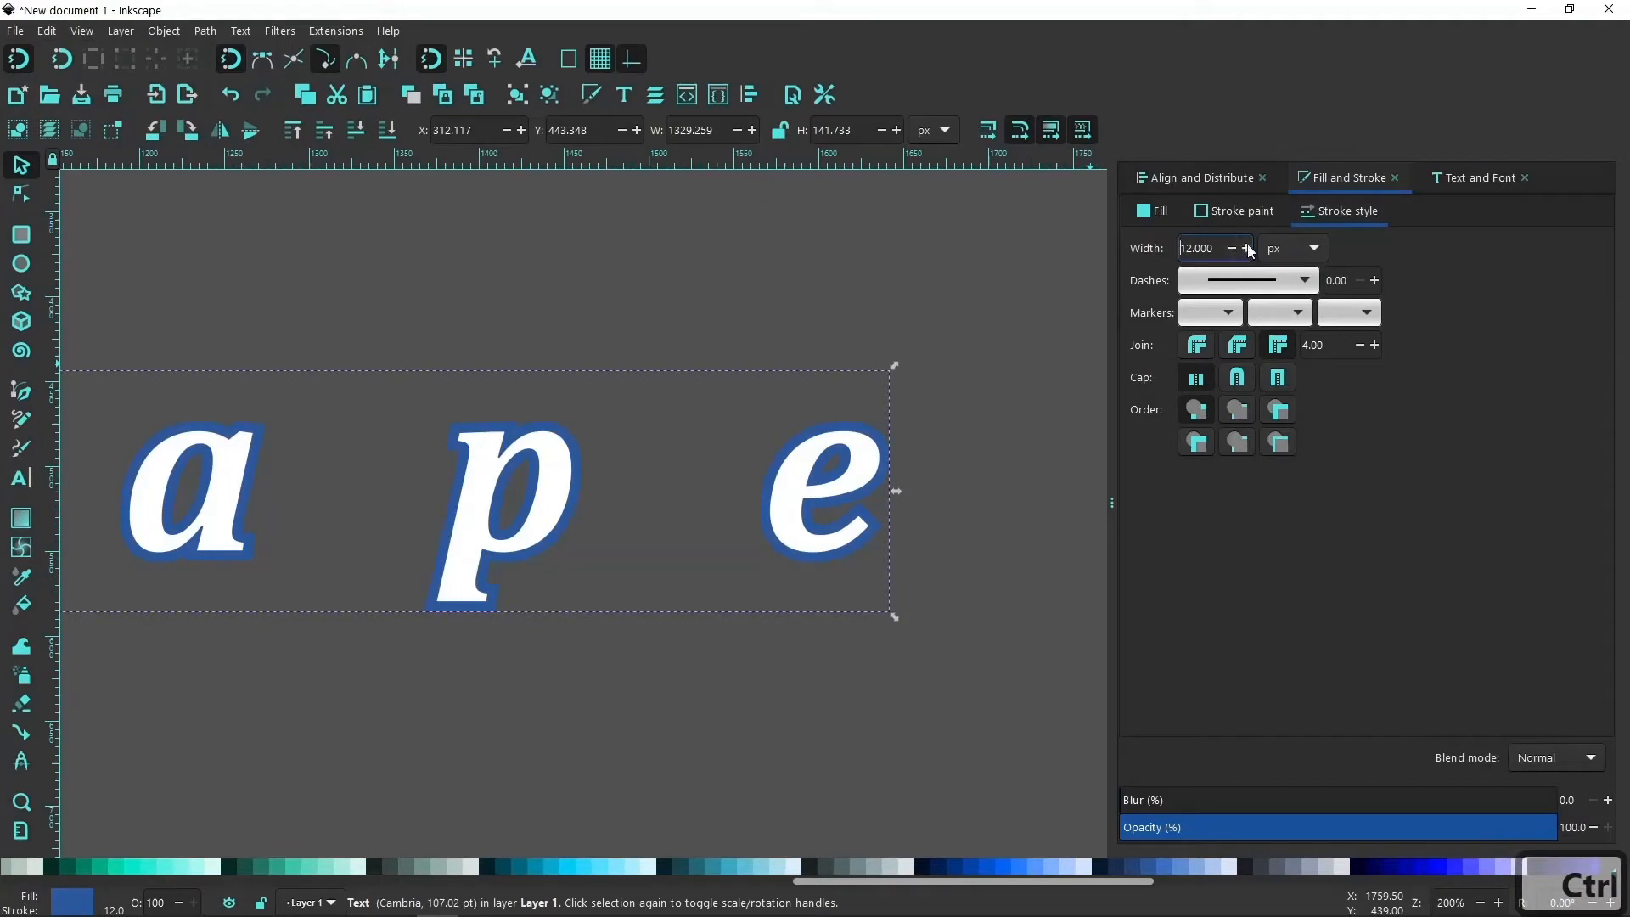
pyautogui.click(1198, 348)
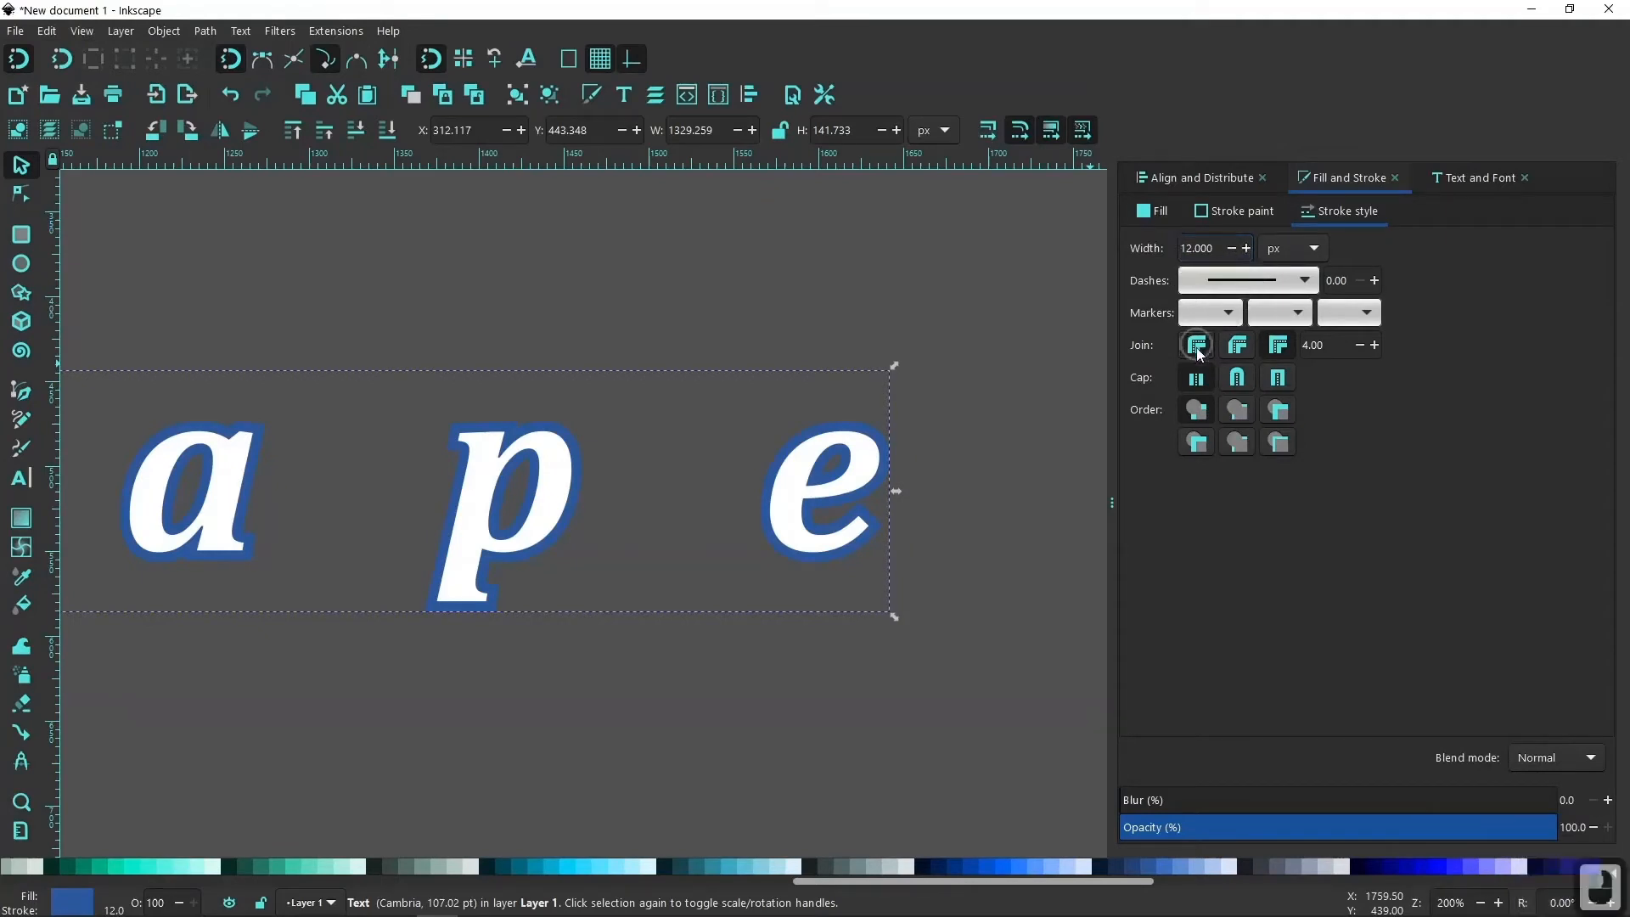
pyautogui.click(1236, 377)
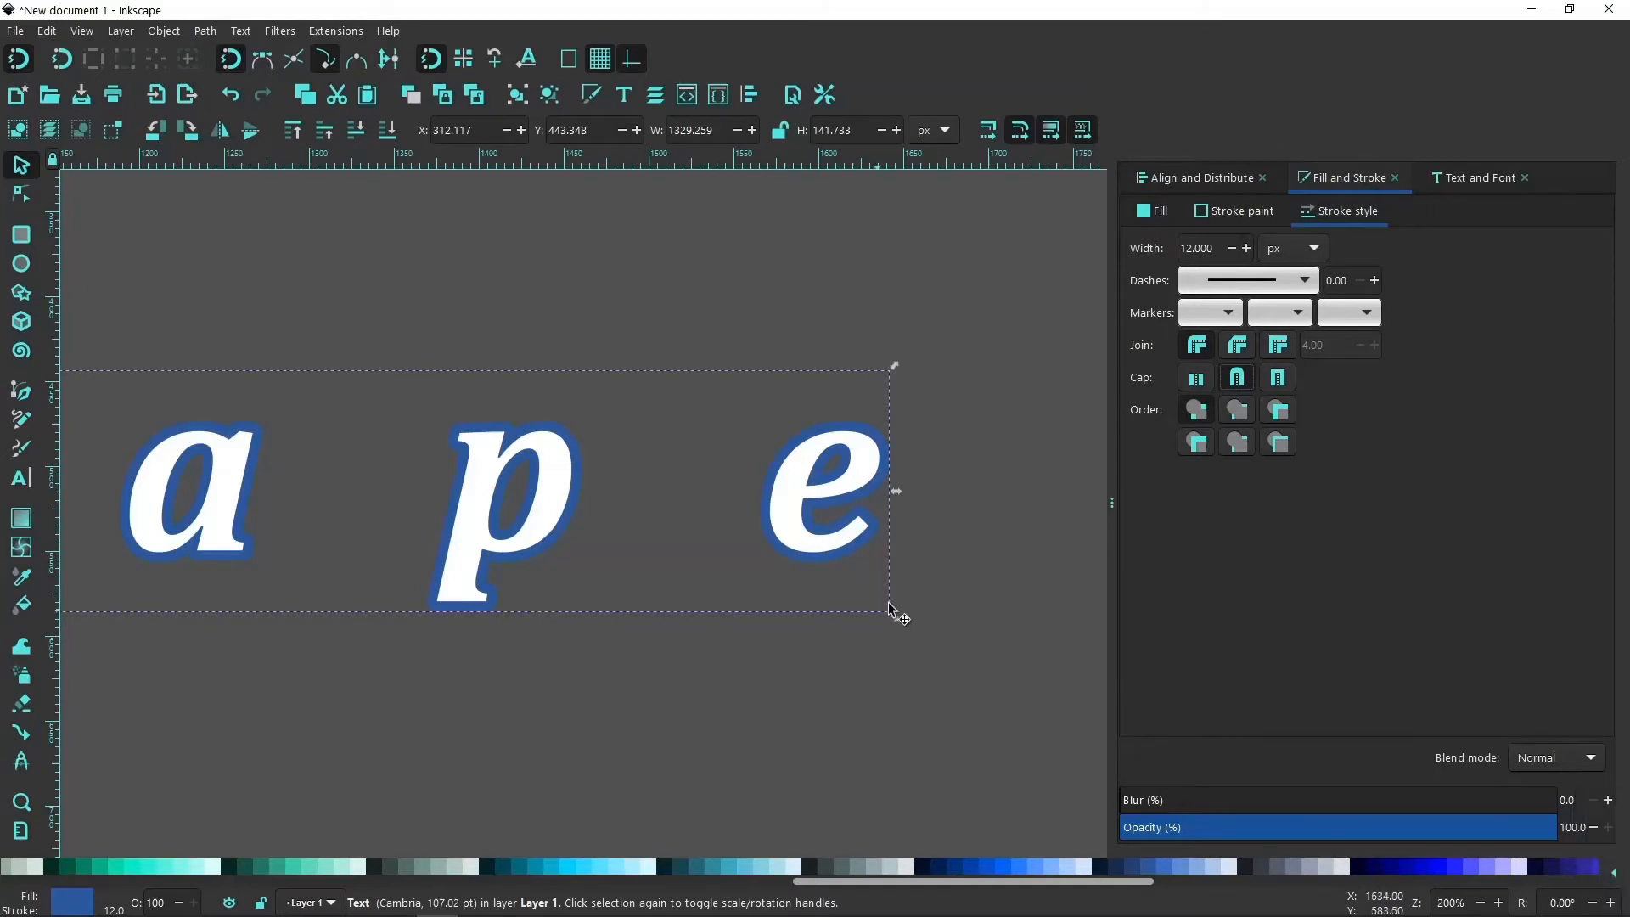
# Duplicate the blue text and set the copy's fill and stroke to red #D40000.
pyautogui.rightClick(798, 500)
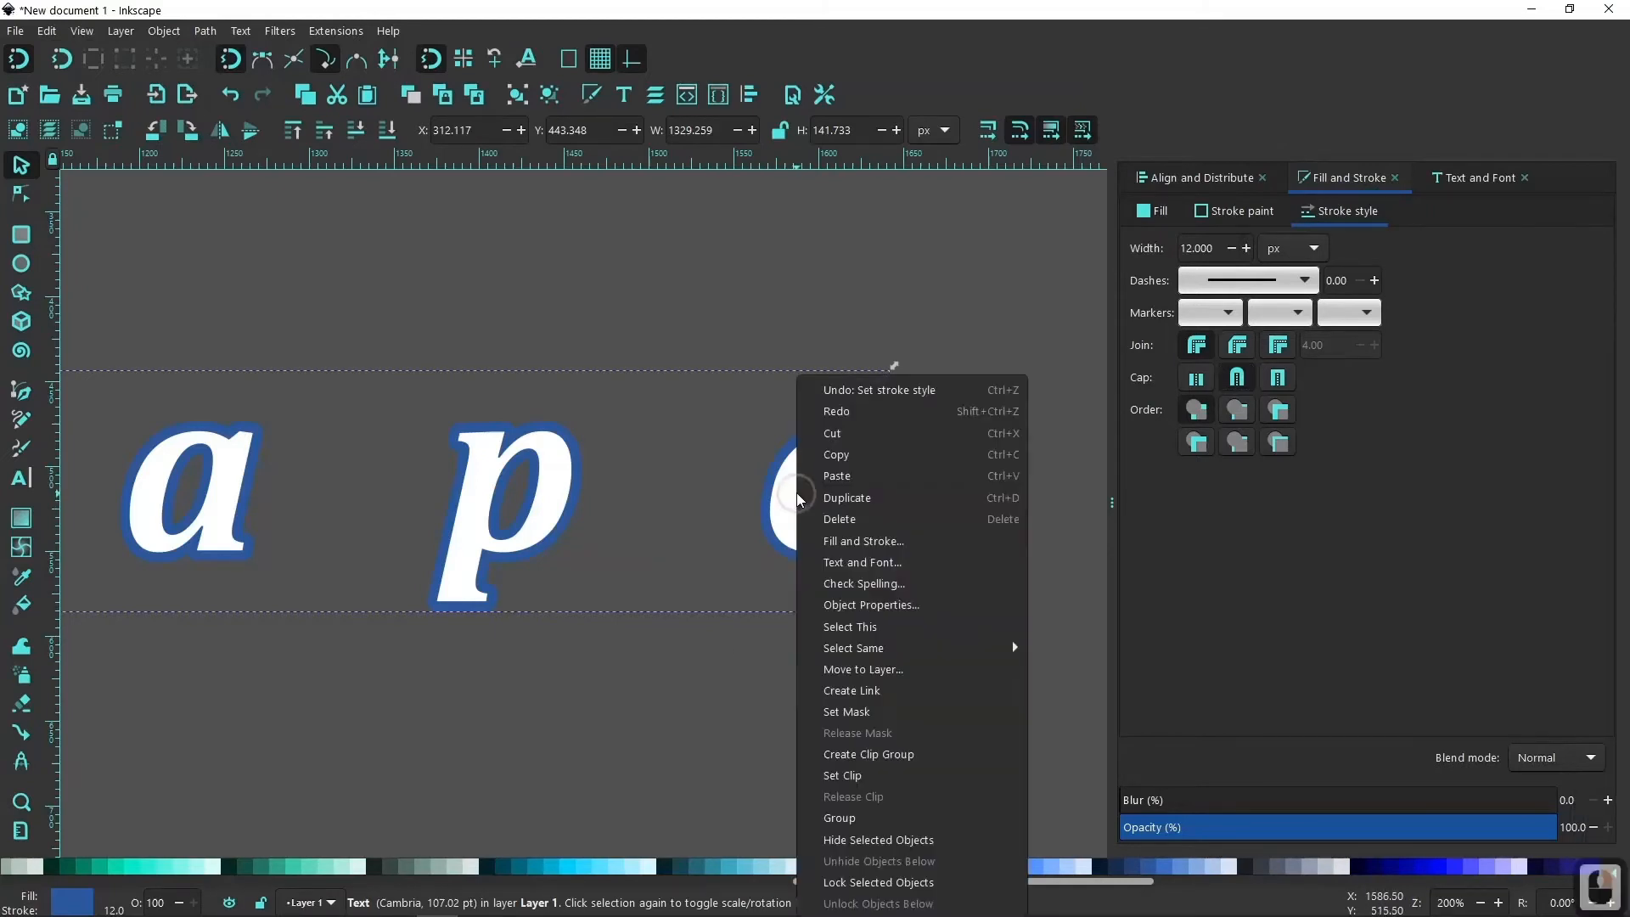
pyautogui.click(838, 497)
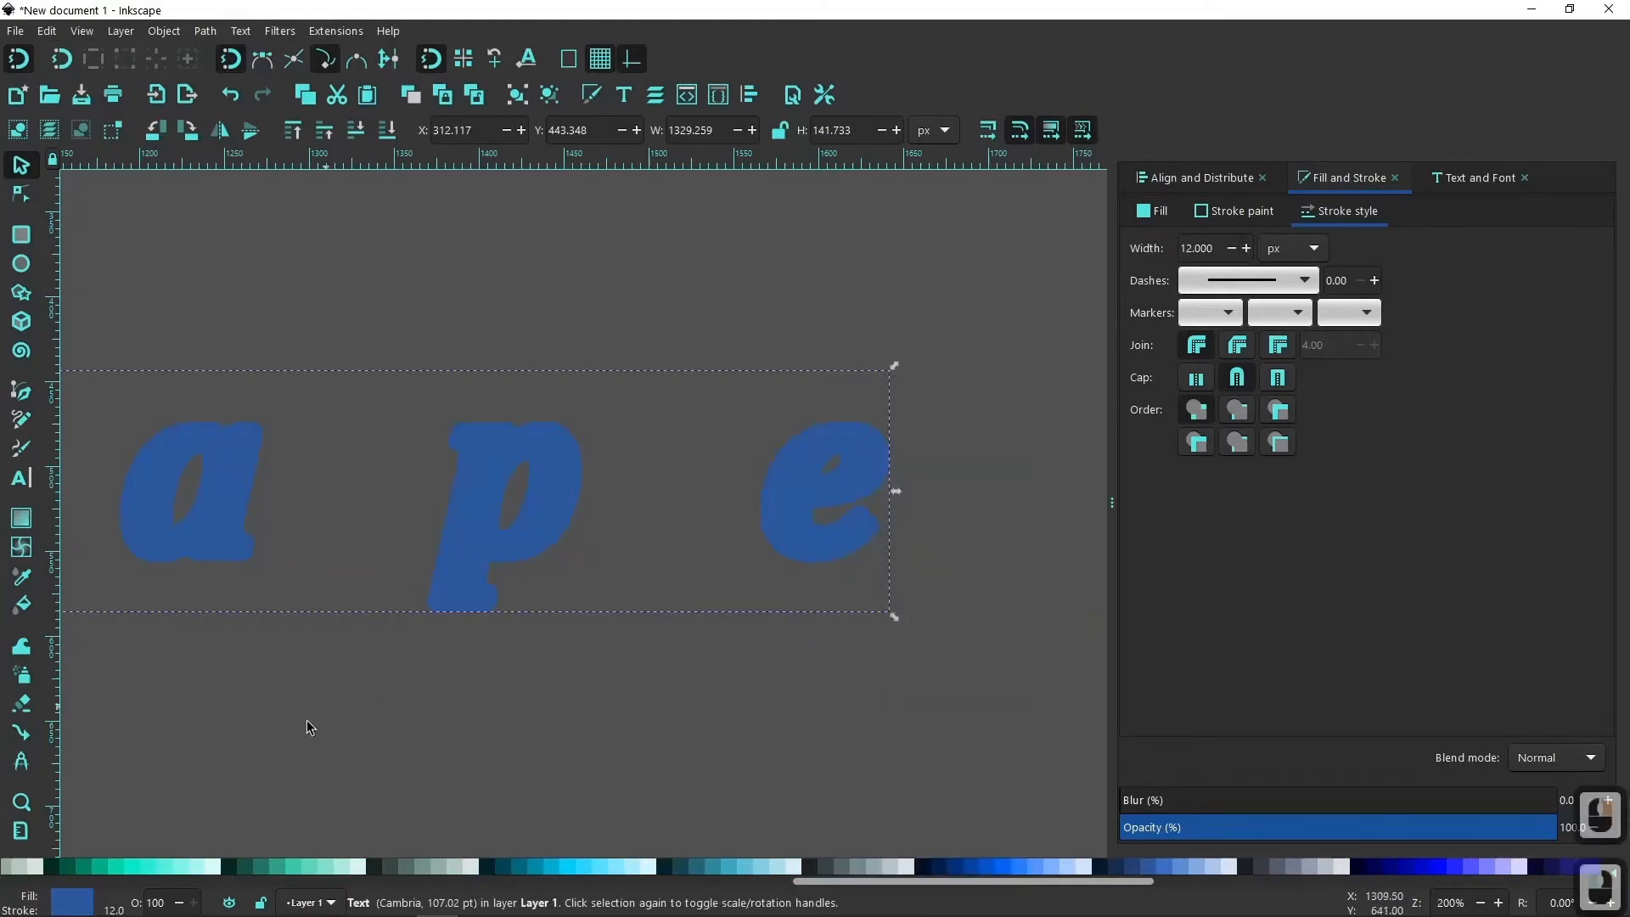
pyautogui.moveTo(817, 884); pyautogui.dragTo(117, 890)
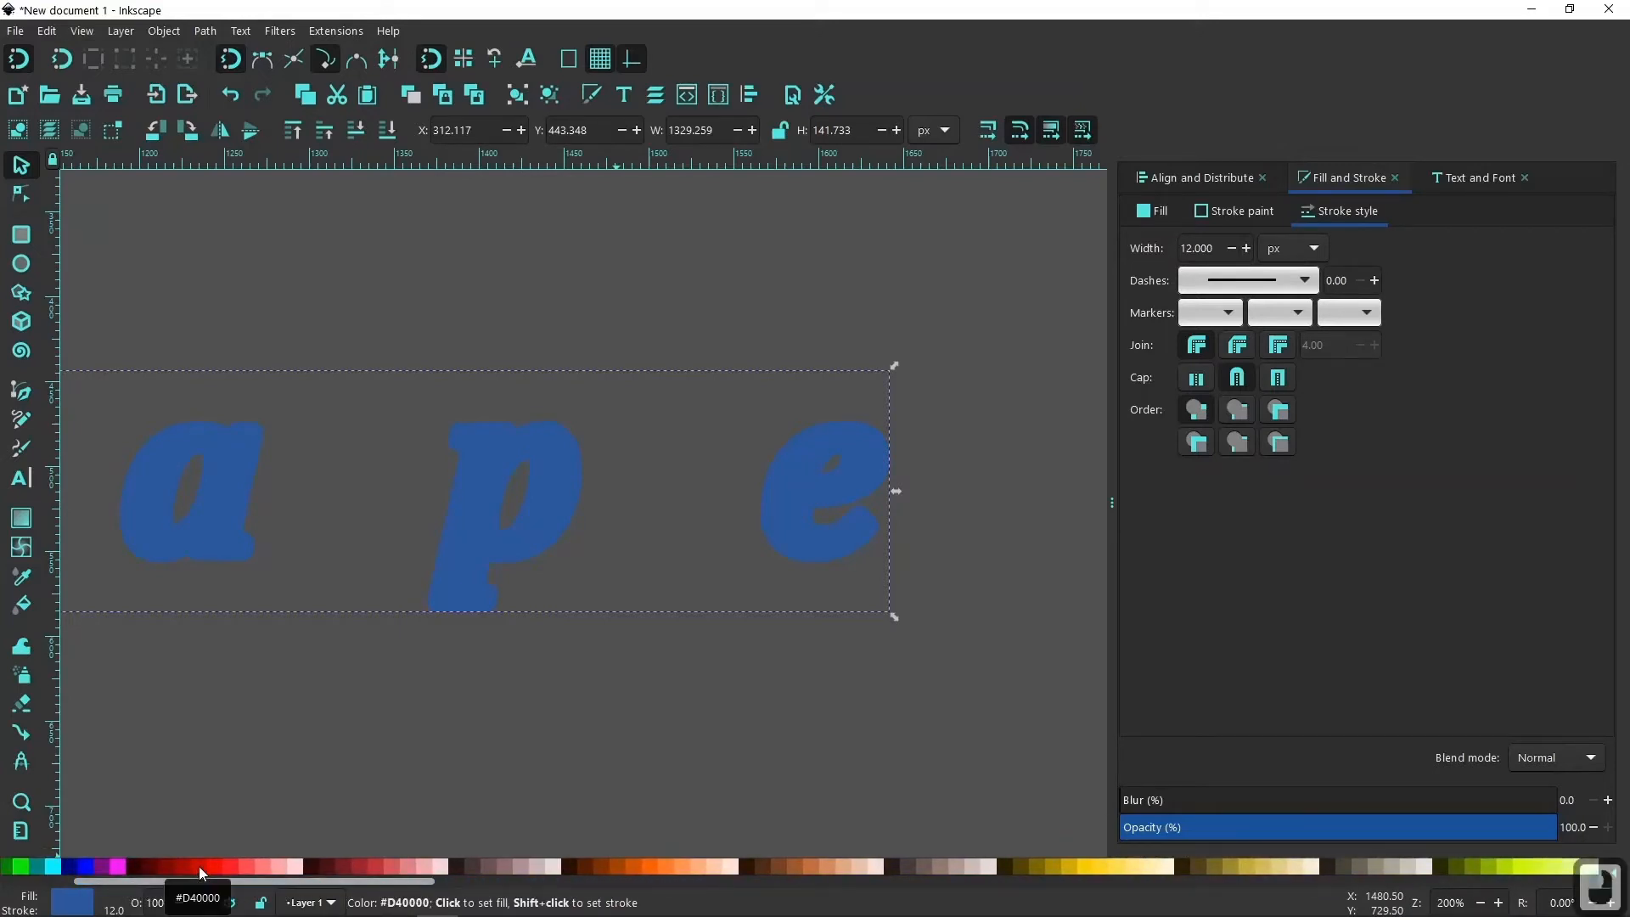
pyautogui.press('shift')
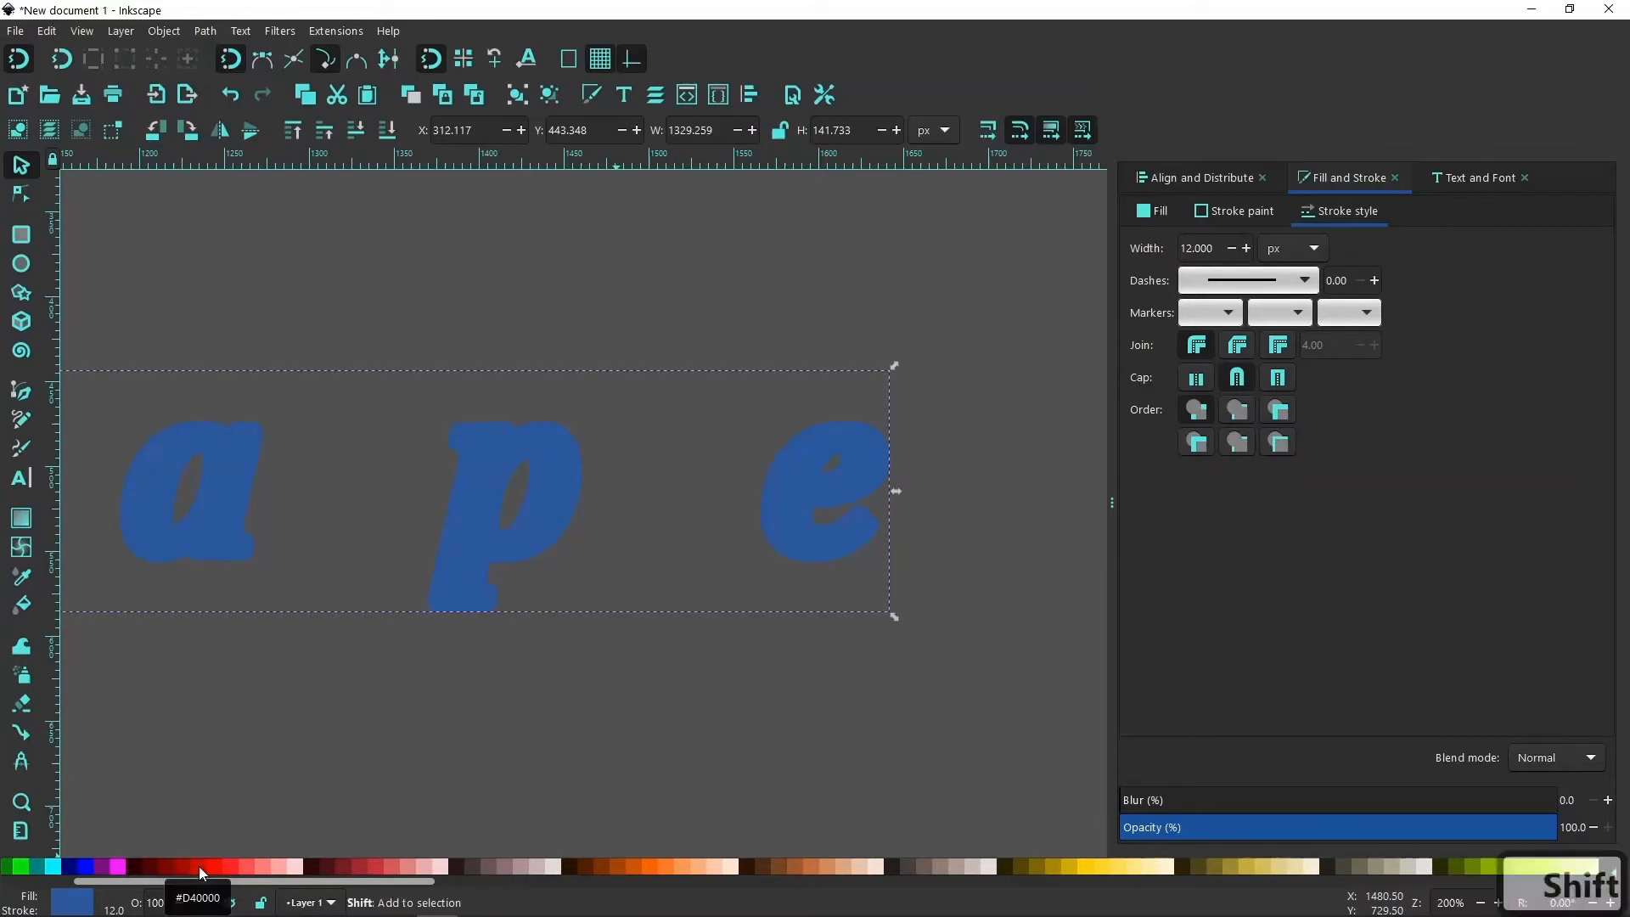
pyautogui.keyDown('shift'); pyautogui.click(199, 866); pyautogui.keyUp('shift')
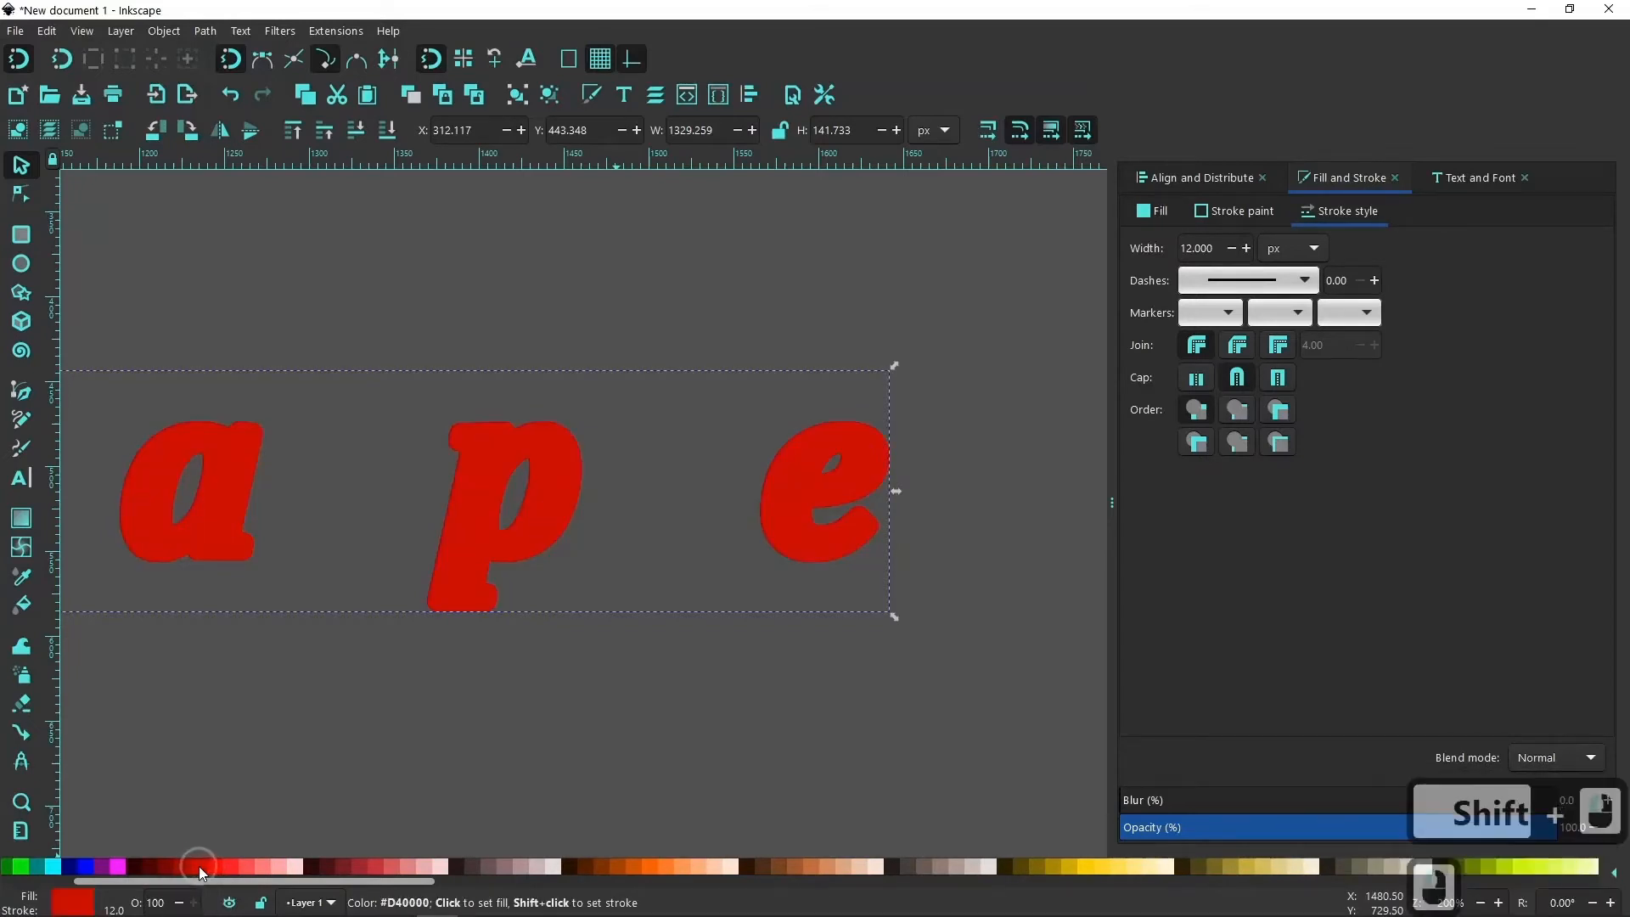
# Lower the red text to the bottom of the stack and widen its stroke to 21.8 px.
pyautogui.click(386, 130)
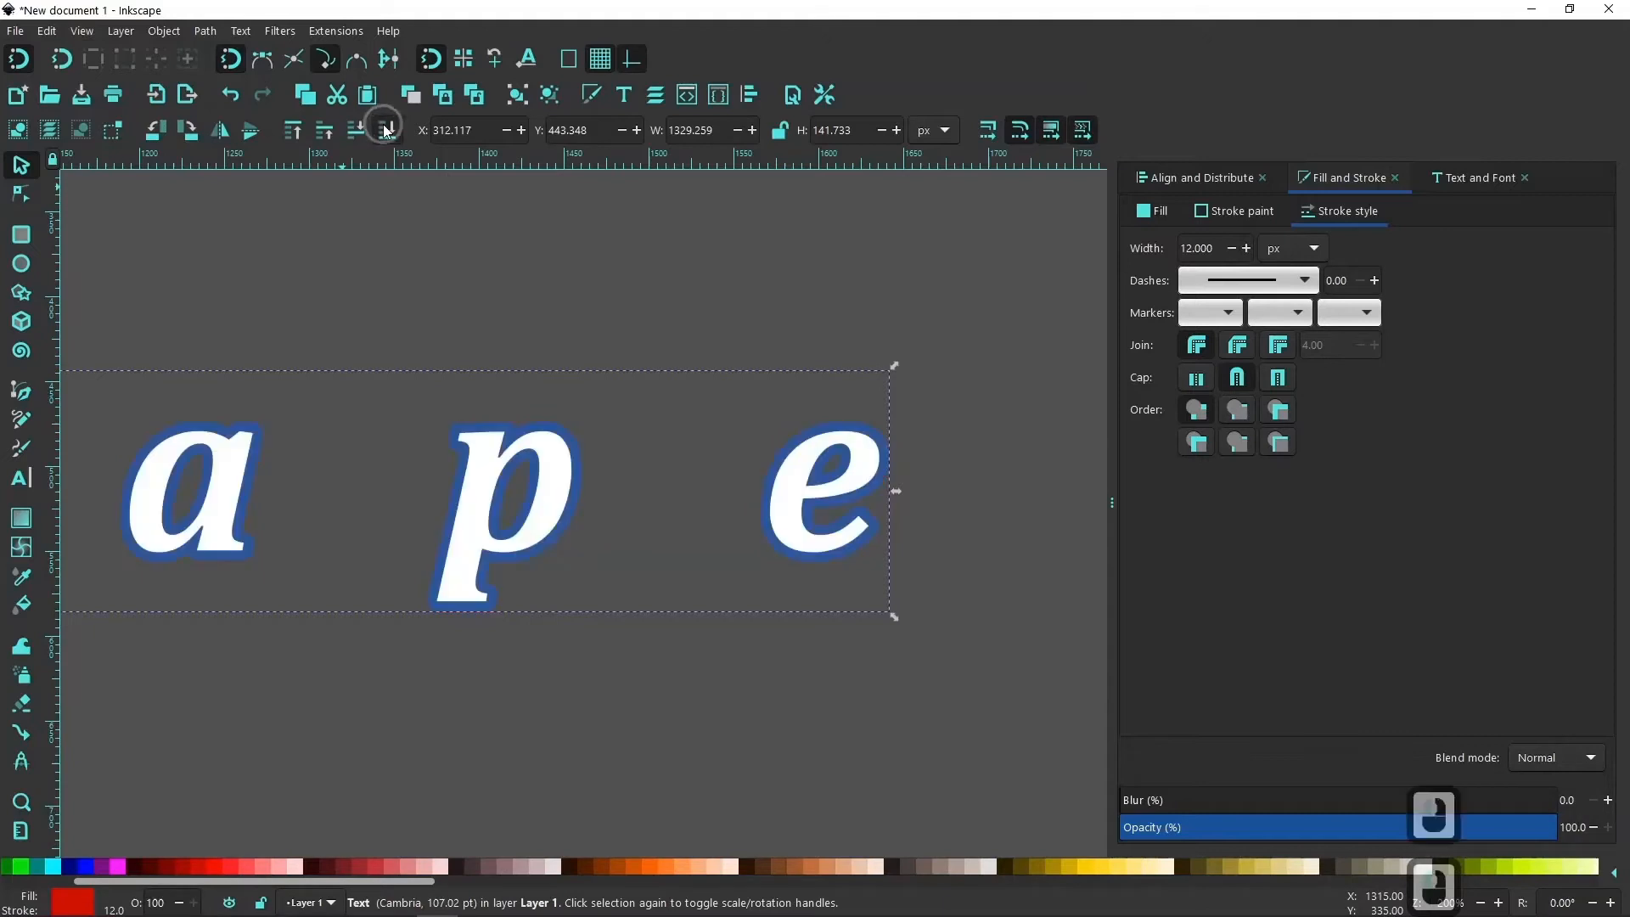
pyautogui.click(1247, 247)
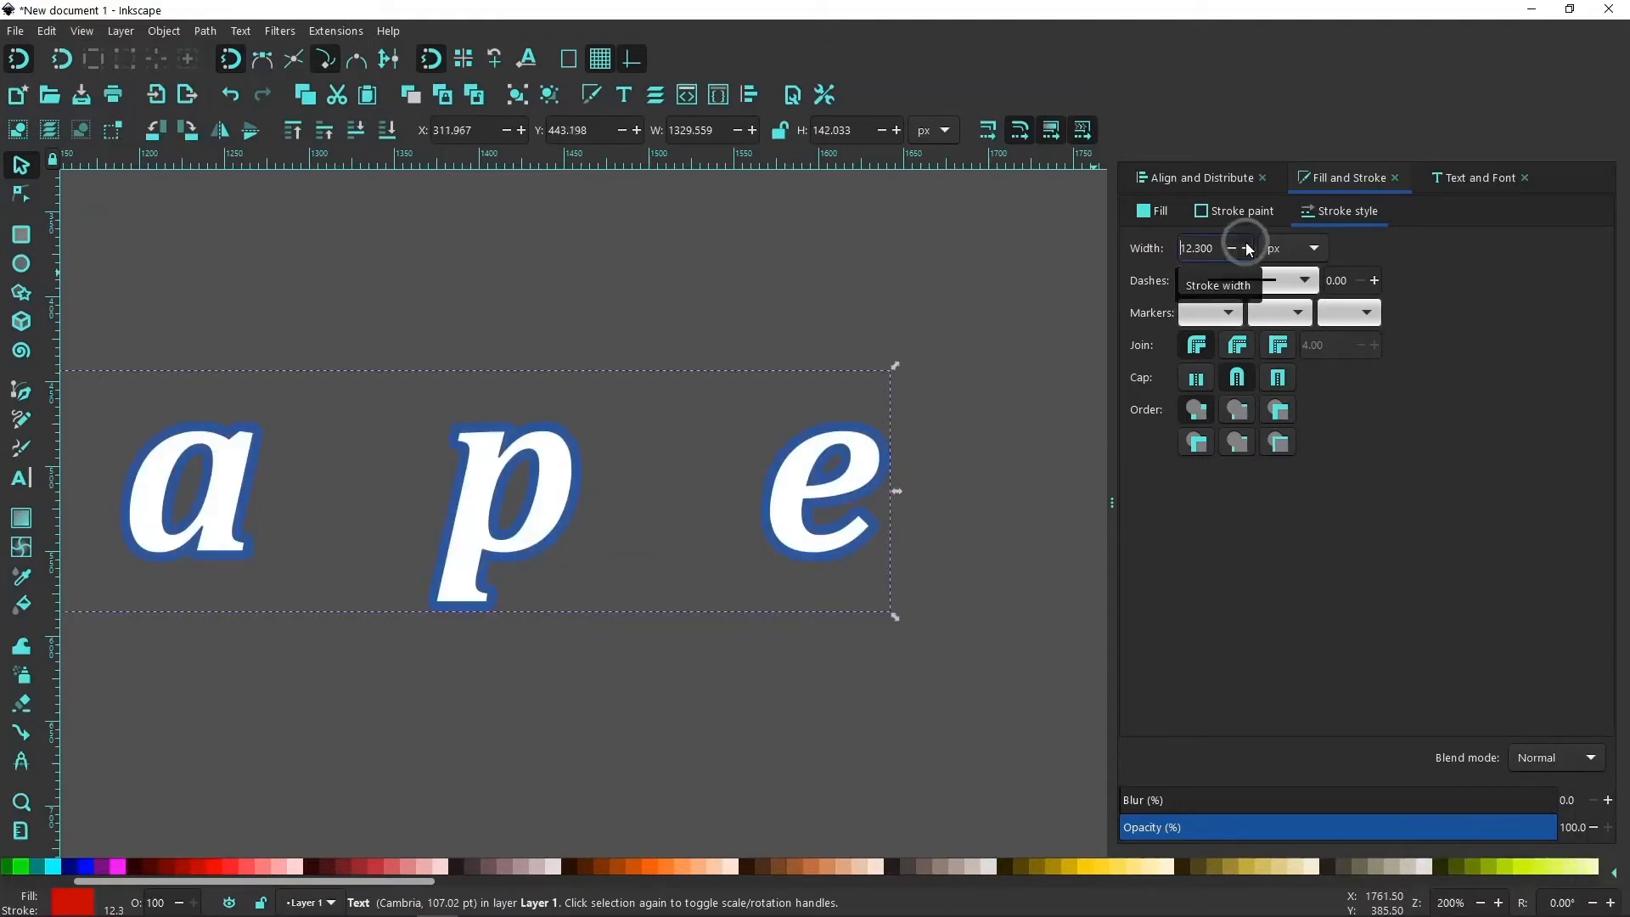
pyautogui.click(1247, 248)
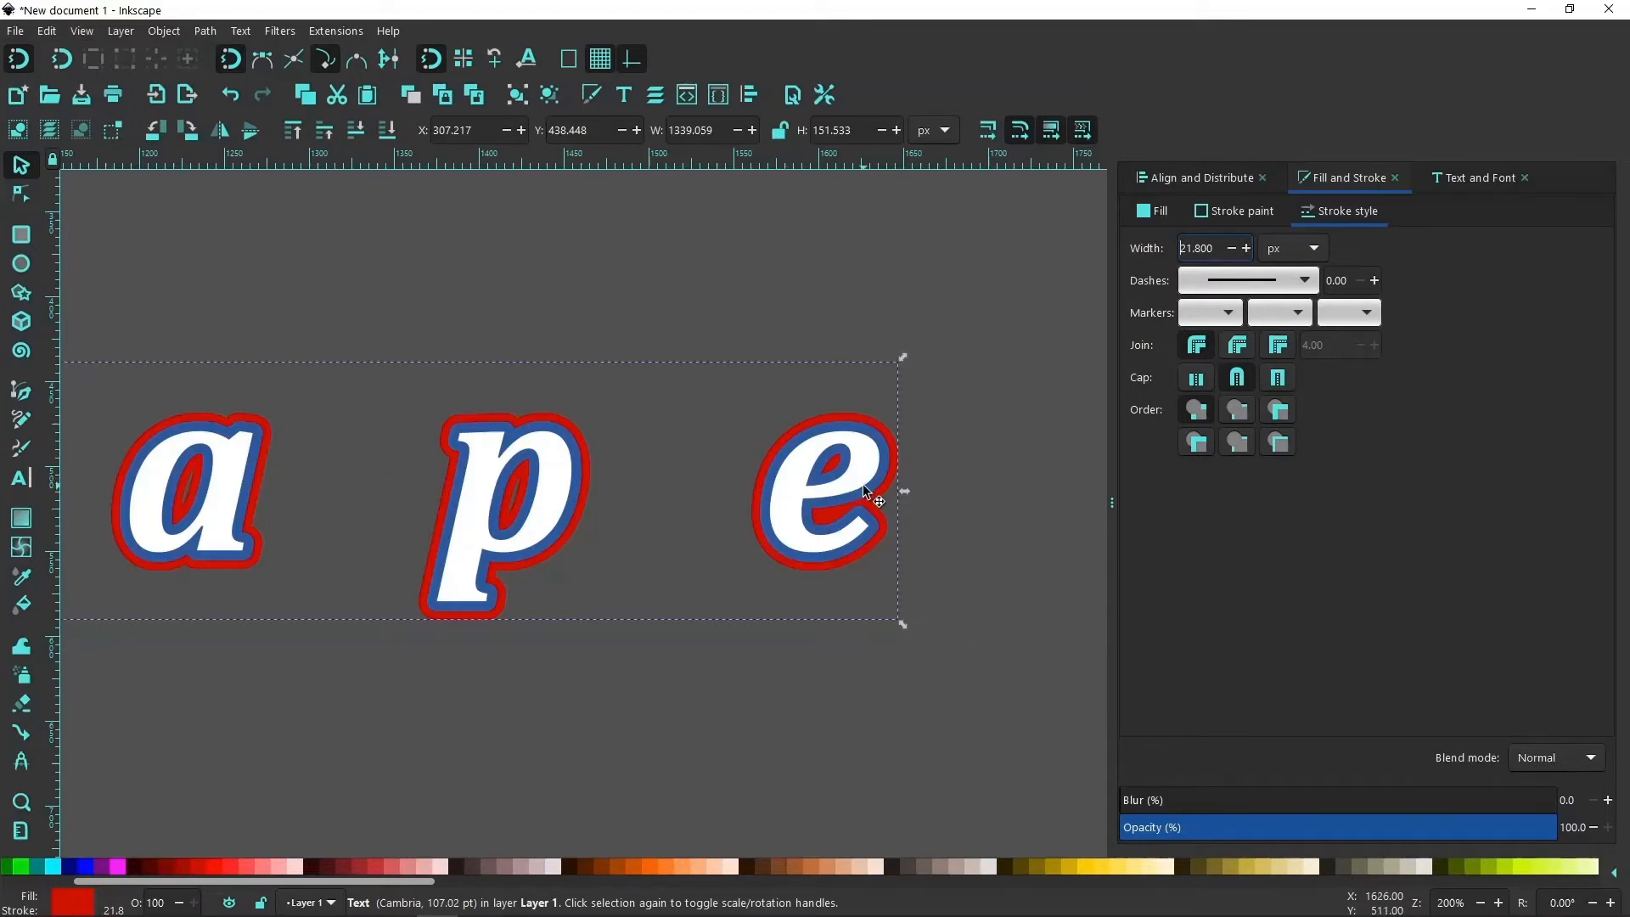
# Examine the layered blue and red outlines around the "Inkscape" letters up close and across the whole page.
pyautogui.keyDown('ctrl'); pyautogui.scroll(1, 881, 467); pyautogui.keyUp('ctrl')
pyautogui.keyDown('ctrl'); pyautogui.scroll(1, 879, 462); pyautogui.keyUp('ctrl')
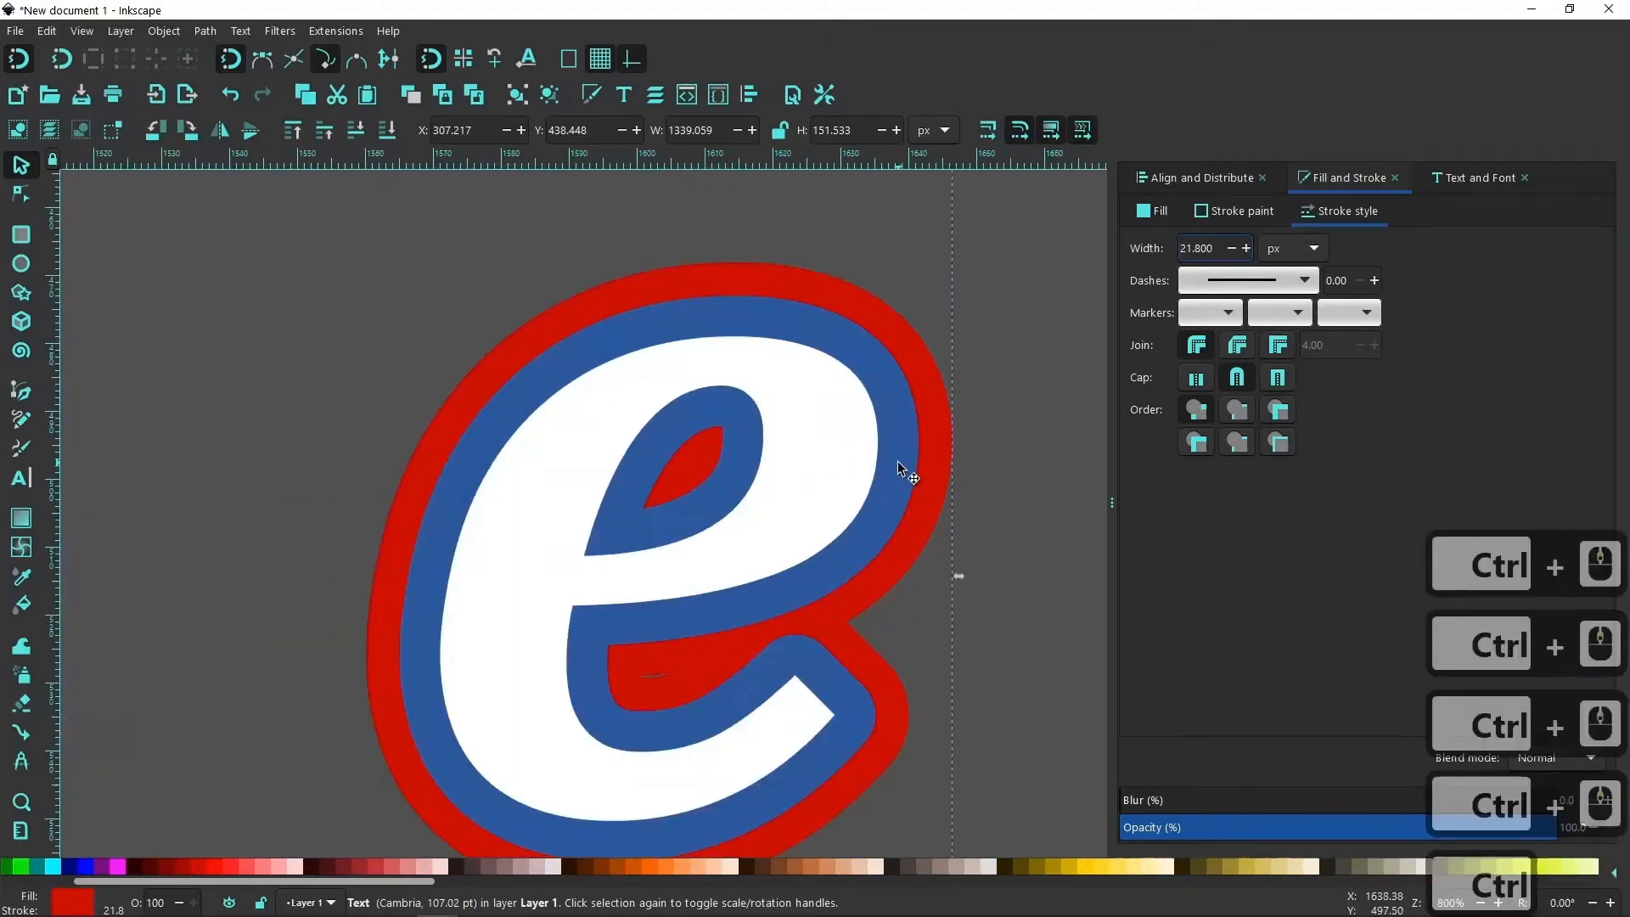
pyautogui.keyDown('ctrl'); pyautogui.scroll(-5, 900, 468); pyautogui.keyUp('ctrl')
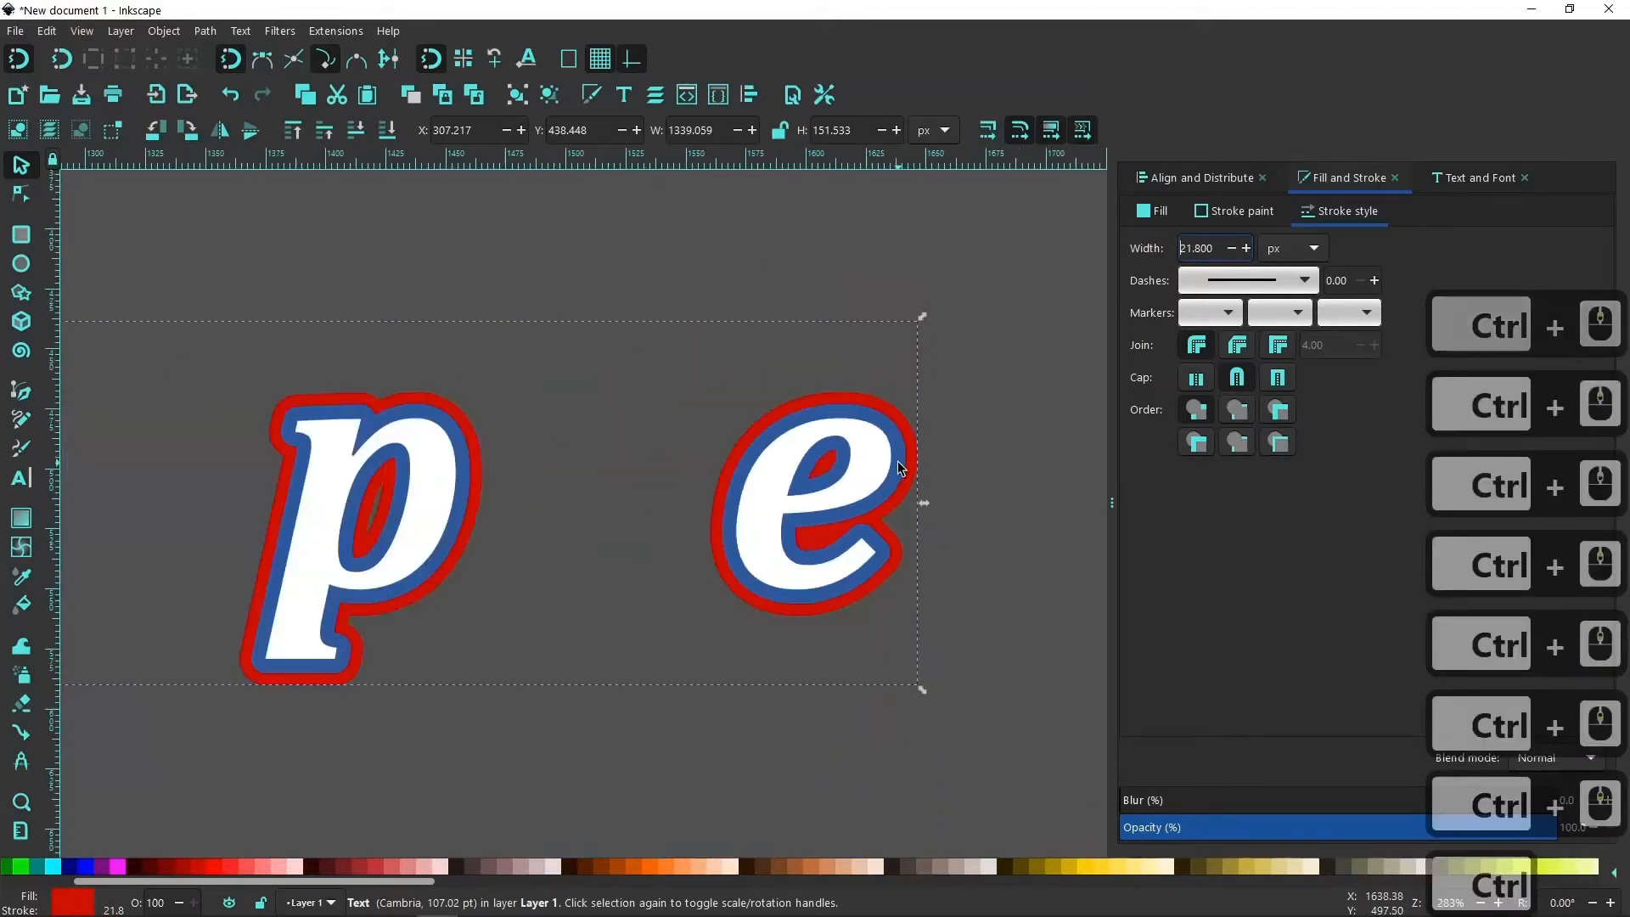
pyautogui.keyDown('ctrl'); pyautogui.scroll(-1, 899, 468); pyautogui.keyUp('ctrl')
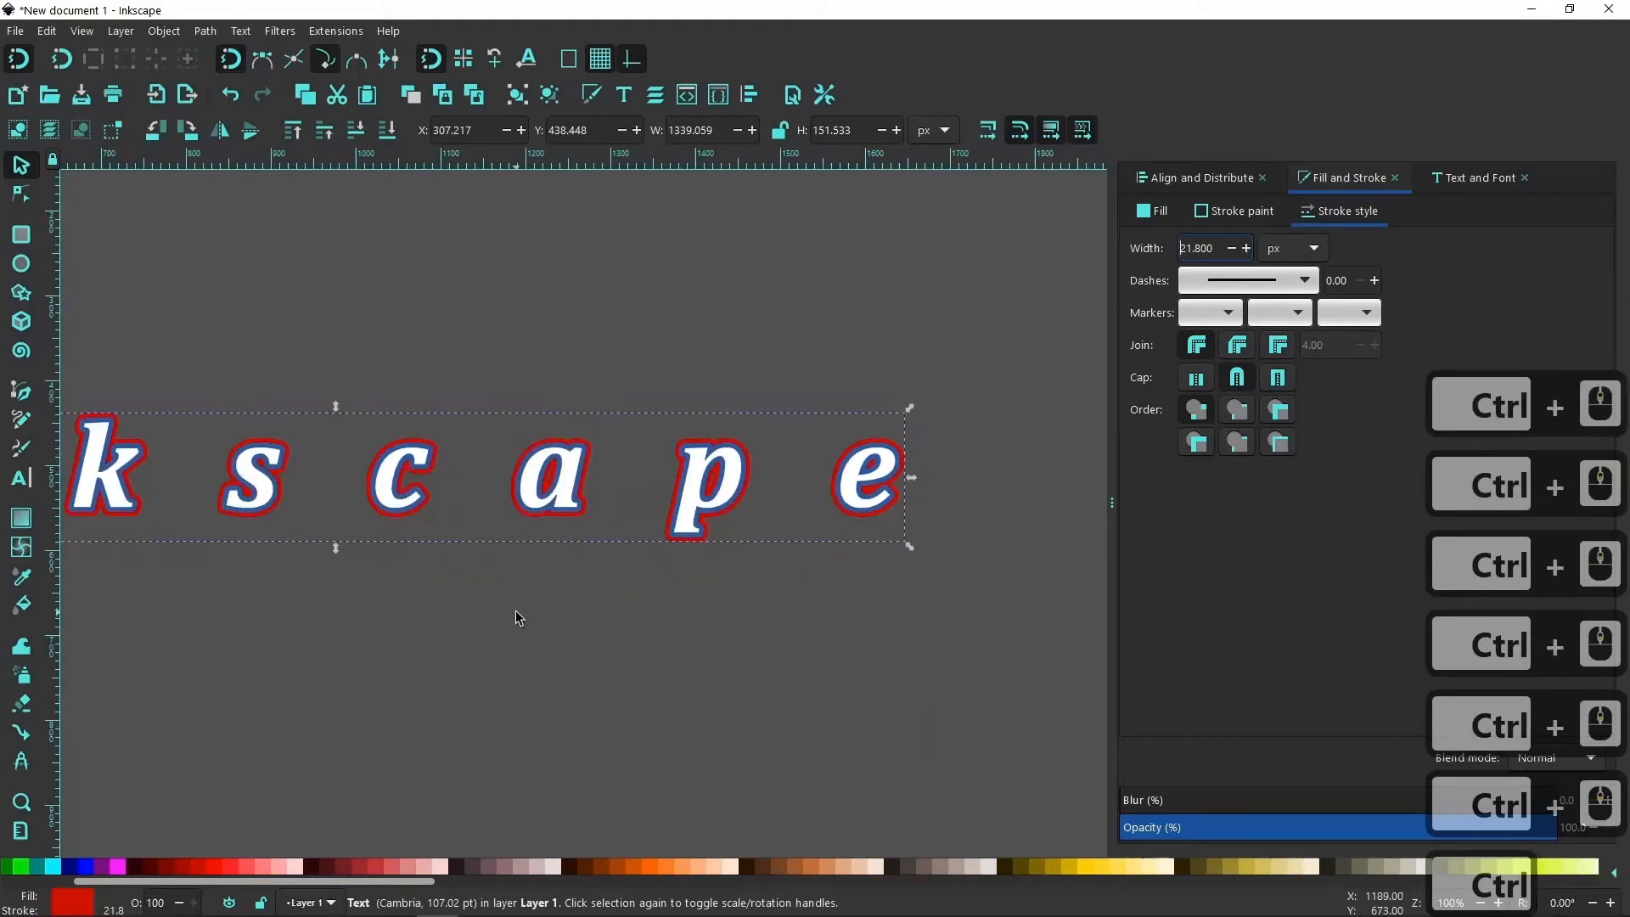
pyautogui.keyDown('ctrl'); pyautogui.scroll(-2, 612, 611); pyautogui.keyUp('ctrl')
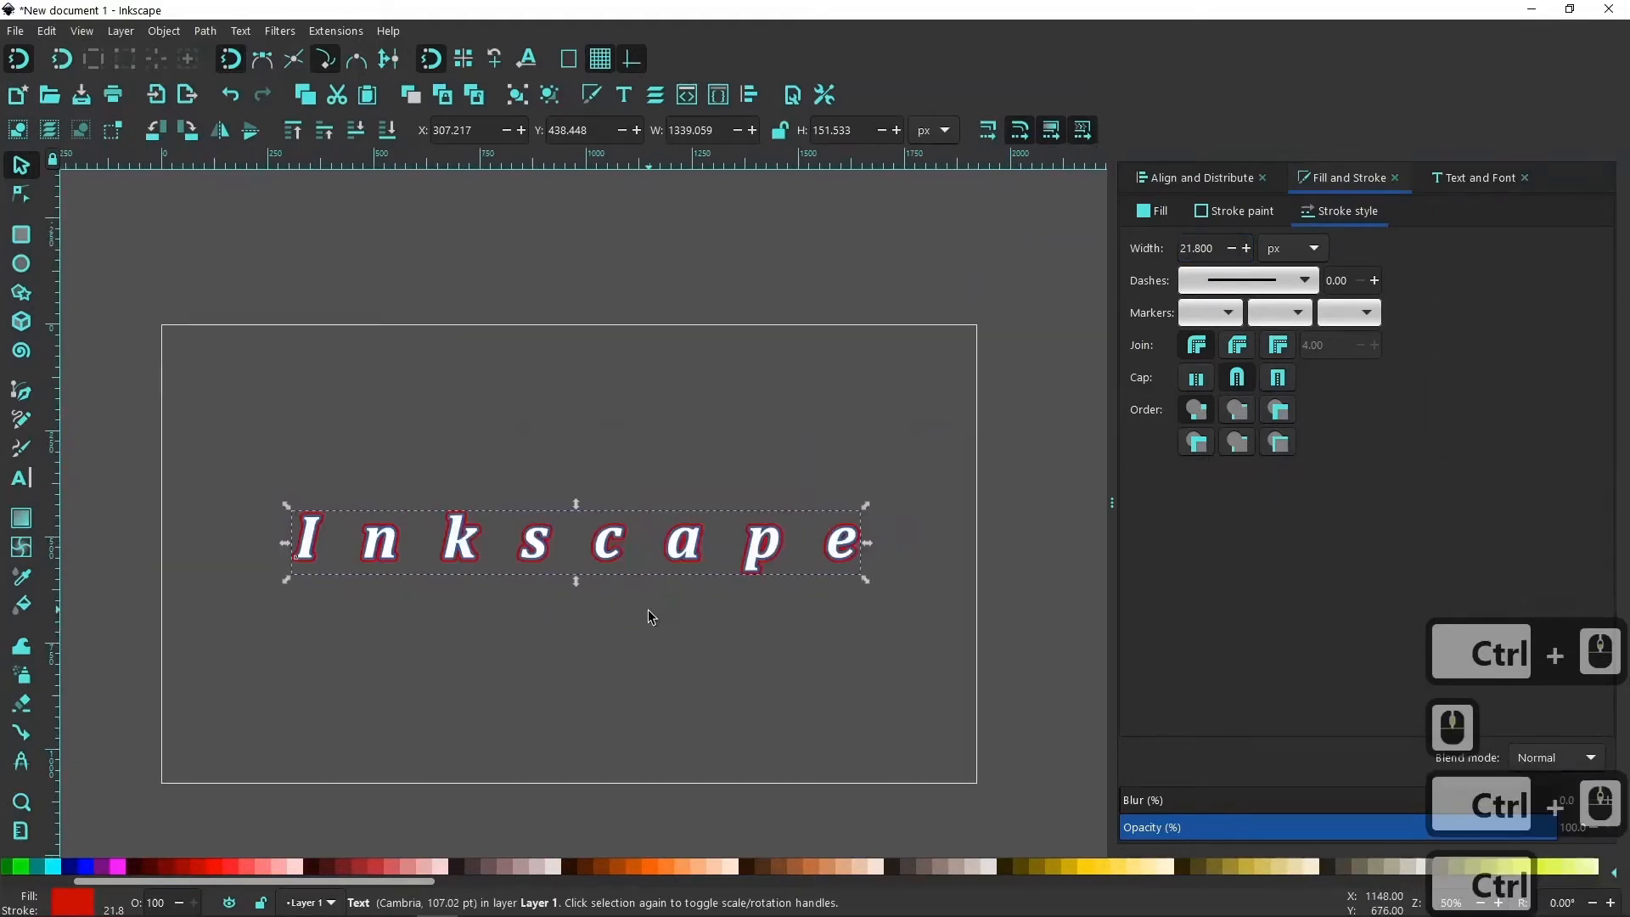
pyautogui.keyDown('ctrl'); pyautogui.scroll(2, 649, 608); pyautogui.keyUp('ctrl')
pyautogui.keyDown('ctrl'); pyautogui.scroll(-2, 651, 607); pyautogui.keyUp('ctrl')
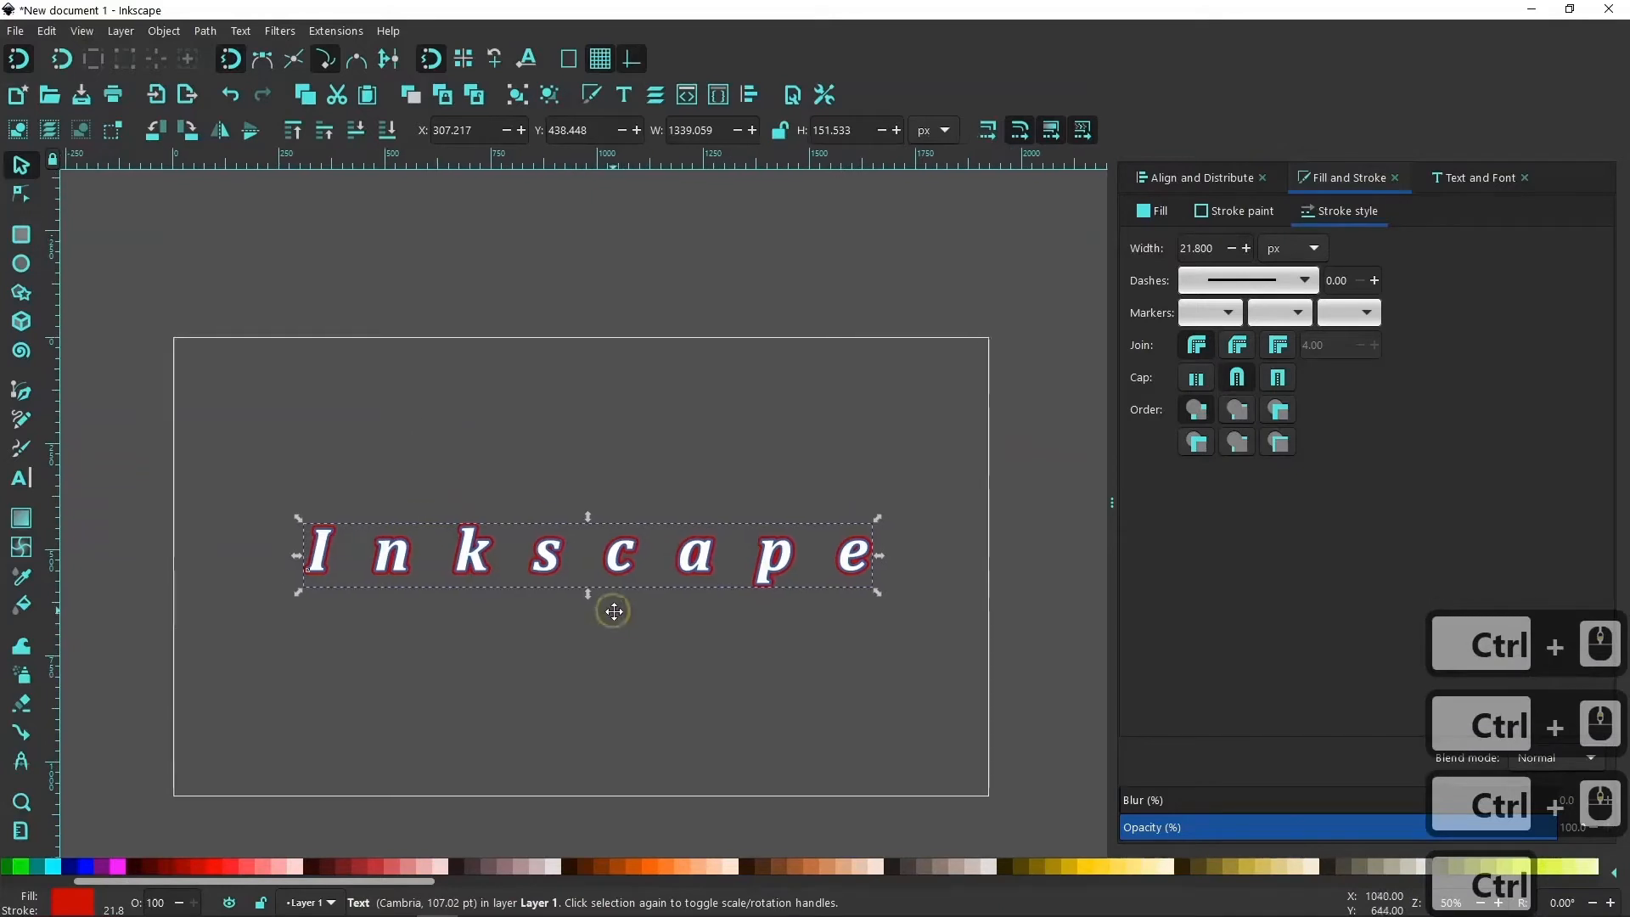
pyautogui.keyDown('ctrl'); pyautogui.scroll(2, 533, 633); pyautogui.keyUp('ctrl')
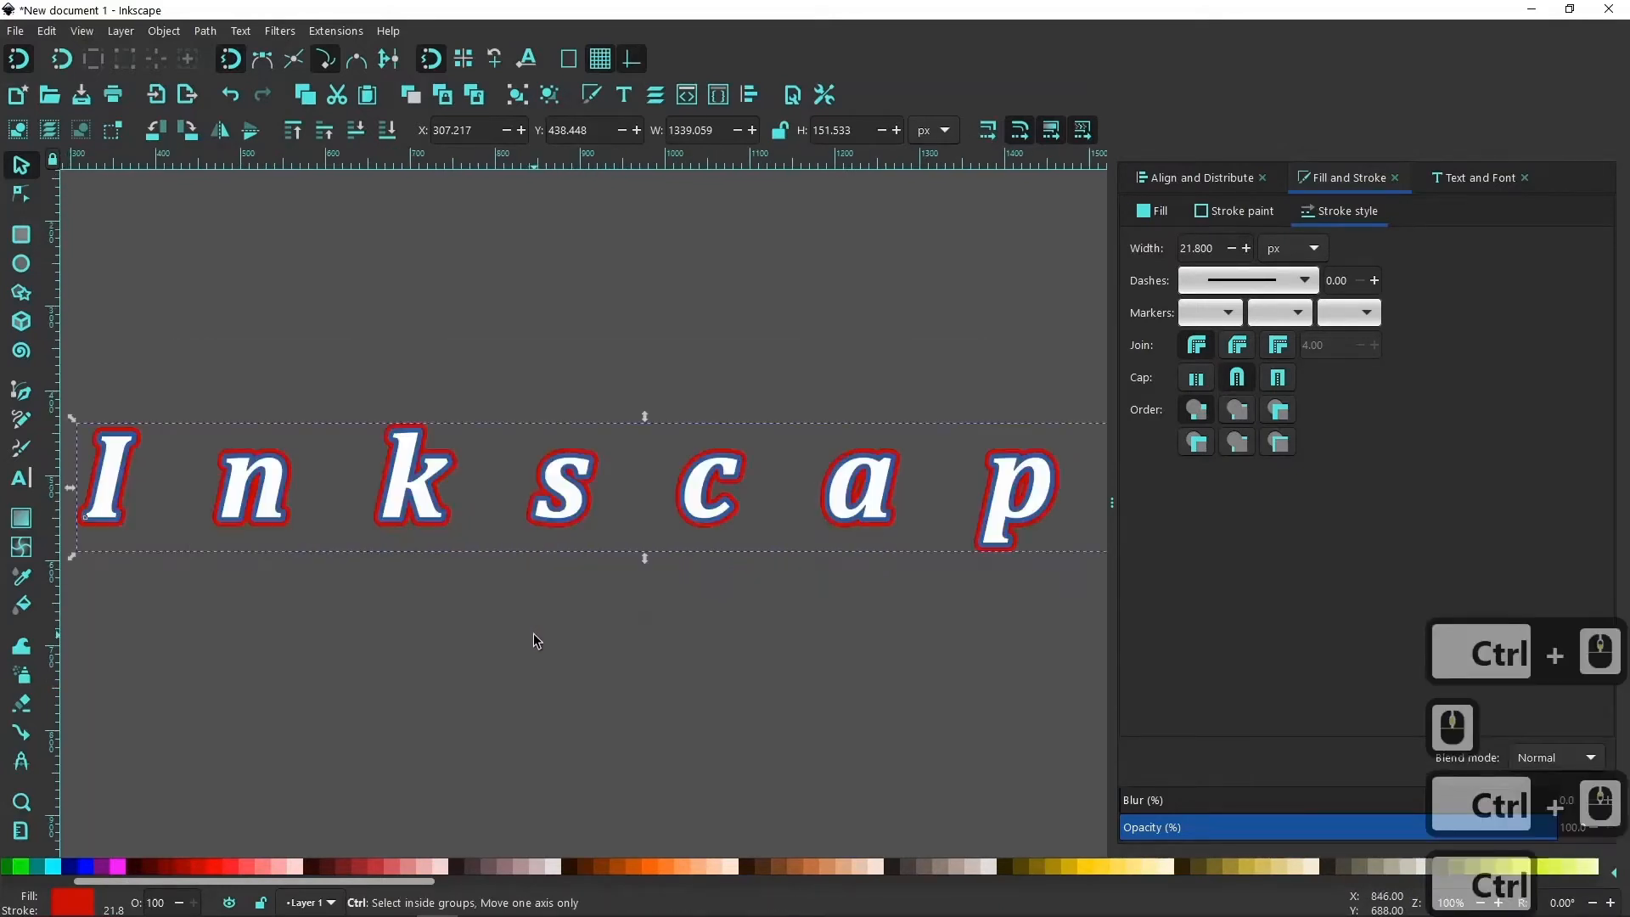
pyautogui.keyDown('ctrl'); pyautogui.scroll(-2, 565, 625); pyautogui.keyUp('ctrl')
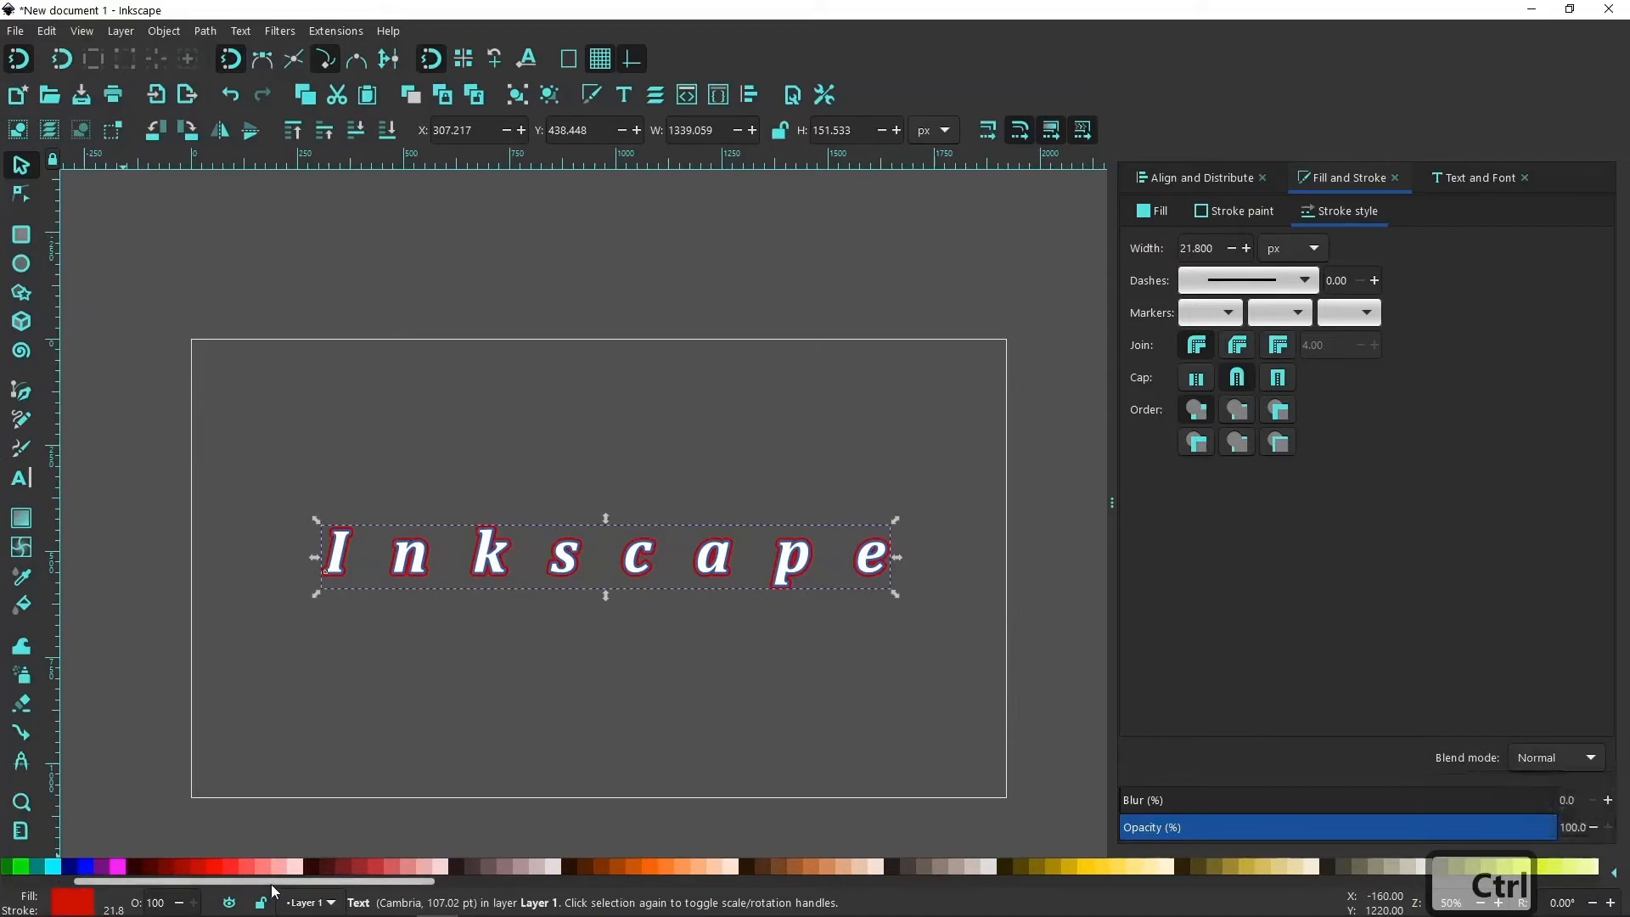
# Change the red outline text's fill and stroke to white and duplicate it.
pyautogui.scroll(5, 236, 866)
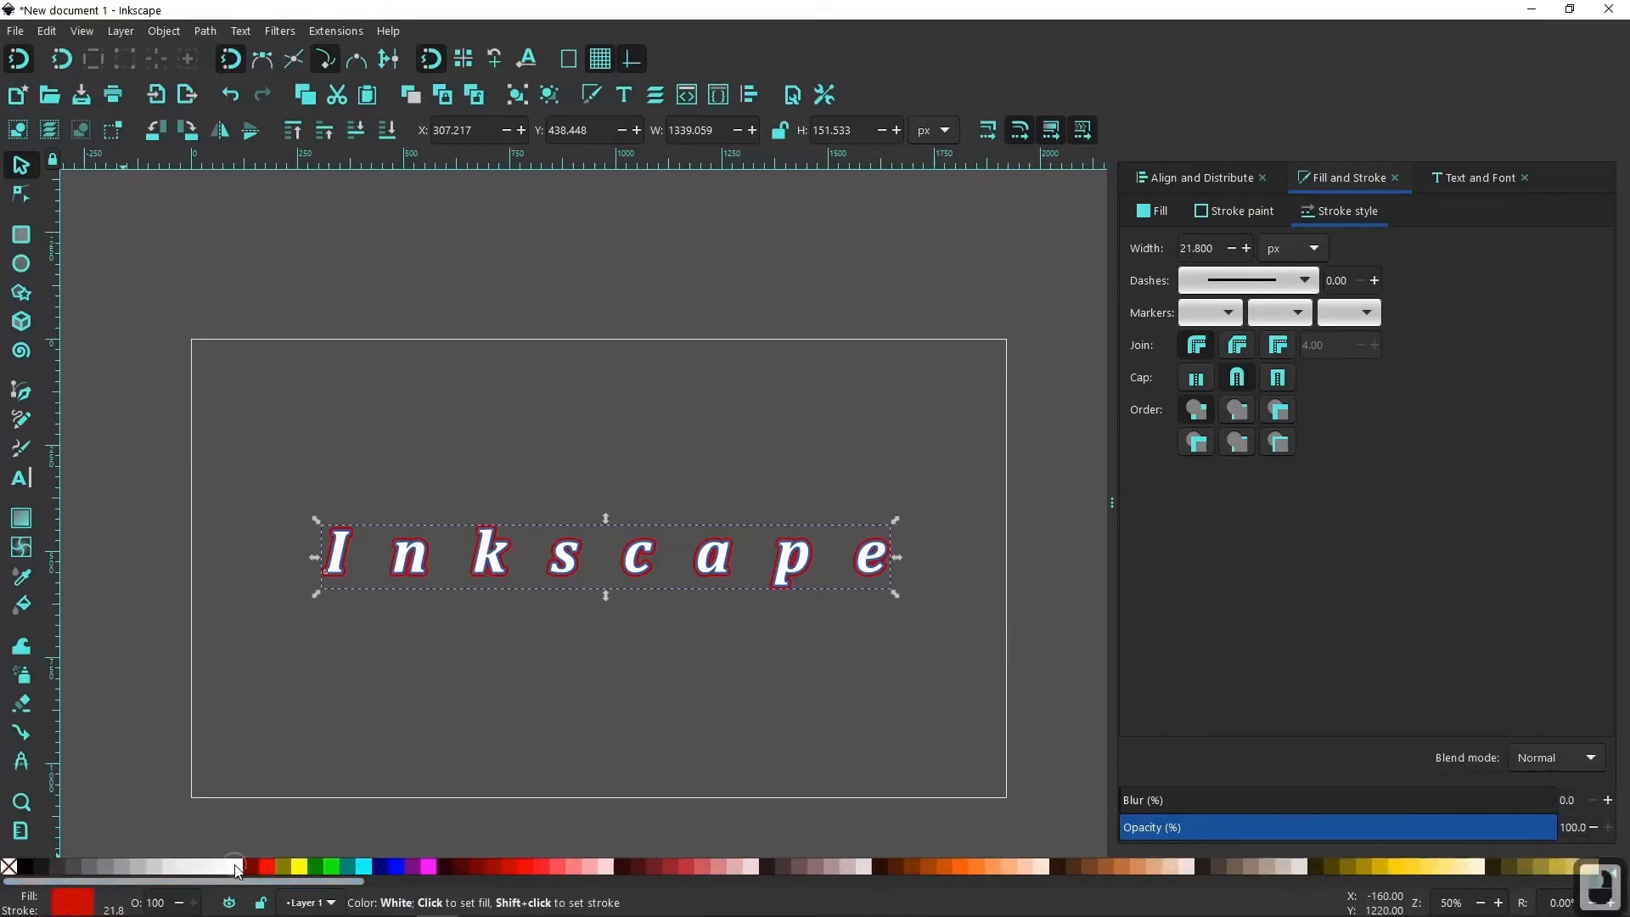
pyautogui.click(237, 866)
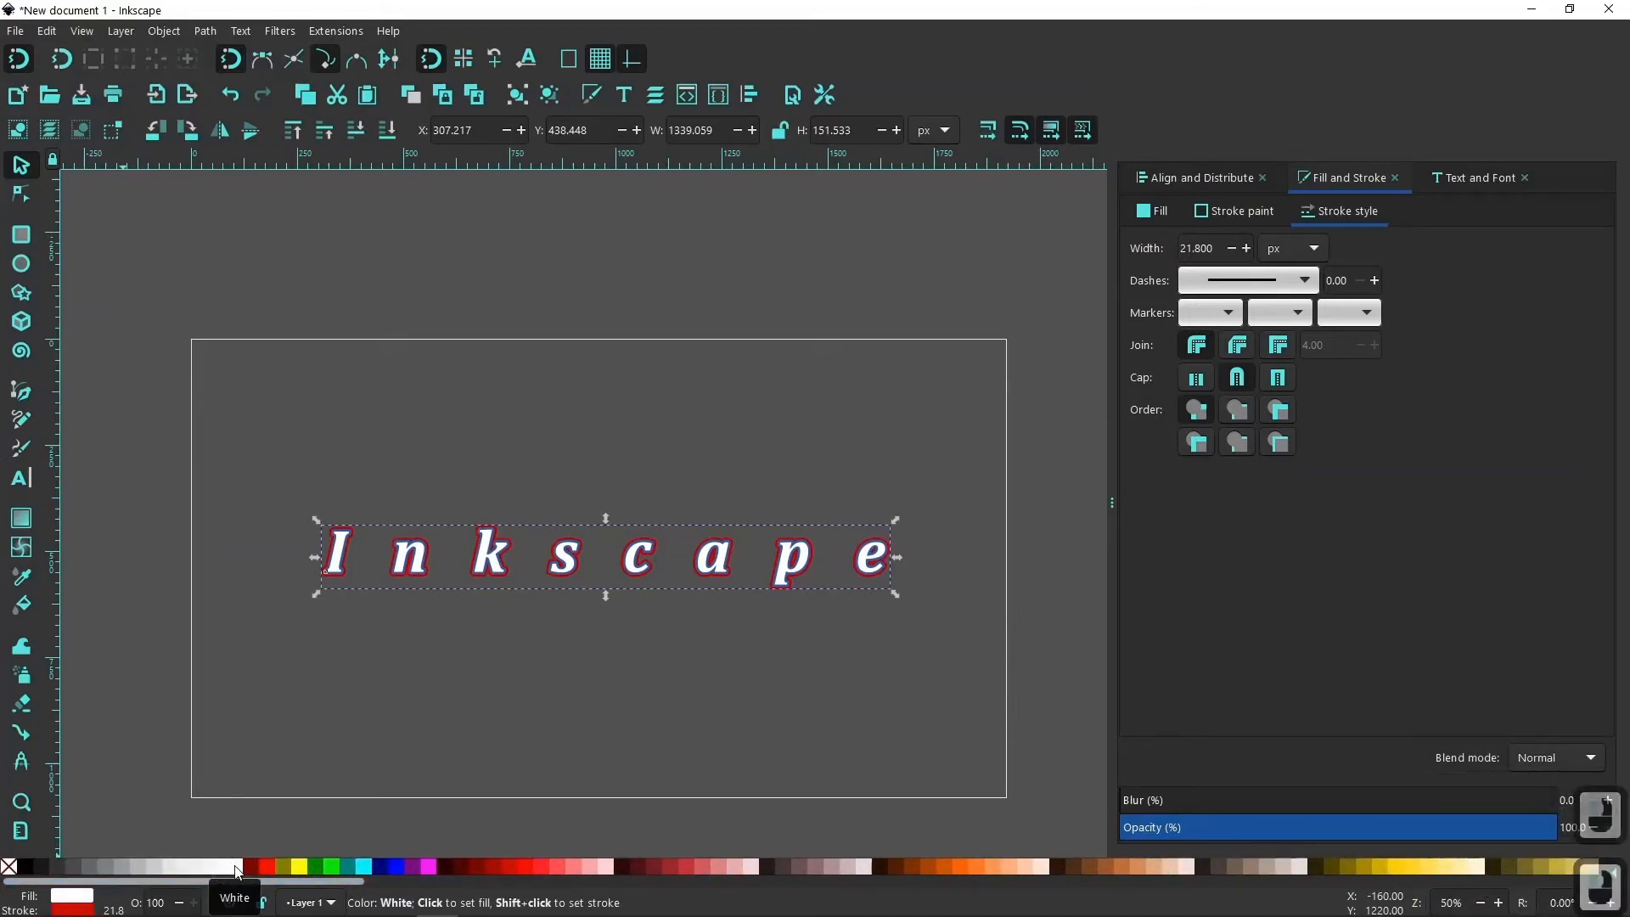
pyautogui.keyDown('shift'); pyautogui.click(236, 866); pyautogui.keyUp('shift')
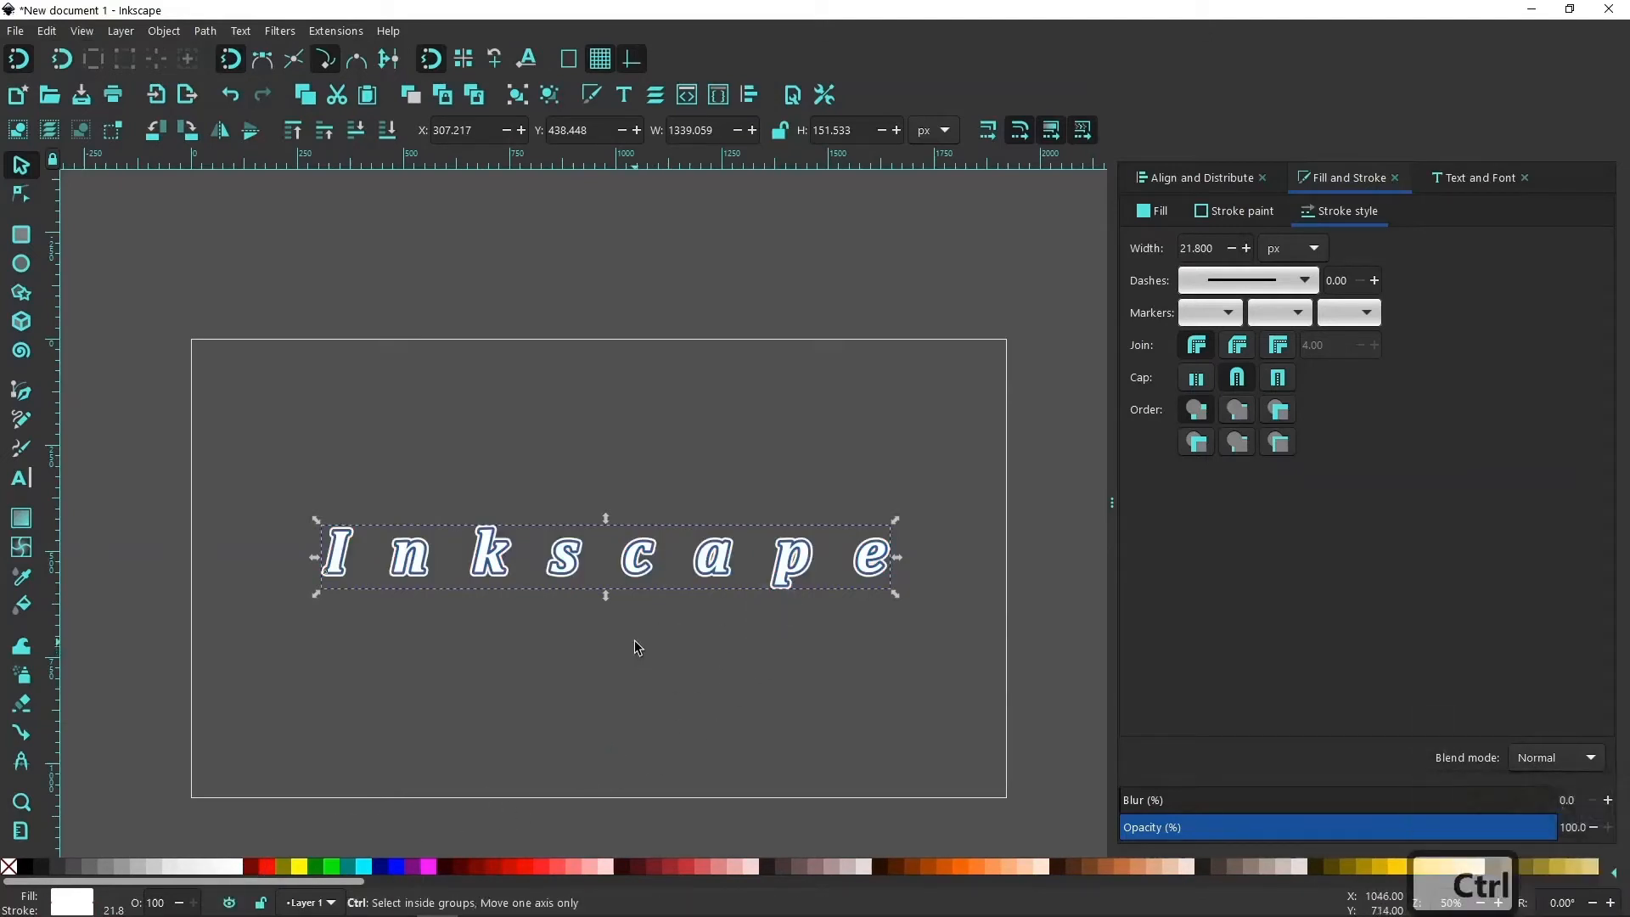
pyautogui.hotkey('ctrl', 'd')
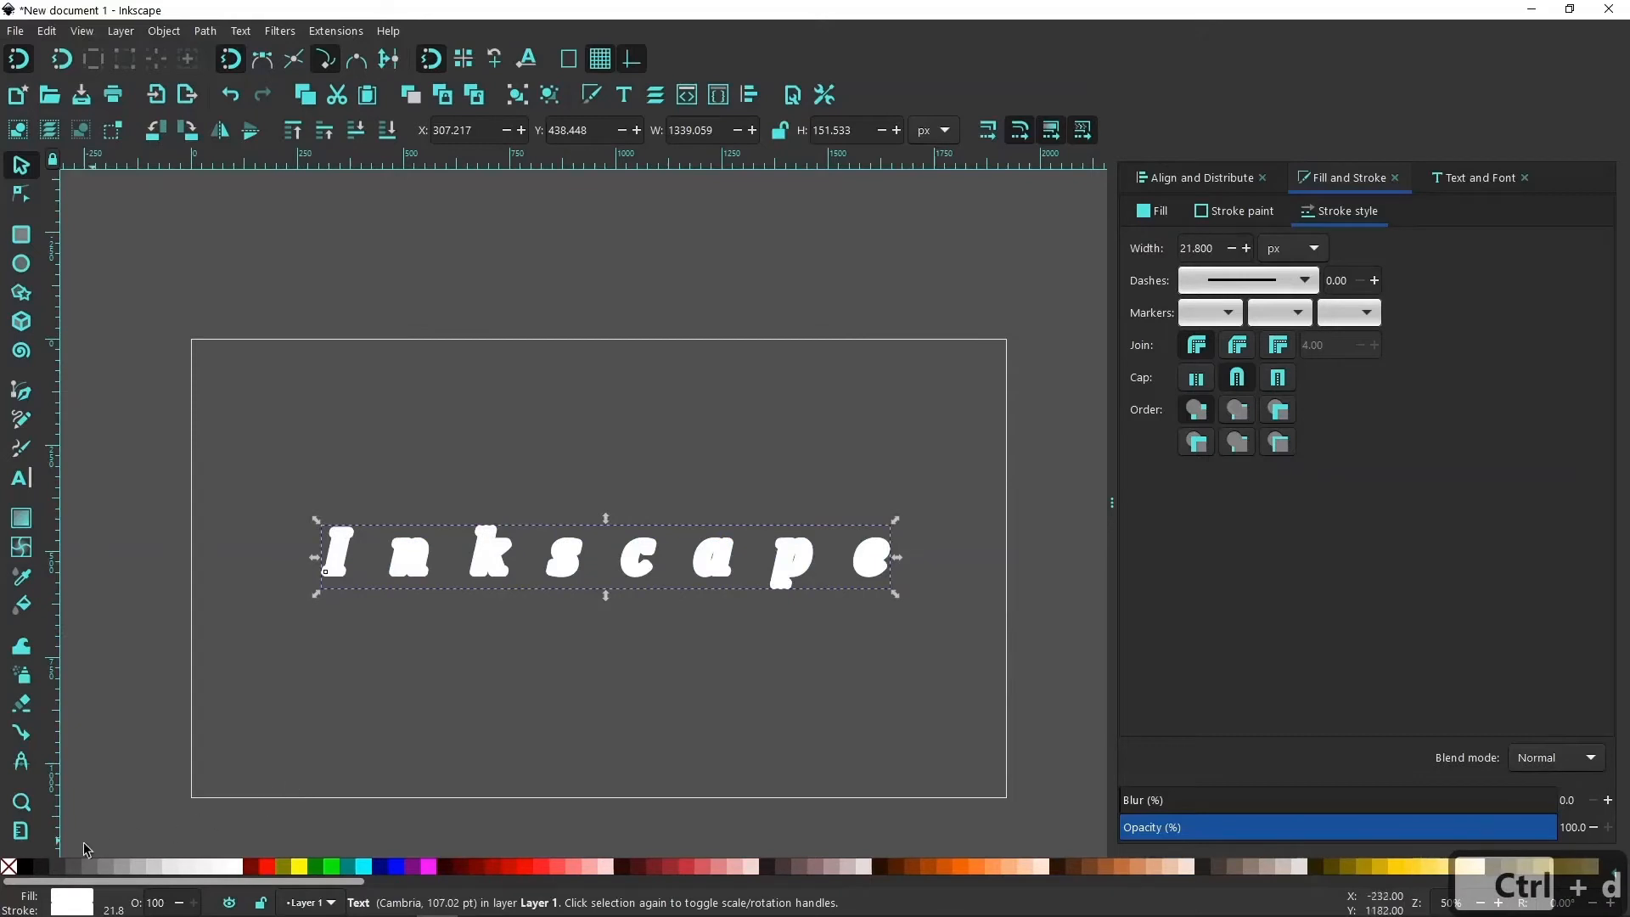
# Set the duplicated text's fill and stroke to black and lower it to the bottom of the stack.
pyautogui.keyDown('shift'); pyautogui.click(26, 868); pyautogui.keyUp('shift')
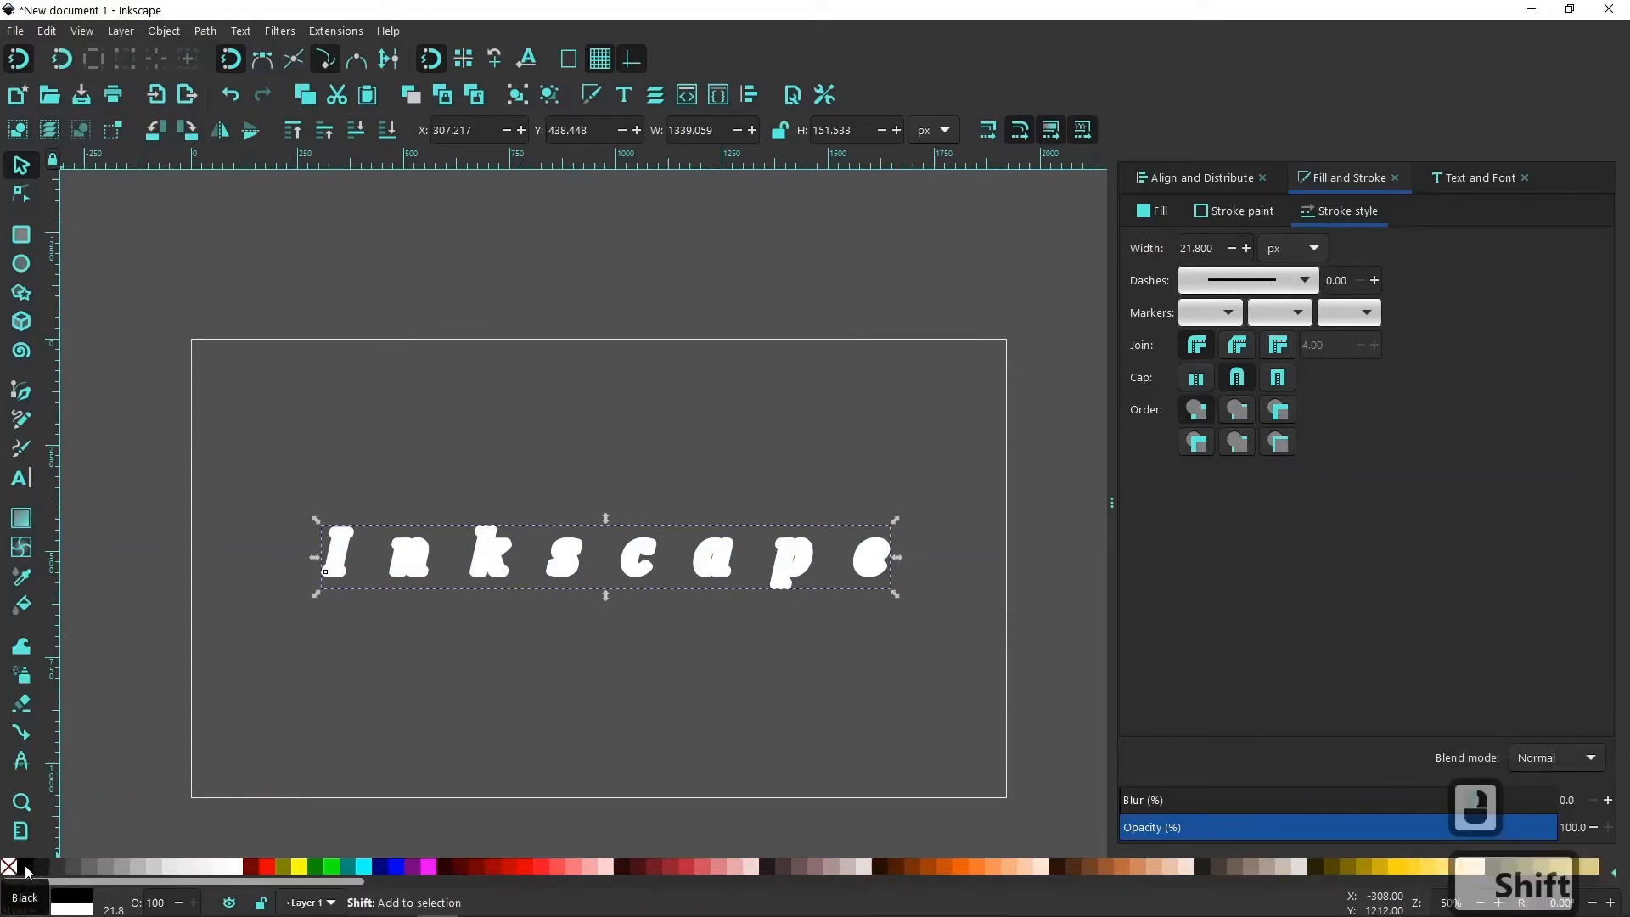
pyautogui.keyDown('shift'); pyautogui.click(25, 867); pyautogui.keyUp('shift')
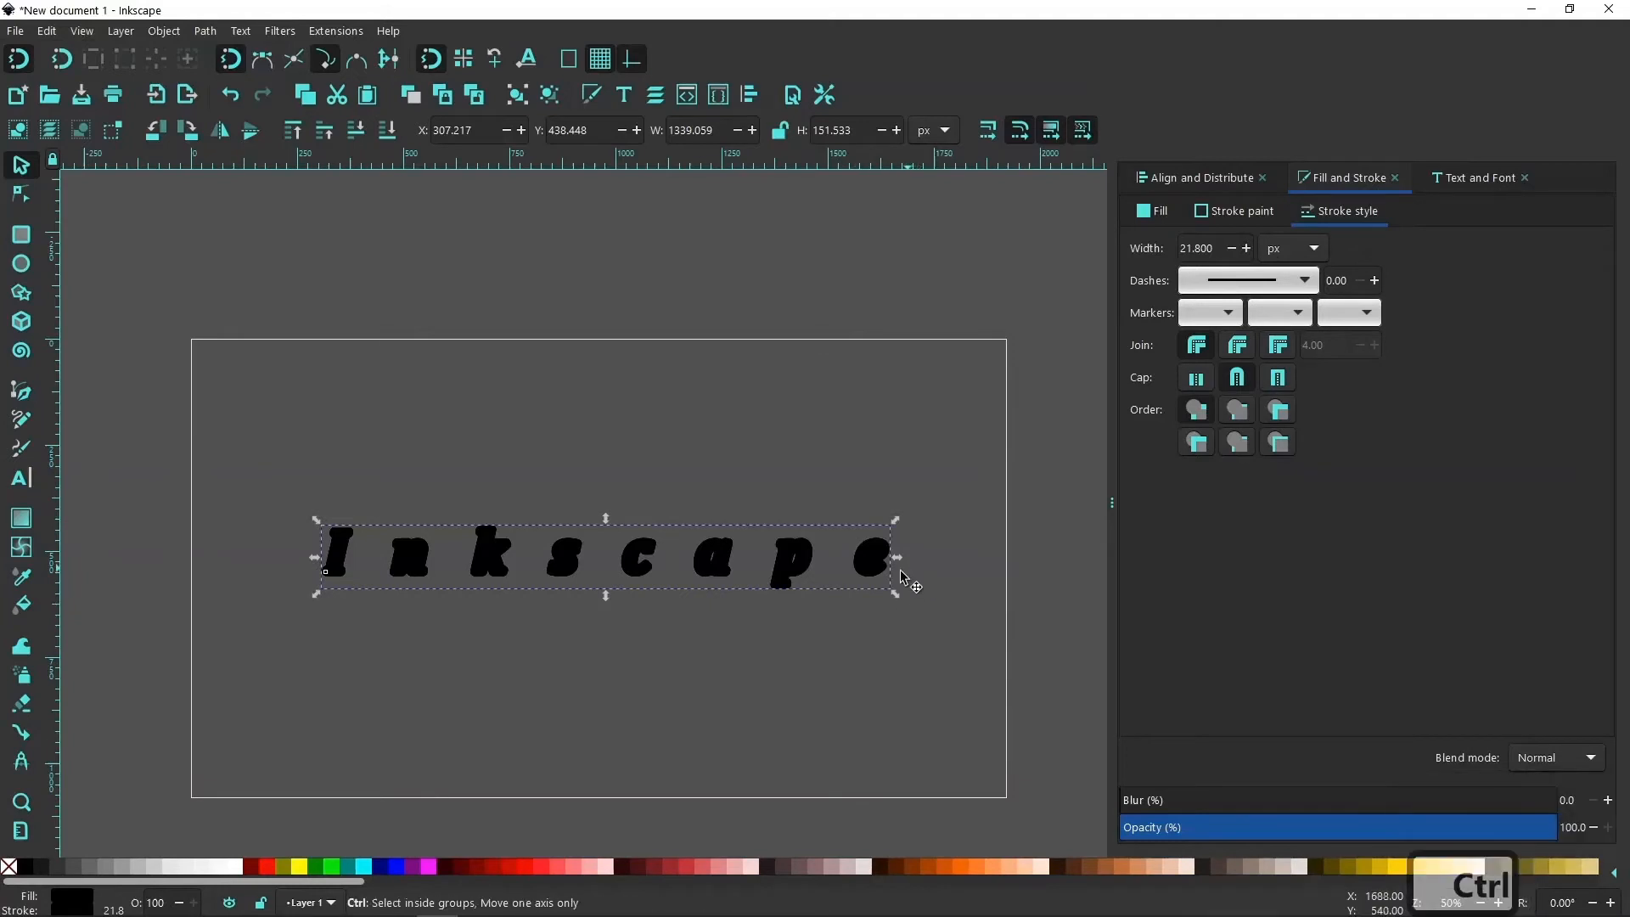
pyautogui.click(391, 134)
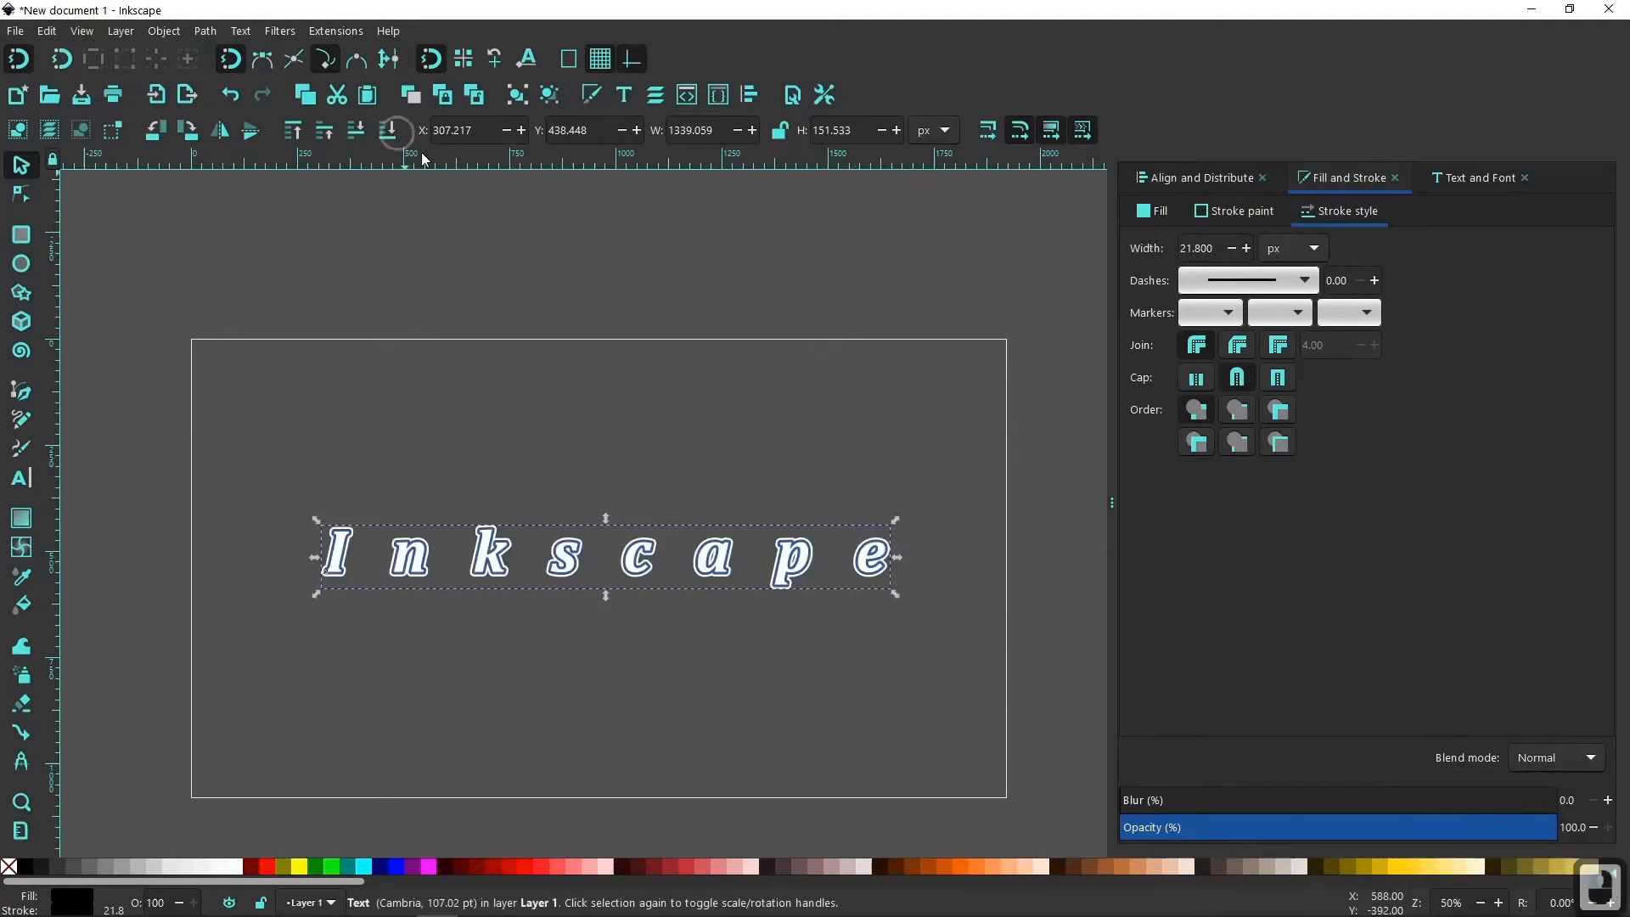
# Offset the black text downward to a Y position of 443.848 px so it forms a shadow below the letters.
pyautogui.keyDown('ctrl'); pyautogui.scroll(3, 907, 580); pyautogui.keyUp('ctrl')
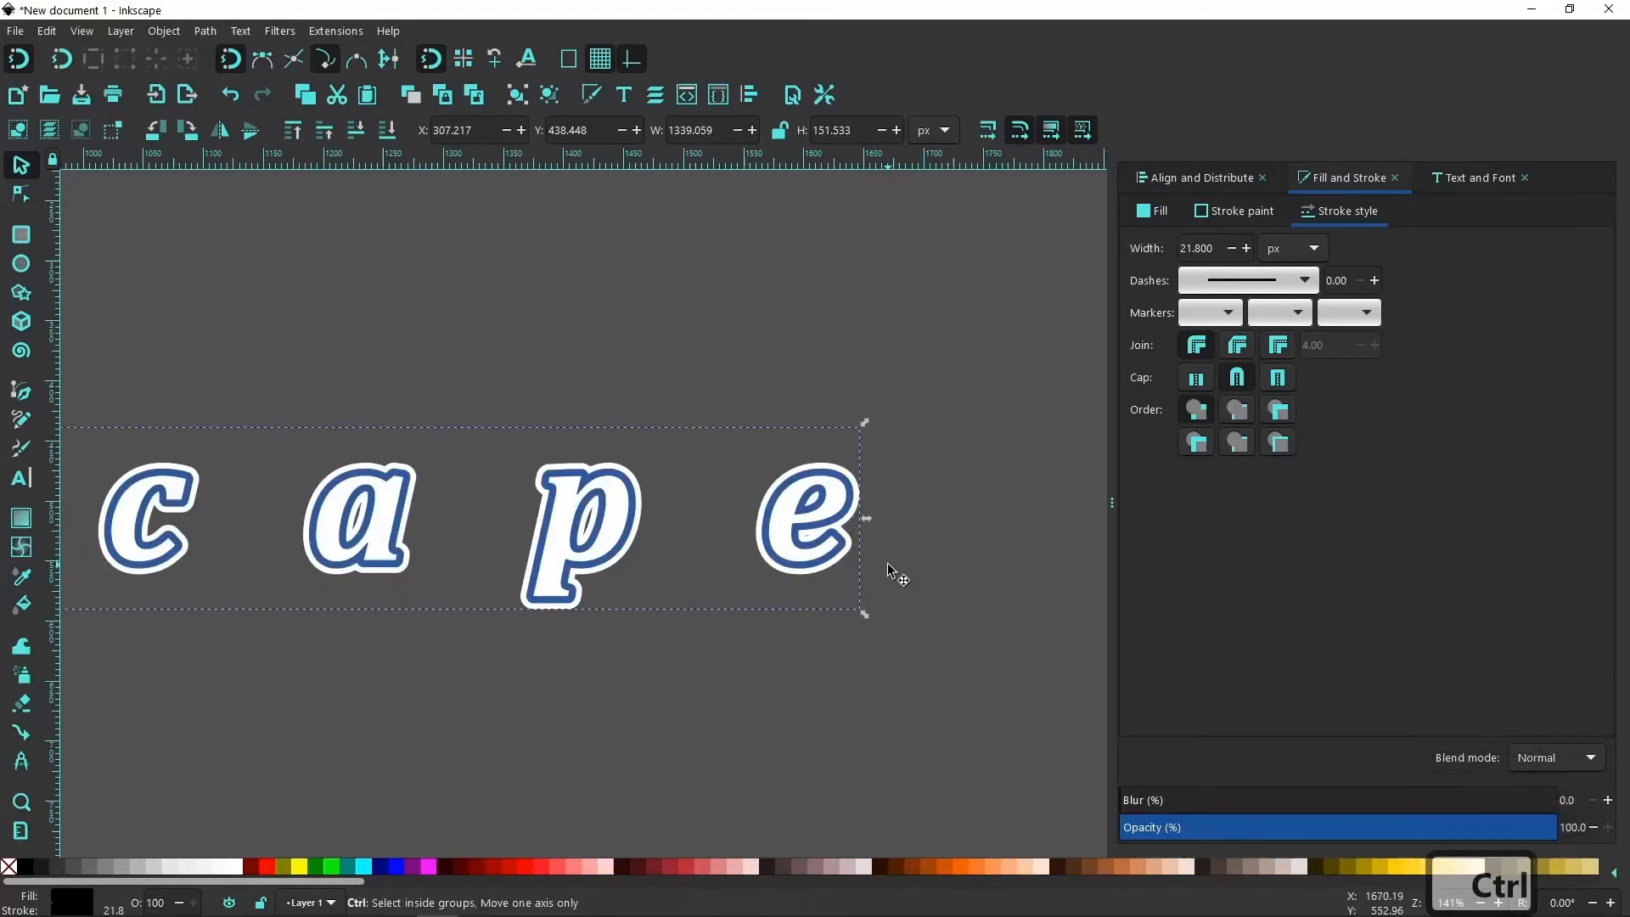
pyautogui.keyDown('ctrl'); pyautogui.scroll(1, 887, 562); pyautogui.keyUp('ctrl')
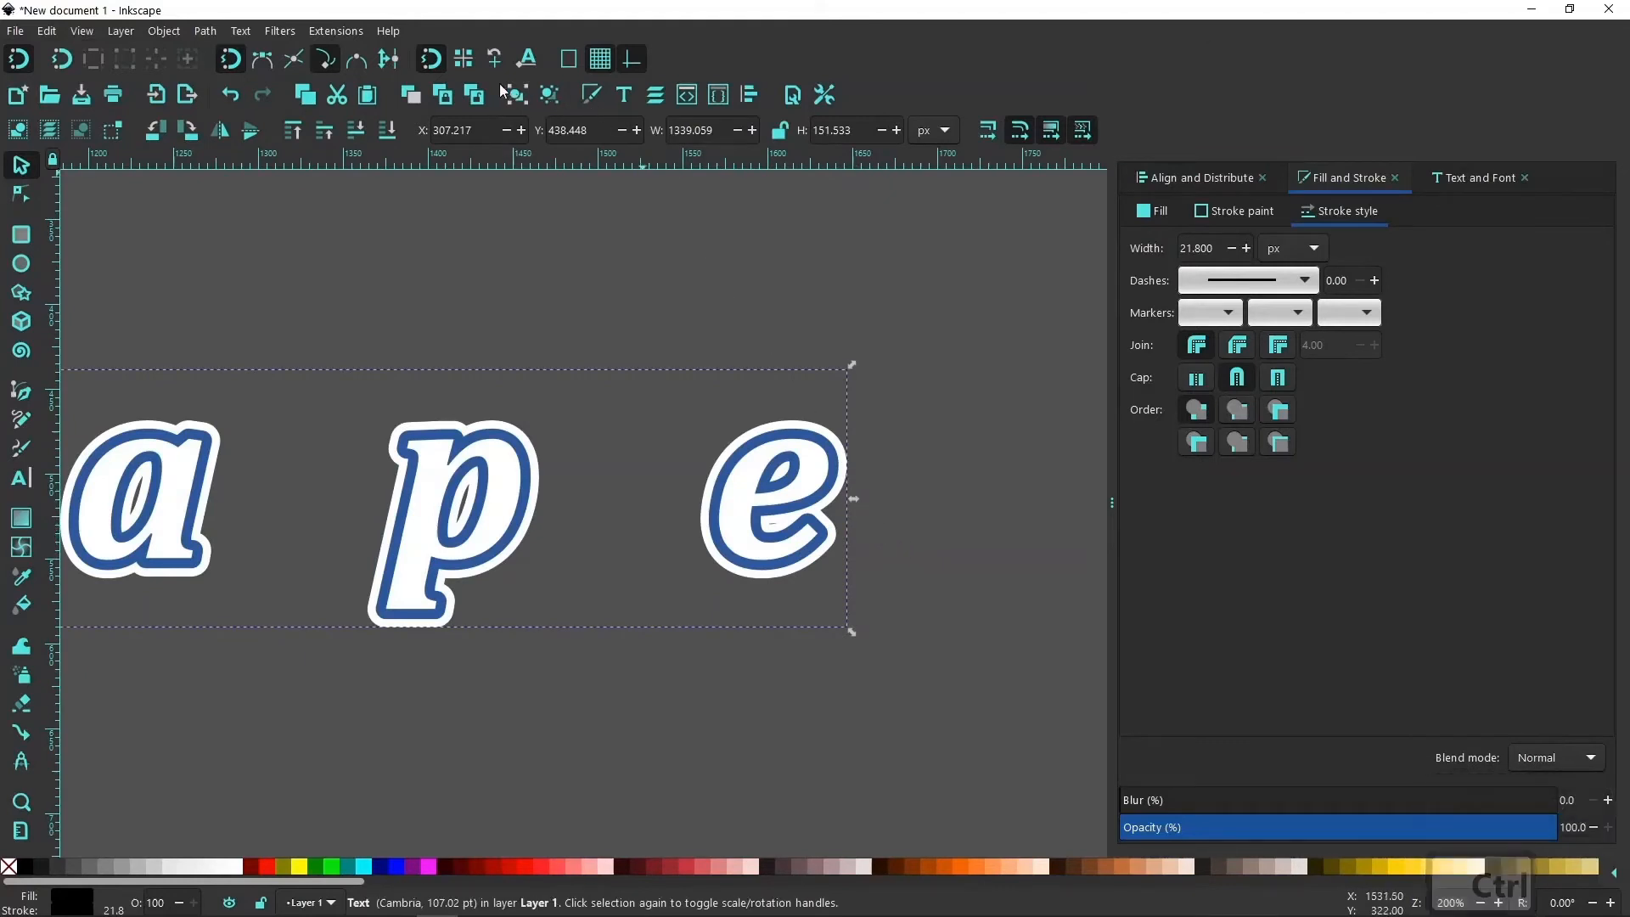
pyautogui.click(637, 130)
pyautogui.click(637, 129)
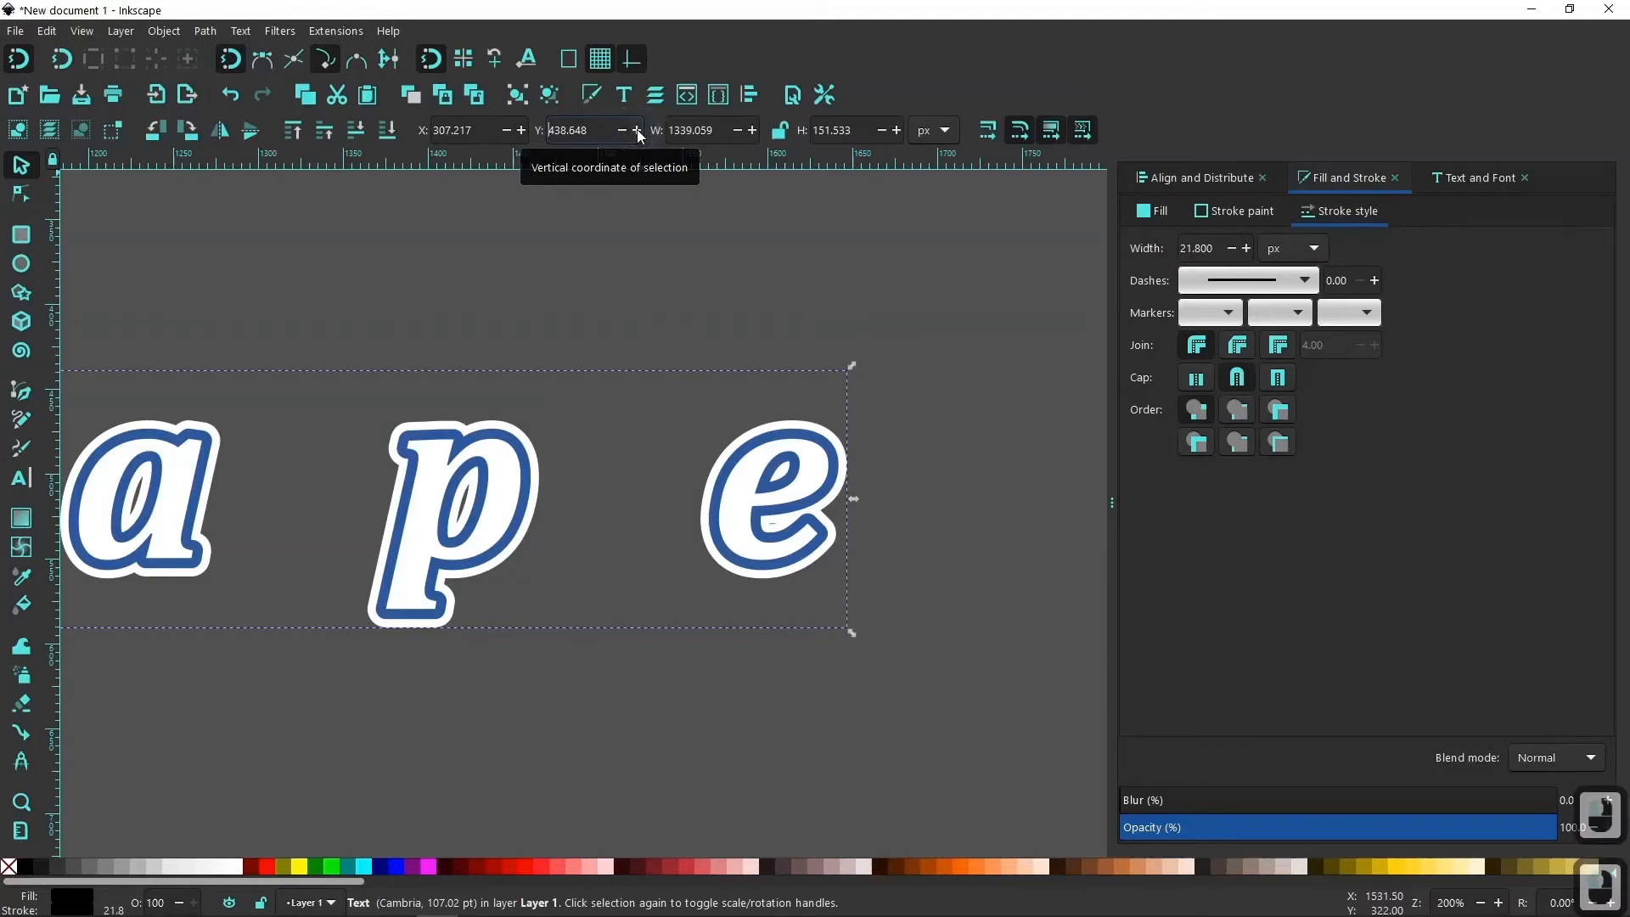
pyautogui.click(637, 129)
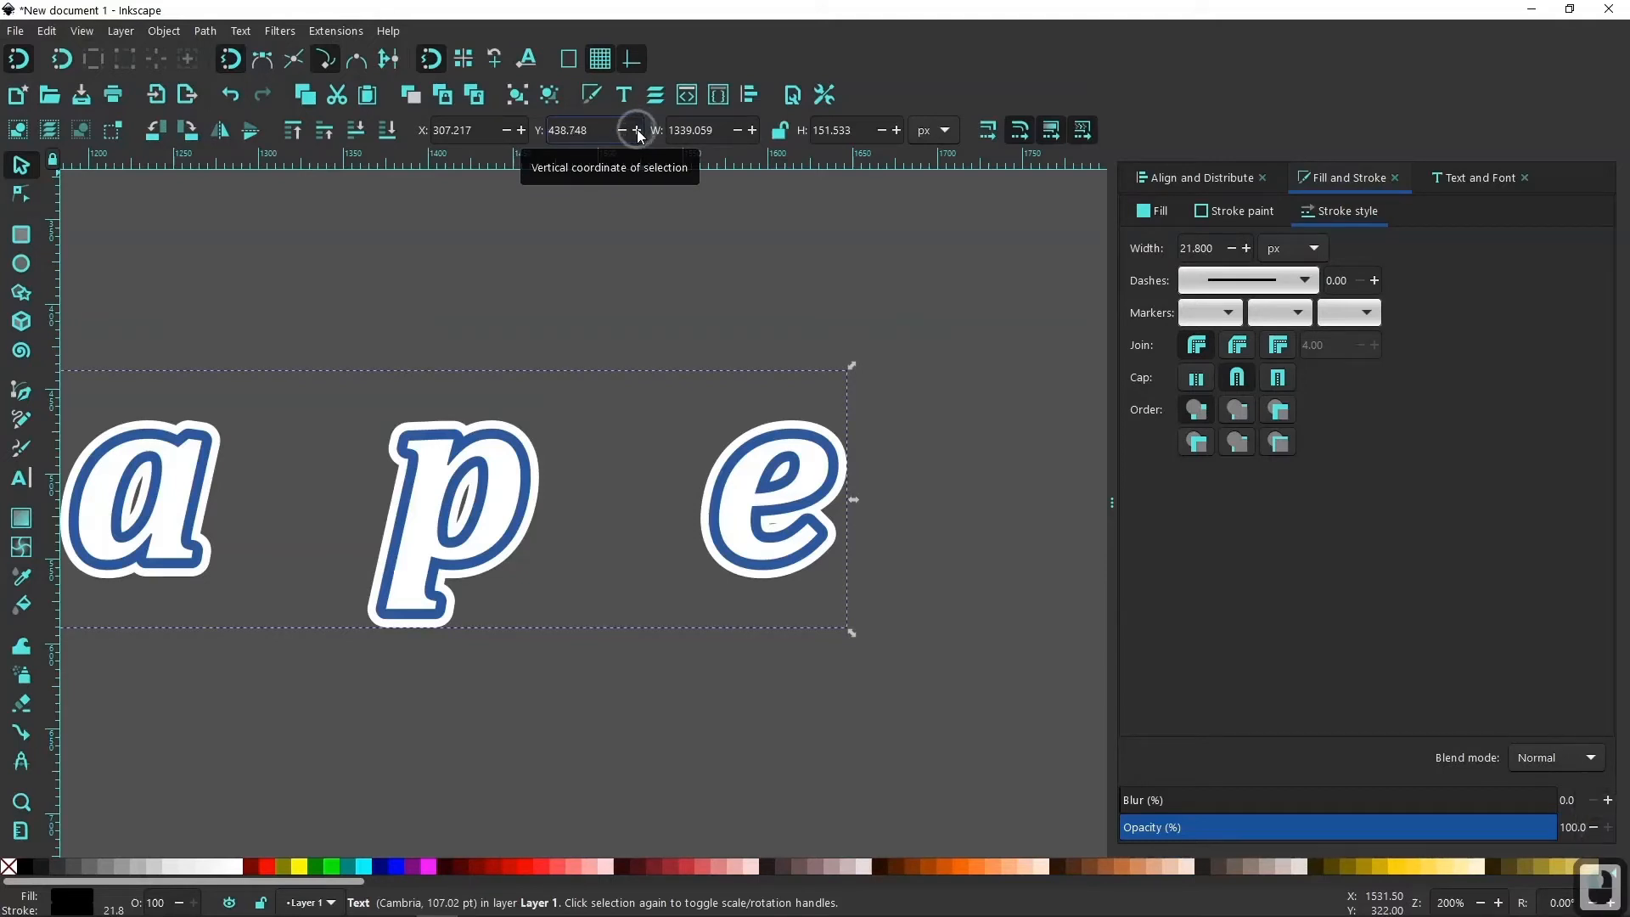
pyautogui.click(637, 130)
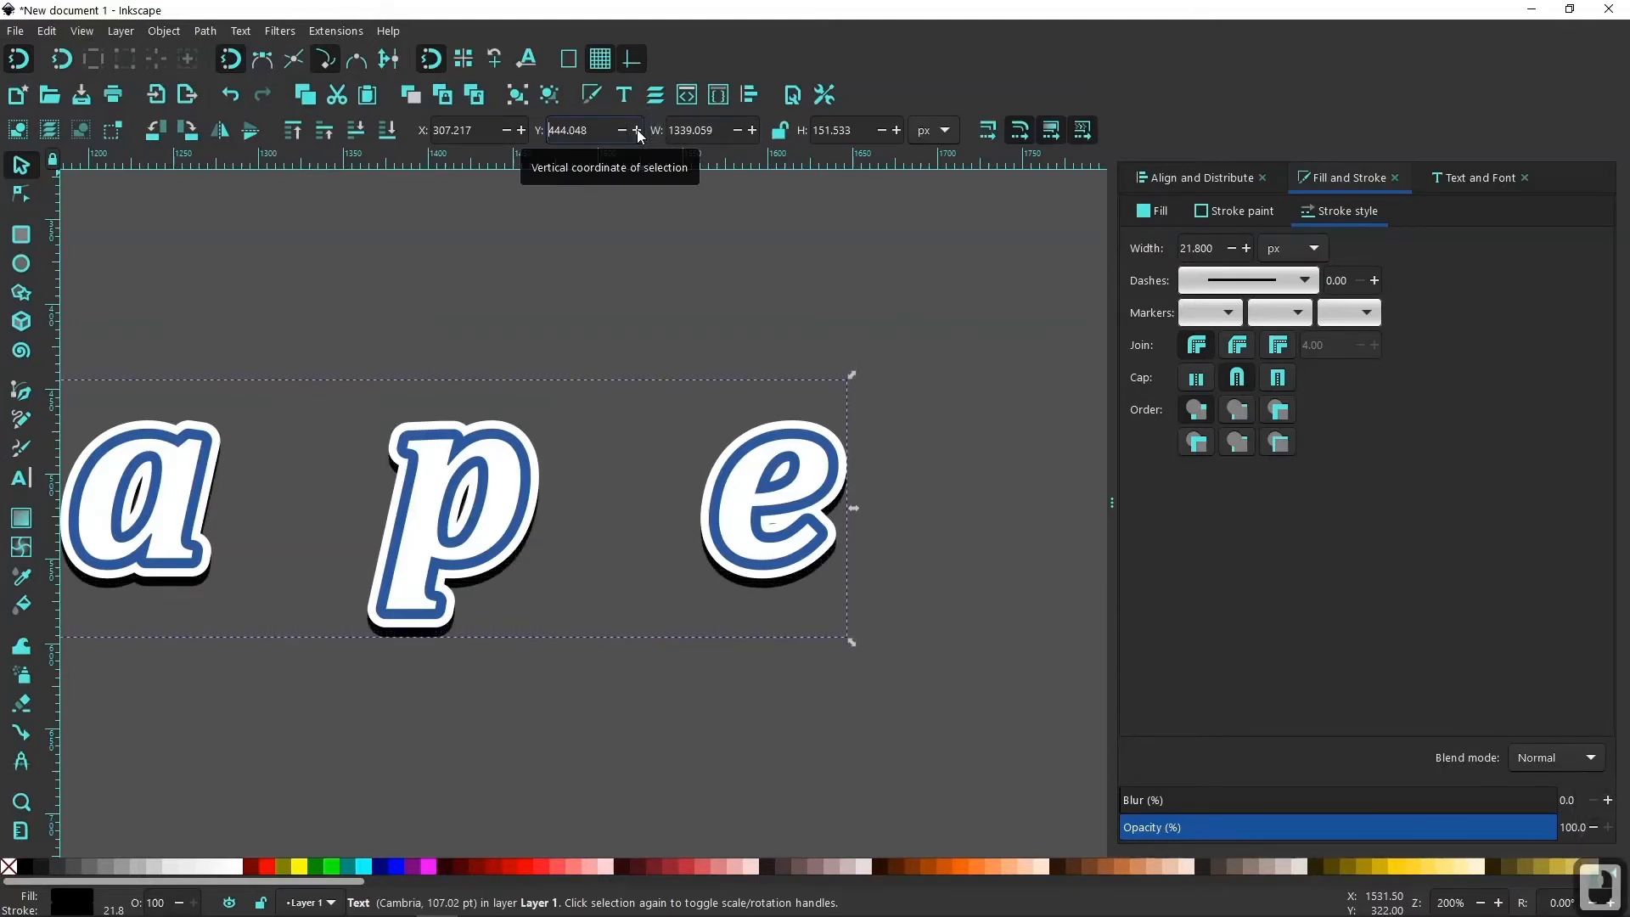
pyautogui.click(622, 131)
pyautogui.click(622, 131)
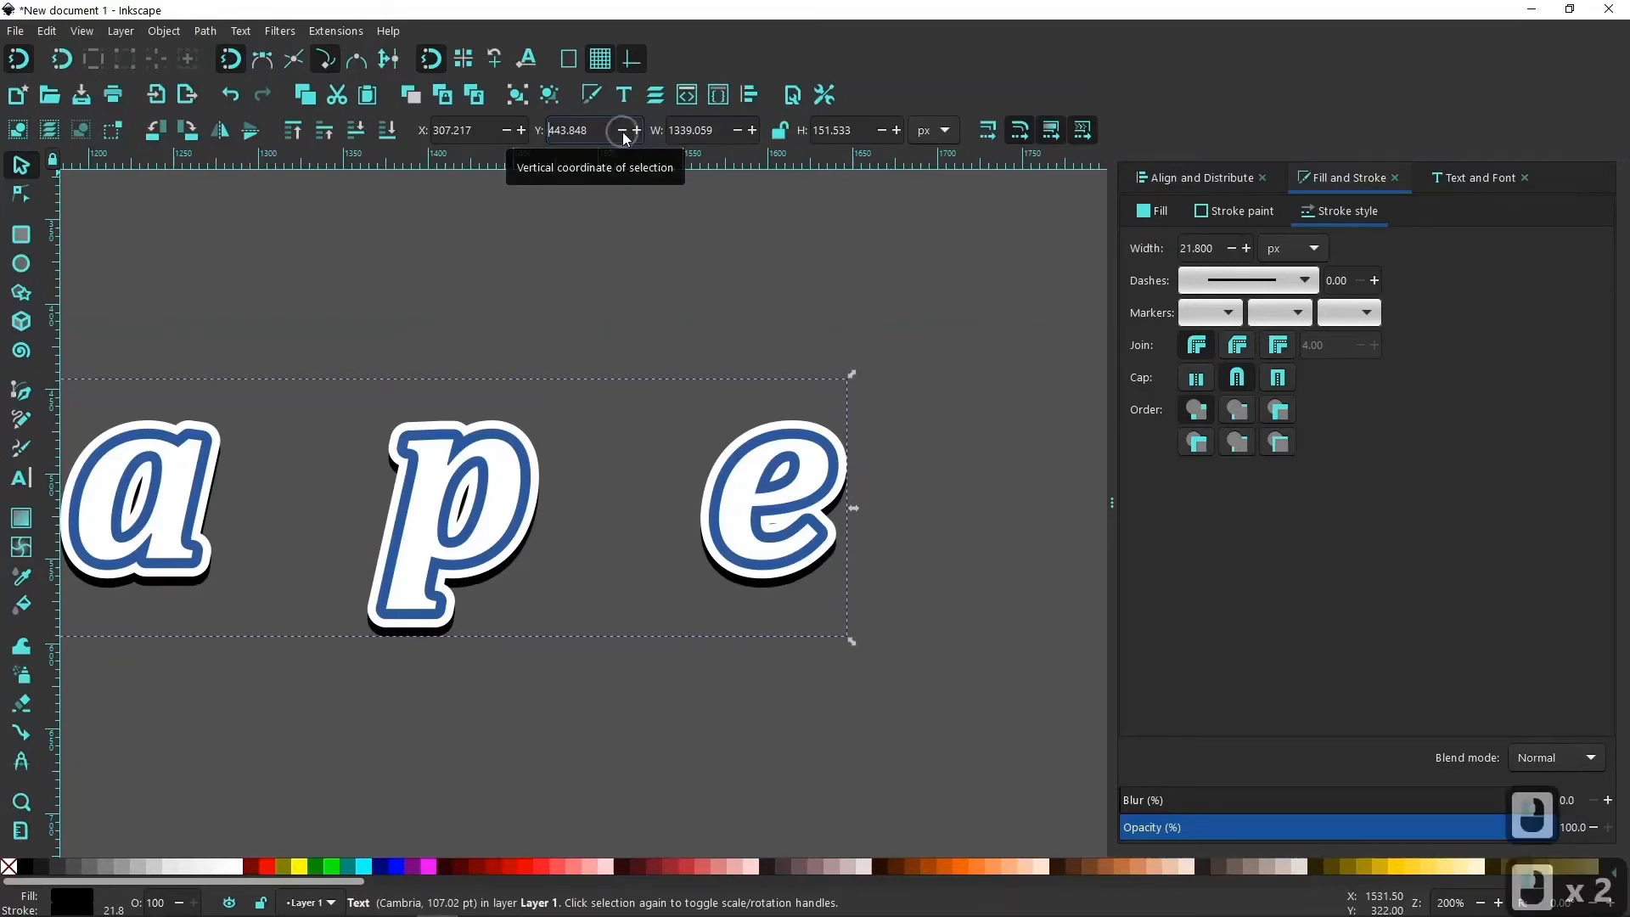
# Shift the black shadow text right to X 312.317 px and fine-tune its vertical position to Y 444.248 px.
pyautogui.click(521, 130)
pyautogui.click(521, 130)
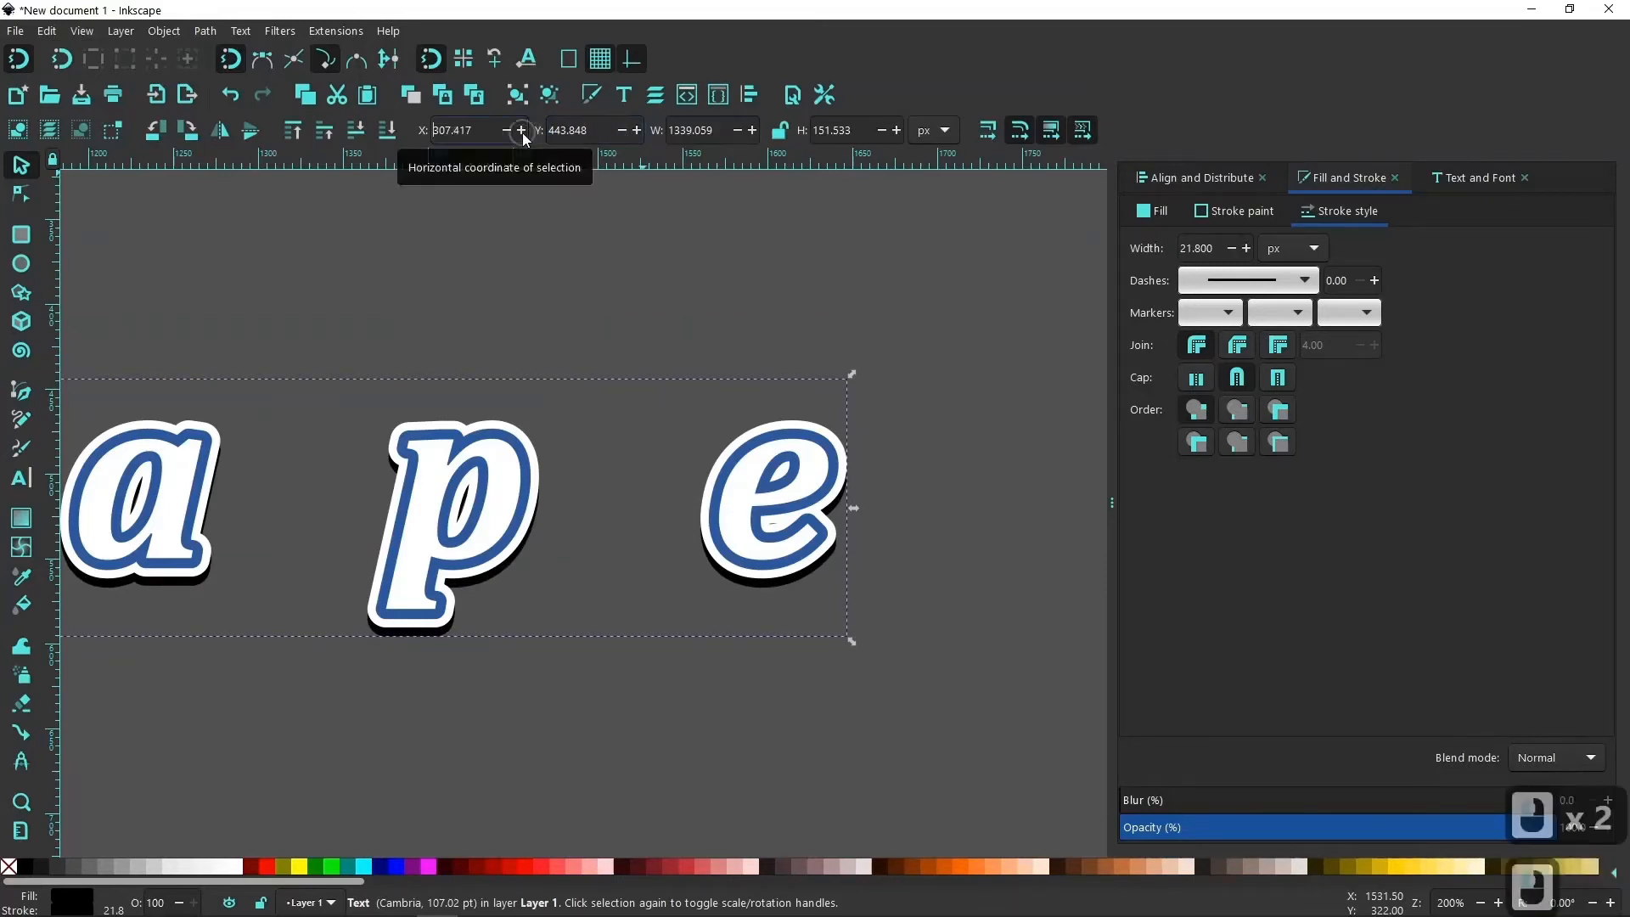
pyautogui.click(521, 130)
pyautogui.click(521, 130)
pyautogui.click(521, 130)
pyautogui.click(521, 130)
pyautogui.click(521, 130)
pyautogui.click(521, 130)
pyautogui.click(521, 130)
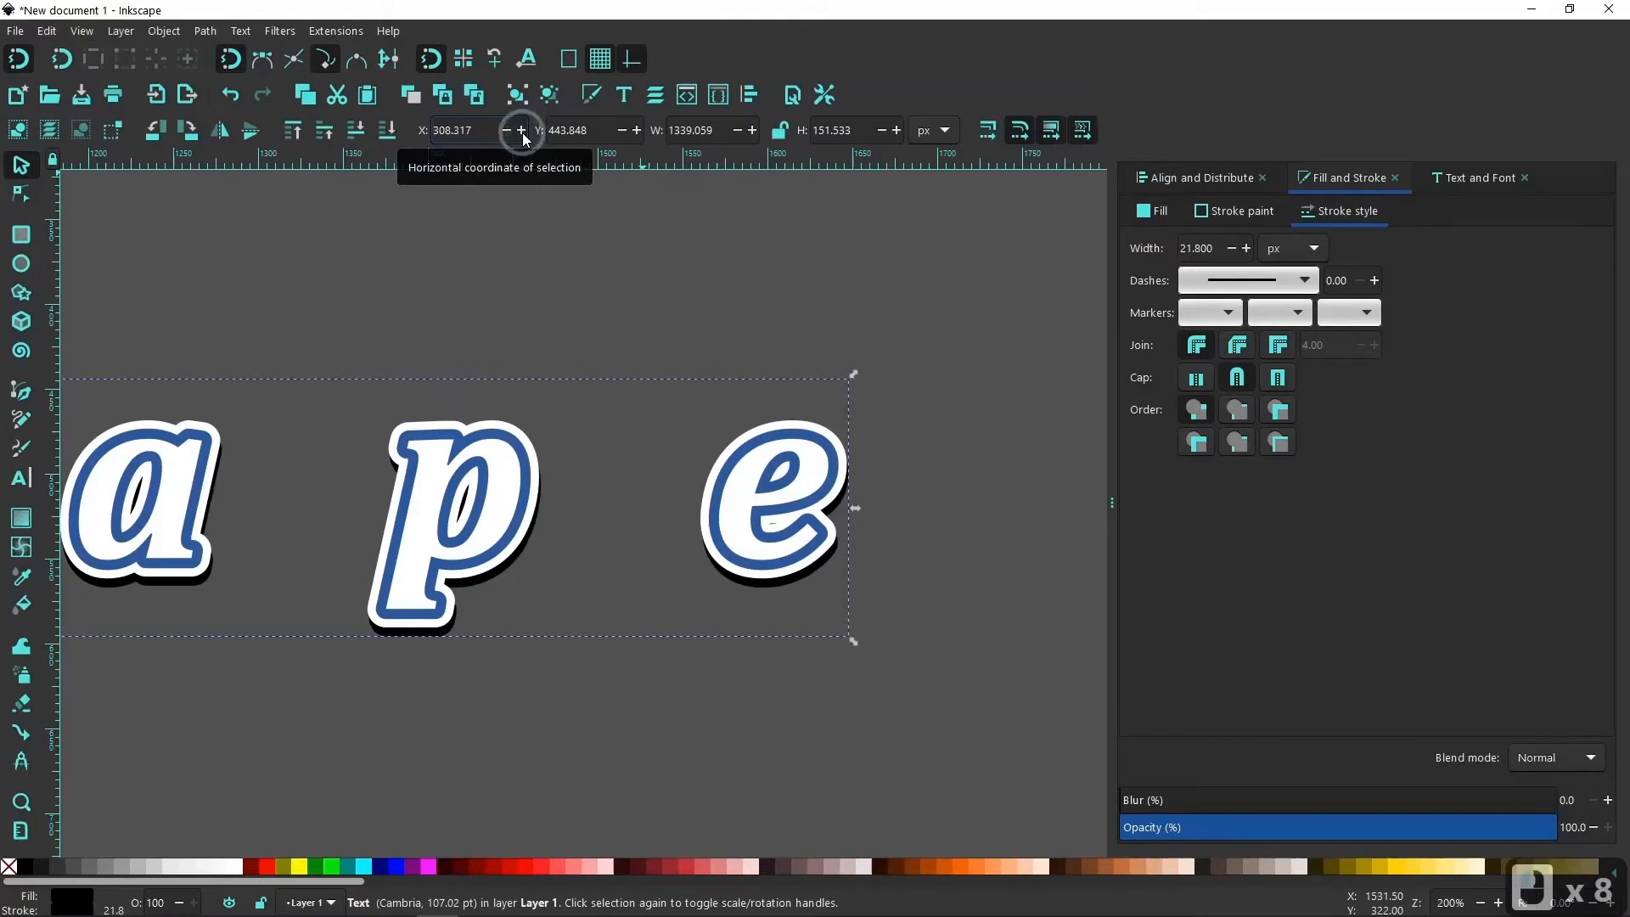
pyautogui.tripleClick(521, 130)
pyautogui.tripleClick(521, 129)
pyautogui.tripleClick(521, 130)
pyautogui.doubleClick(521, 129)
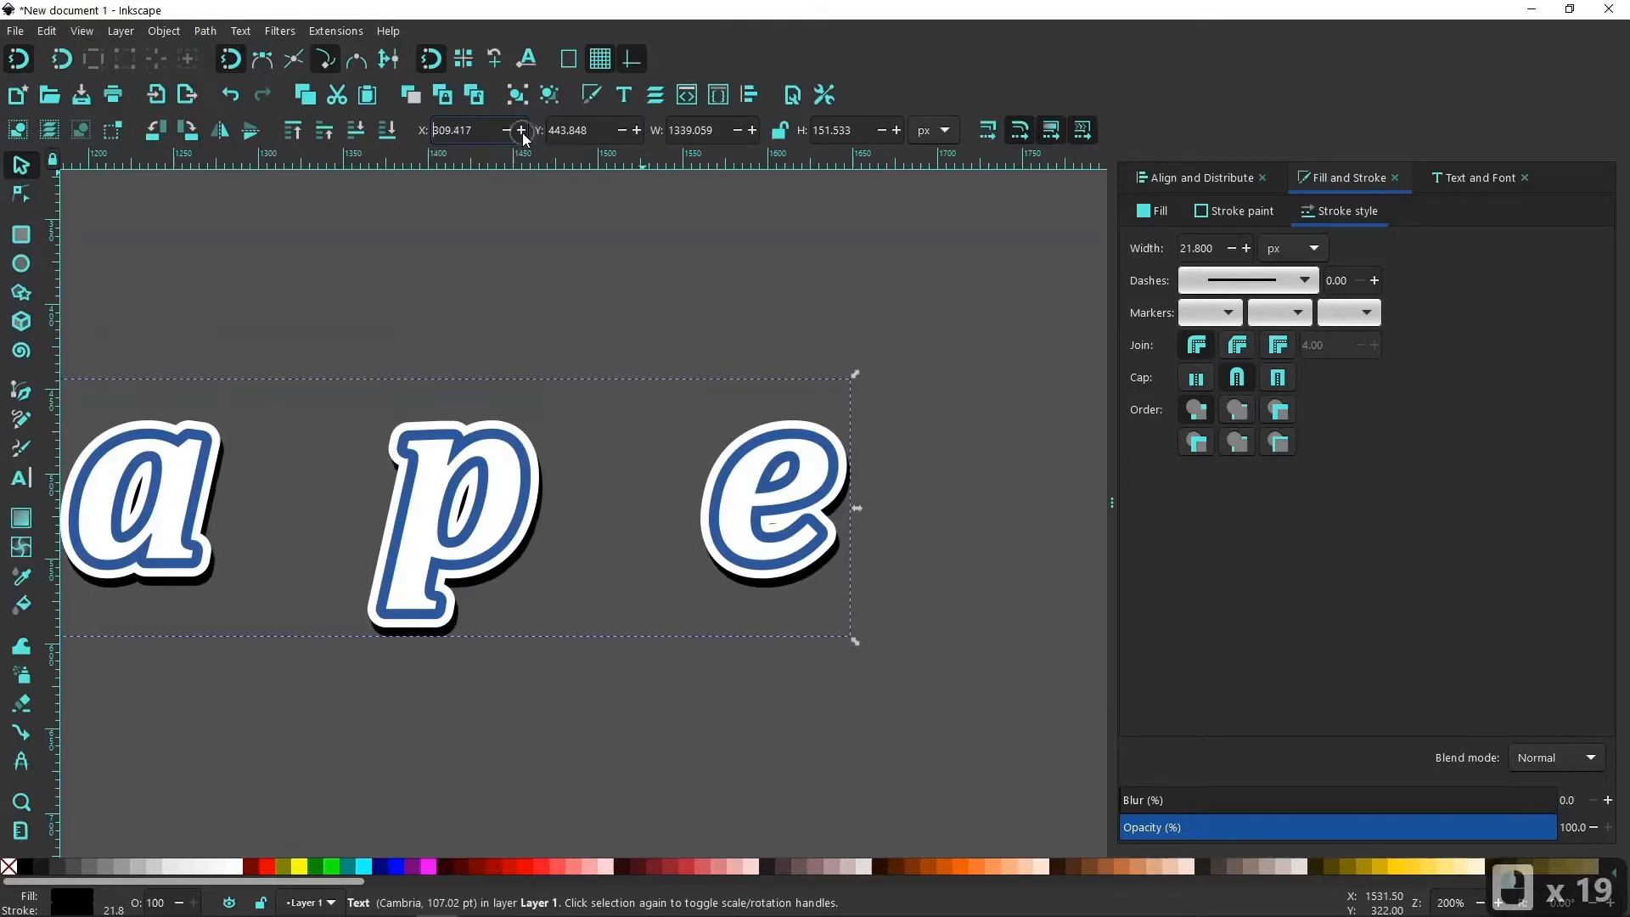
pyautogui.tripleClick(521, 130)
pyautogui.tripleClick(521, 130)
pyautogui.doubleClick(522, 130)
pyautogui.tripleClick(521, 130)
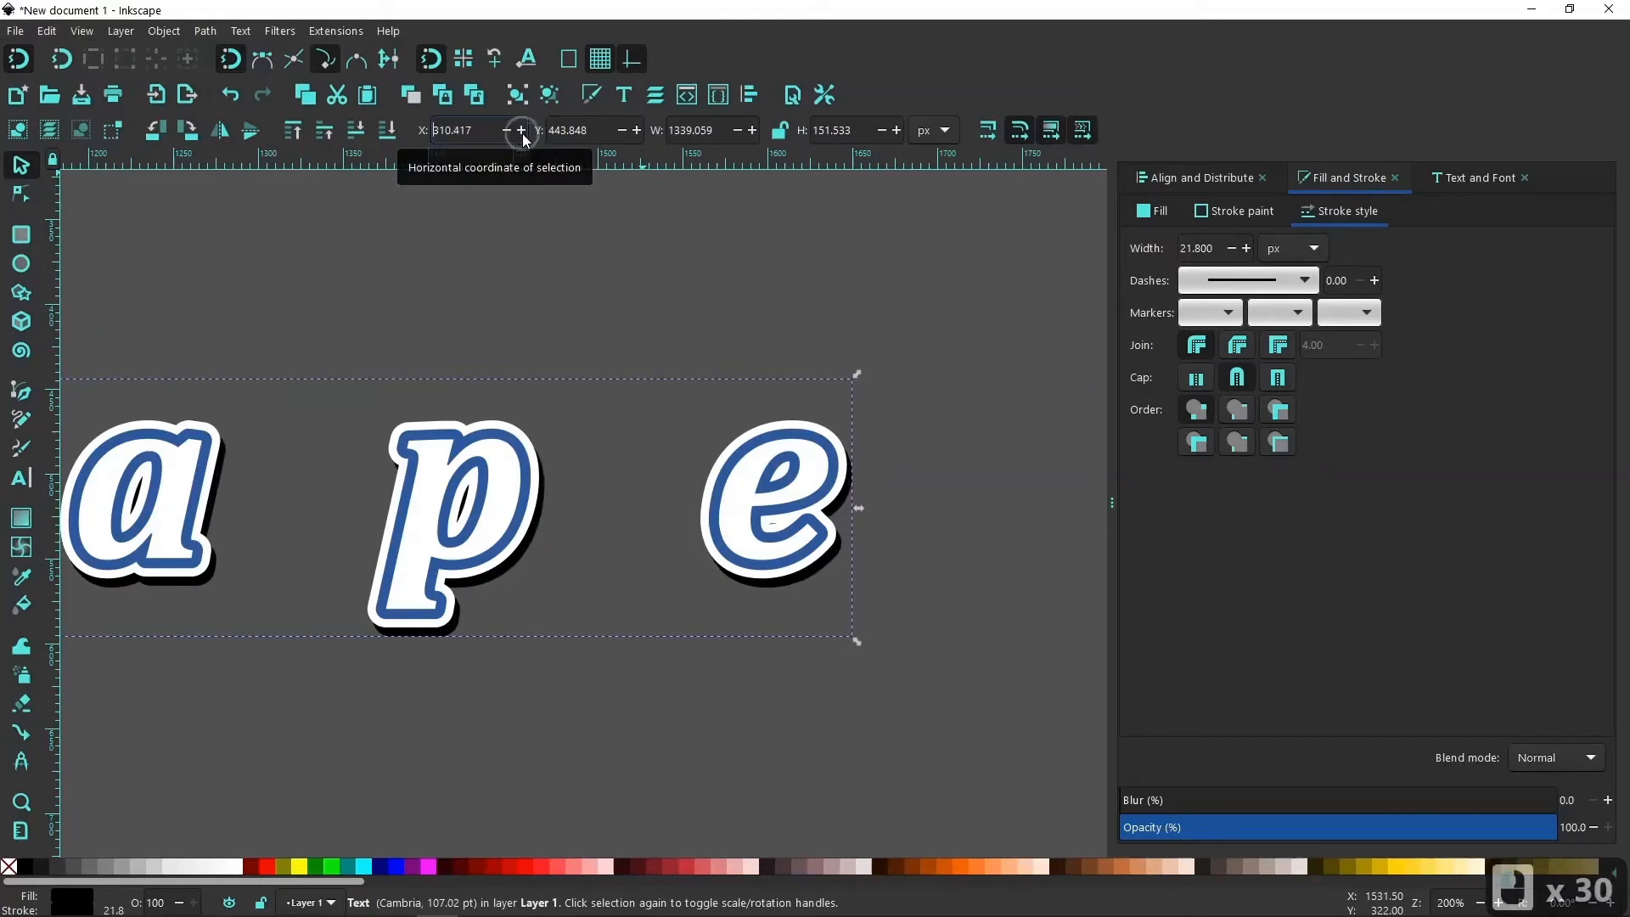
pyautogui.doubleClick(521, 130)
pyautogui.doubleClick(521, 130)
pyautogui.doubleClick(521, 130)
pyautogui.doubleClick(521, 130)
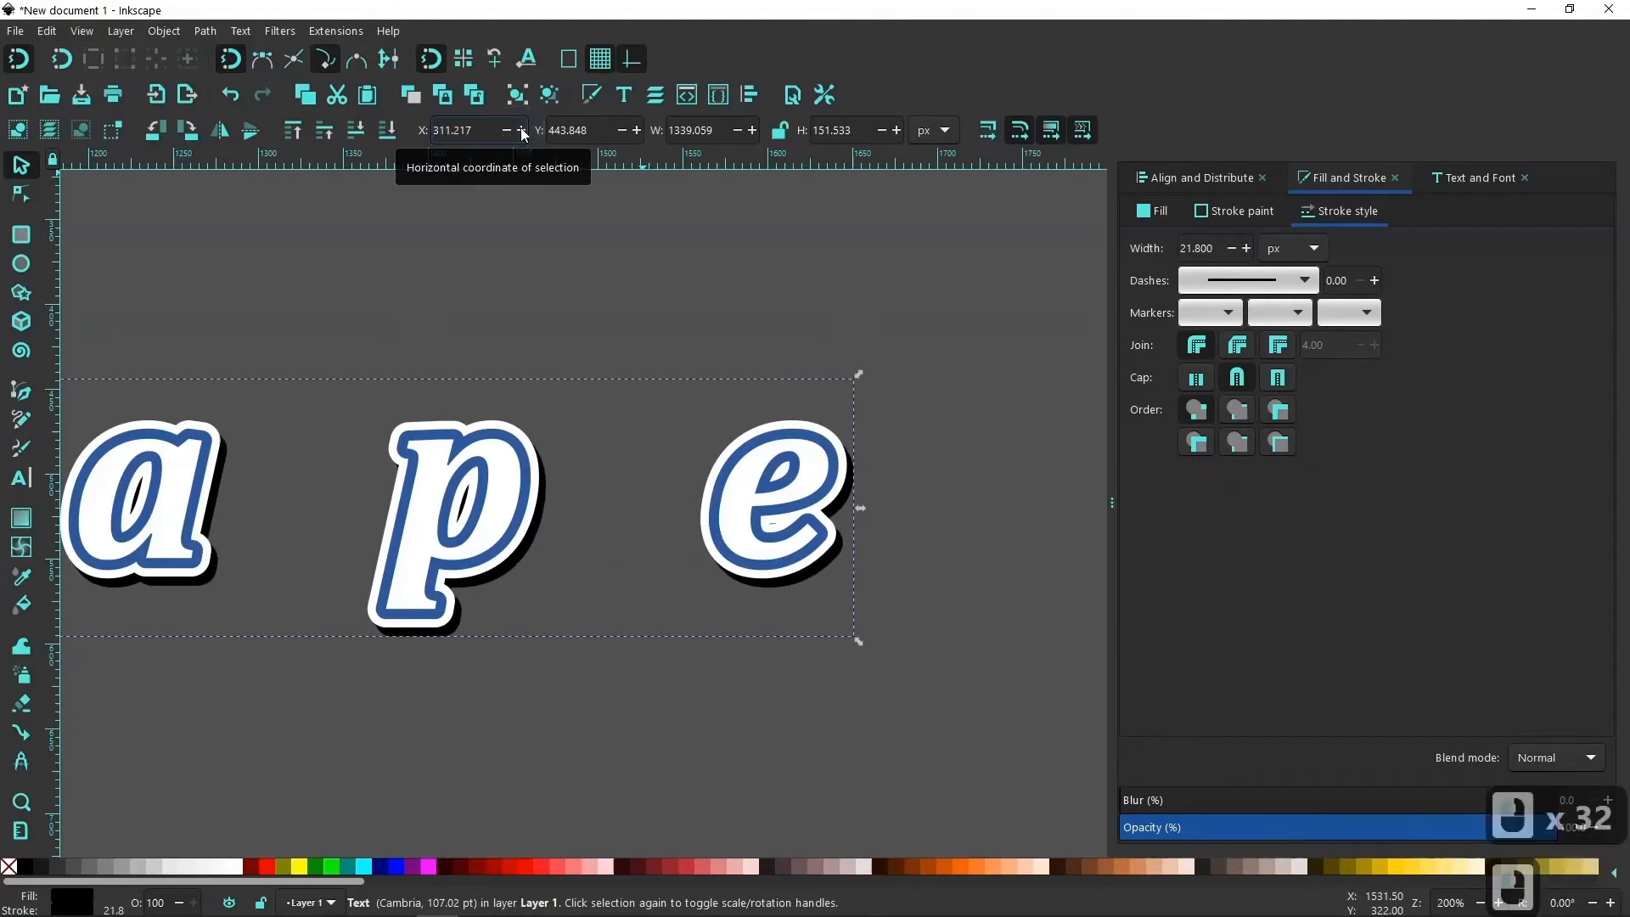
pyautogui.doubleClick(521, 129)
pyautogui.doubleClick(521, 130)
pyautogui.click(521, 130)
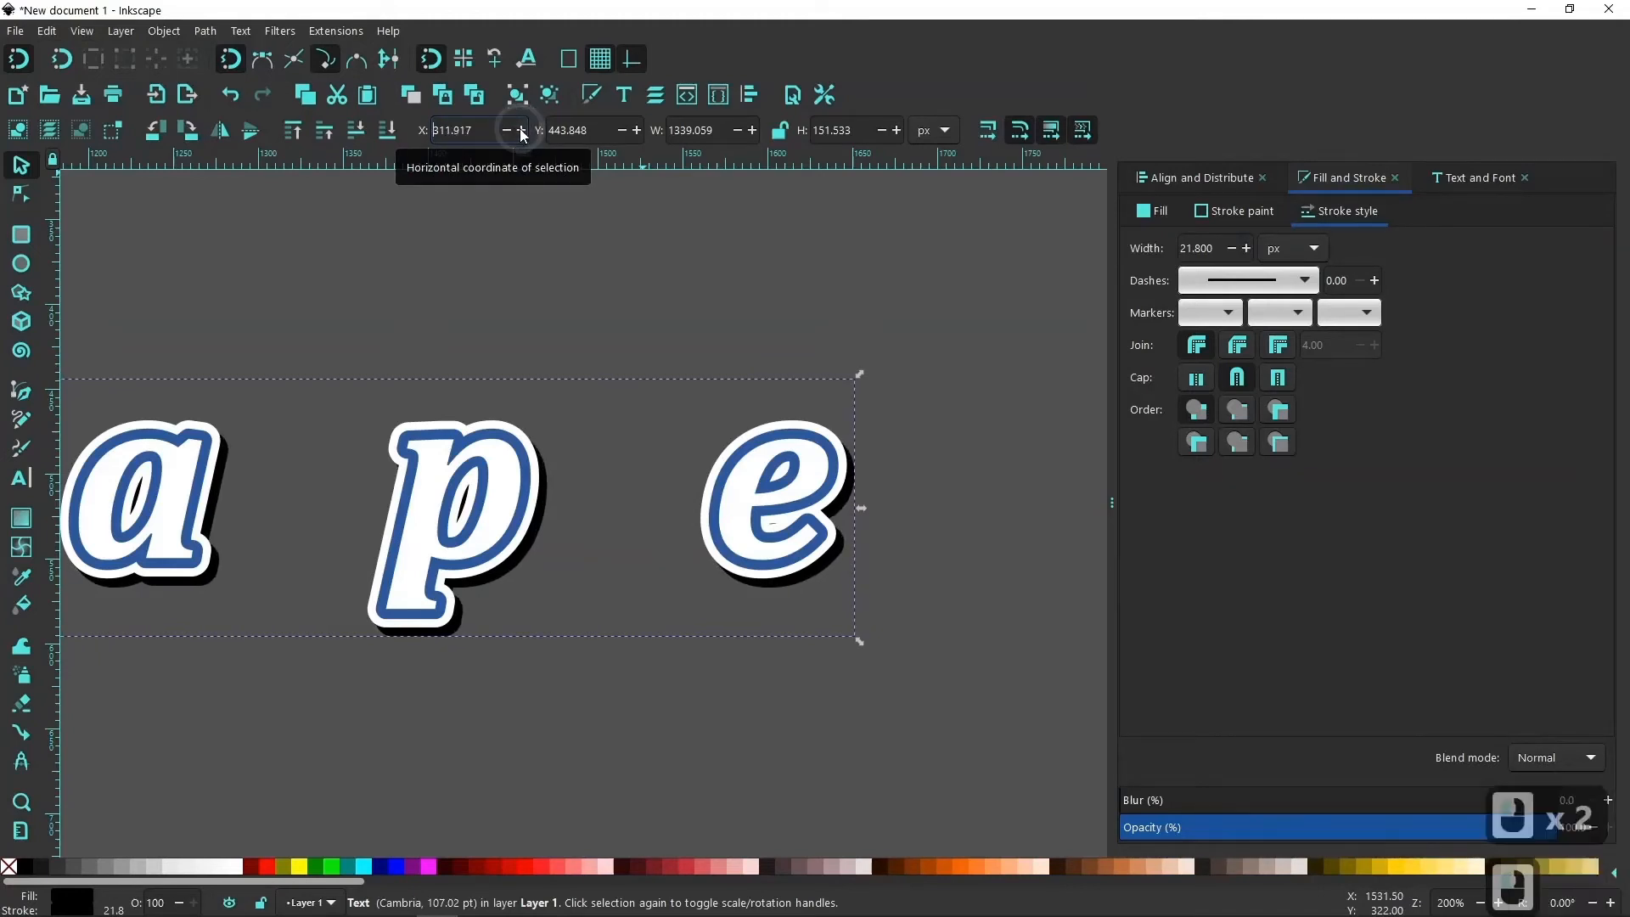
pyautogui.click(521, 130)
pyautogui.doubleClick(521, 130)
pyautogui.doubleClick(521, 130)
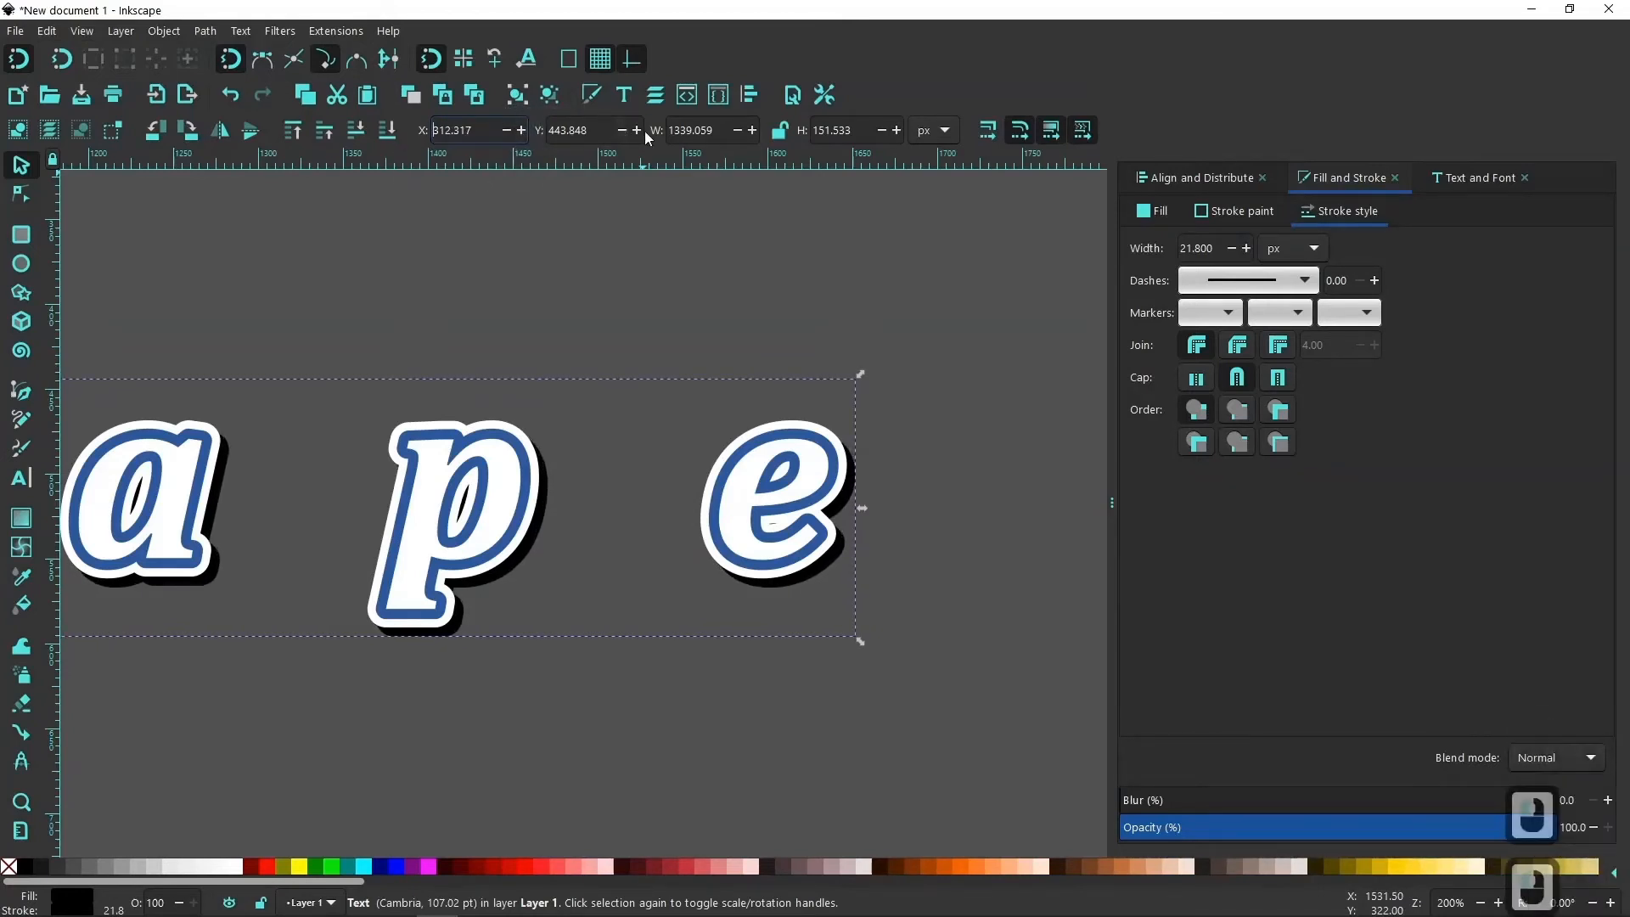
pyautogui.doubleClick(637, 130)
pyautogui.doubleClick(637, 130)
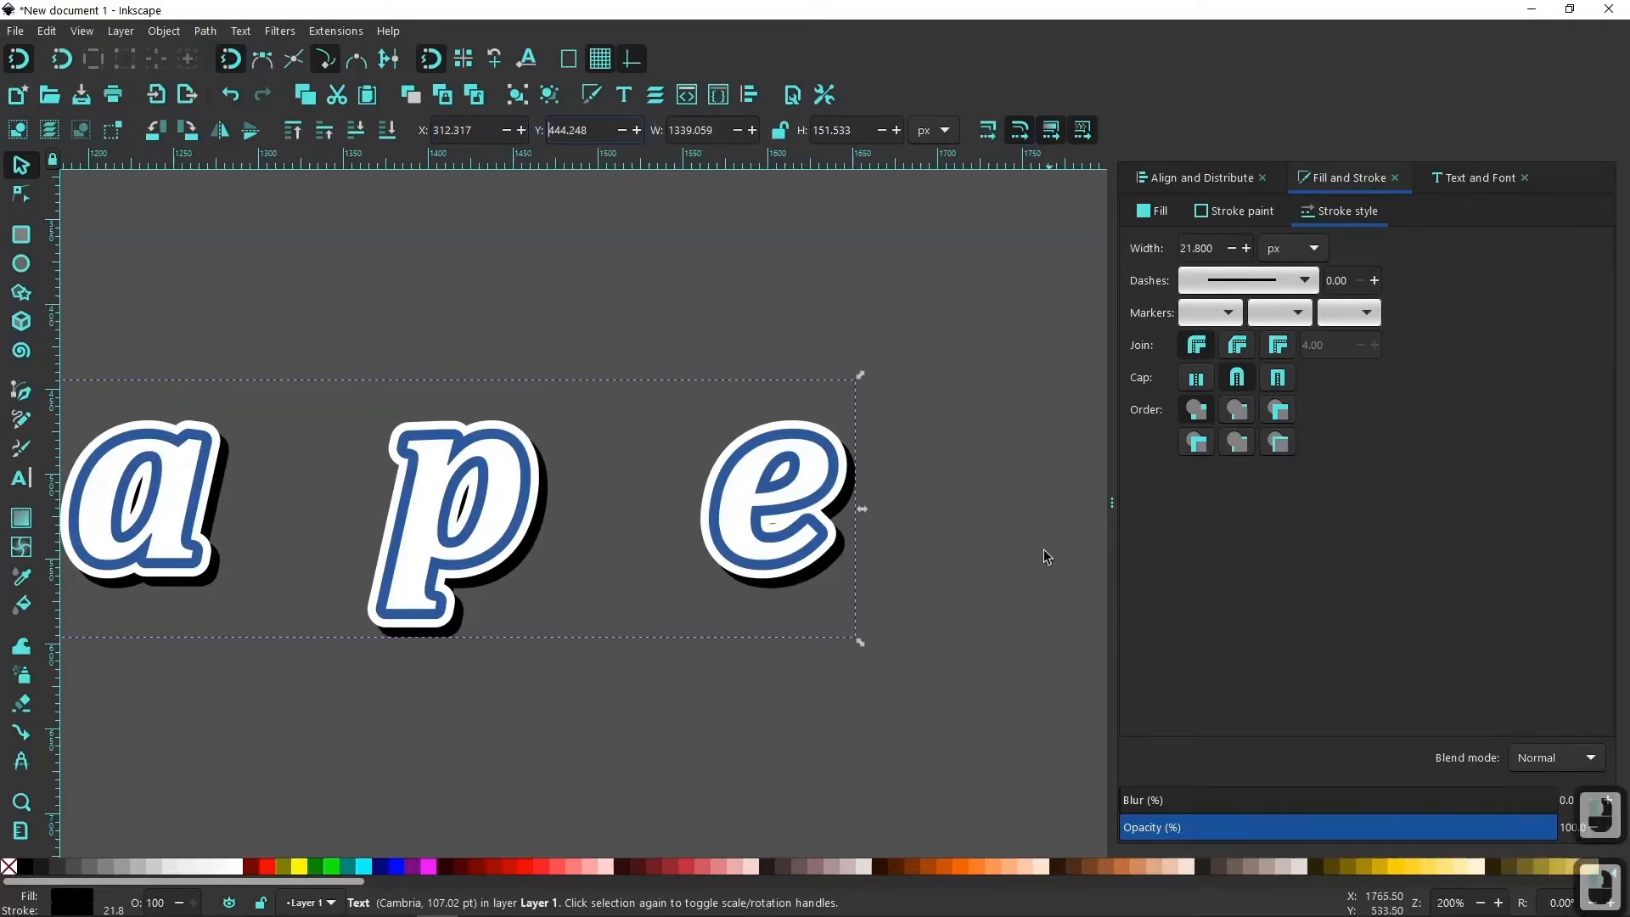
# Try a 6.8% blur on the black shadow text and reset the blur to 0.
pyautogui.keyDown('ctrl'); pyautogui.scroll(-2, 874, 697); pyautogui.keyUp('ctrl')
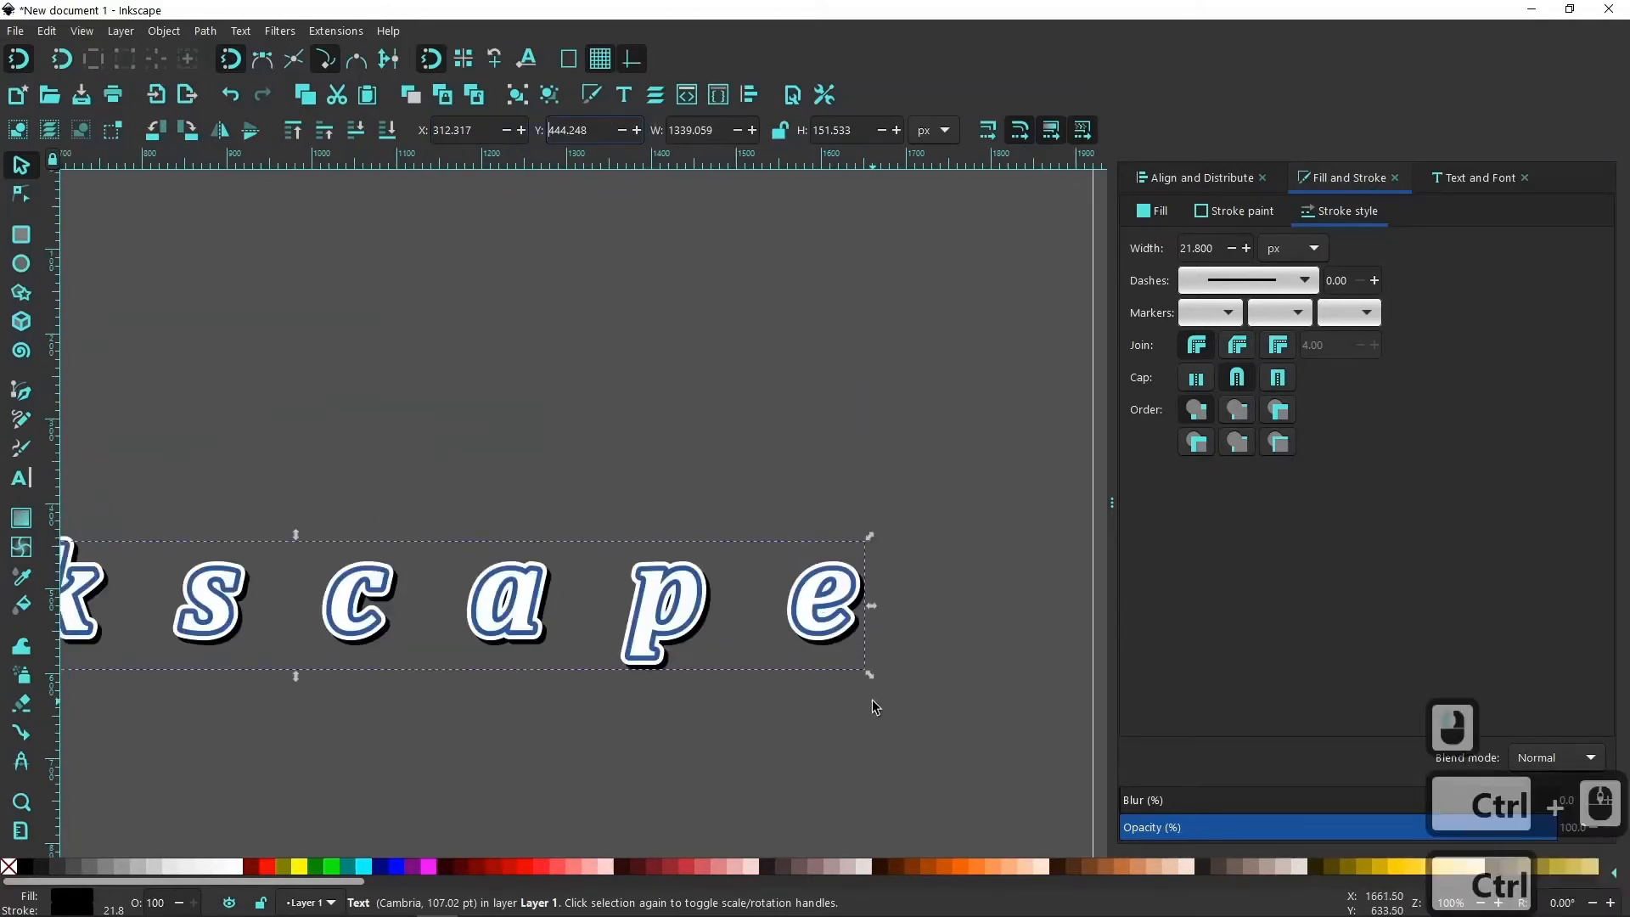
pyautogui.moveTo(647, 735); pyautogui.dragTo(544, 735)
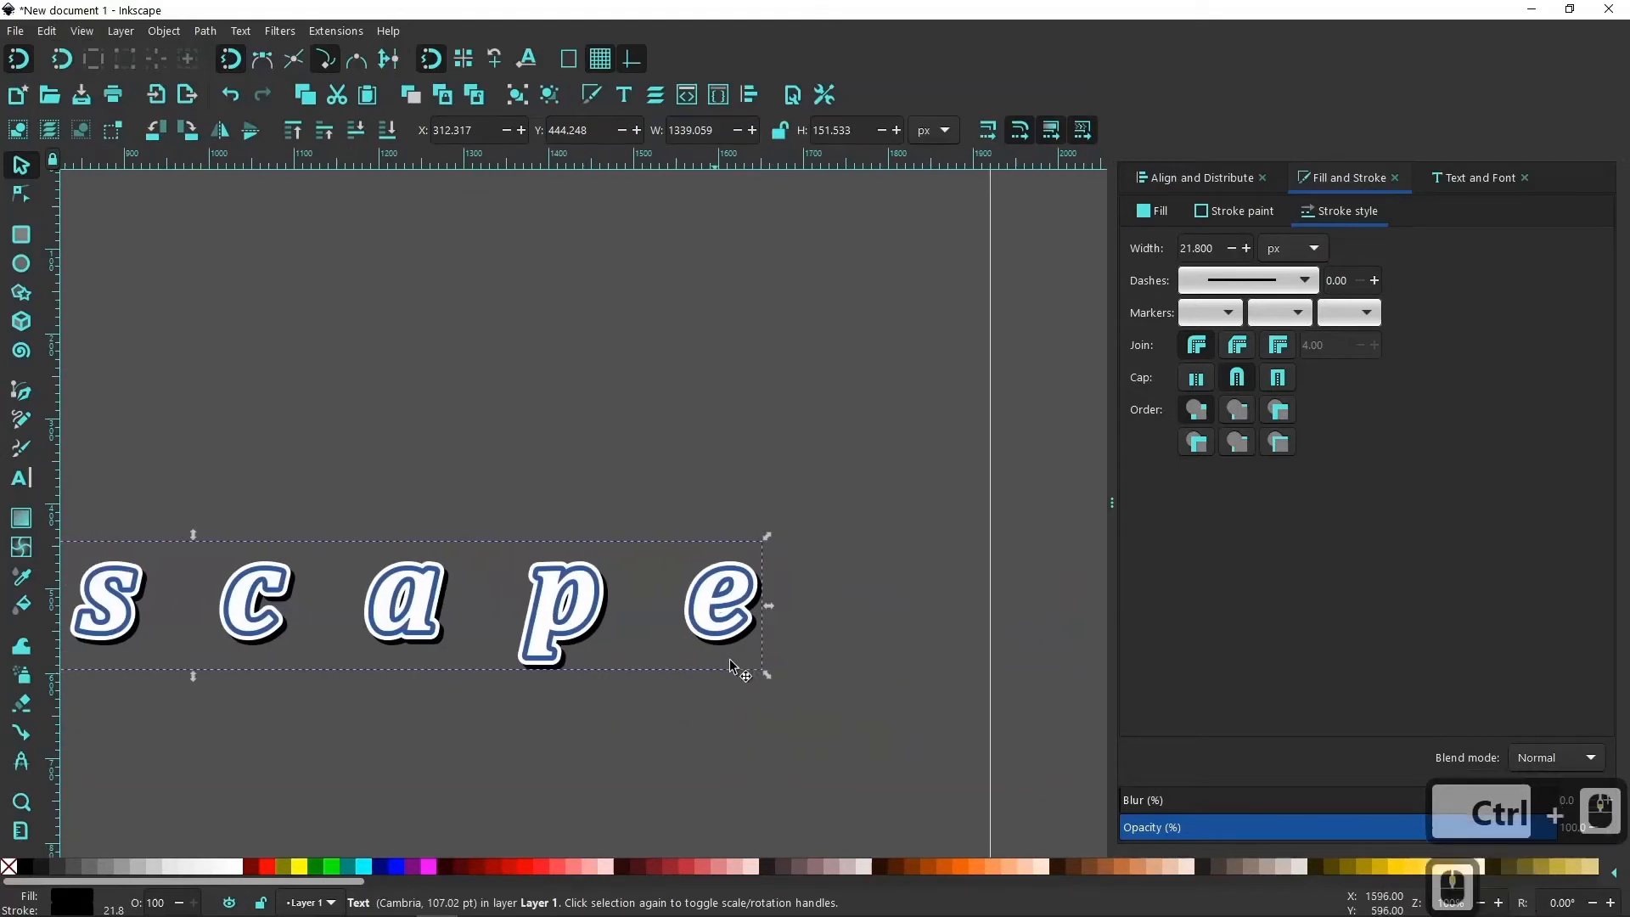
pyautogui.keyDown('ctrl'); pyautogui.scroll(1, 772, 639); pyautogui.keyUp('ctrl')
pyautogui.keyDown('ctrl'); pyautogui.scroll(2, 772, 636); pyautogui.keyUp('ctrl')
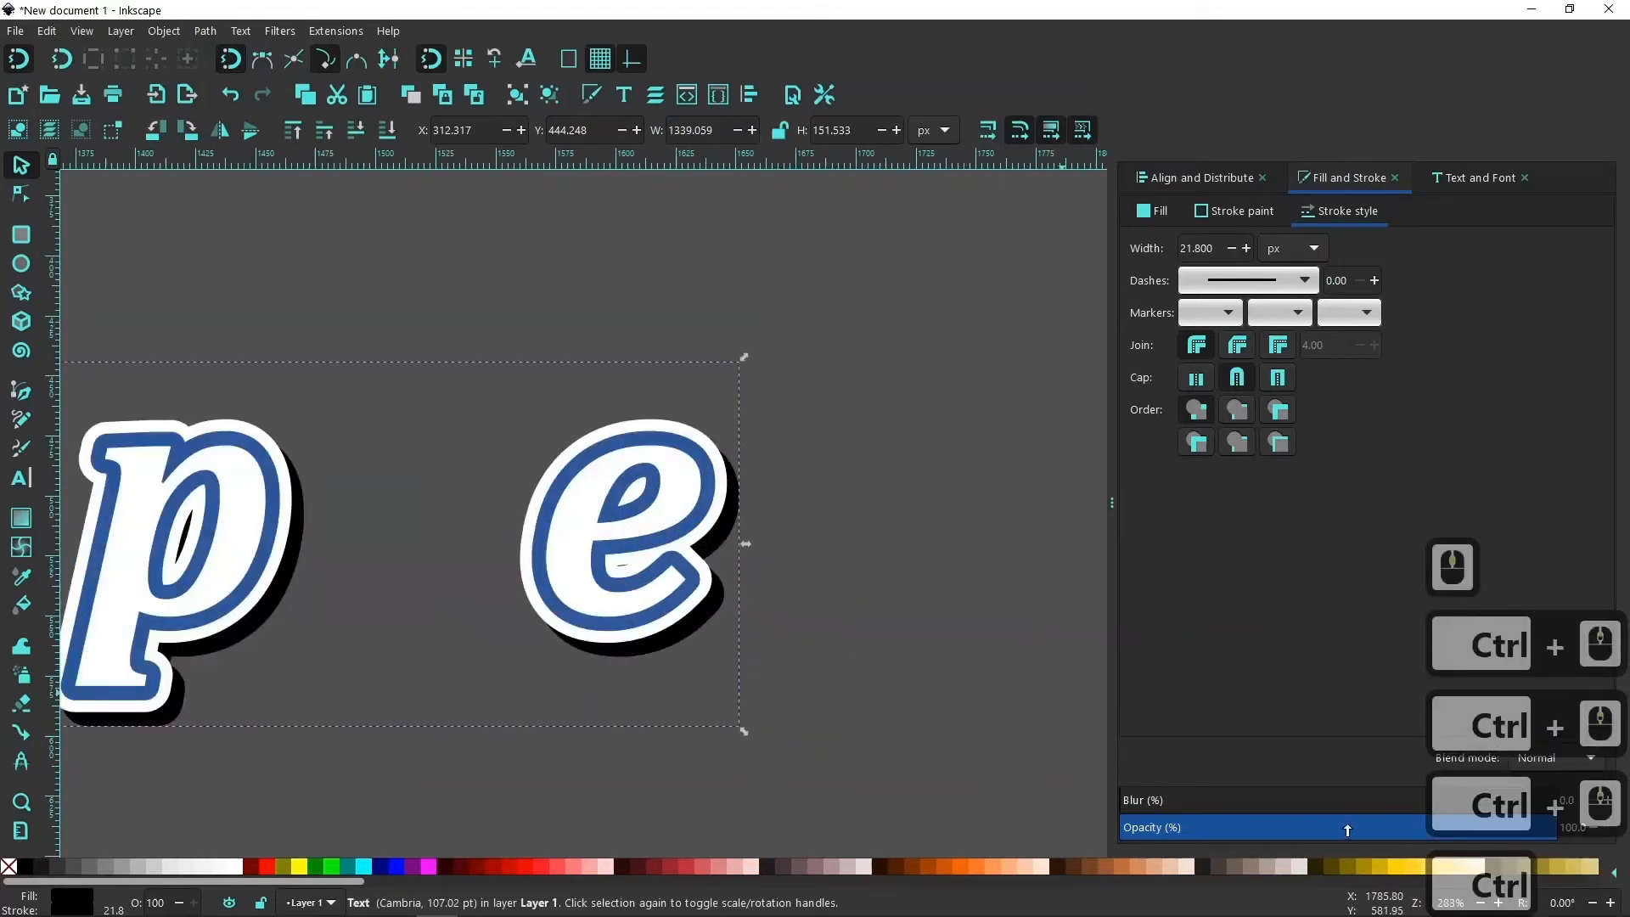
pyautogui.moveTo(1142, 807)
pyautogui.mouseDown()
pyautogui.moveTo(1190, 807)
pyautogui.moveTo(1149, 806)
pyautogui.mouseUp()
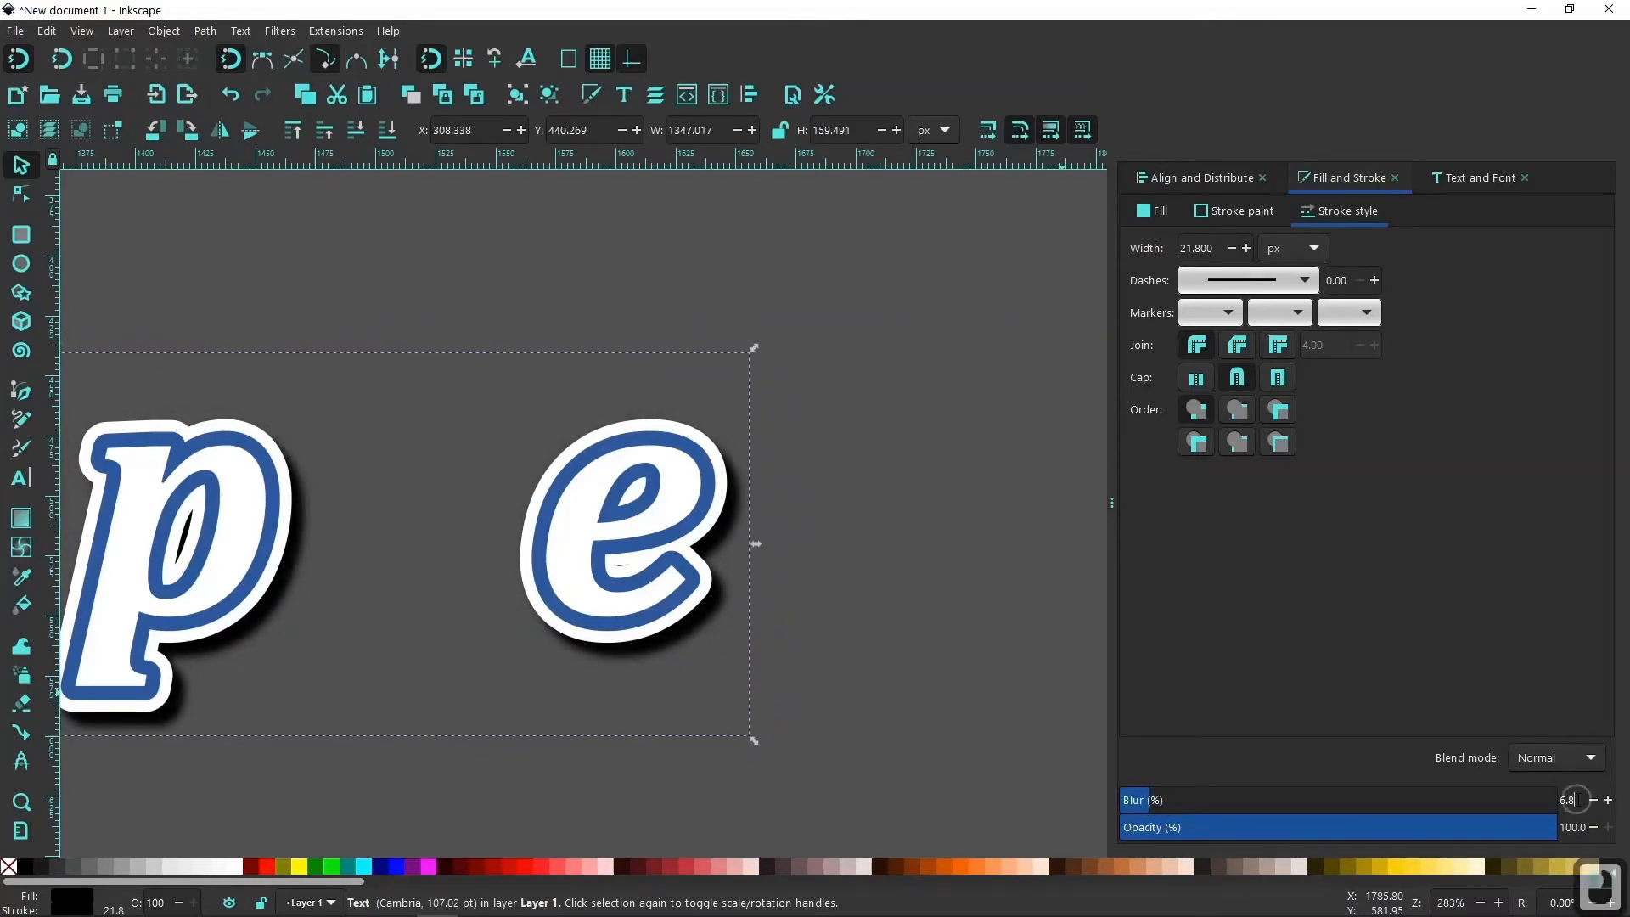
pyautogui.moveTo(1571, 799); pyautogui.dragTo(1545, 804)
pyautogui.write('0')
pyautogui.press('Return')
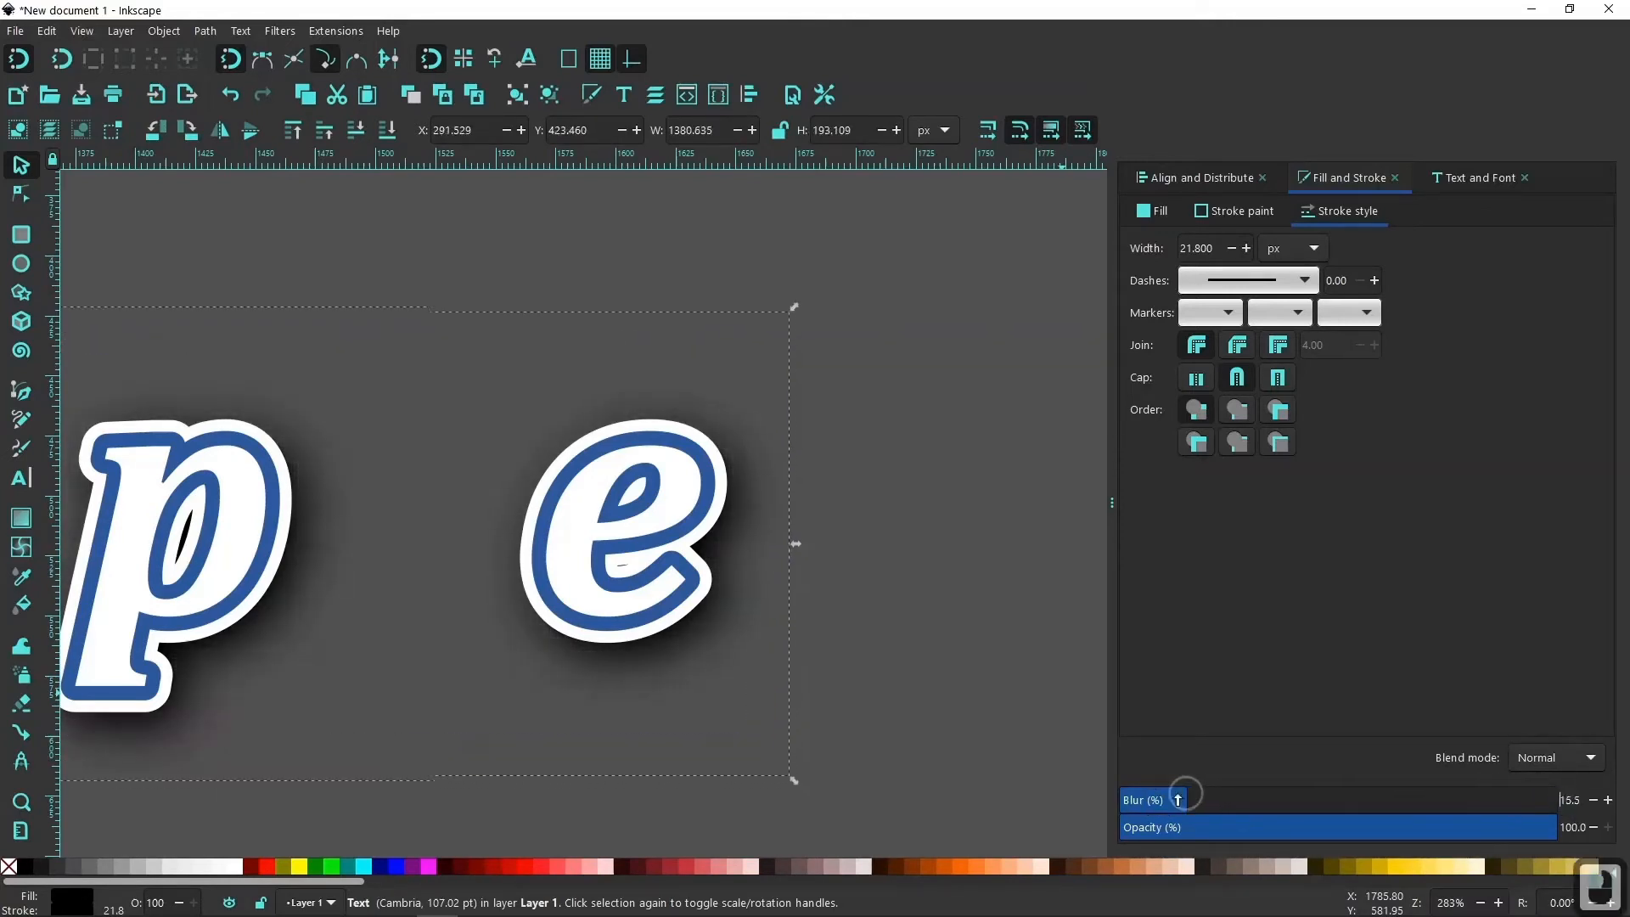
# Blur the black shadow text by 8%.
pyautogui.click(1610, 800)
pyautogui.click(1610, 800)
pyautogui.click(1610, 800)
pyautogui.click(1610, 801)
pyautogui.click(1610, 801)
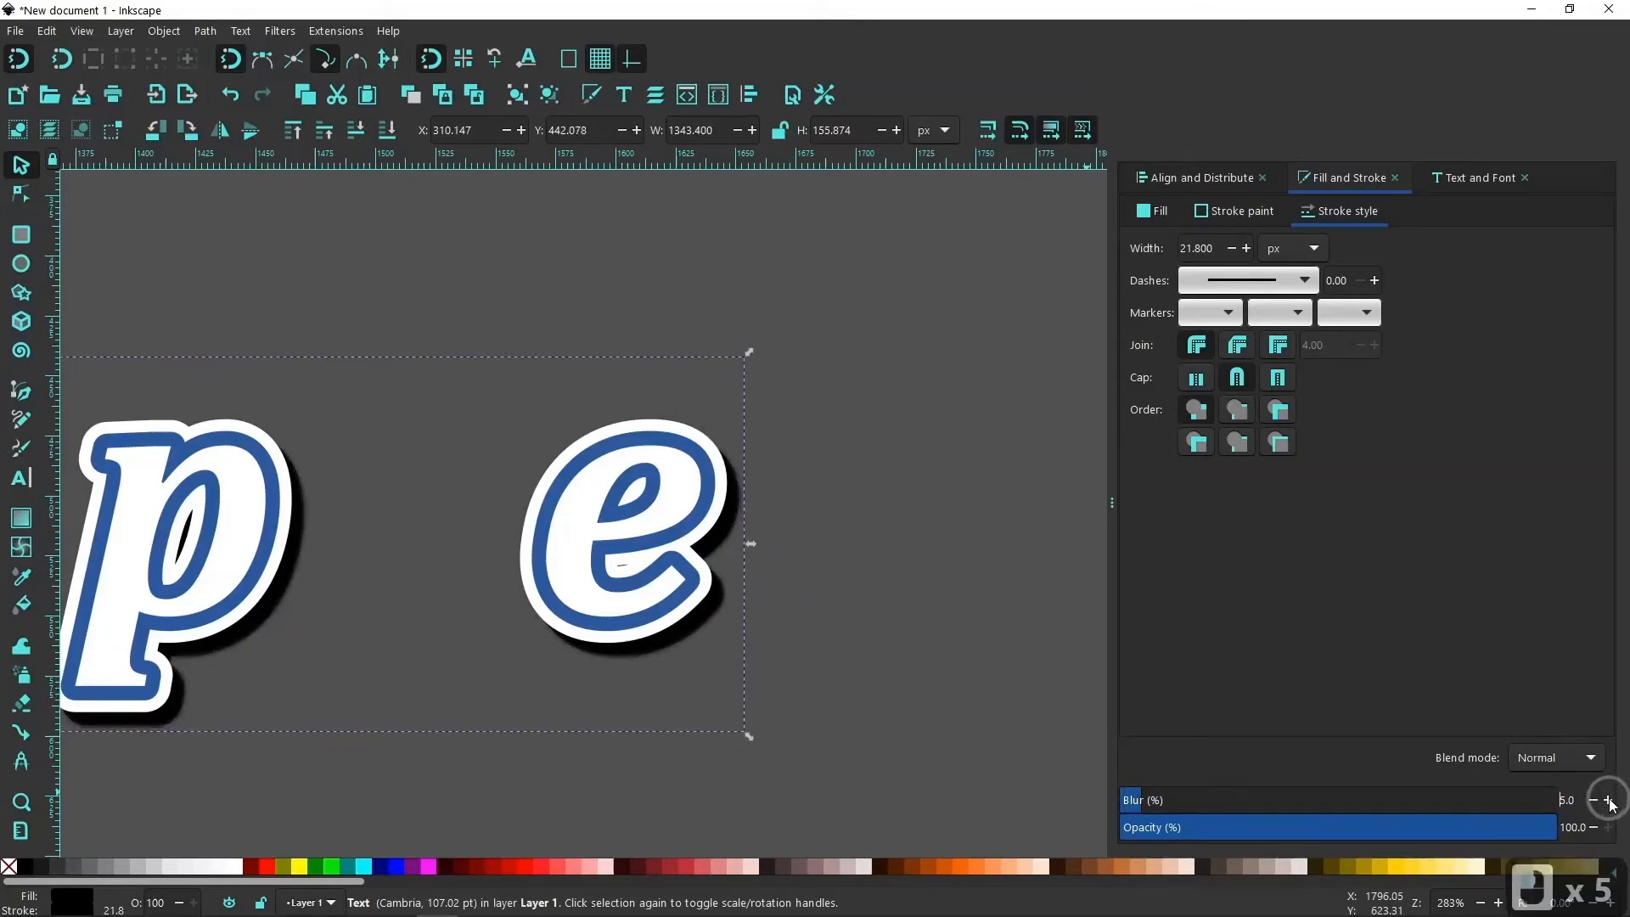
pyautogui.click(1610, 800)
pyautogui.click(1610, 801)
pyautogui.click(1610, 800)
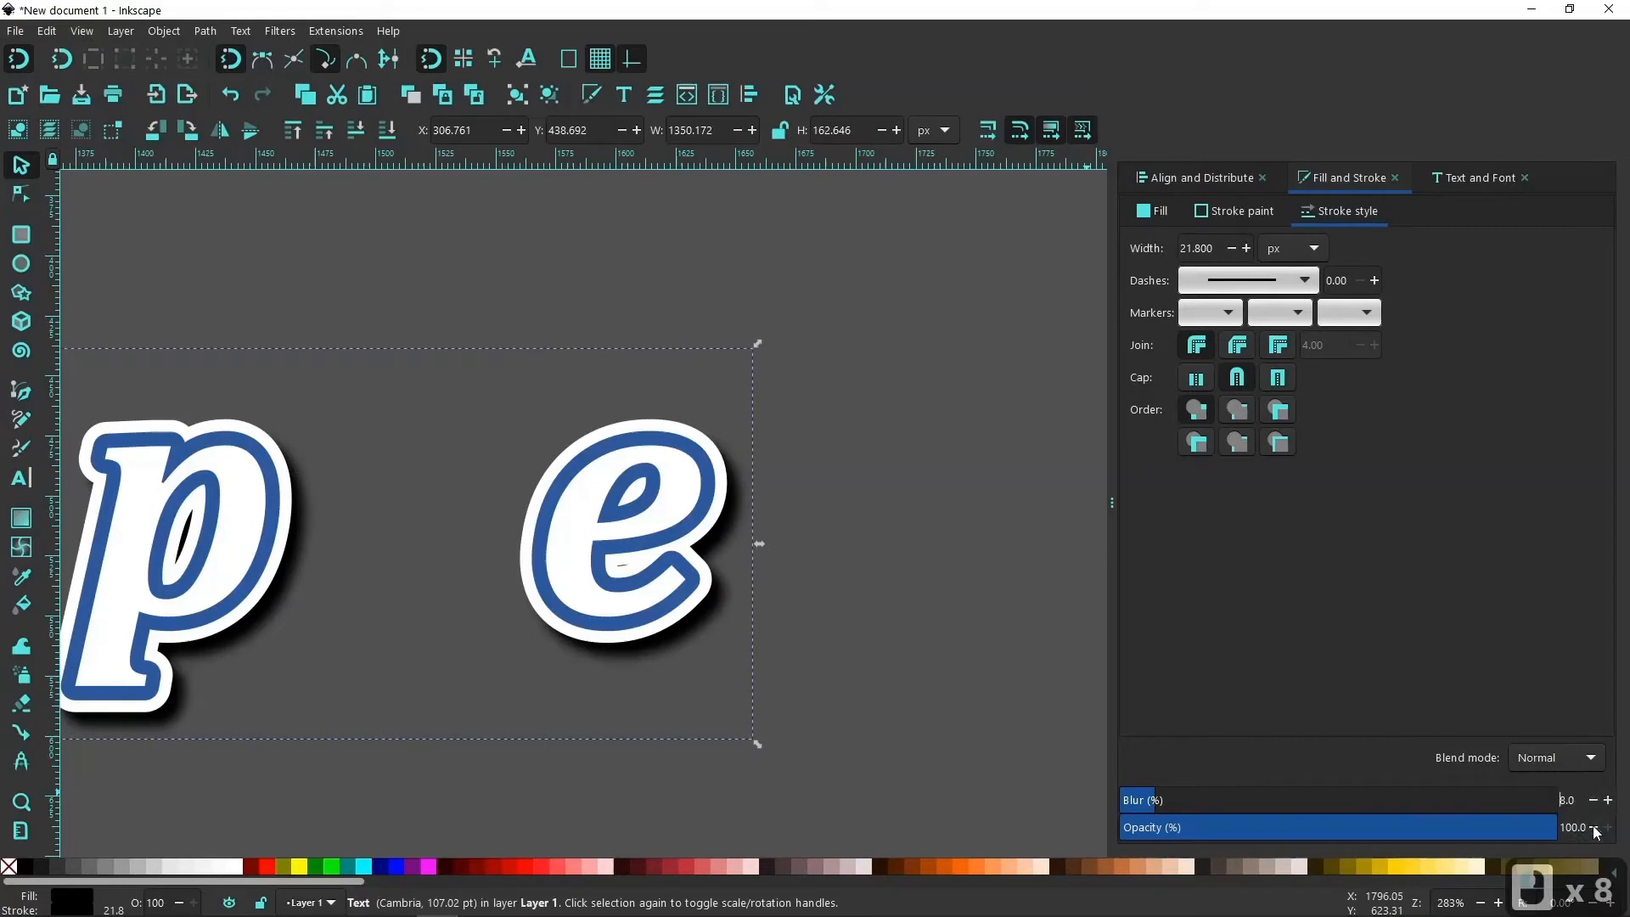
# Reduce the blurred shadow text's opacity to 77%.
pyautogui.click(1593, 828)
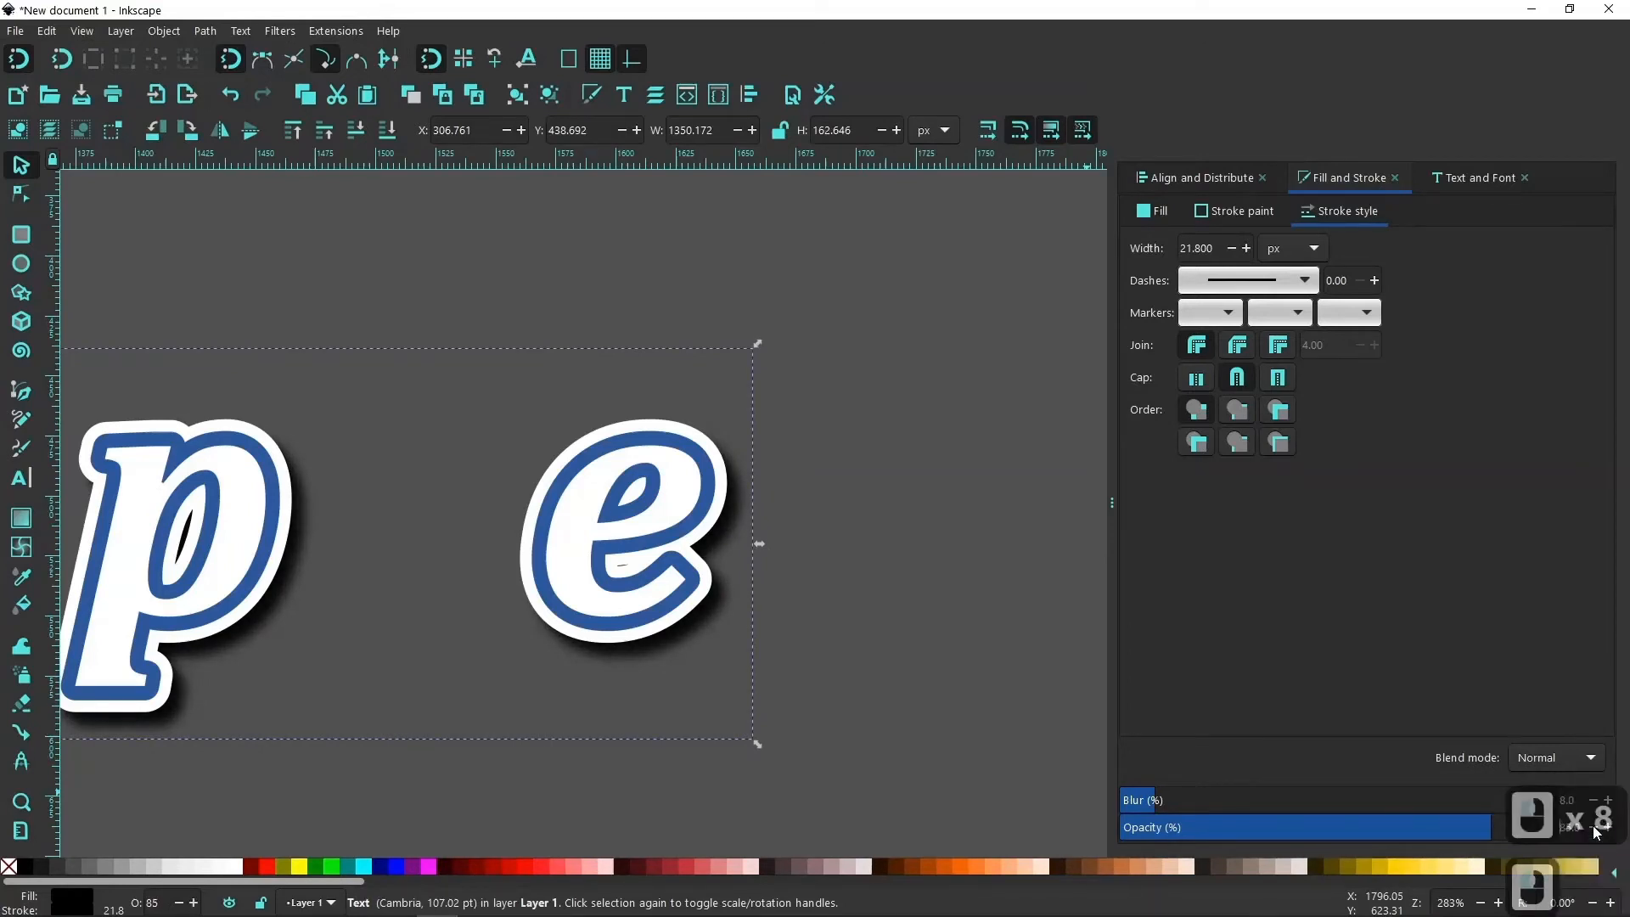
pyautogui.click(1593, 828)
pyautogui.click(1593, 827)
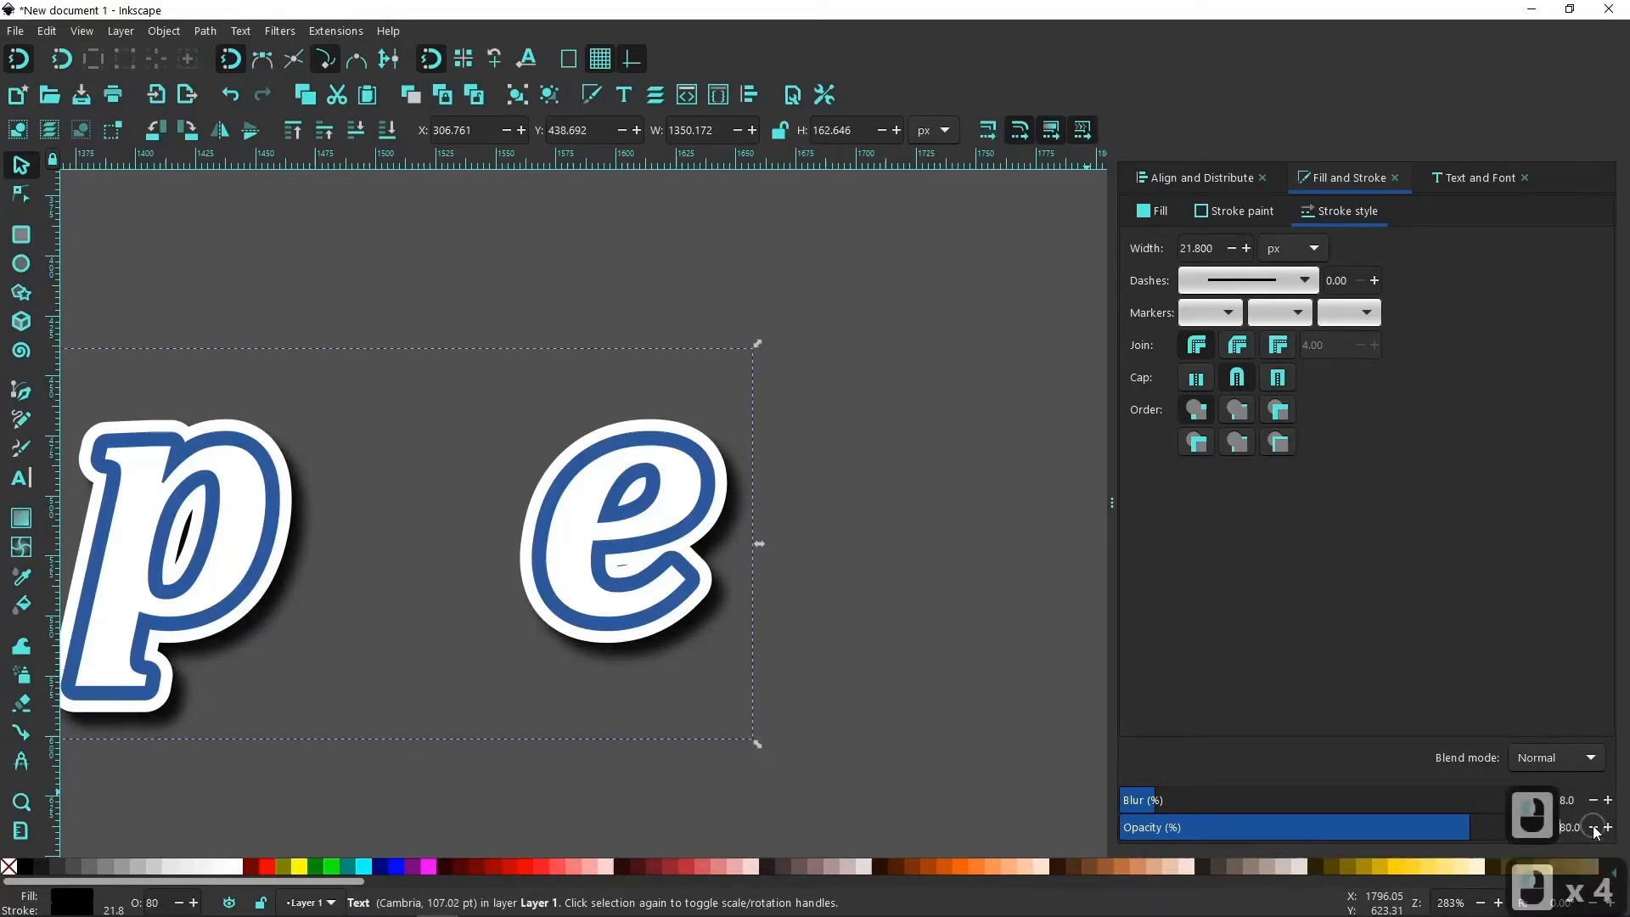
pyautogui.click(1593, 828)
pyautogui.click(1593, 828)
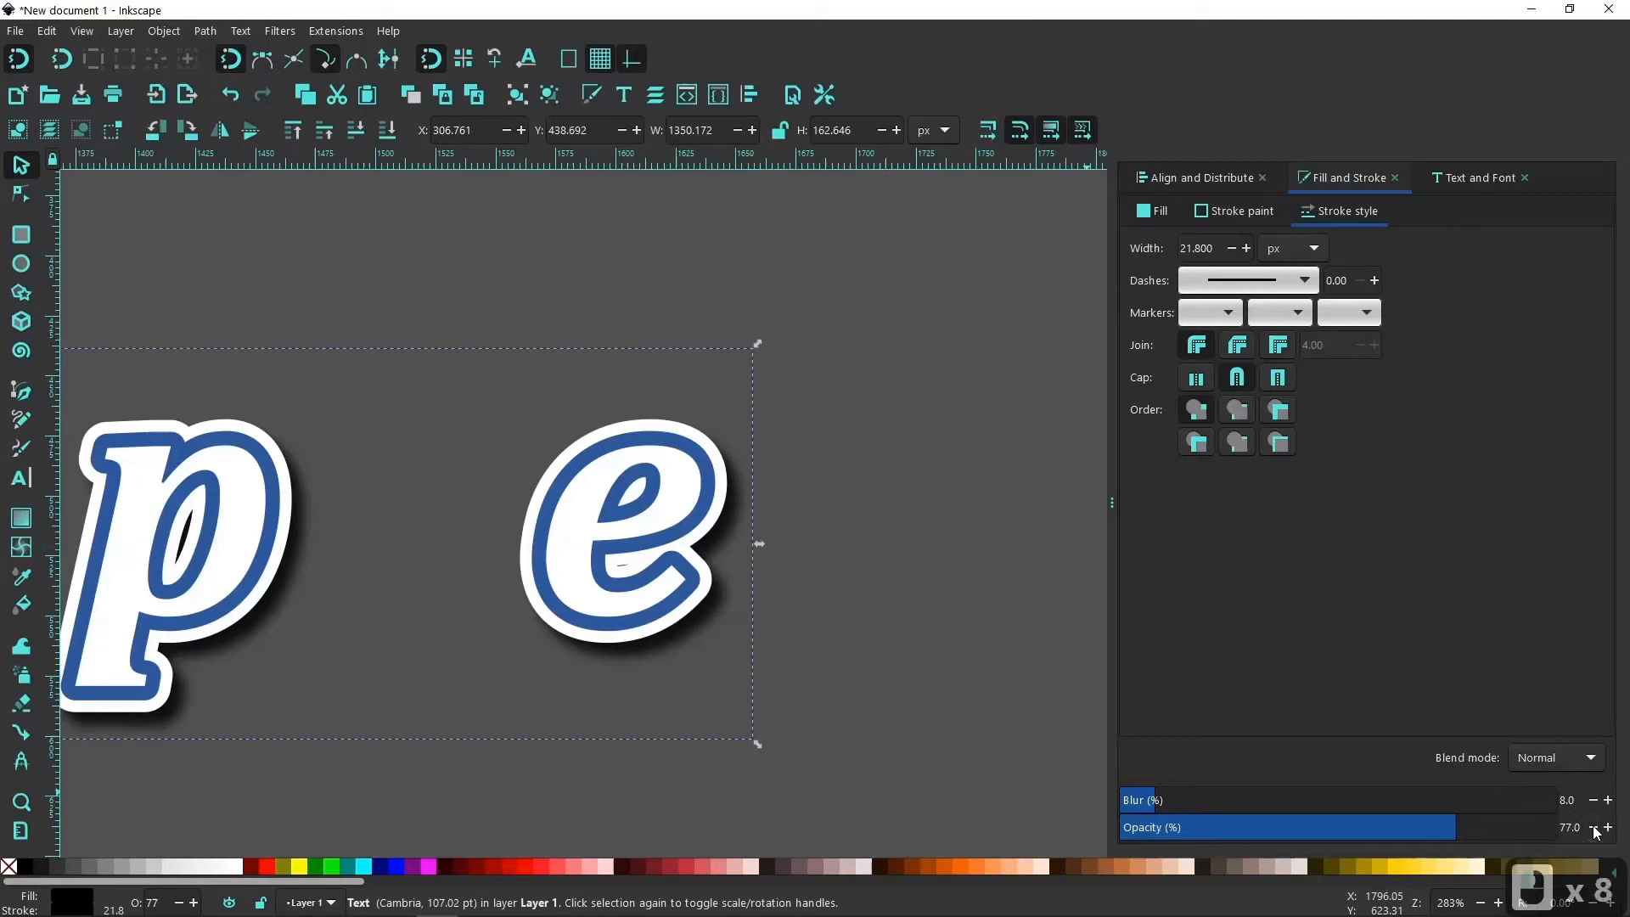
# Convert all four stacked "Inkscape" text objects to paths and ungroup them into individual letters.
pyautogui.moveTo(403, 628); pyautogui.dragTo(841, 633)
pyautogui.moveTo(400, 658)
pyautogui.mouseDown()
pyautogui.moveTo(831, 659)
pyautogui.moveTo(575, 655)
pyautogui.mouseUp()
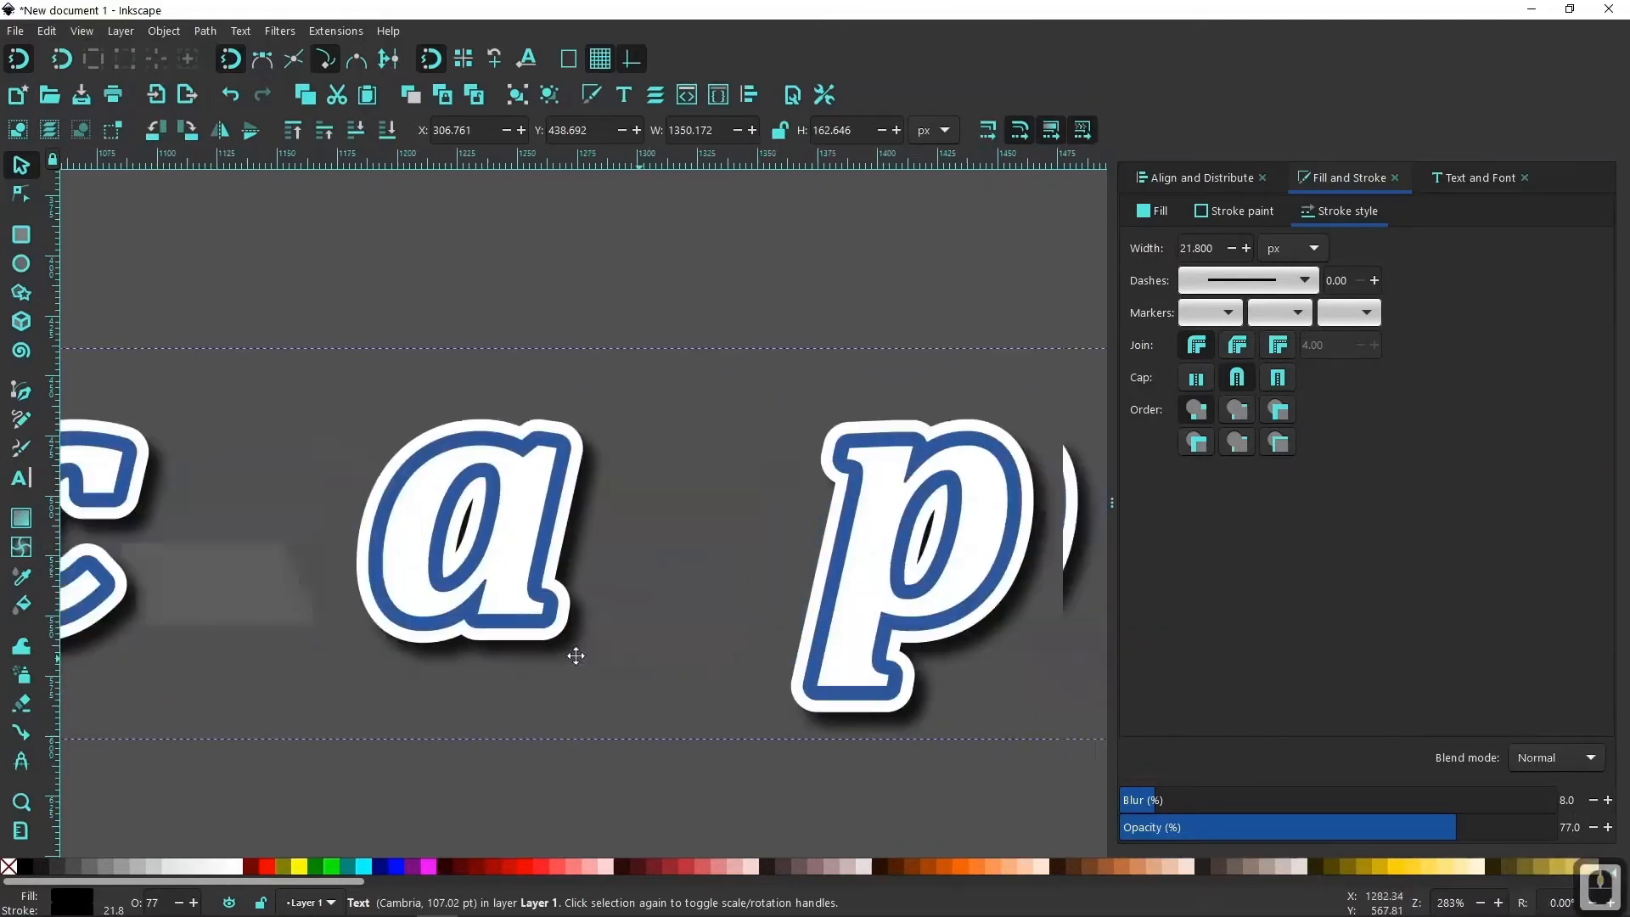
pyautogui.moveTo(946, 666); pyautogui.dragTo(746, 665)
pyautogui.scroll(-1, 814, 710)
pyautogui.scroll(-4, 816, 709)
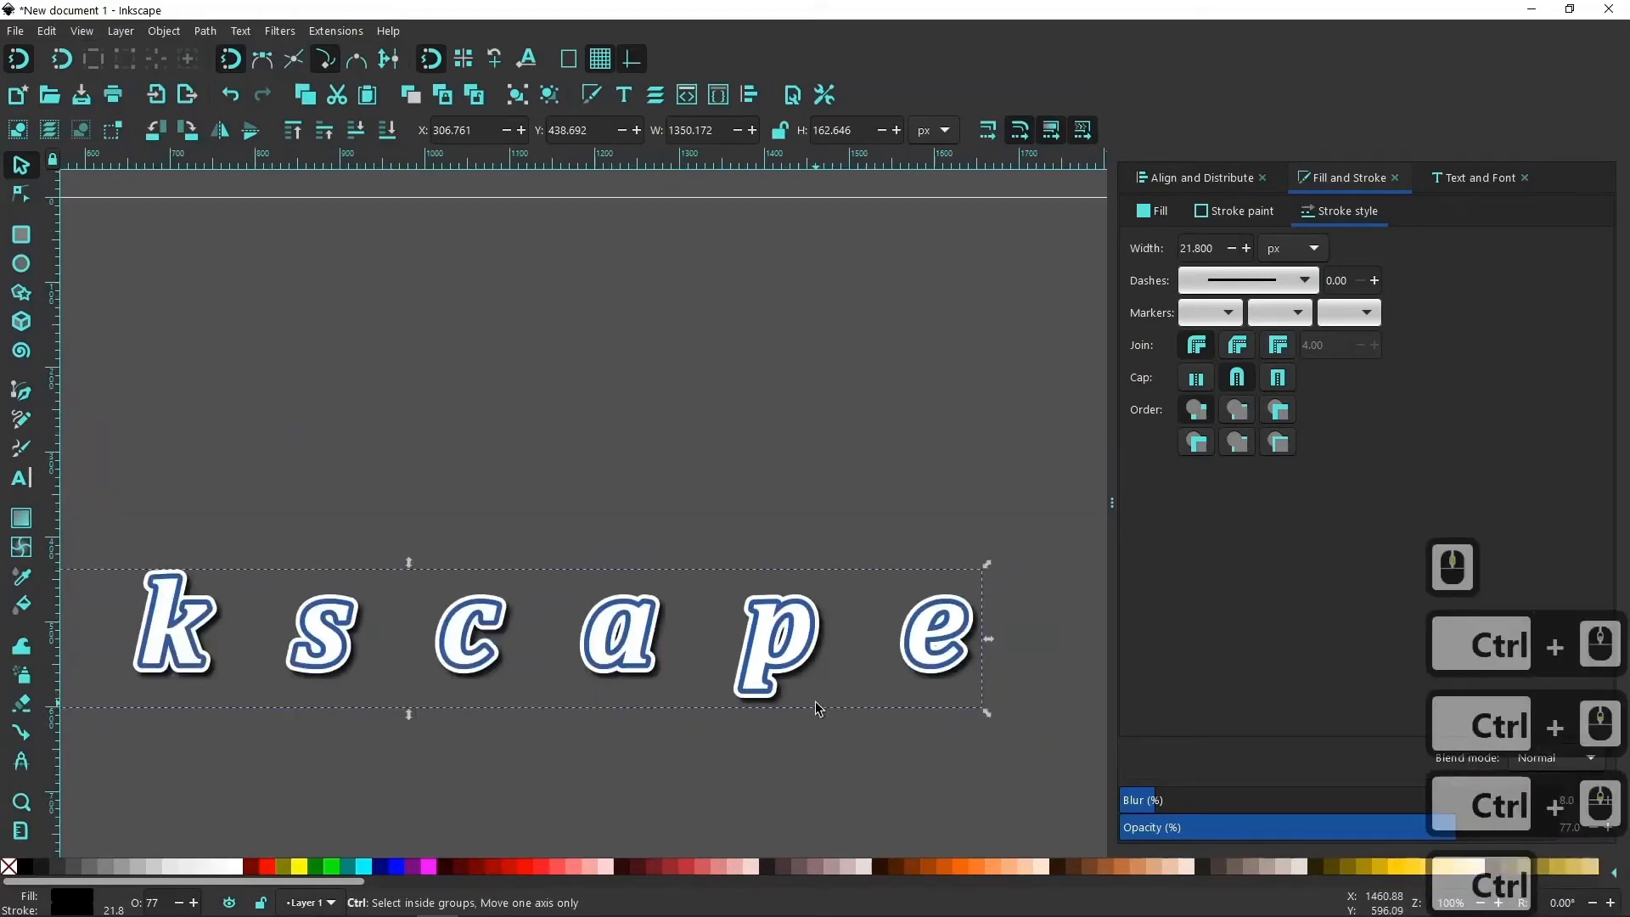
pyautogui.moveTo(949, 735); pyautogui.dragTo(302, 581)
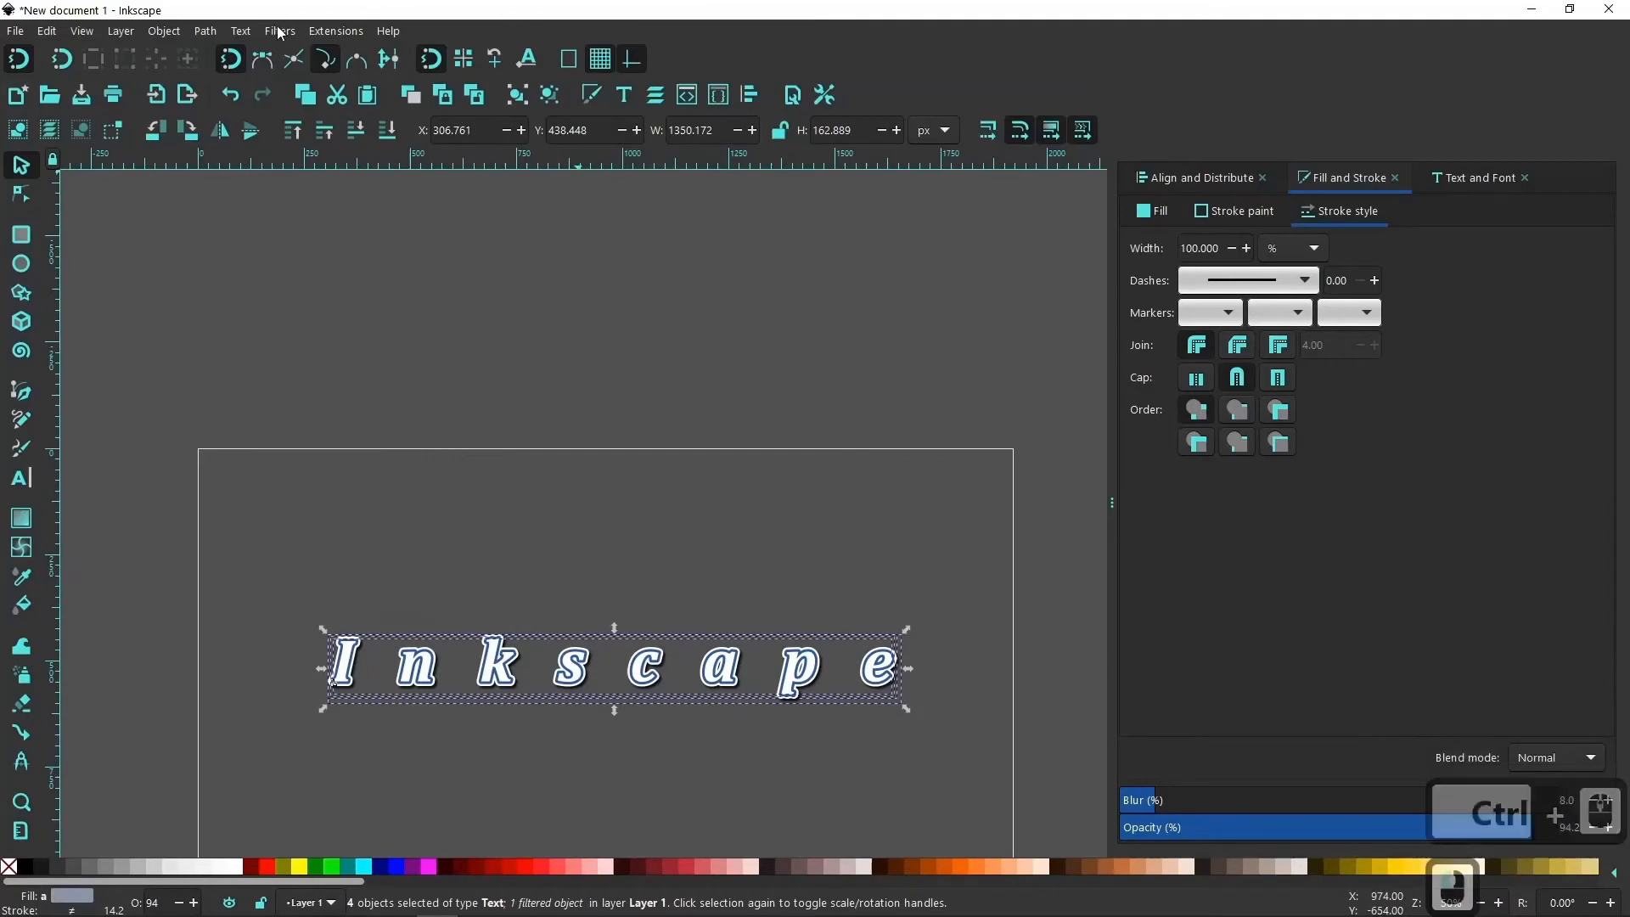
pyautogui.click(205, 32)
pyautogui.click(246, 52)
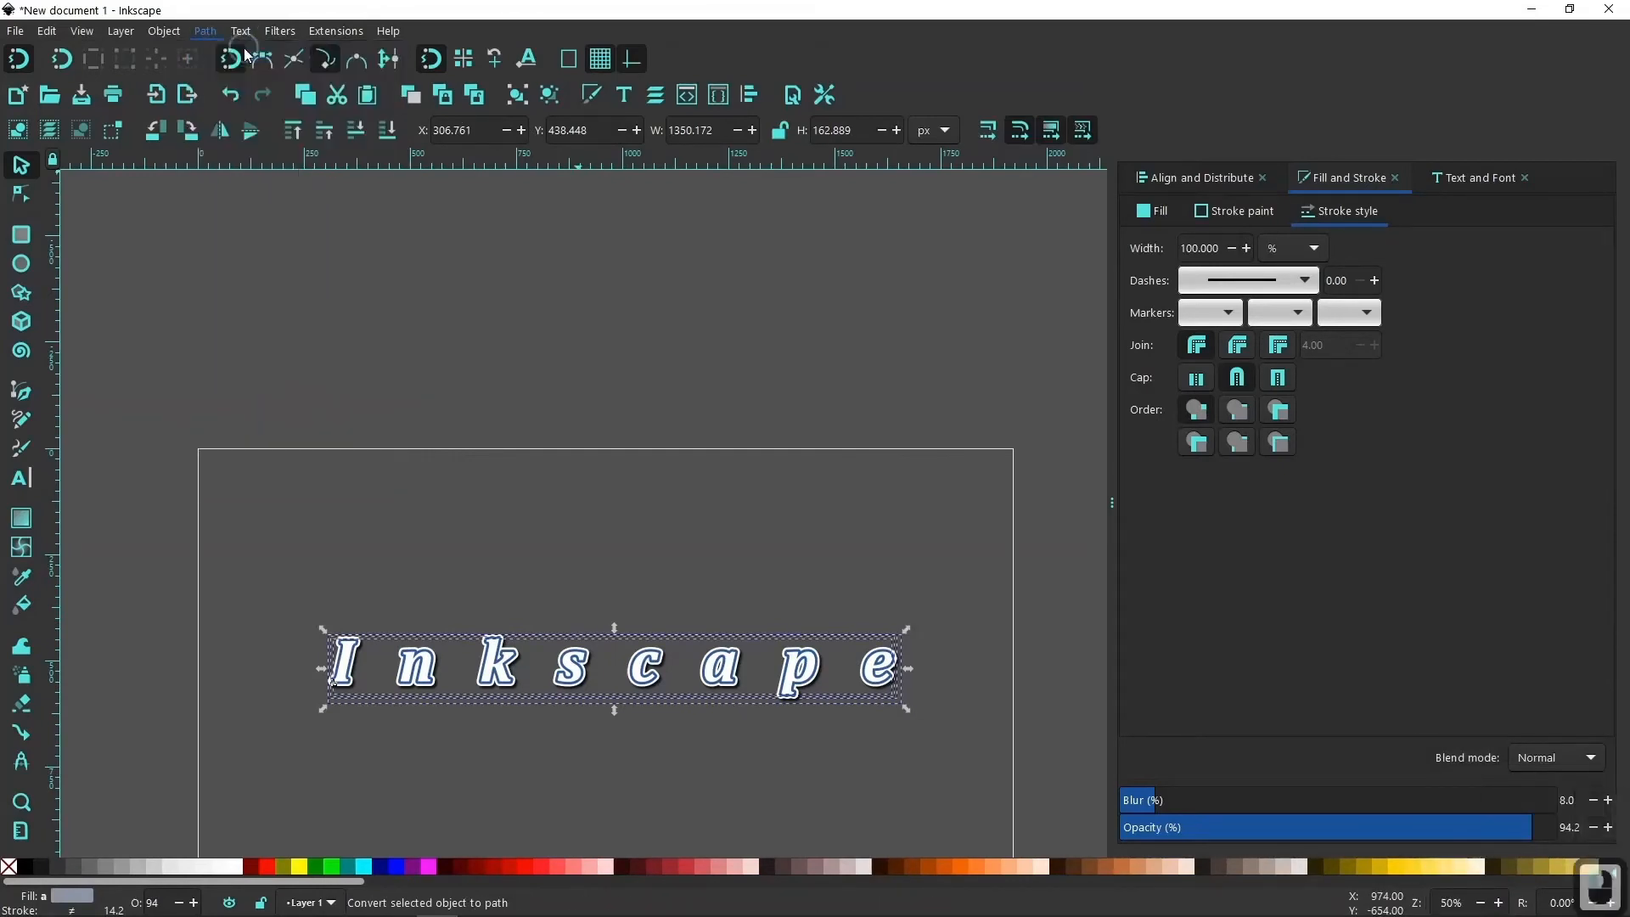
pyautogui.click(550, 95)
pyautogui.click(550, 95)
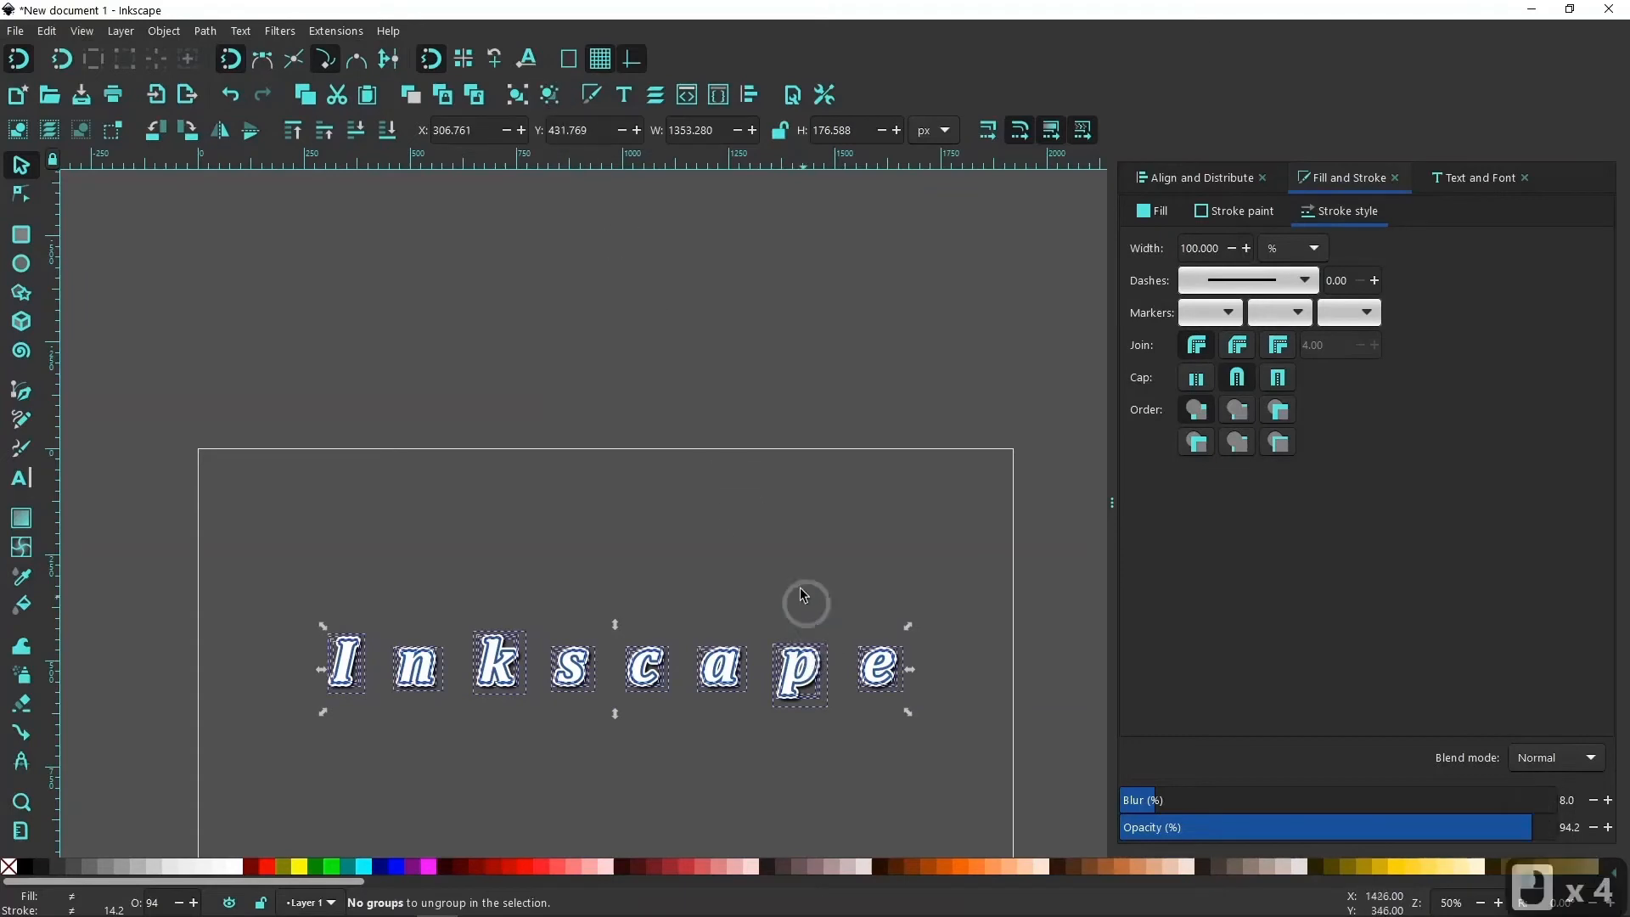
# Group the four stacked paths that make up the last letter "e".
pyautogui.keyDown('ctrl'); pyautogui.scroll(4, 961, 735); pyautogui.keyUp('ctrl')
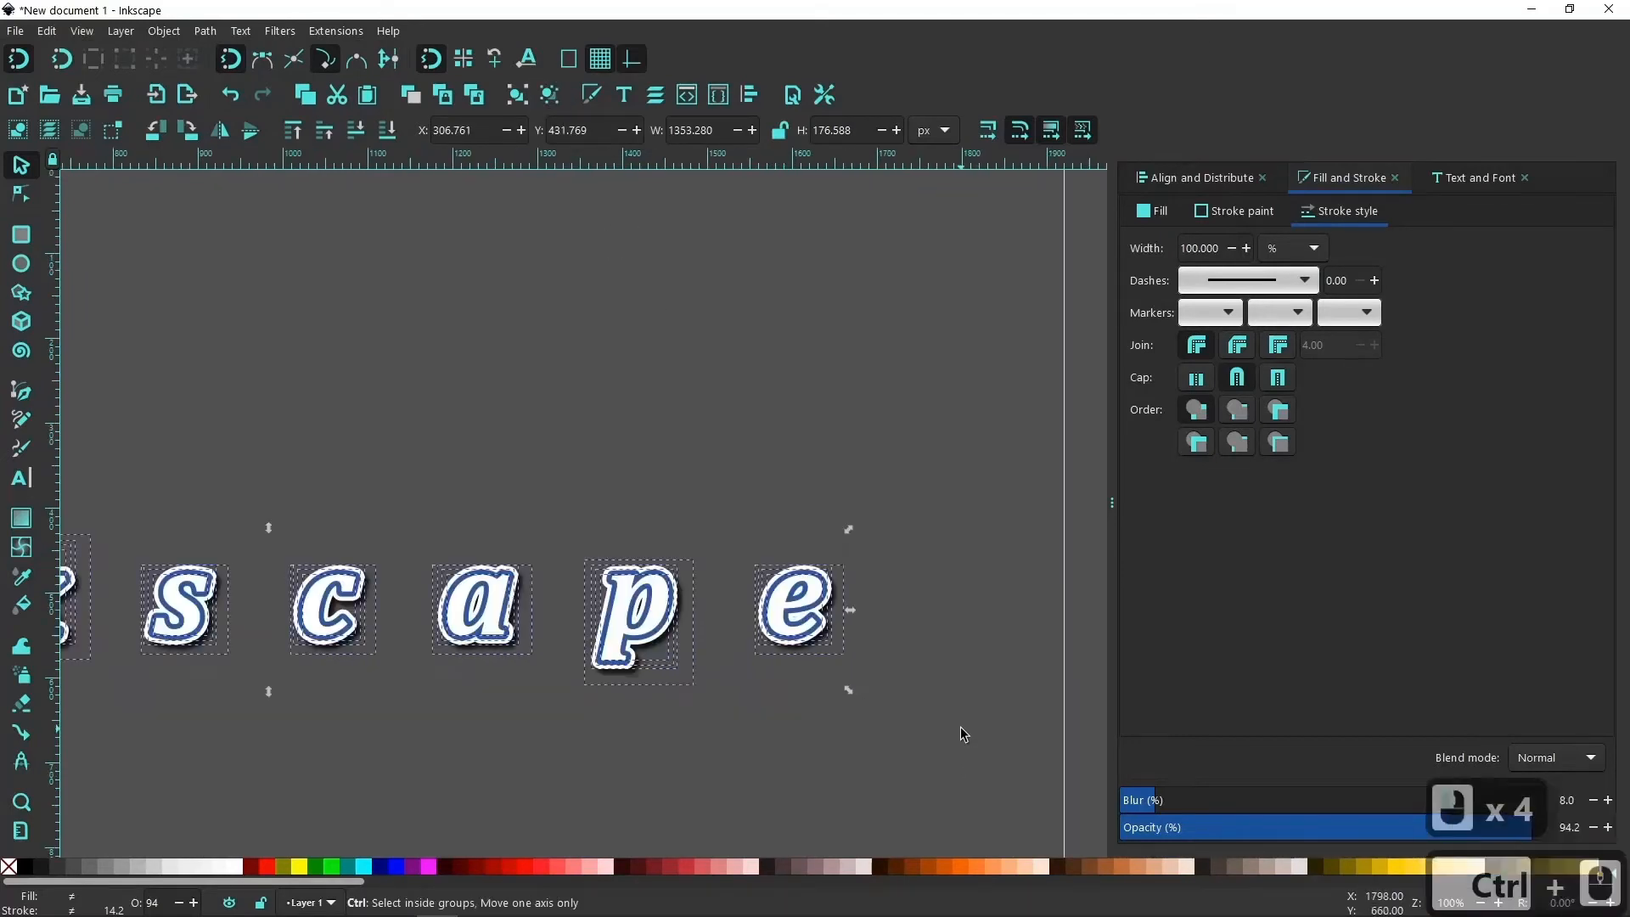
pyautogui.moveTo(952, 758); pyautogui.dragTo(513, 282)
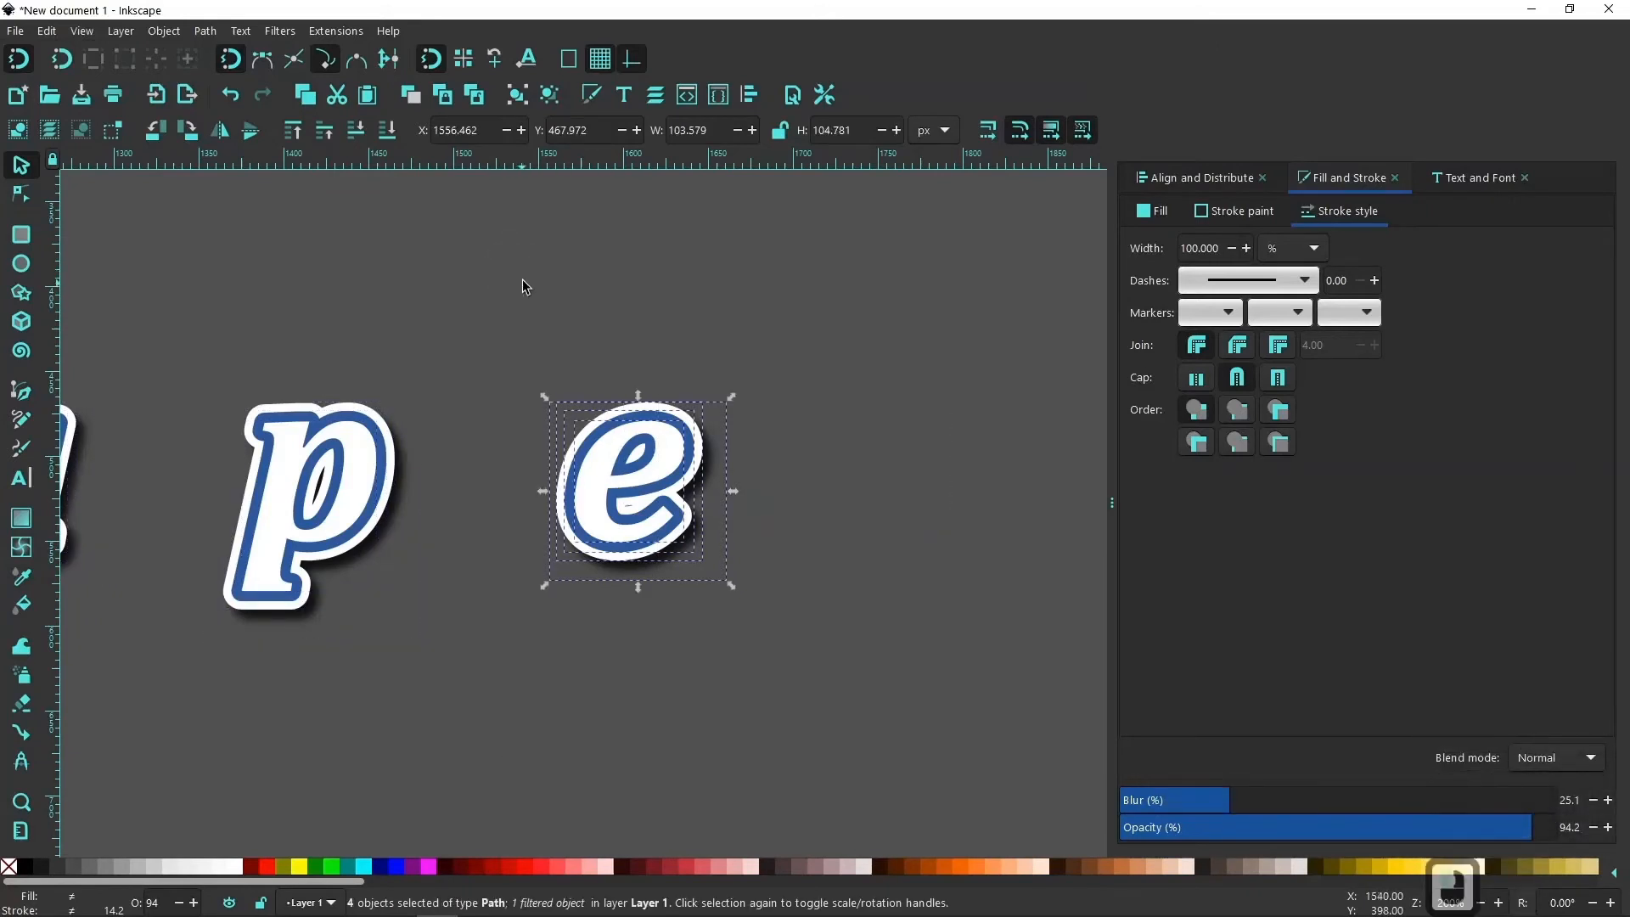
pyautogui.click(517, 96)
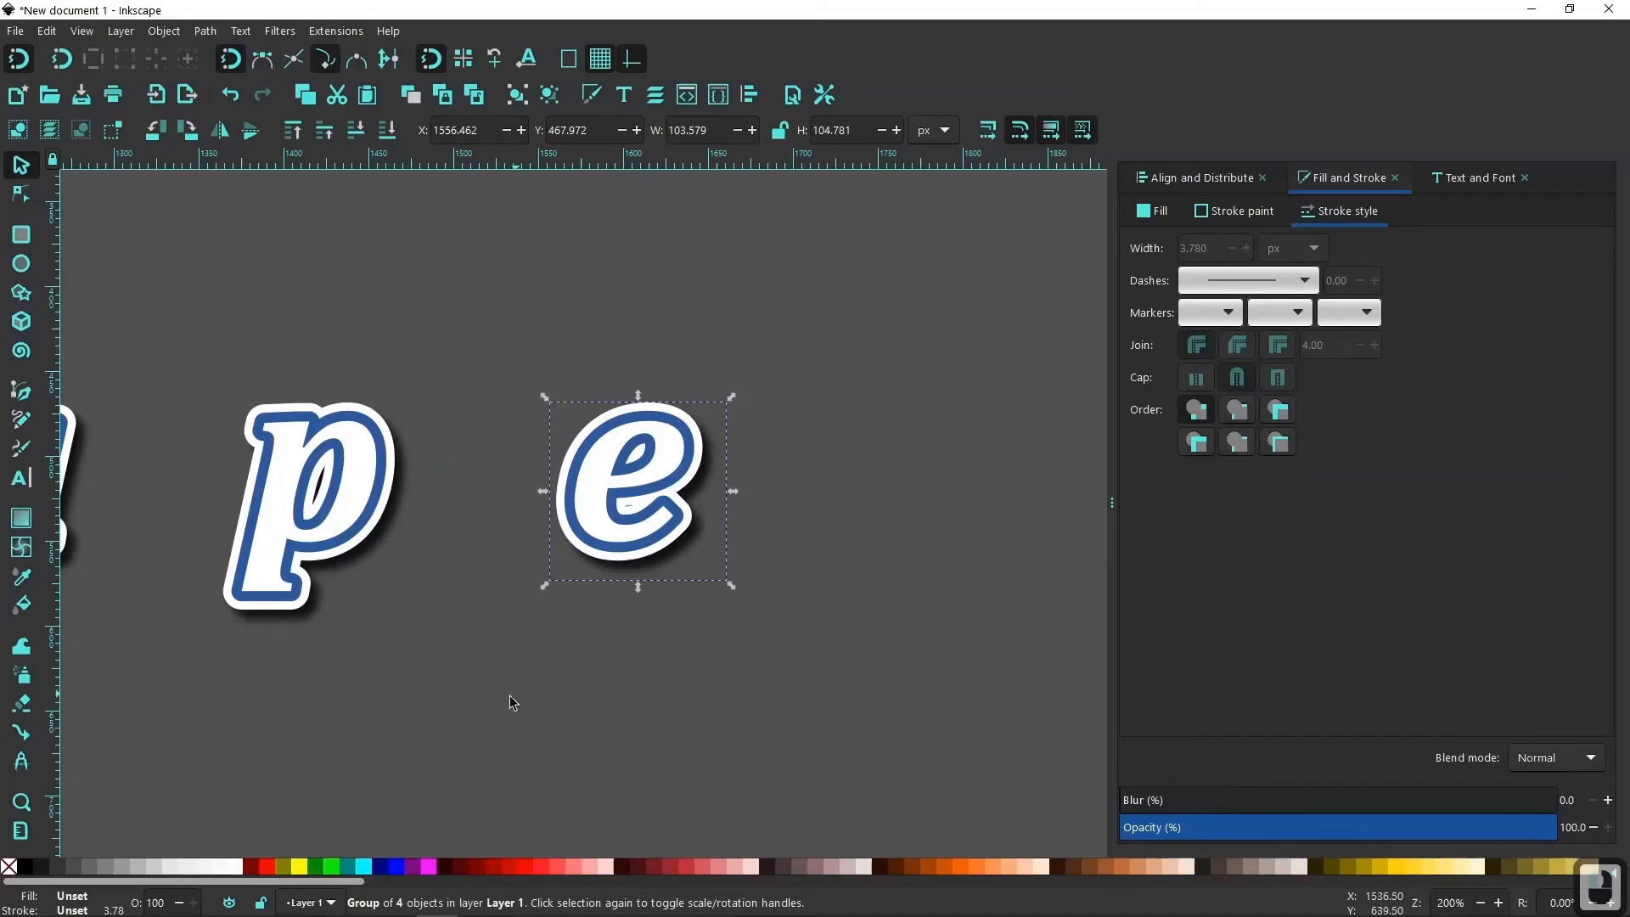
# Group the four stacked "p" paths and move the group horizontally to about X 1478 px so it tucks against the "e".
pyautogui.moveTo(491, 722); pyautogui.dragTo(170, 310)
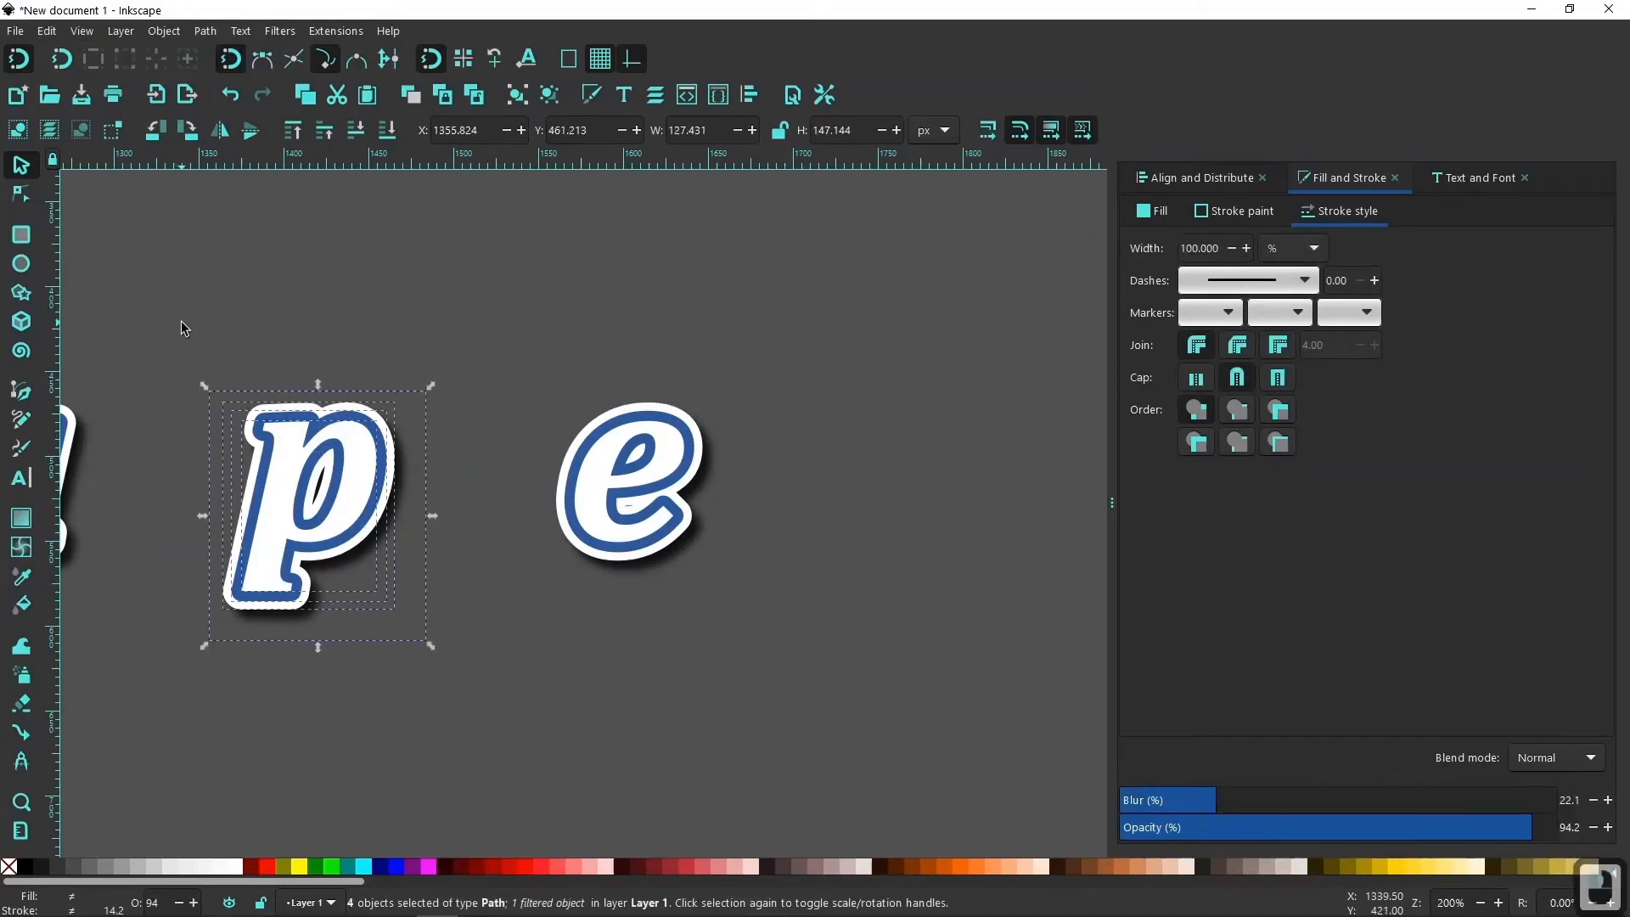
pyautogui.click(519, 97)
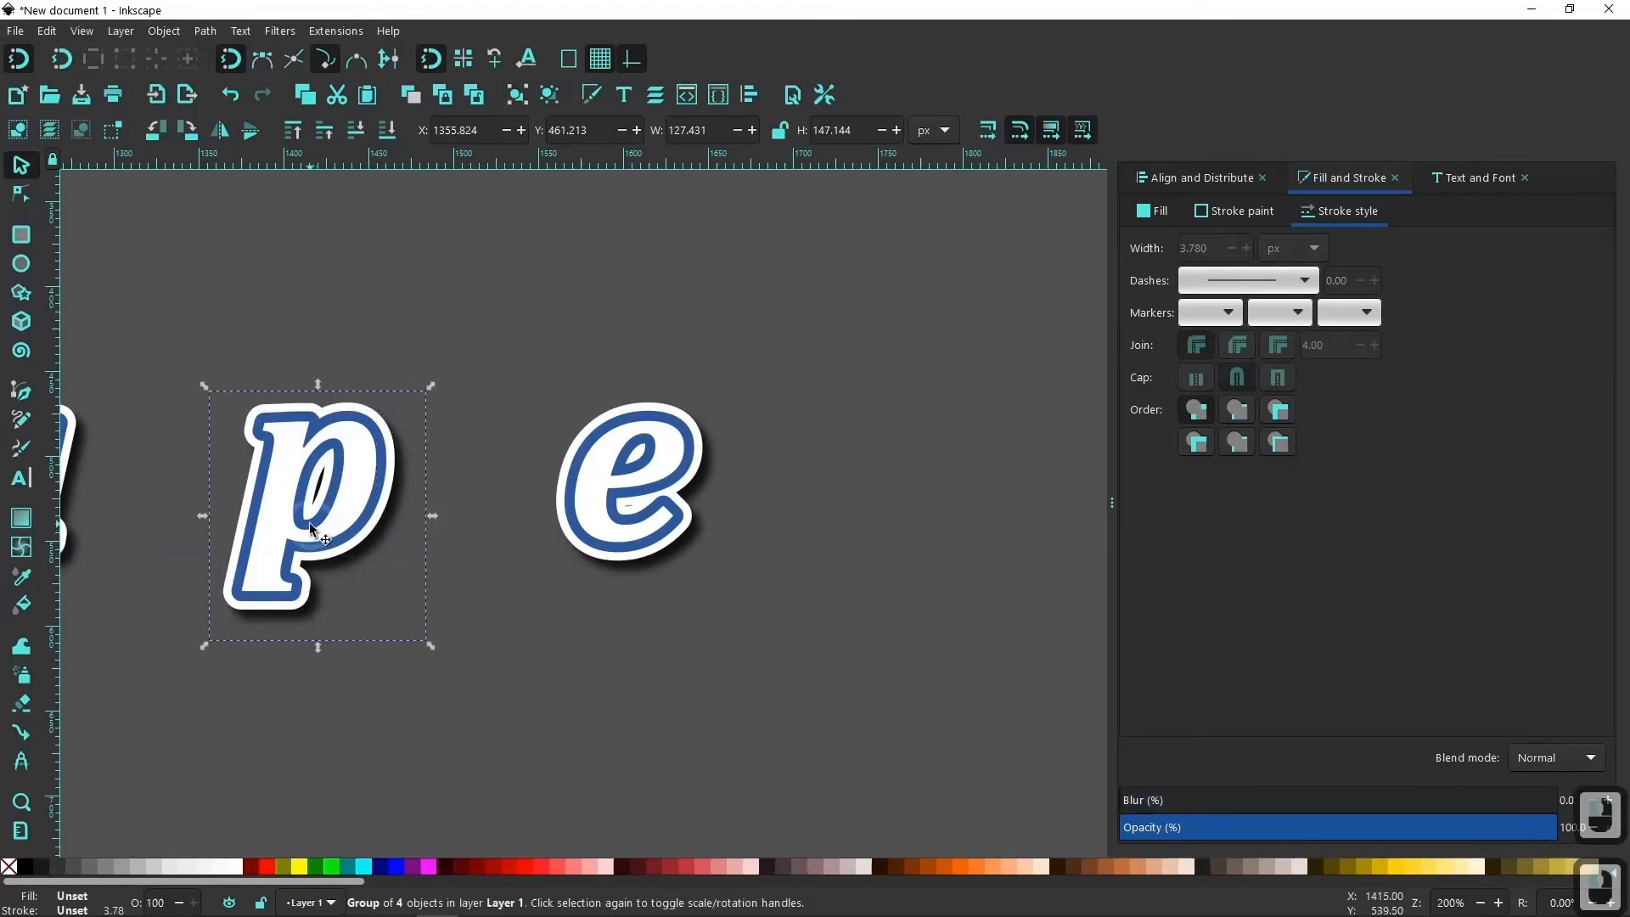
pyautogui.moveTo(309, 522); pyautogui.dragTo(522, 580)
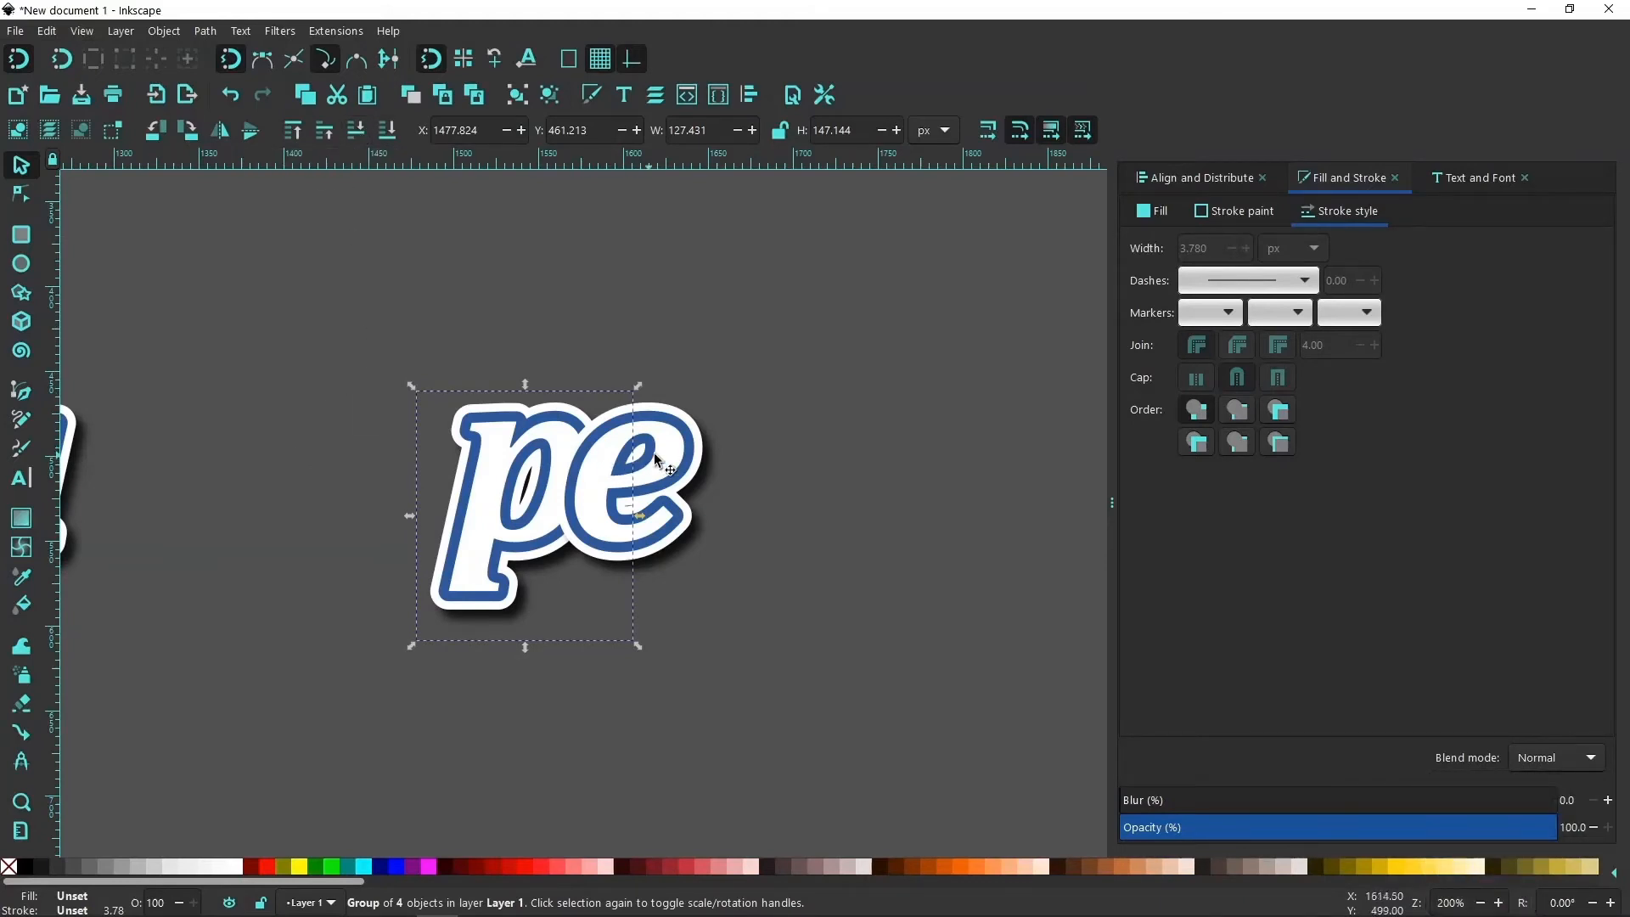
pyautogui.click(689, 450)
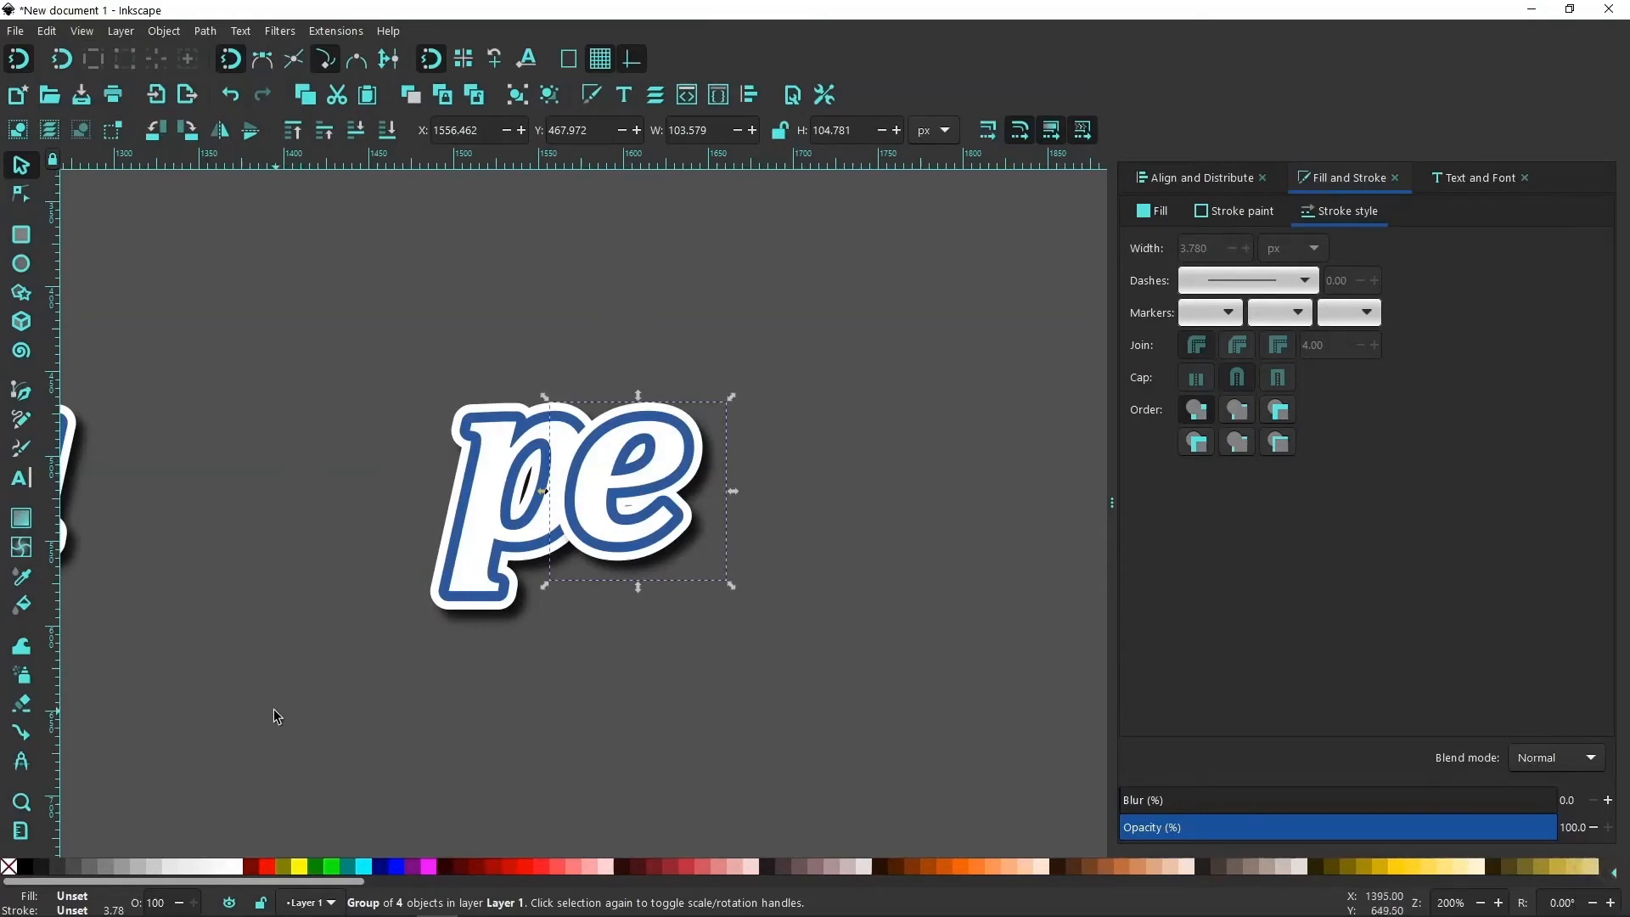
# Group the four stacked "a" paths and move the group horizontally toward the "p", to about X 1365 px.
pyautogui.moveTo(254, 711); pyautogui.dragTo(217, 325)
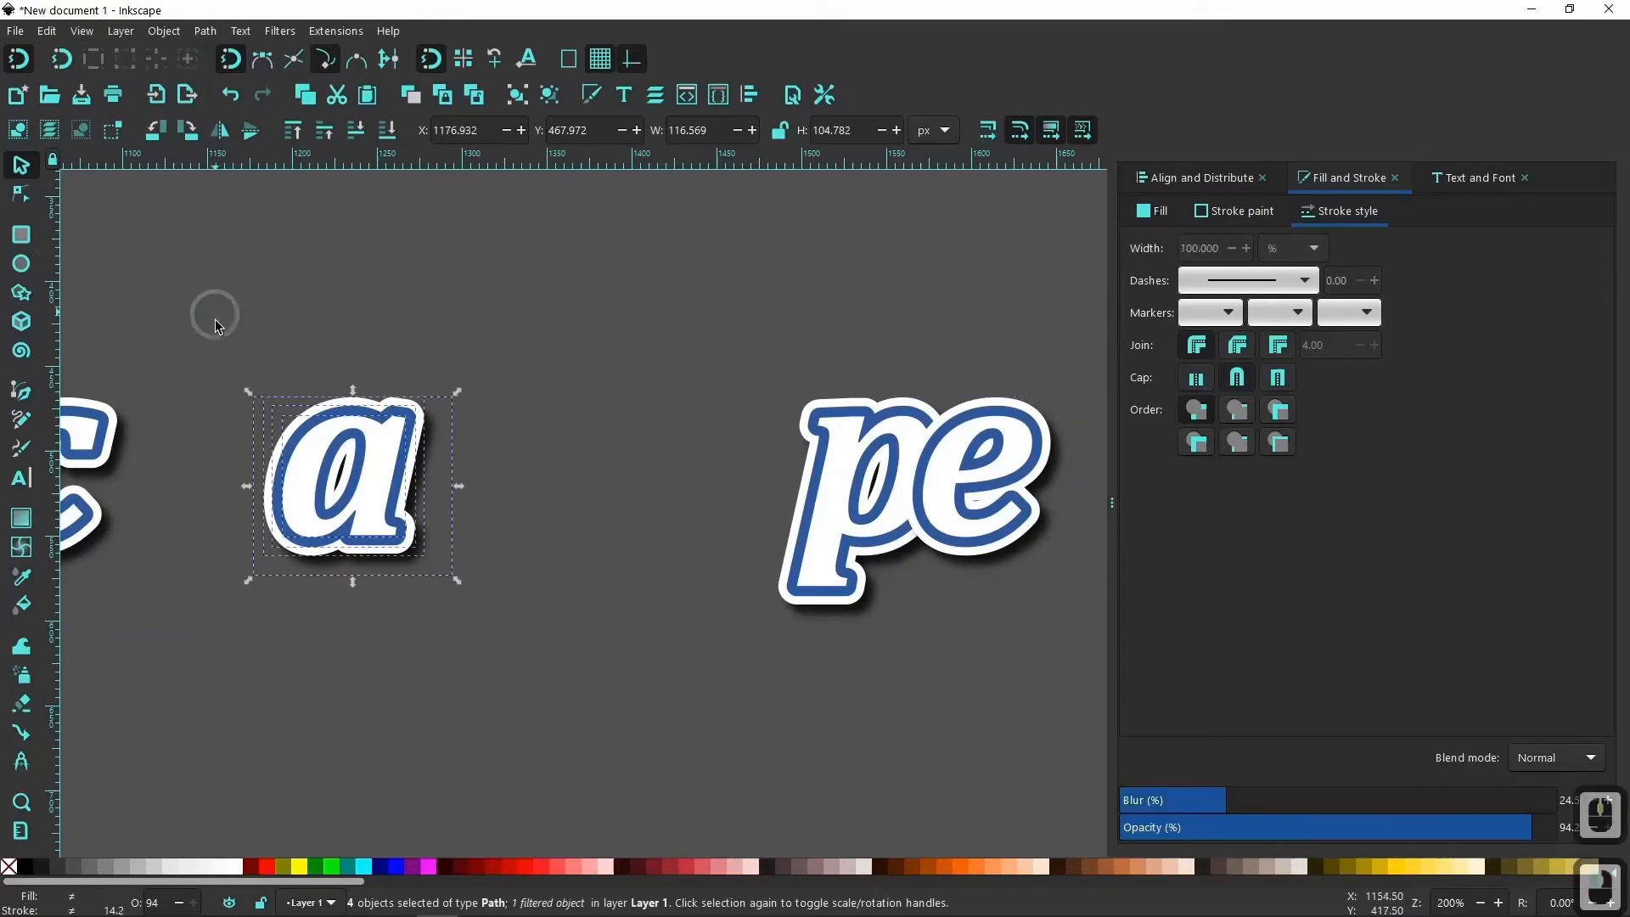
pyautogui.click(518, 96)
pyautogui.moveTo(352, 455); pyautogui.dragTo(668, 623)
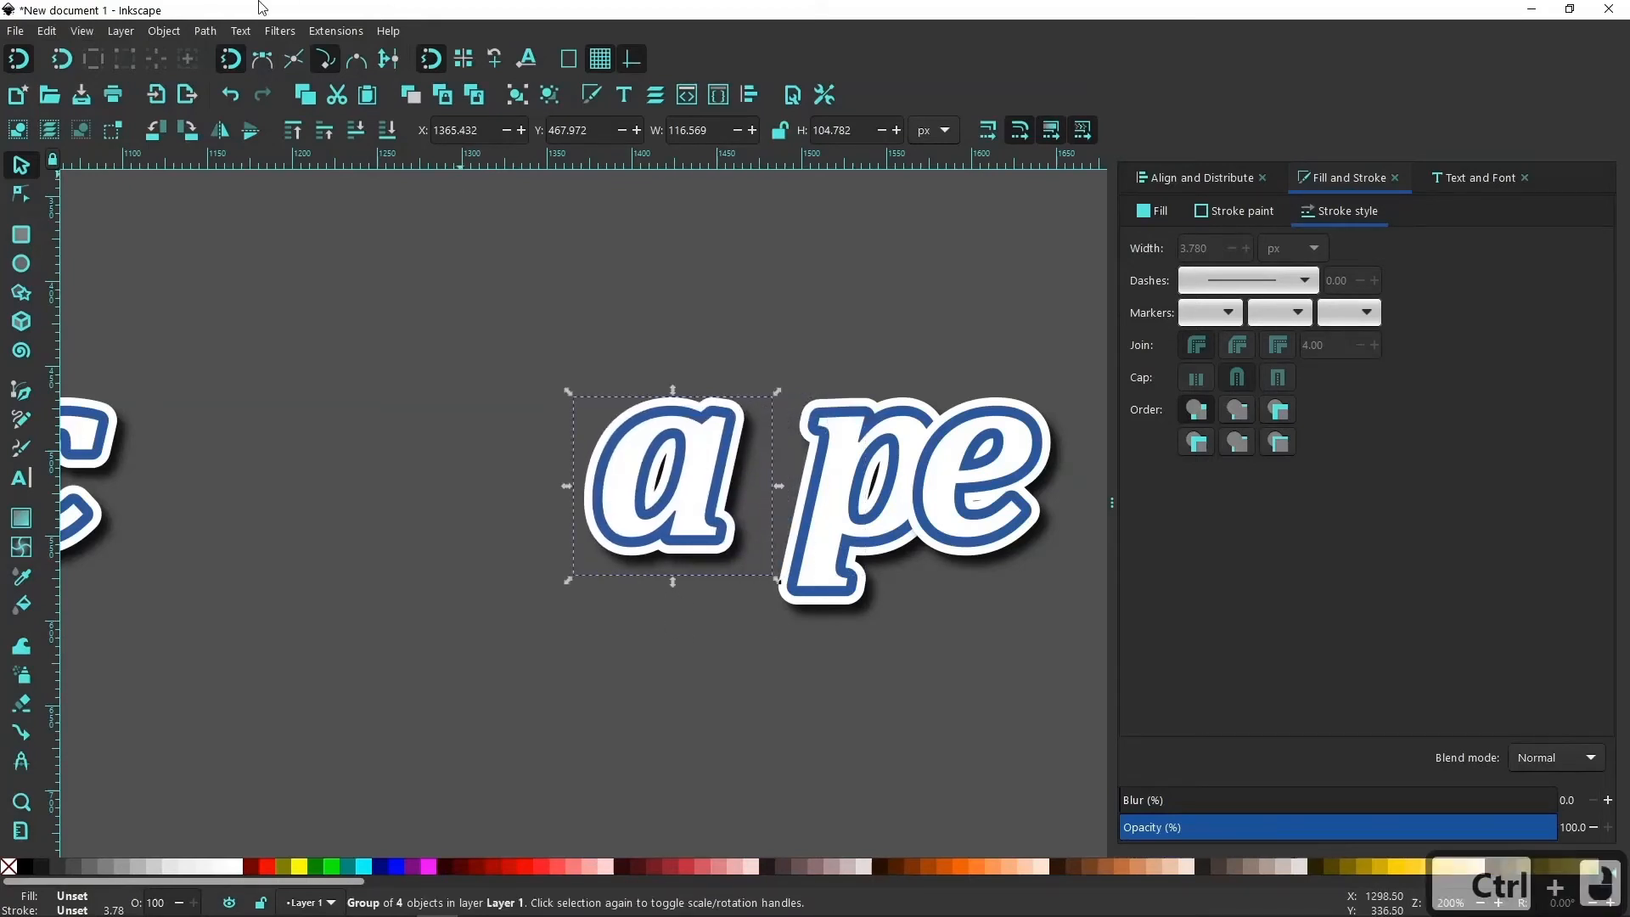
# Turn off alignment and node snapping, and move the "a" group horizontally to about X 1423 px so it overlaps the "p".
pyautogui.click(431, 61)
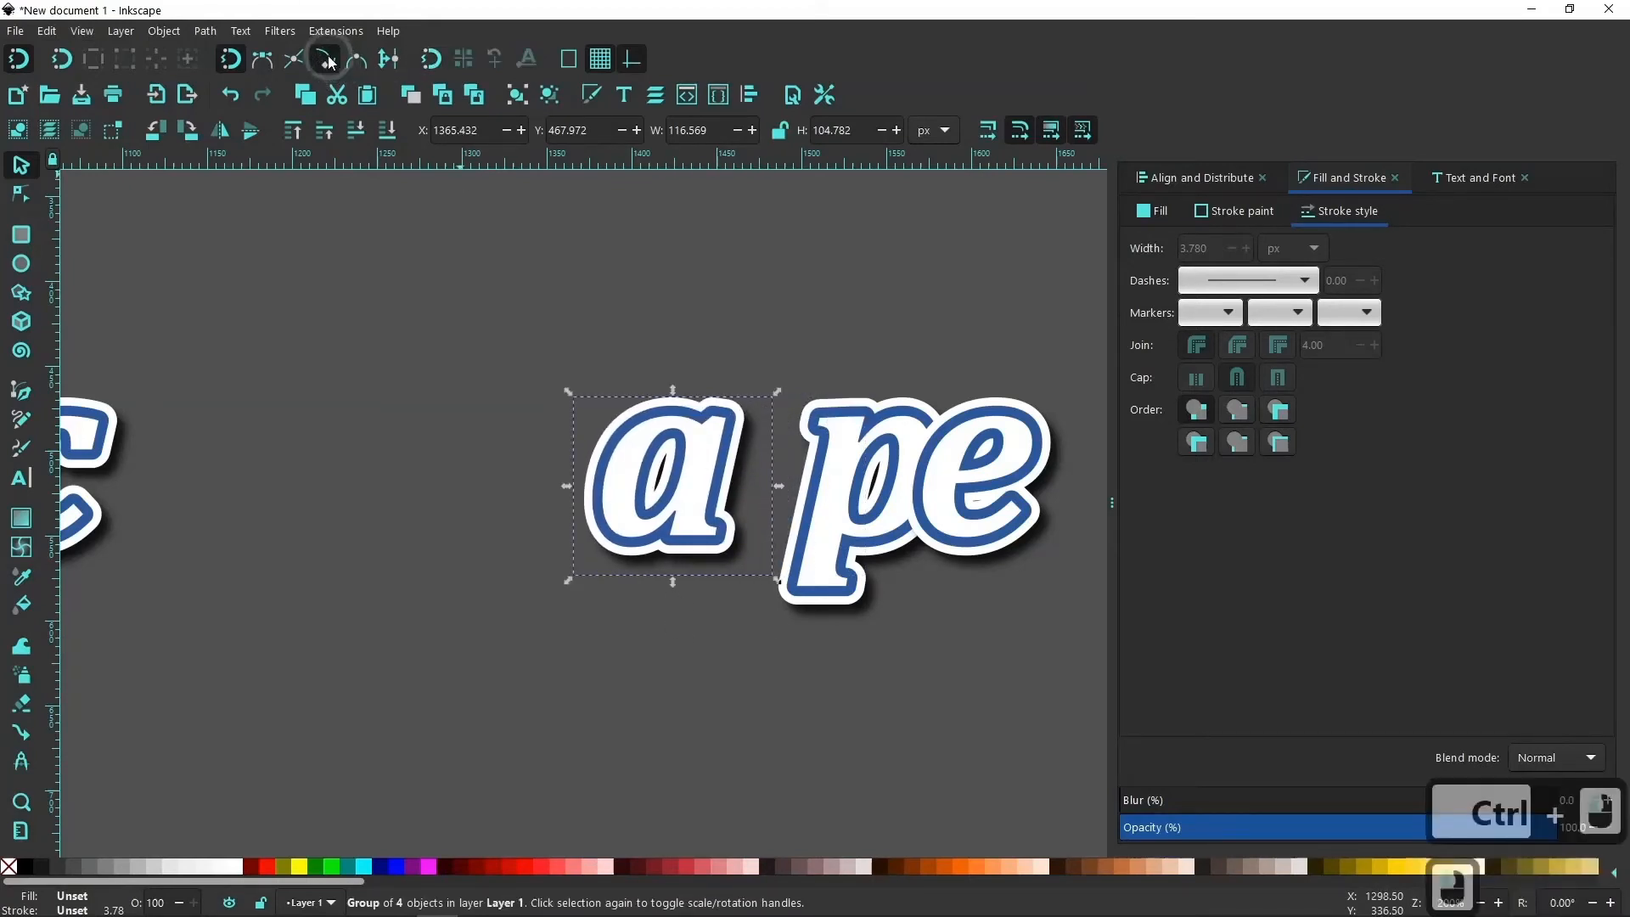
pyautogui.click(231, 60)
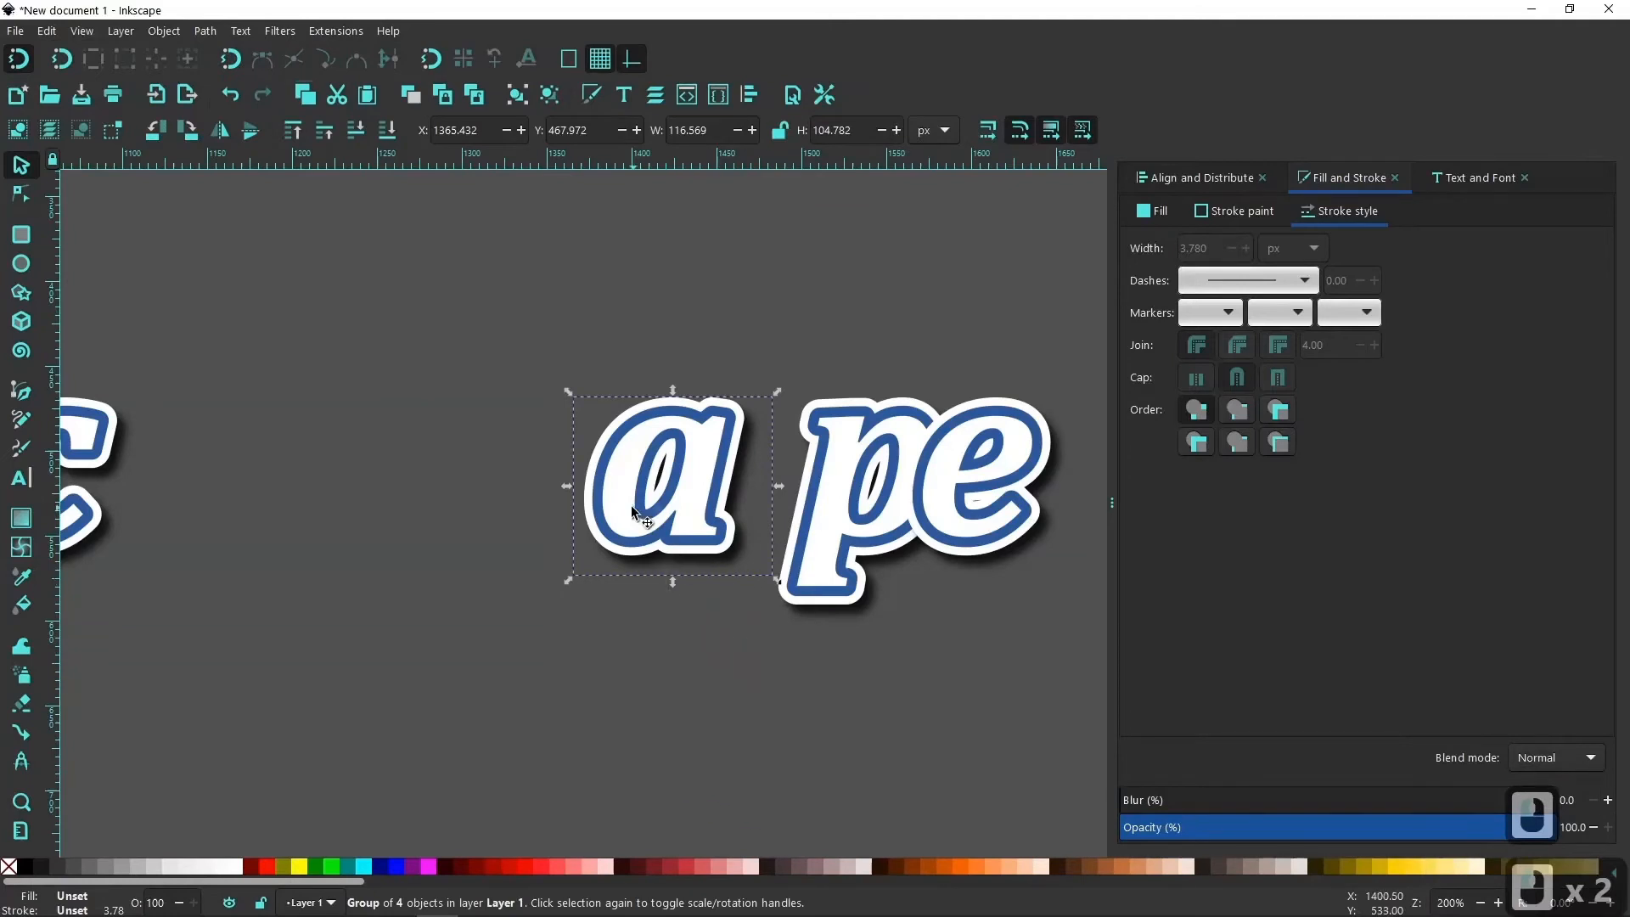
pyautogui.moveTo(630, 506); pyautogui.dragTo(733, 523)
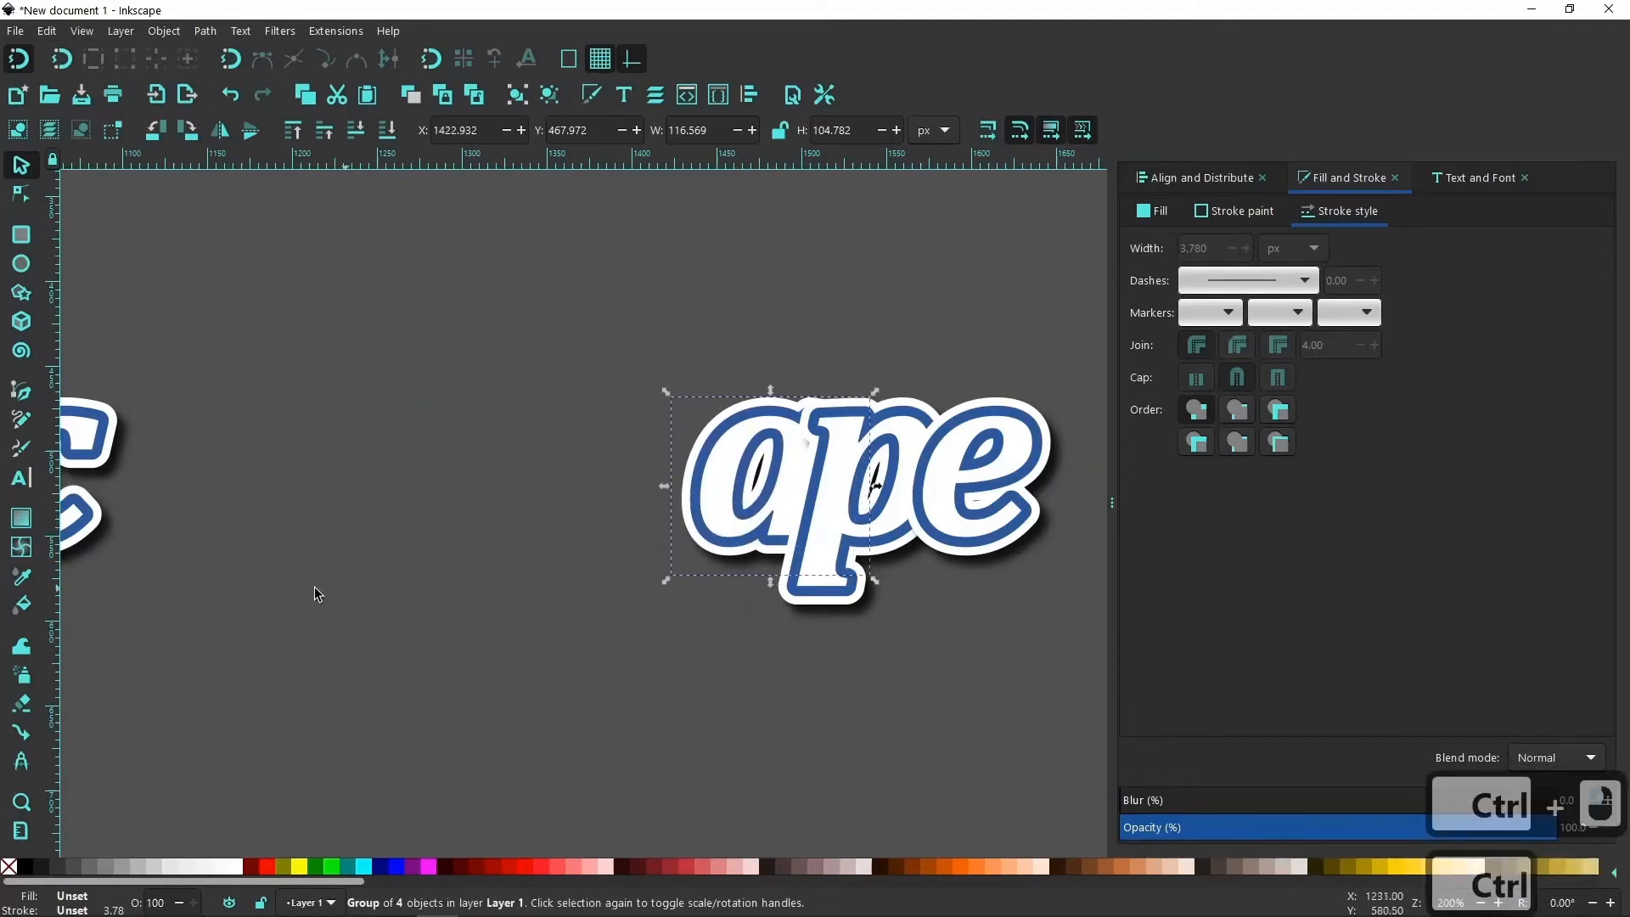
# Group the four stacked "c" paths, shadow included, and move the group horizontally against the "a", at about X 1372 px.
pyautogui.moveTo(247, 581); pyautogui.dragTo(527, 587)
pyautogui.moveTo(363, 550); pyautogui.dragTo(299, 416)
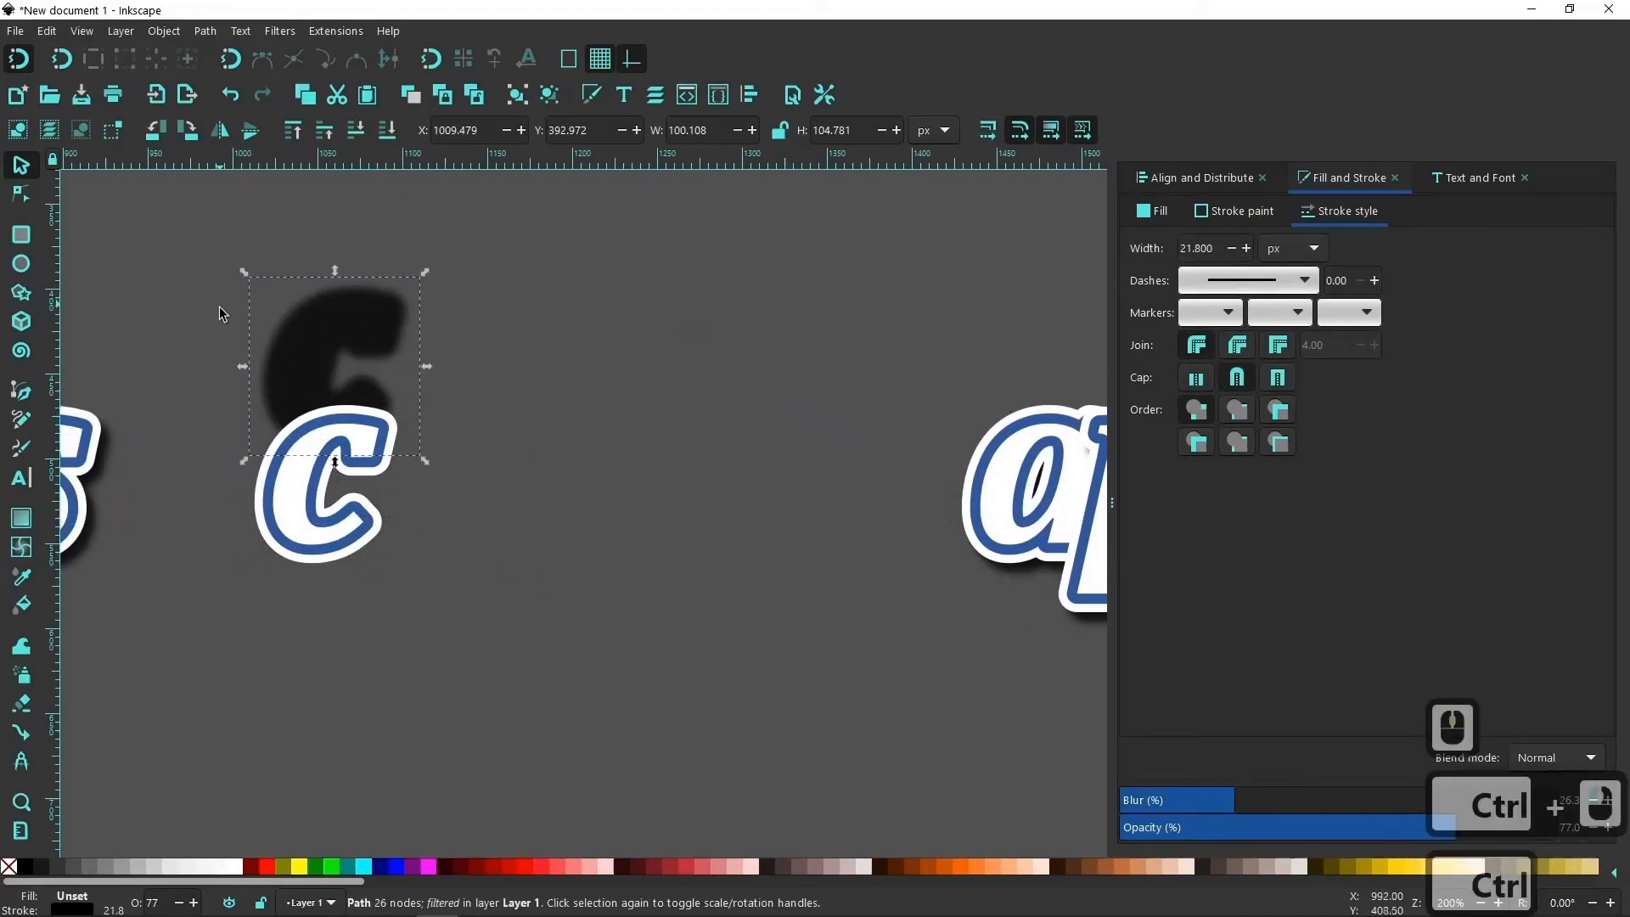
pyautogui.hotkey('ctrl', 'z')
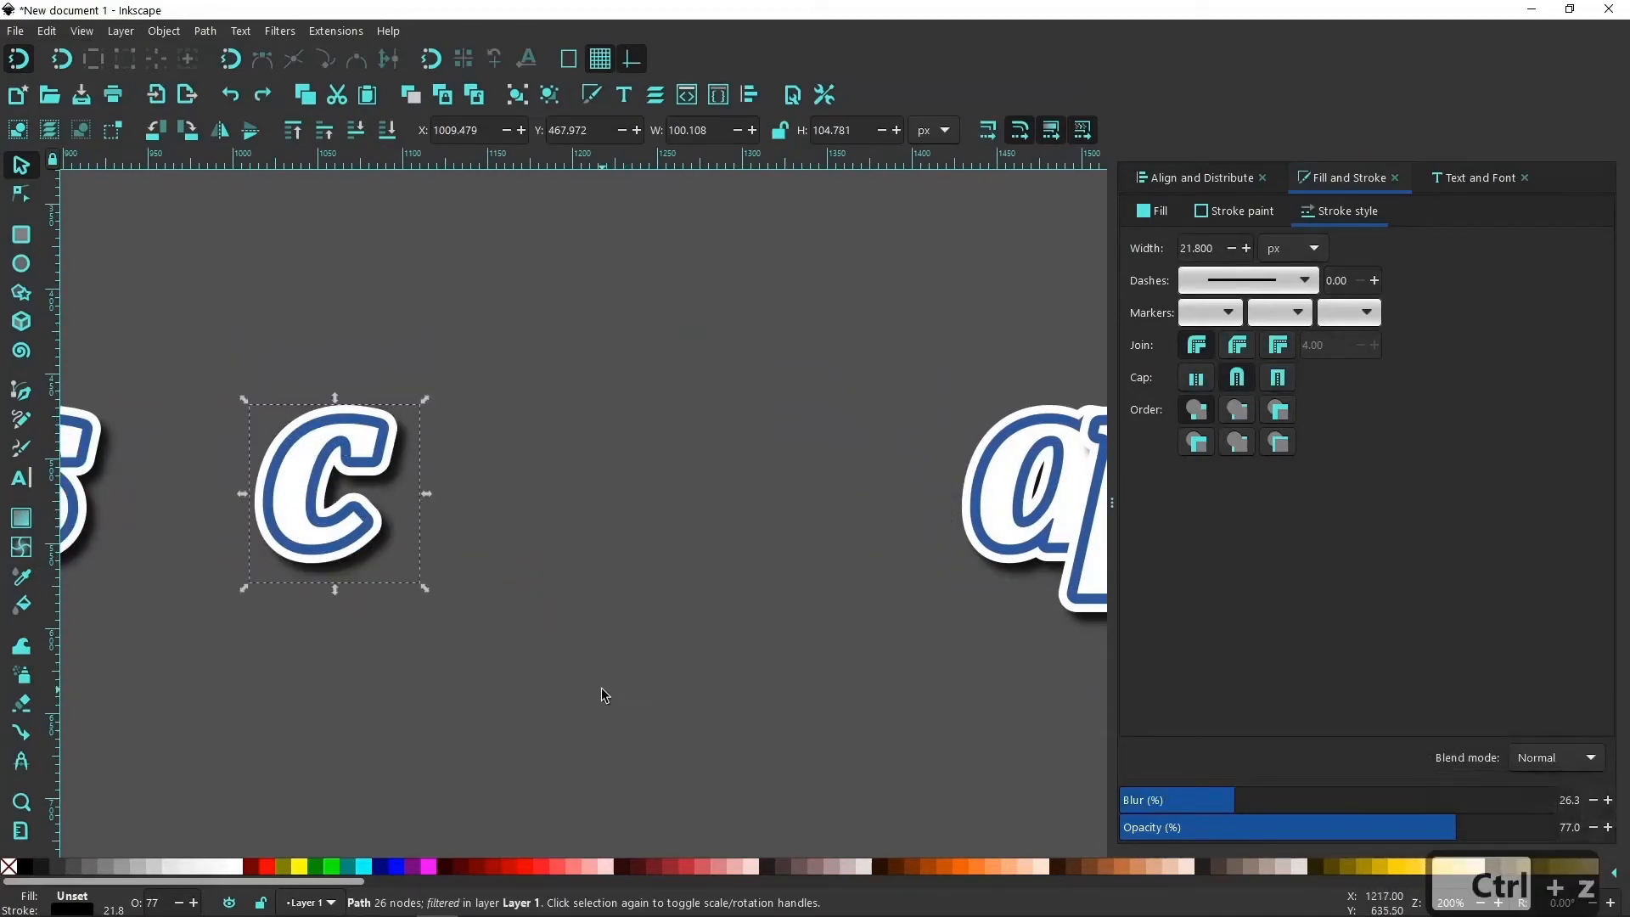
pyautogui.moveTo(647, 720); pyautogui.dragTo(225, 360)
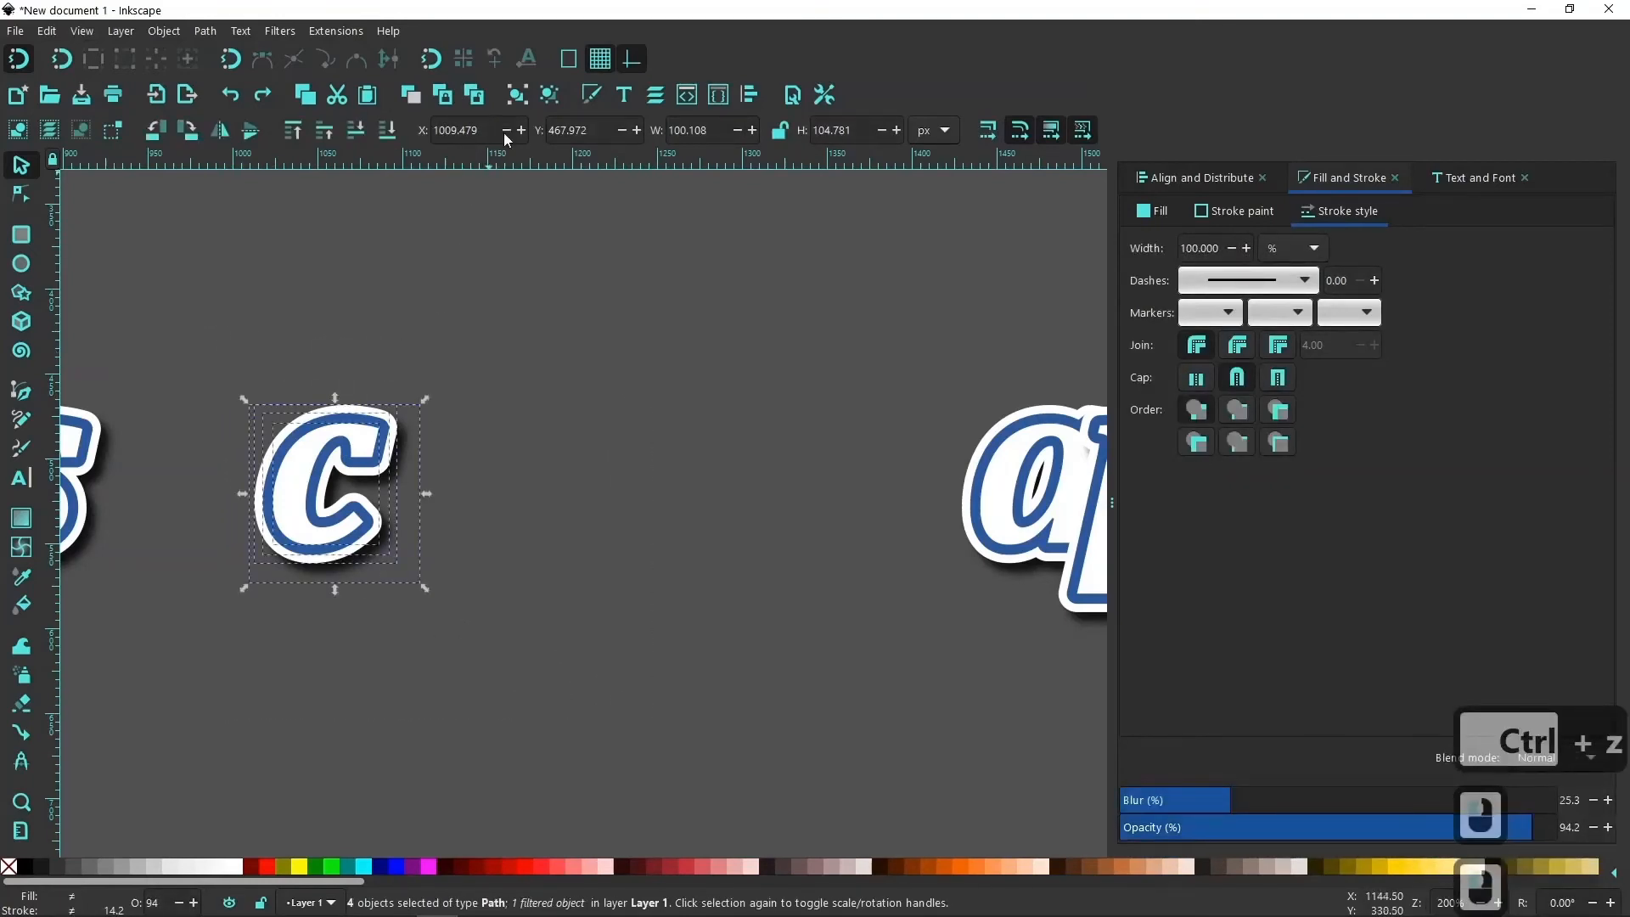
pyautogui.hotkey('ctrl', 'g')
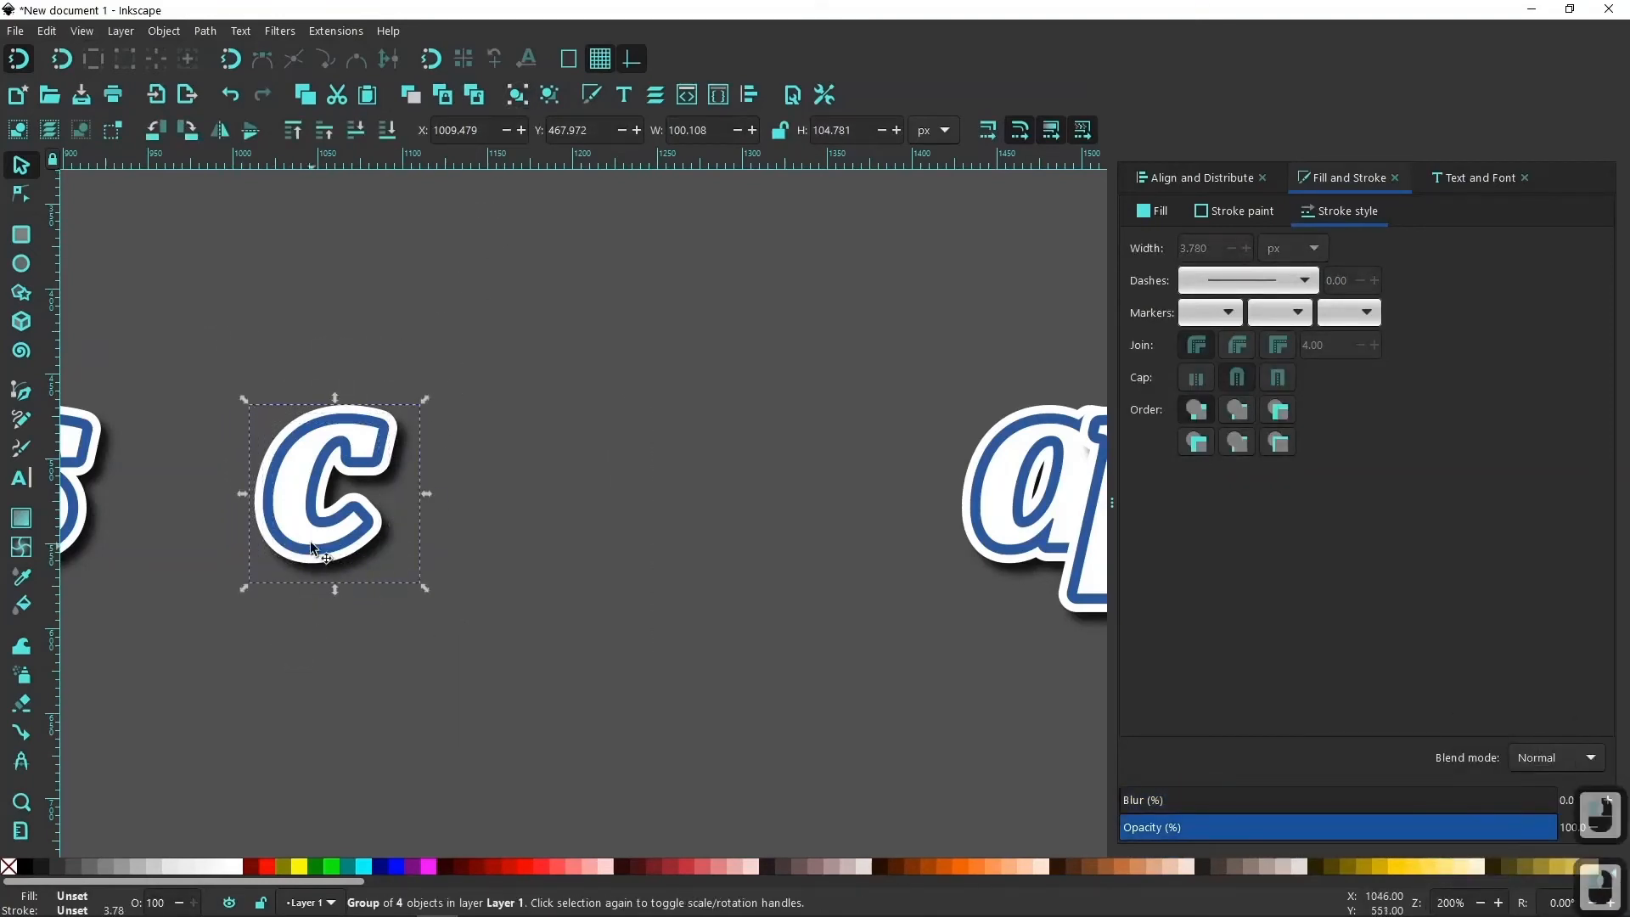
pyautogui.moveTo(310, 544); pyautogui.dragTo(930, 673)
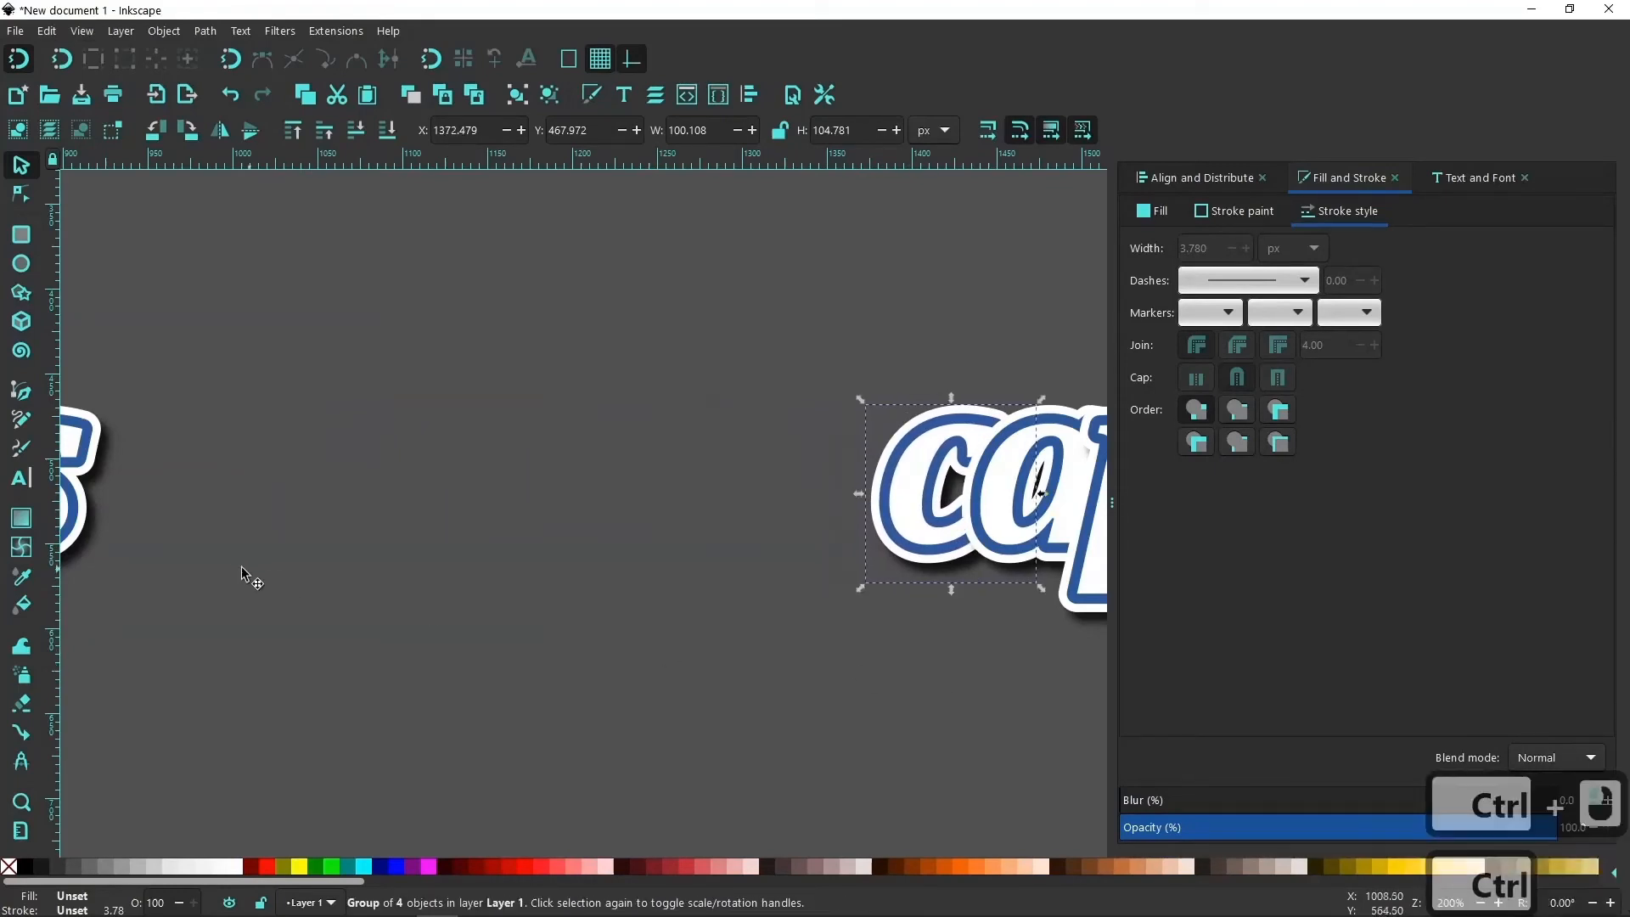
# Group the four stacked "s" paths and move the group horizontally against the "c", at about X 1317 px.
pyautogui.keyDown('ctrl'); pyautogui.scroll(-2, 235, 564); pyautogui.keyUp('ctrl')
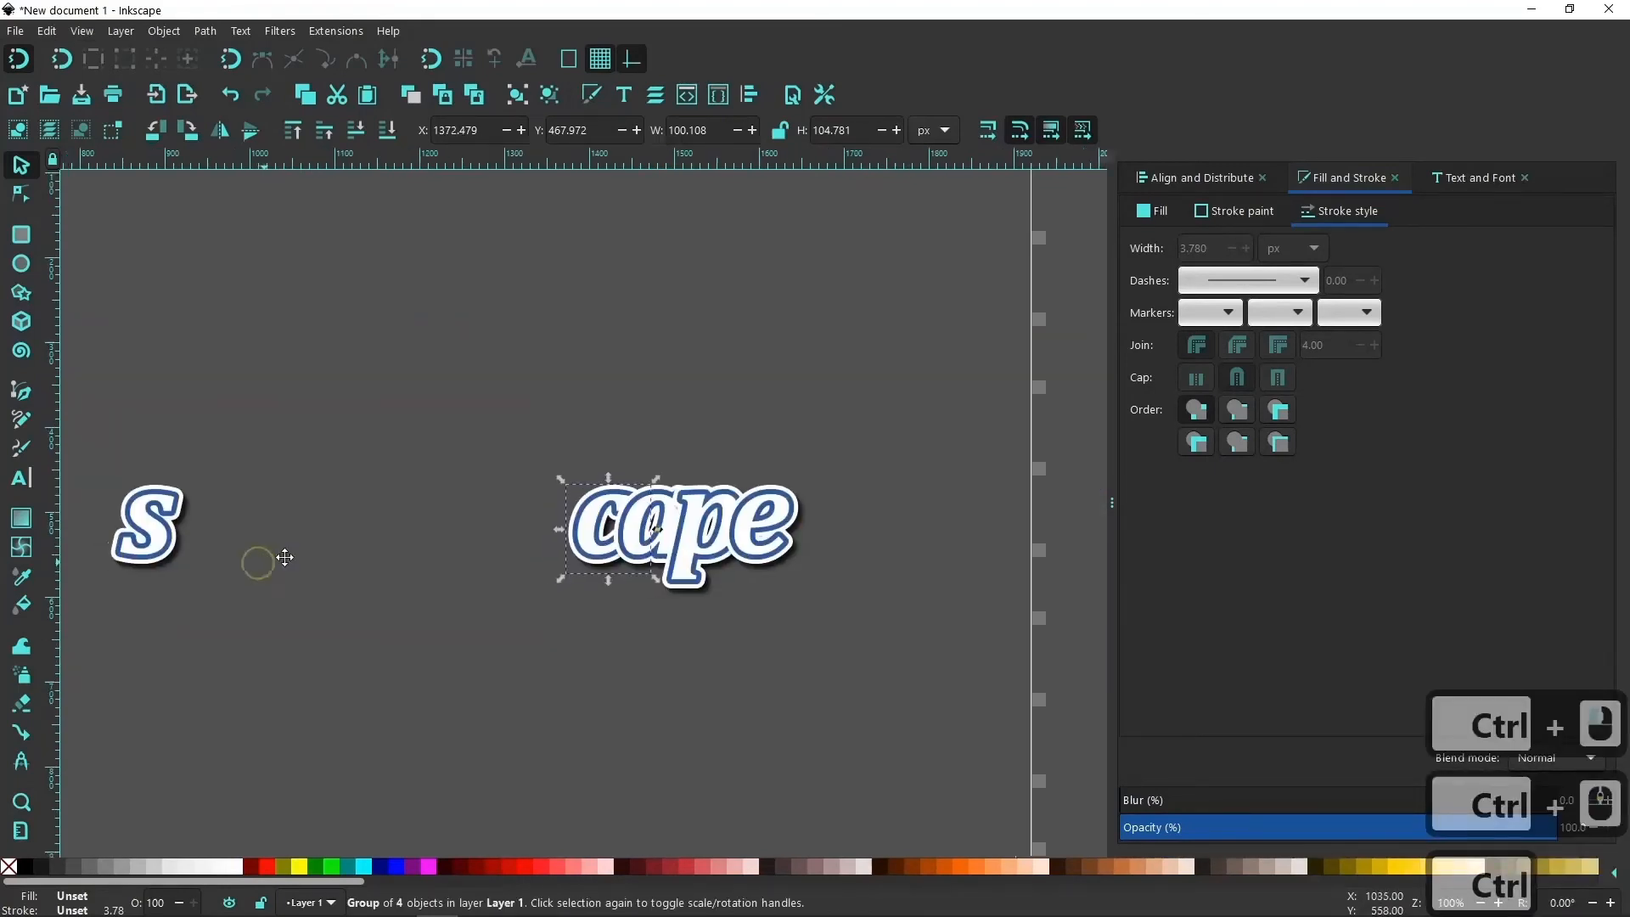
pyautogui.moveTo(284, 556); pyautogui.dragTo(444, 534)
pyautogui.moveTo(457, 608); pyautogui.dragTo(273, 399)
pyautogui.click(519, 96)
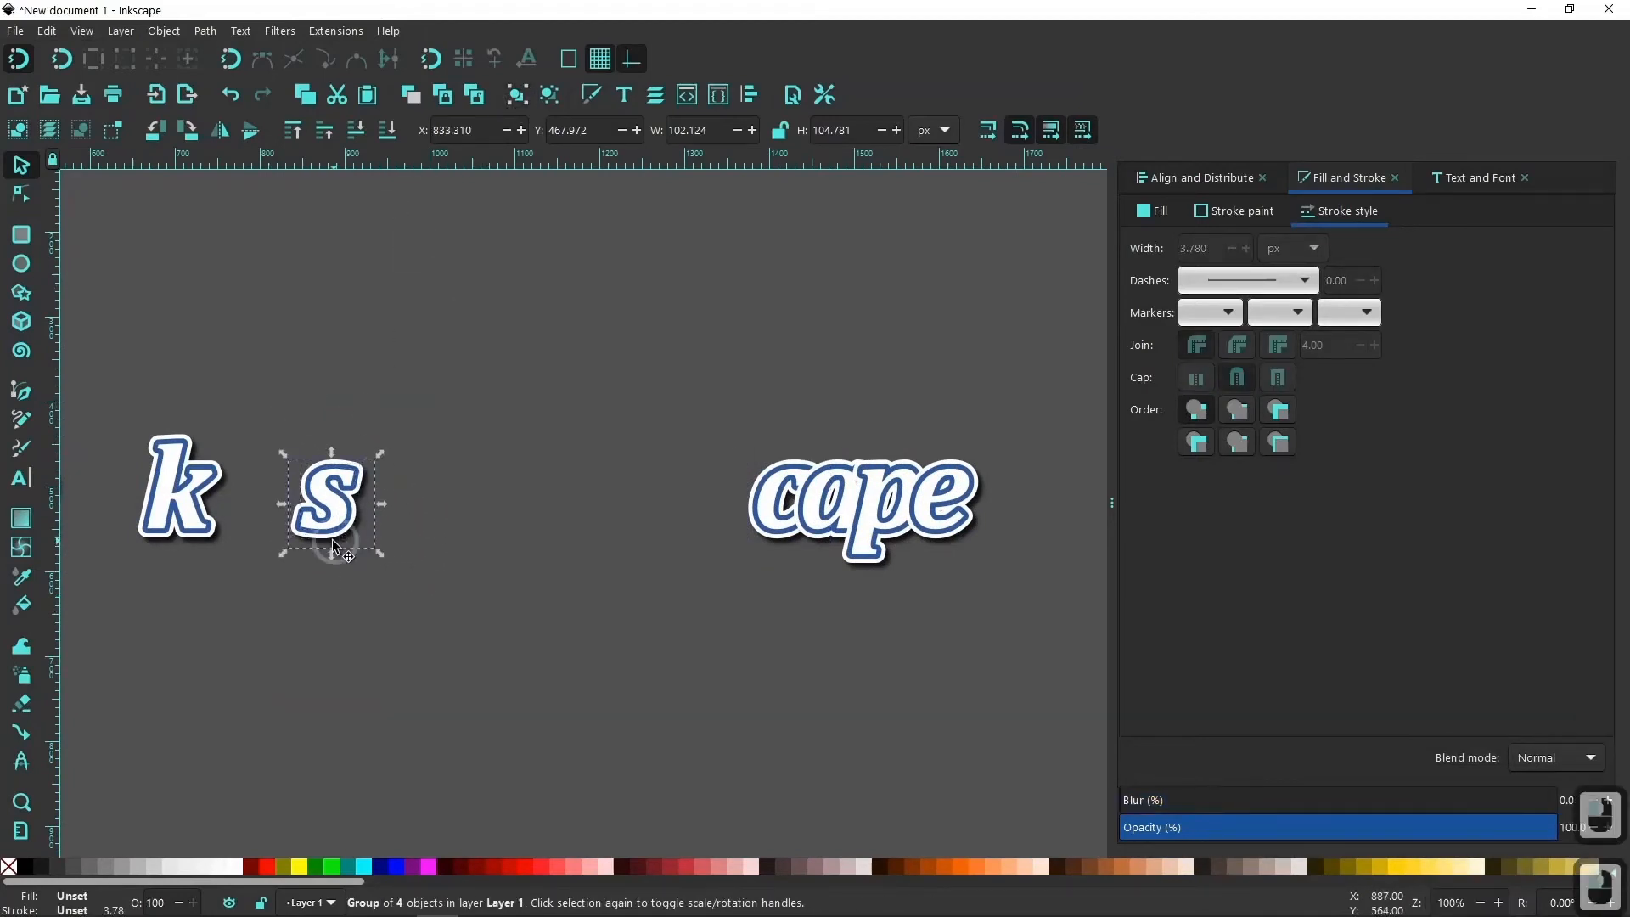
pyautogui.moveTo(342, 552); pyautogui.dragTo(742, 637)
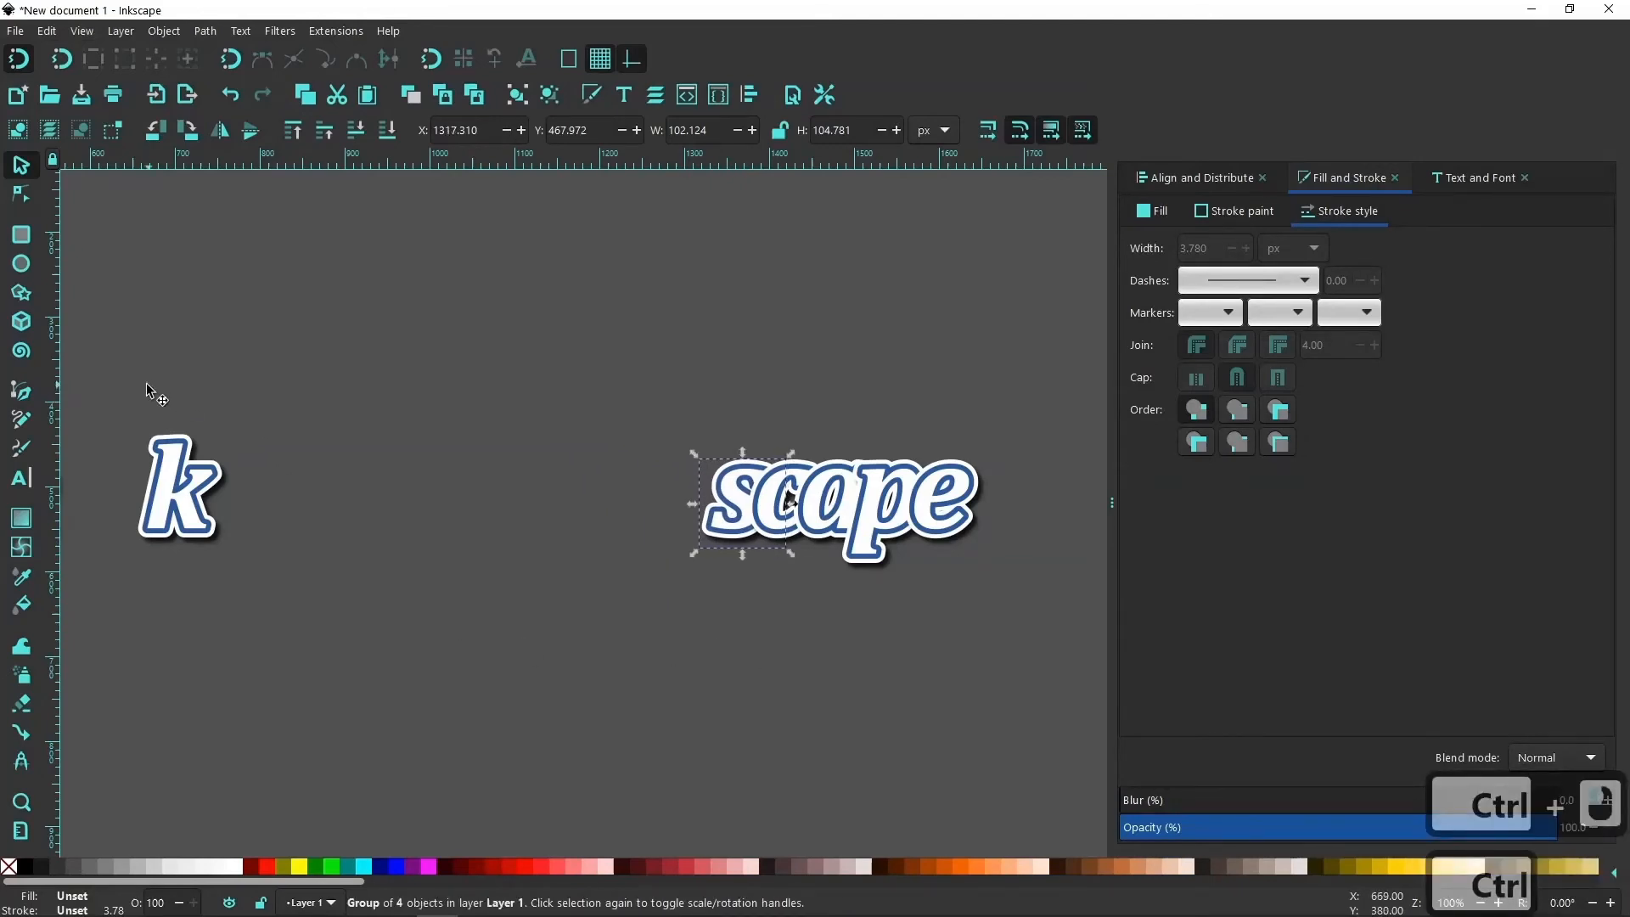
# Group the four stacked "k" paths and move the group horizontally against the "s", at about X 1249 px.
pyautogui.moveTo(146, 384); pyautogui.dragTo(109, 361)
pyautogui.click(518, 96)
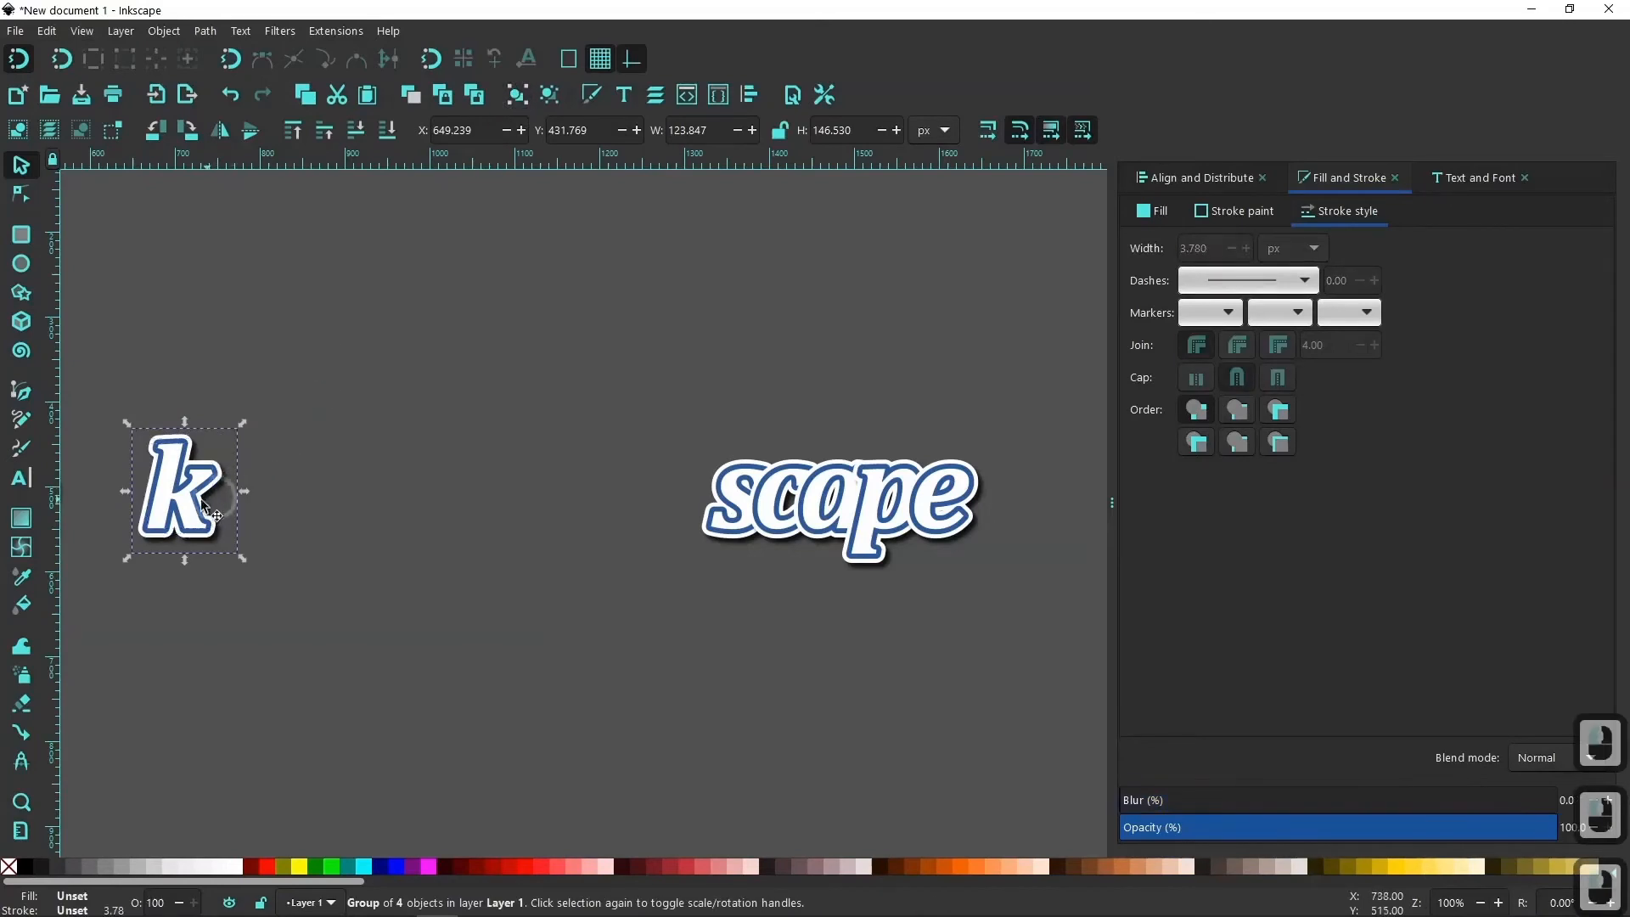
pyautogui.moveTo(204, 507); pyautogui.dragTo(694, 638)
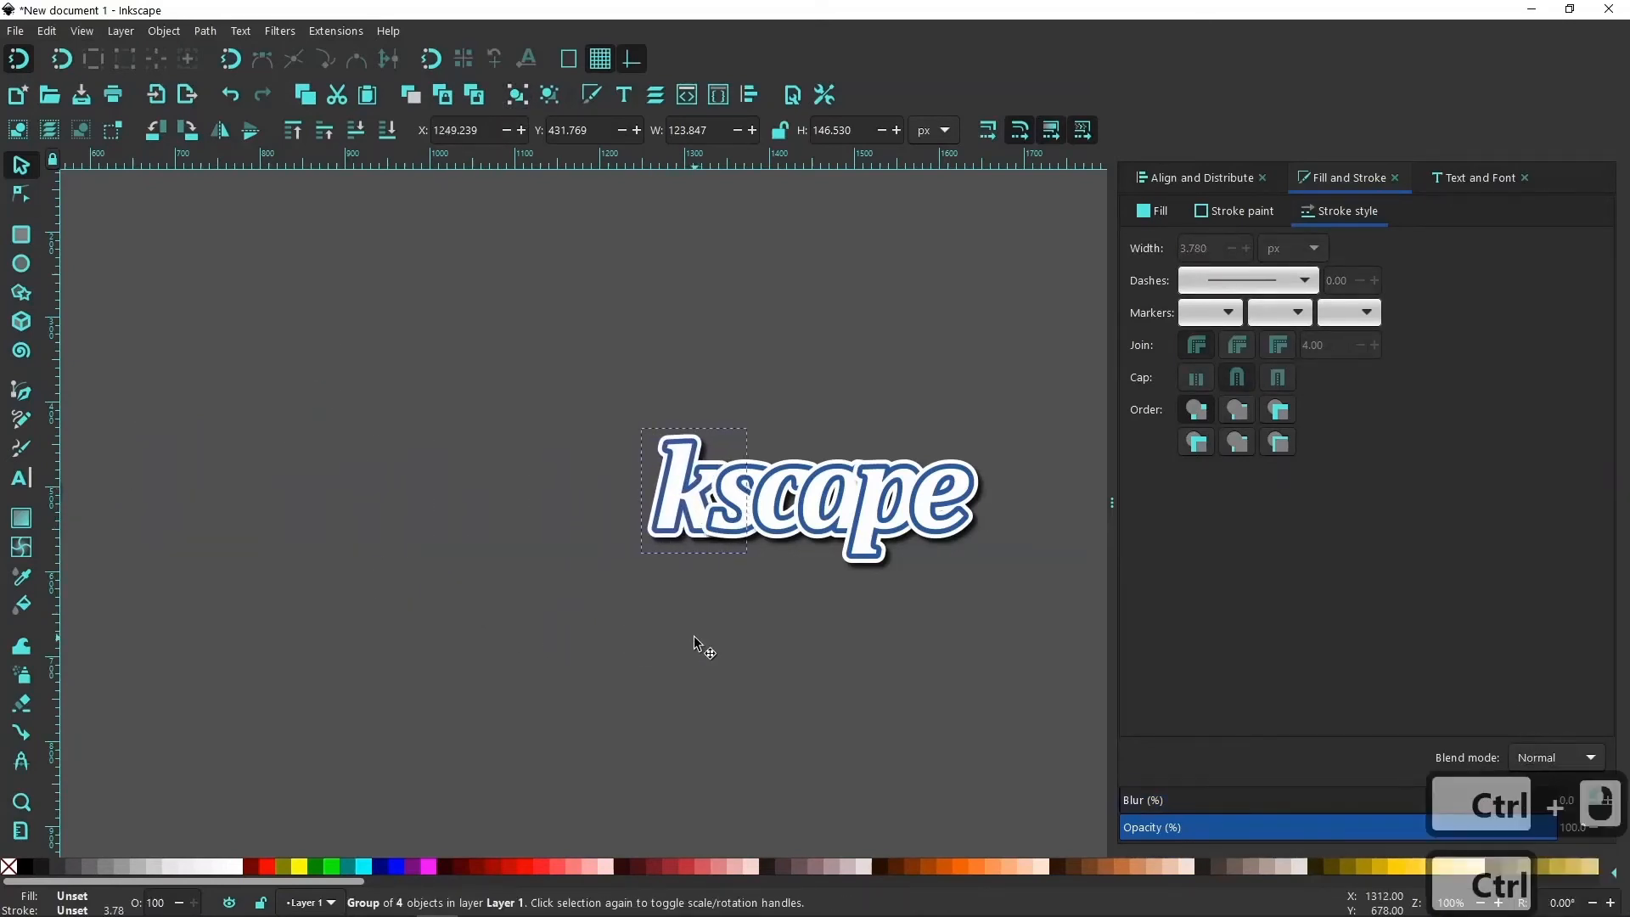
# Group the four stacked "n" paths and move the group horizontally until it slightly overlaps the "k".
pyautogui.keyDown('ctrl'); pyautogui.scroll(-2, 213, 548); pyautogui.keyUp('ctrl')
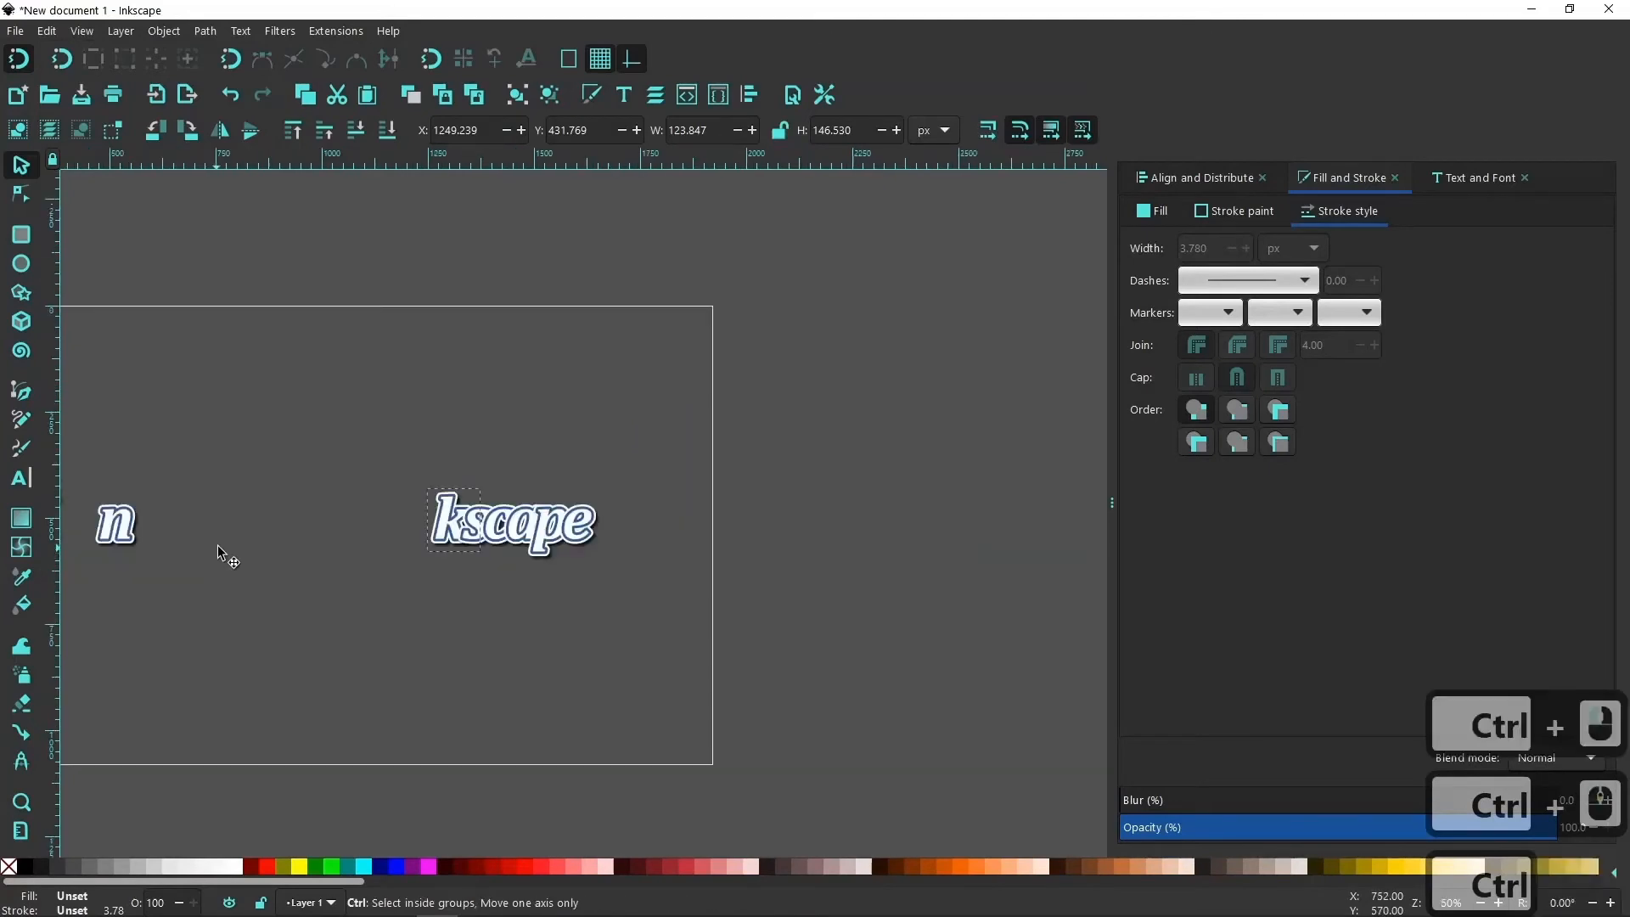
pyautogui.moveTo(418, 582); pyautogui.dragTo(309, 443)
pyautogui.click(516, 94)
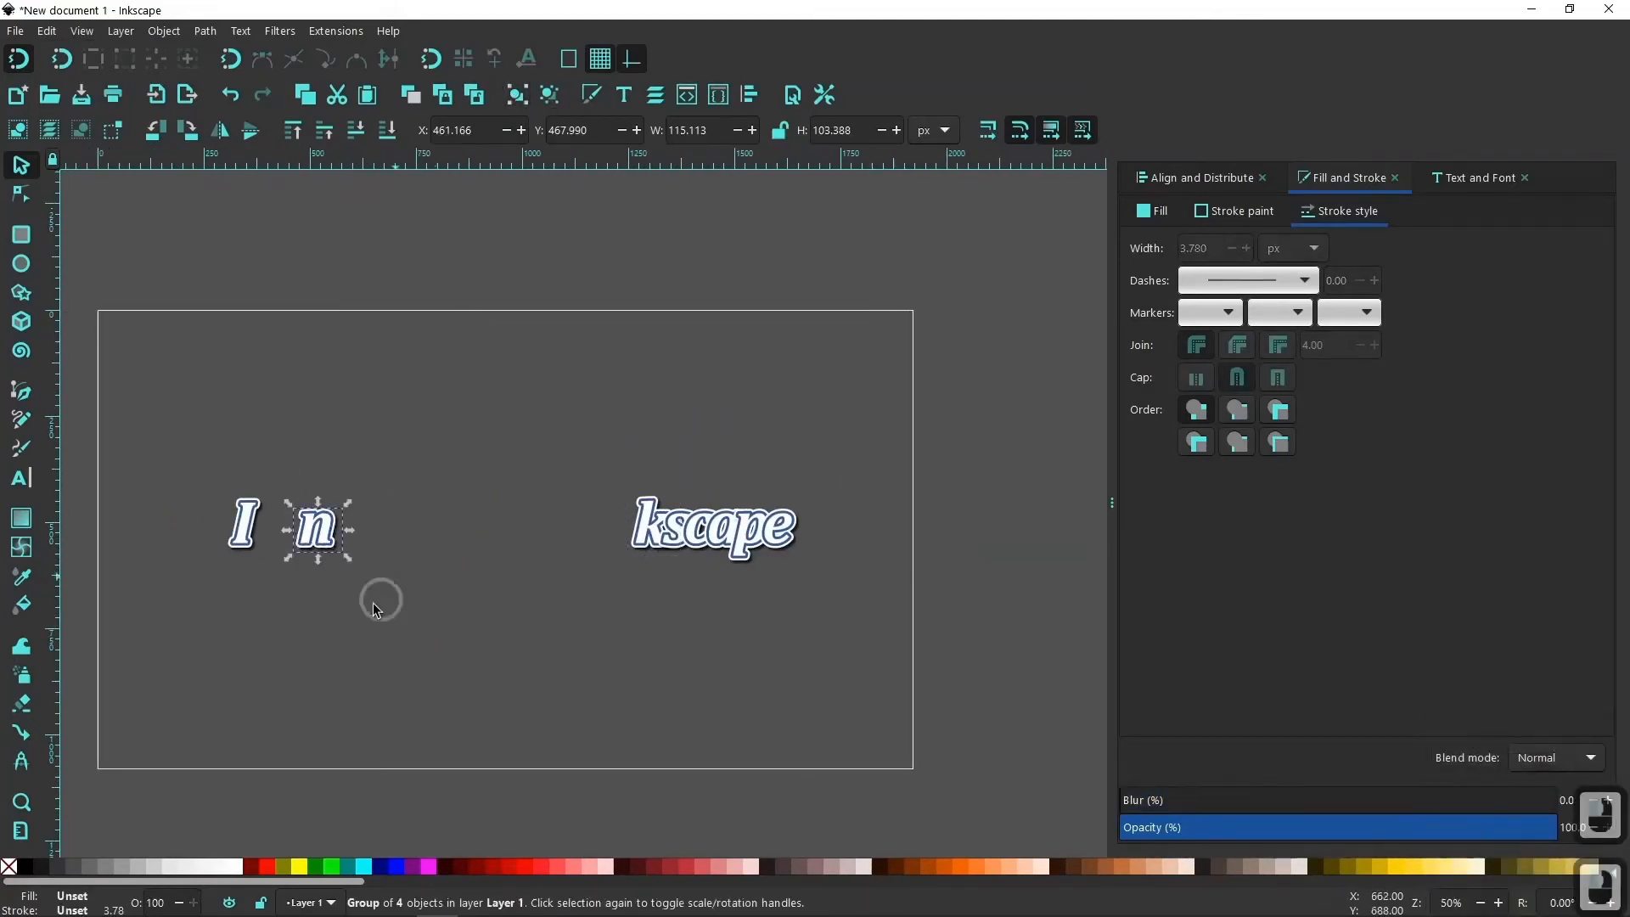
pyautogui.moveTo(339, 536); pyautogui.dragTo(658, 684)
# Group the four stacked "I" paths and move the group horizontally until it slightly overlaps the "n".
pyautogui.moveTo(155, 444); pyautogui.dragTo(340, 599)
pyautogui.click(522, 102)
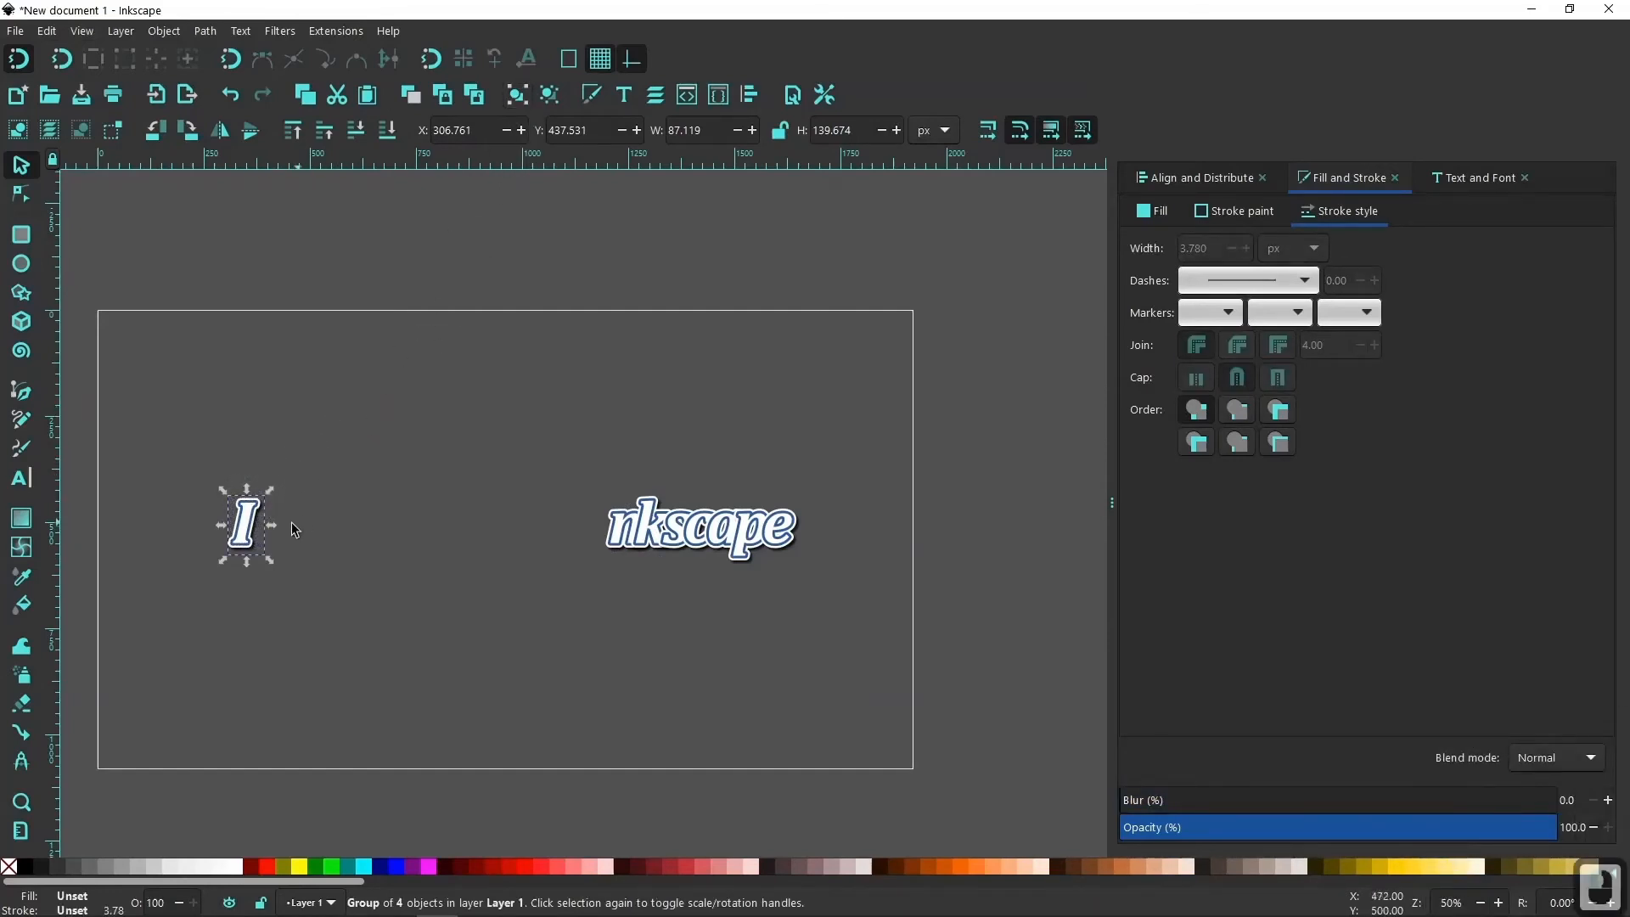
pyautogui.moveTo(253, 540); pyautogui.dragTo(616, 625)
# Move all eight letter groups together to the middle of the page, at about X 717, Y 416 px, and deselect them.
pyautogui.moveTo(514, 404); pyautogui.dragTo(844, 641)
pyautogui.moveTo(721, 532); pyautogui.dragTo(532, 526)
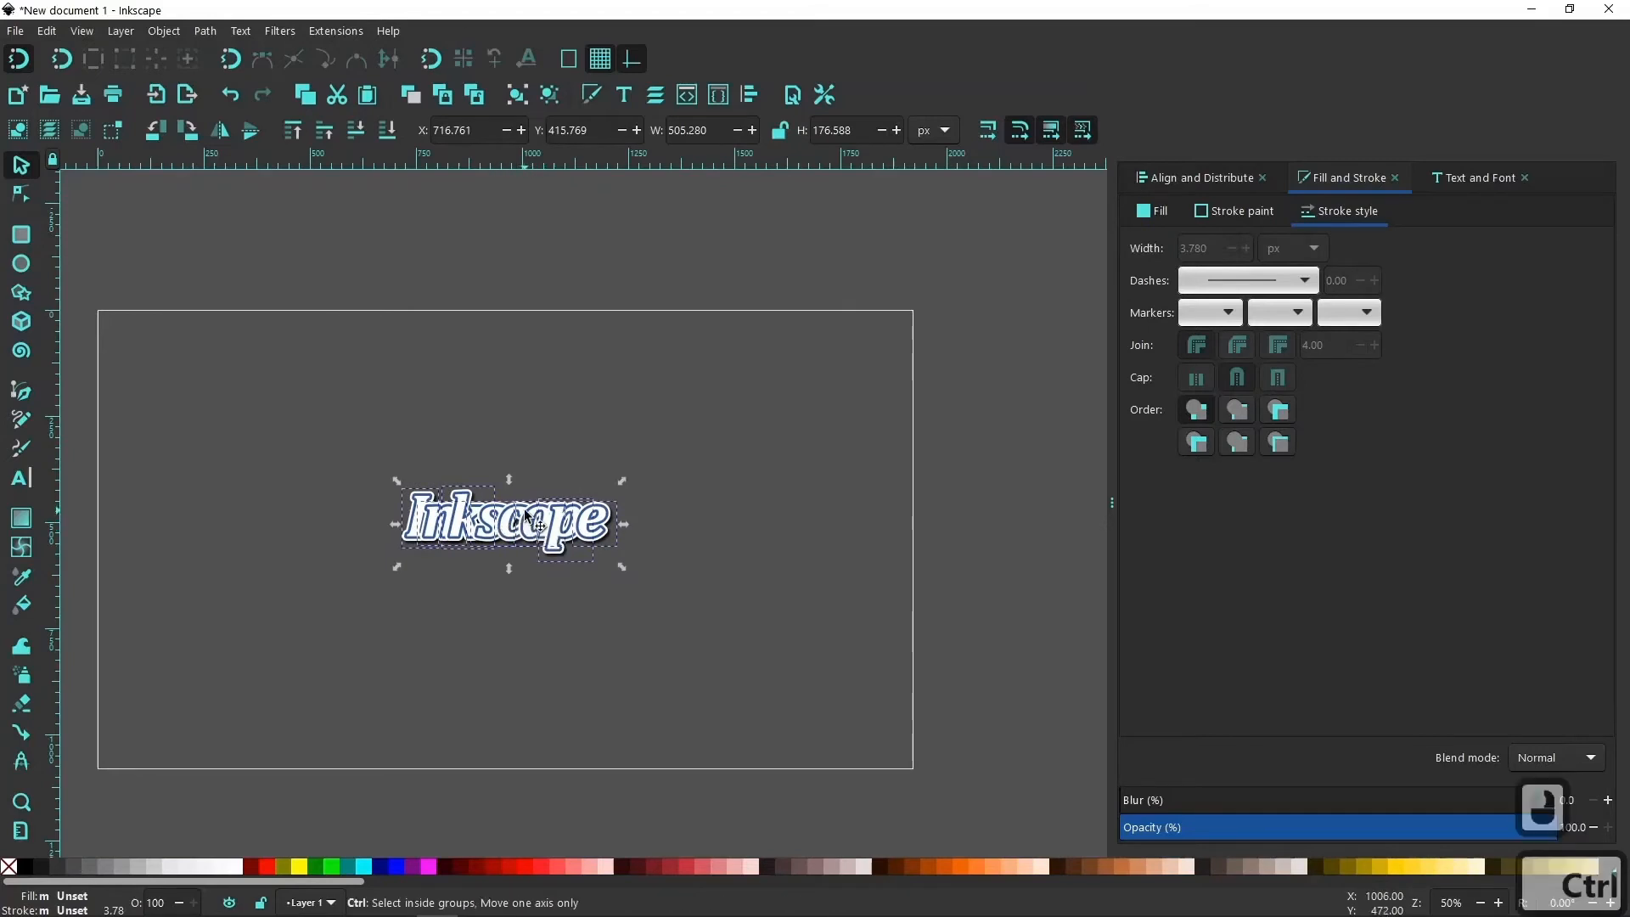
pyautogui.keyDown('ctrl'); pyautogui.scroll(2, 526, 530); pyautogui.keyUp('ctrl')
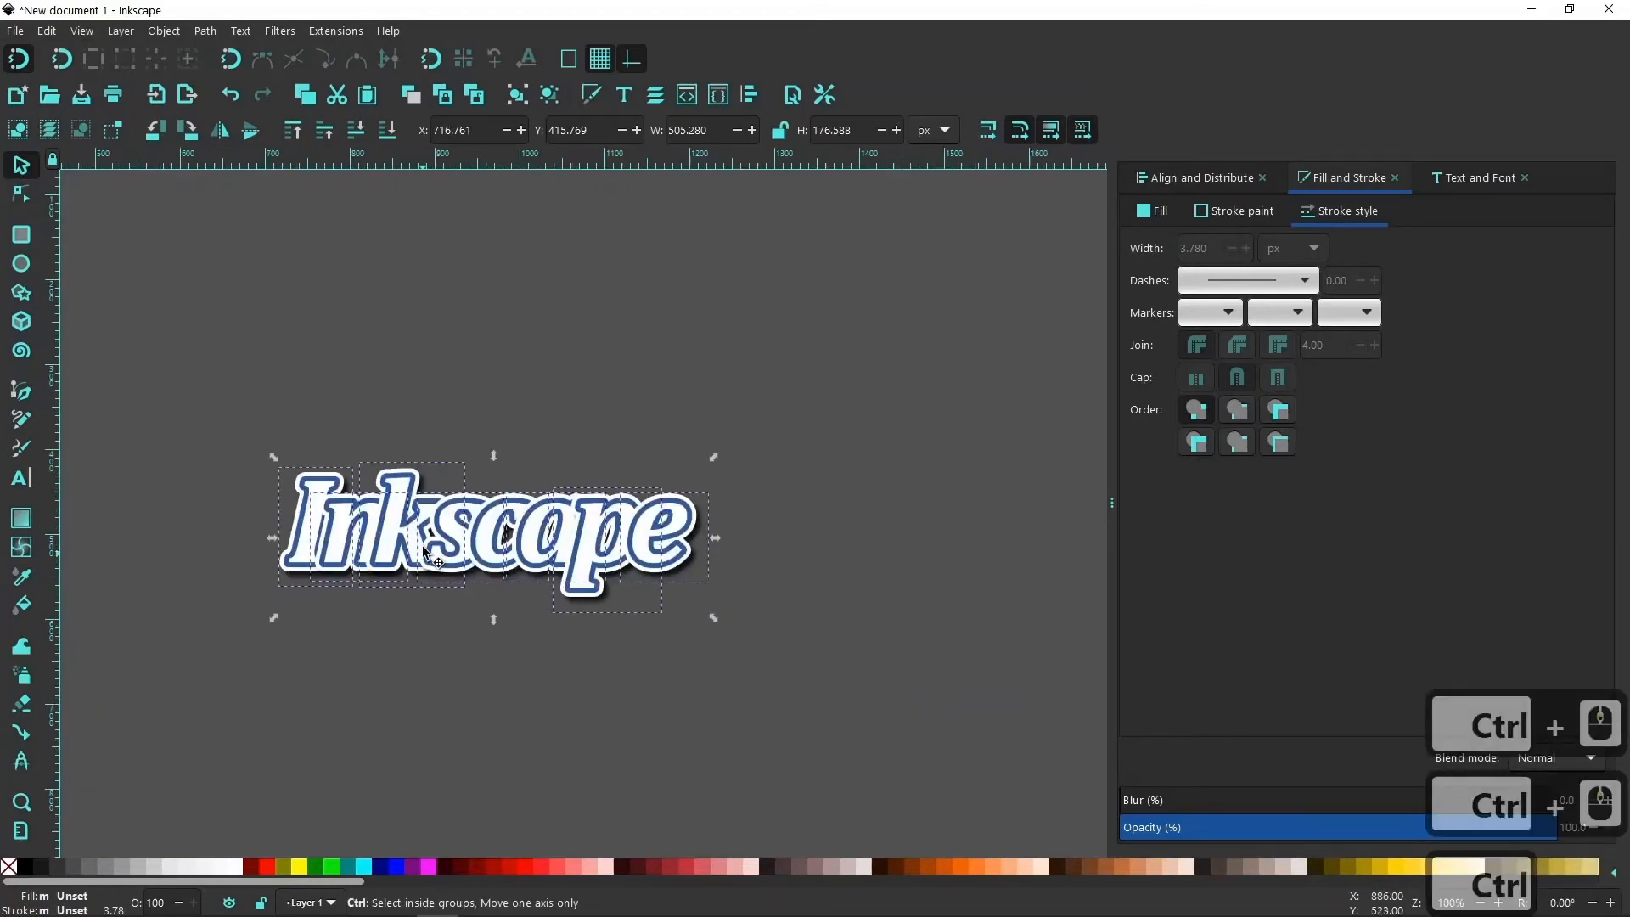
pyautogui.keyDown('ctrl'); pyautogui.scroll(1, 432, 547); pyautogui.keyUp('ctrl')
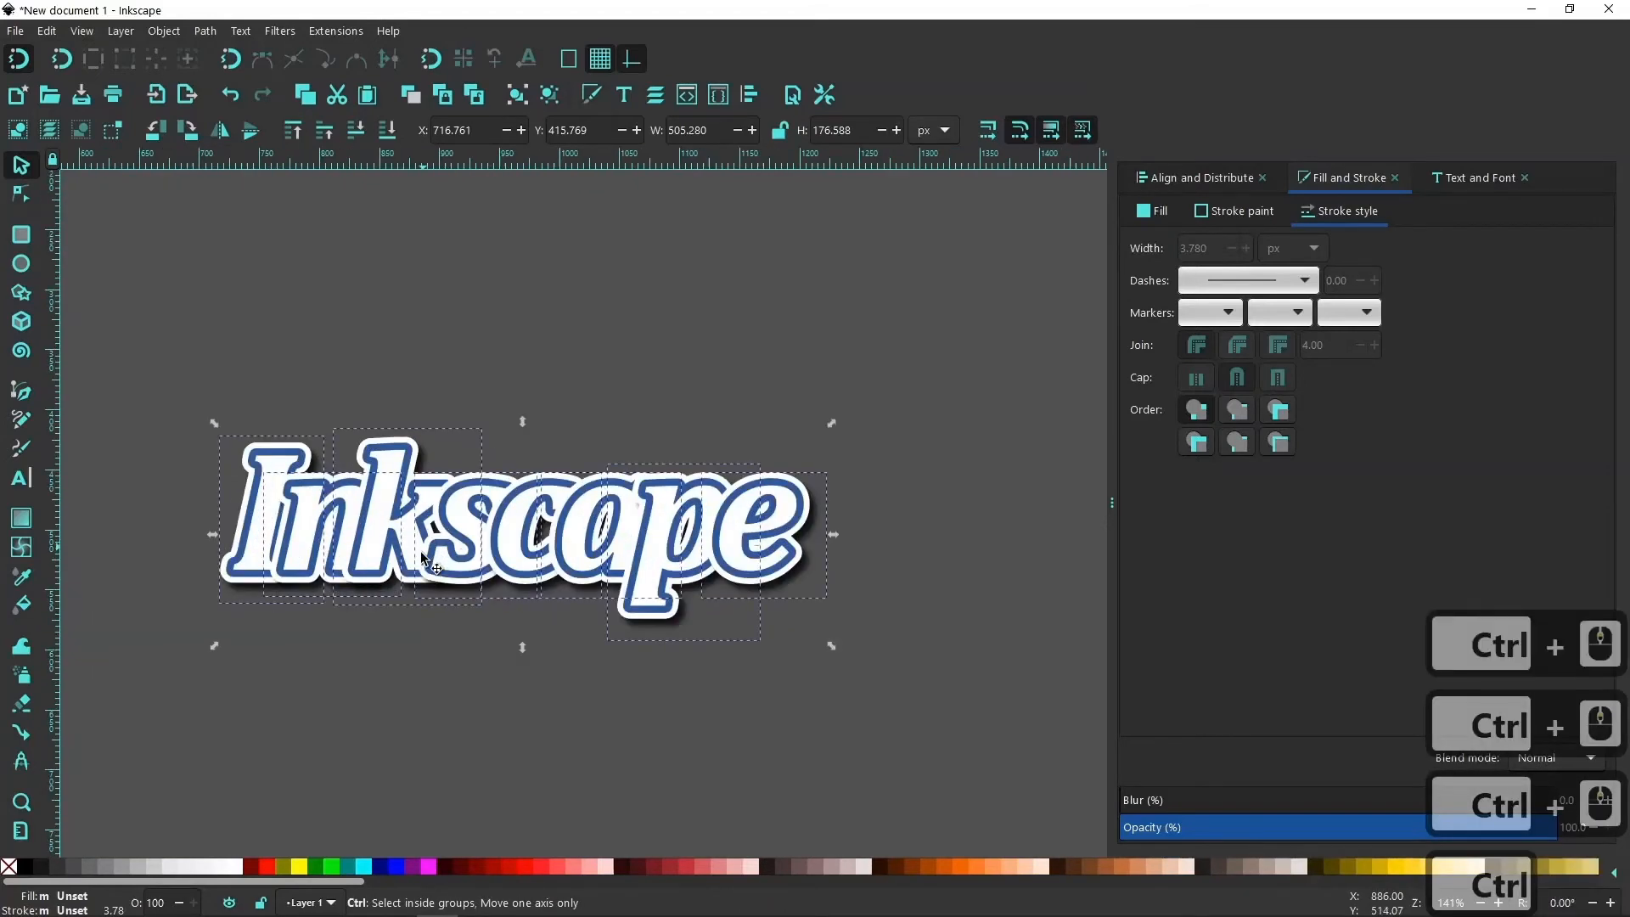
pyautogui.click(457, 684)
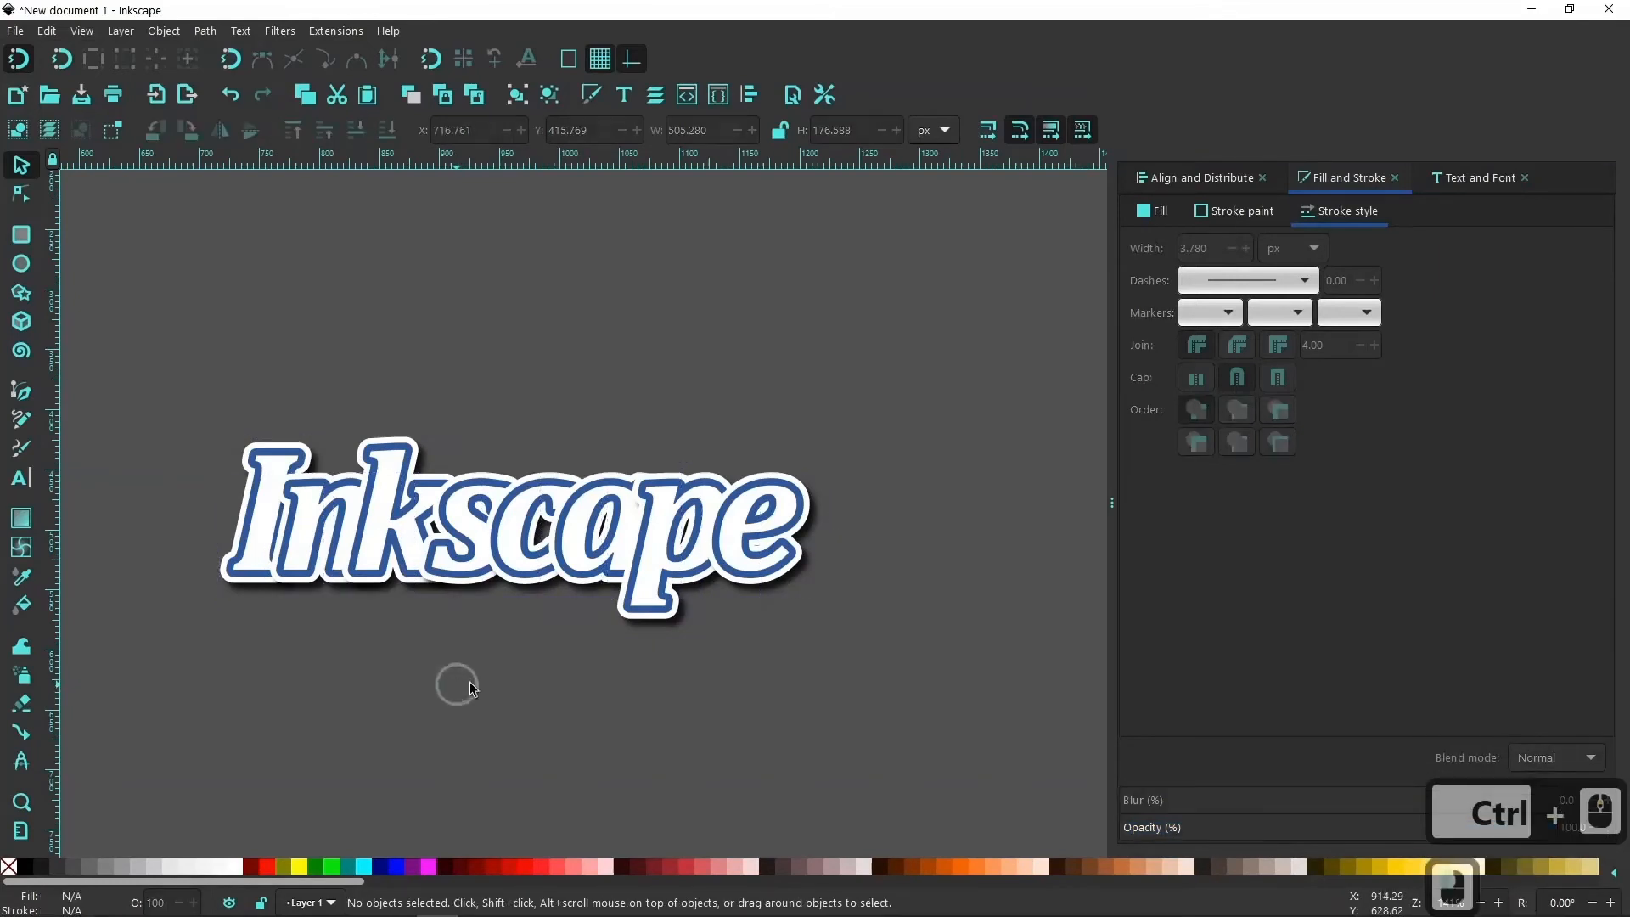
# Raise the "I" group to the top of the stack, and lower the "k" and the "s" to the bottom.
pyautogui.click(247, 533)
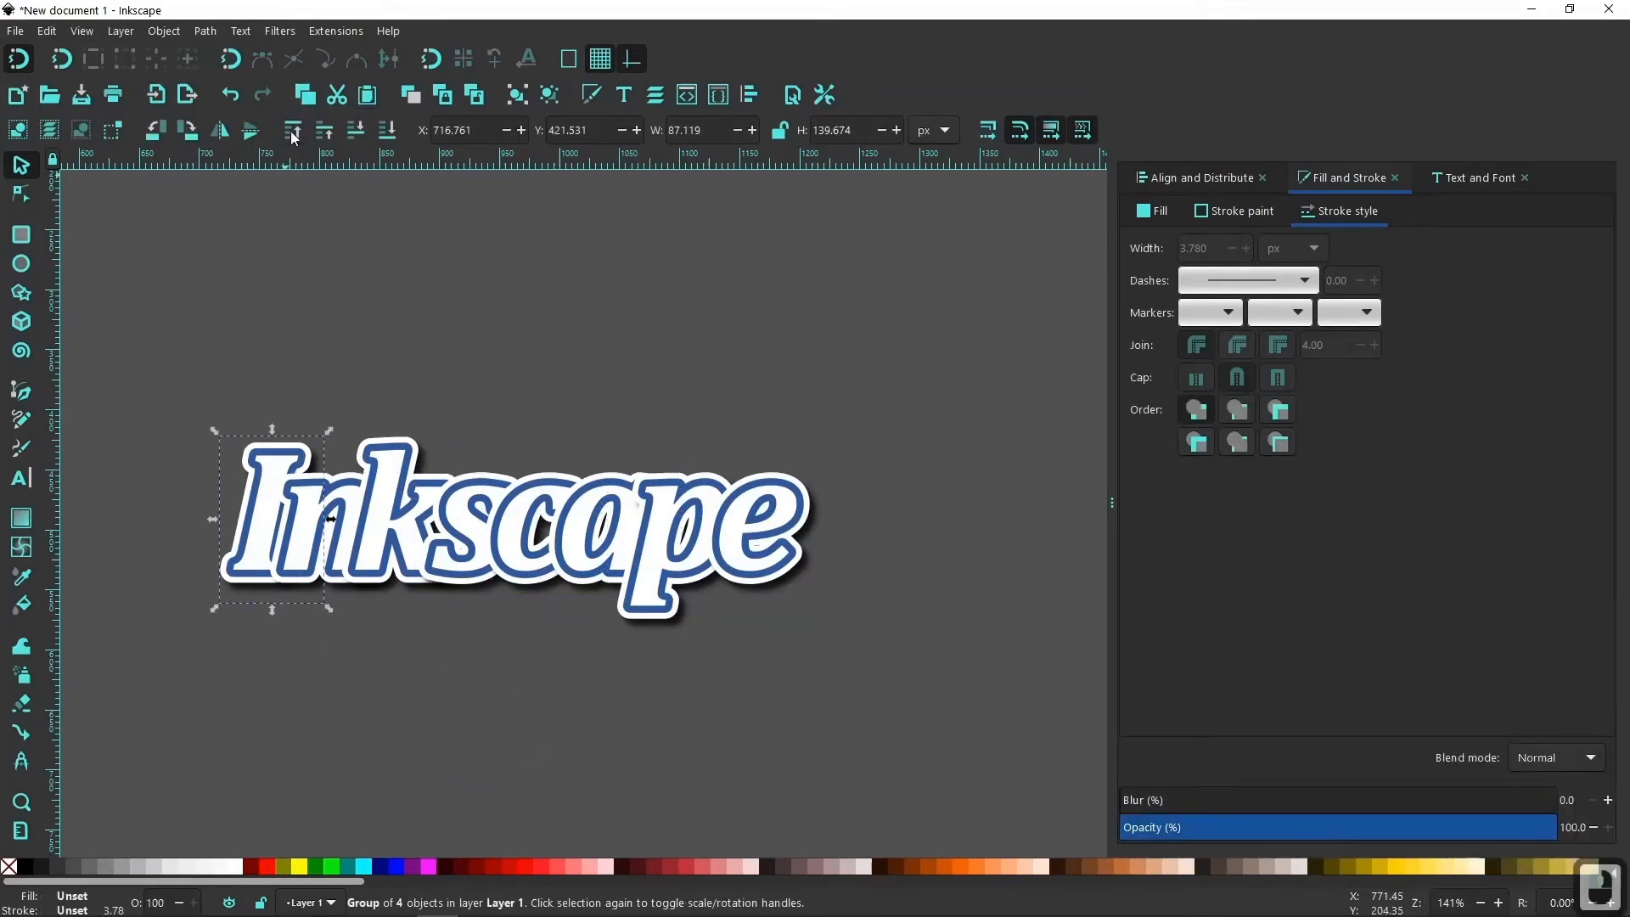
pyautogui.click(403, 465)
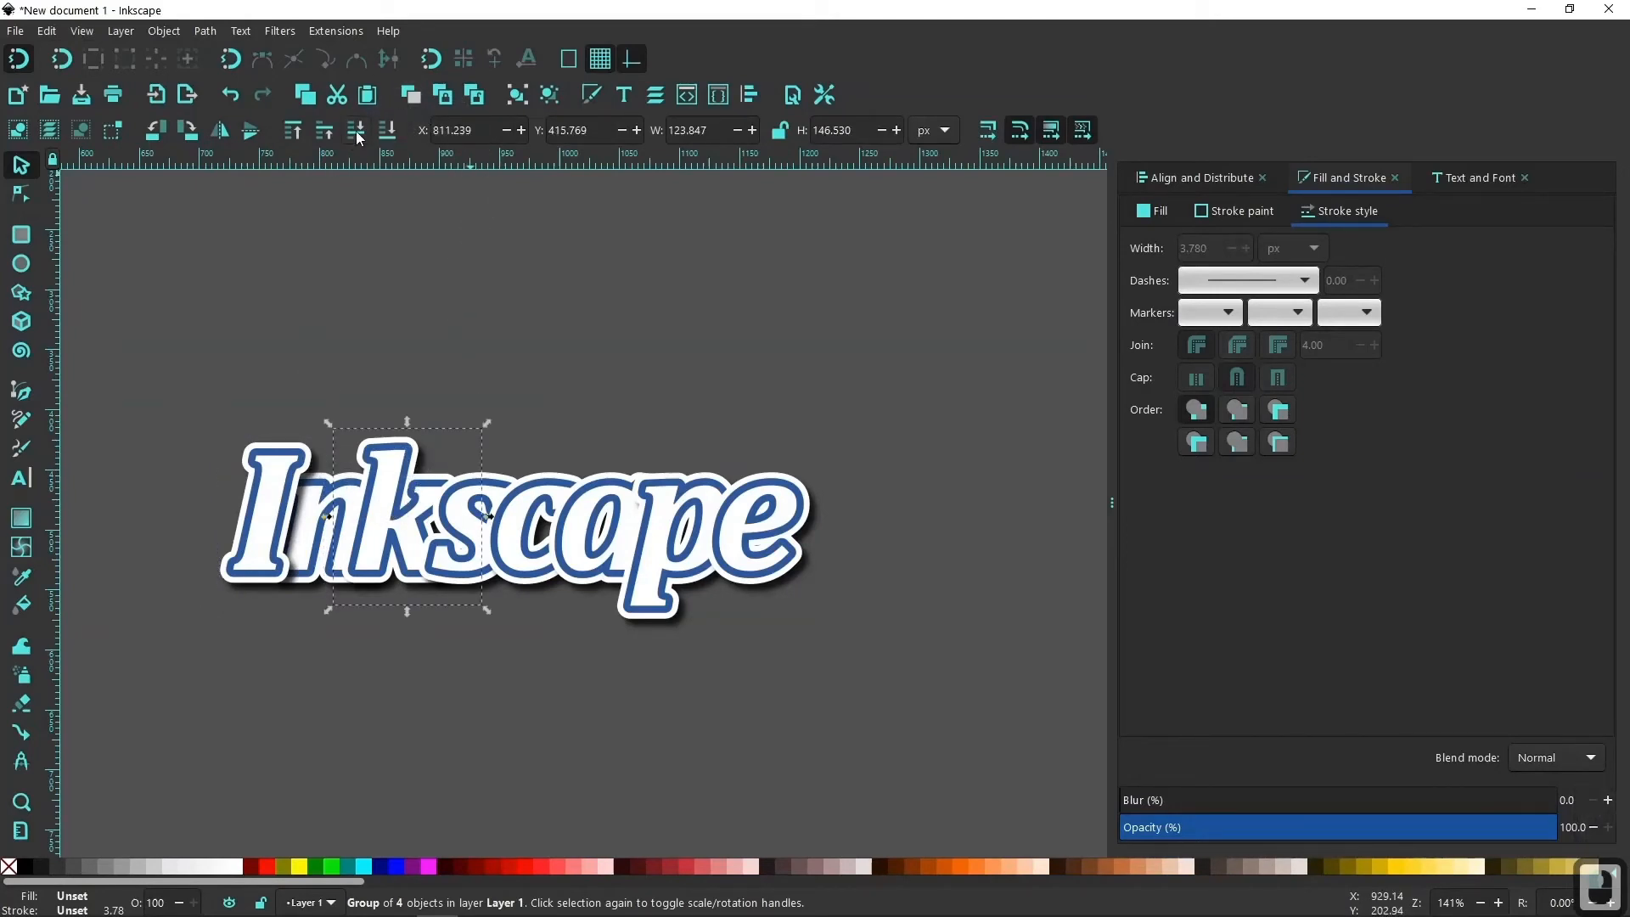
pyautogui.click(508, 467)
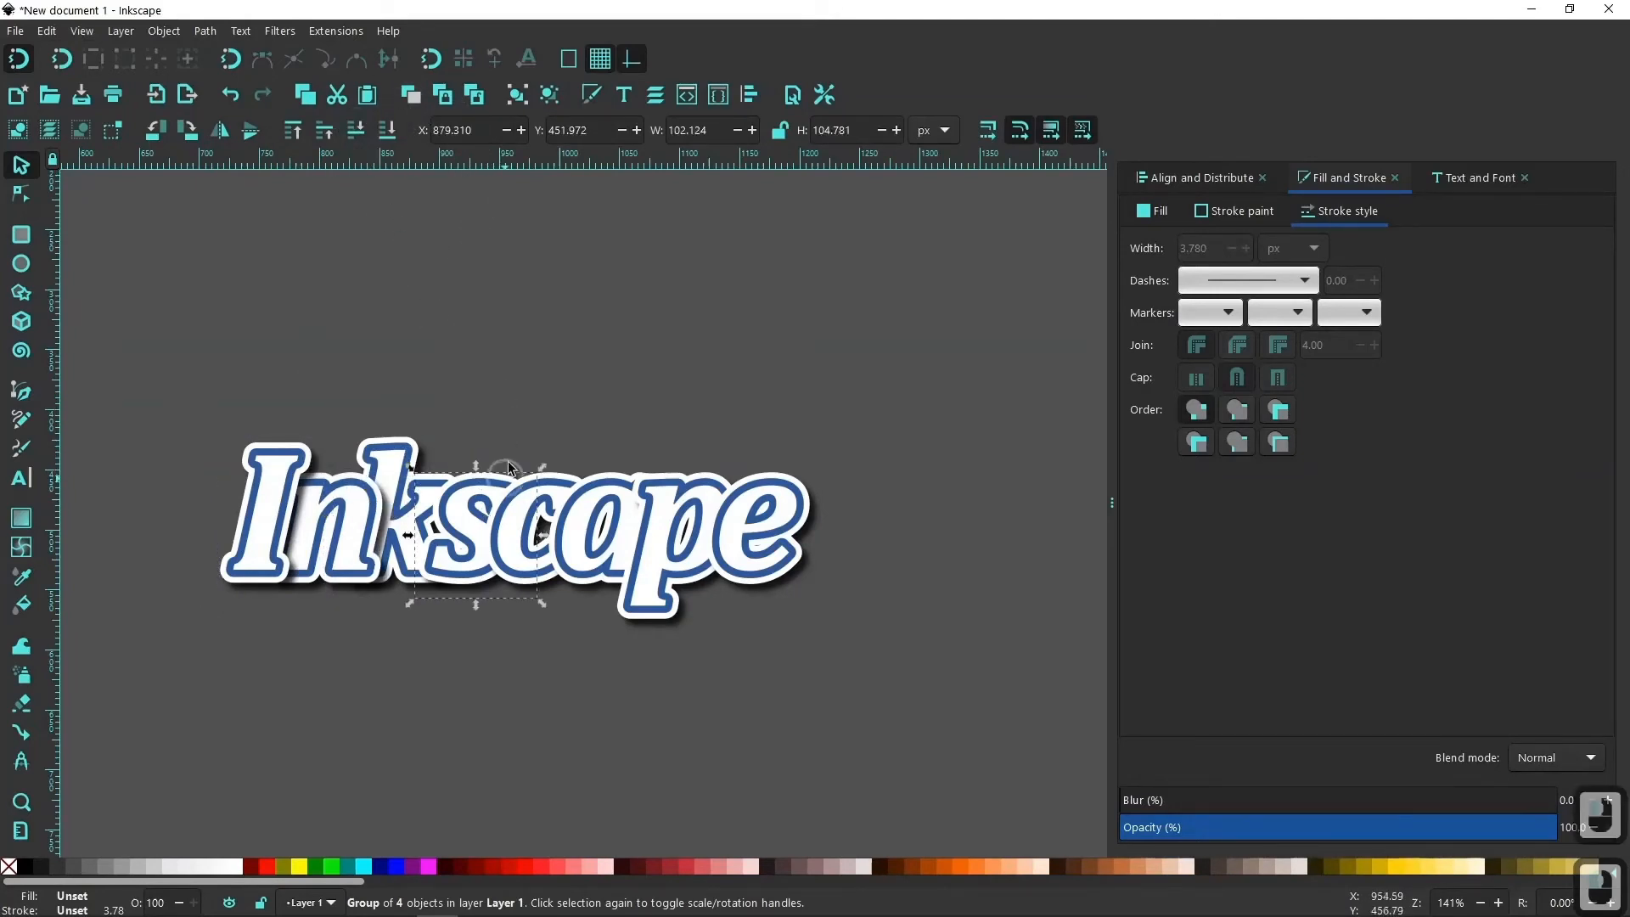
# Lower the "c", "a", "p" and "e" groups to the bottom in that order, so each letter overlaps the one after it.
pyautogui.click(571, 482)
pyautogui.click(388, 132)
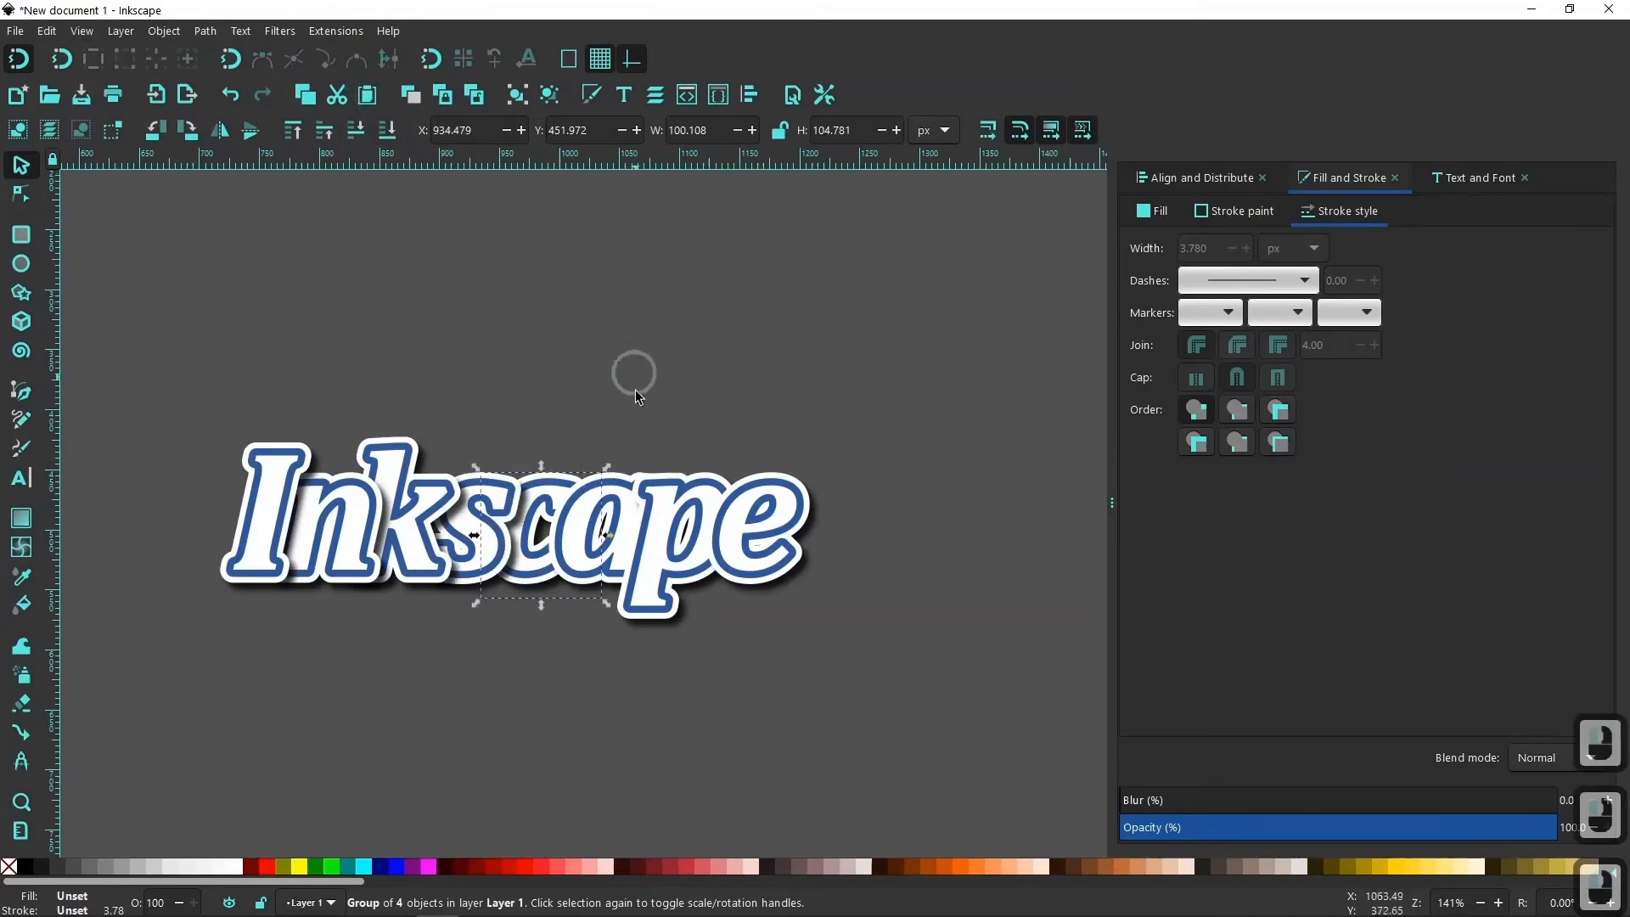
pyautogui.click(622, 490)
pyautogui.click(389, 132)
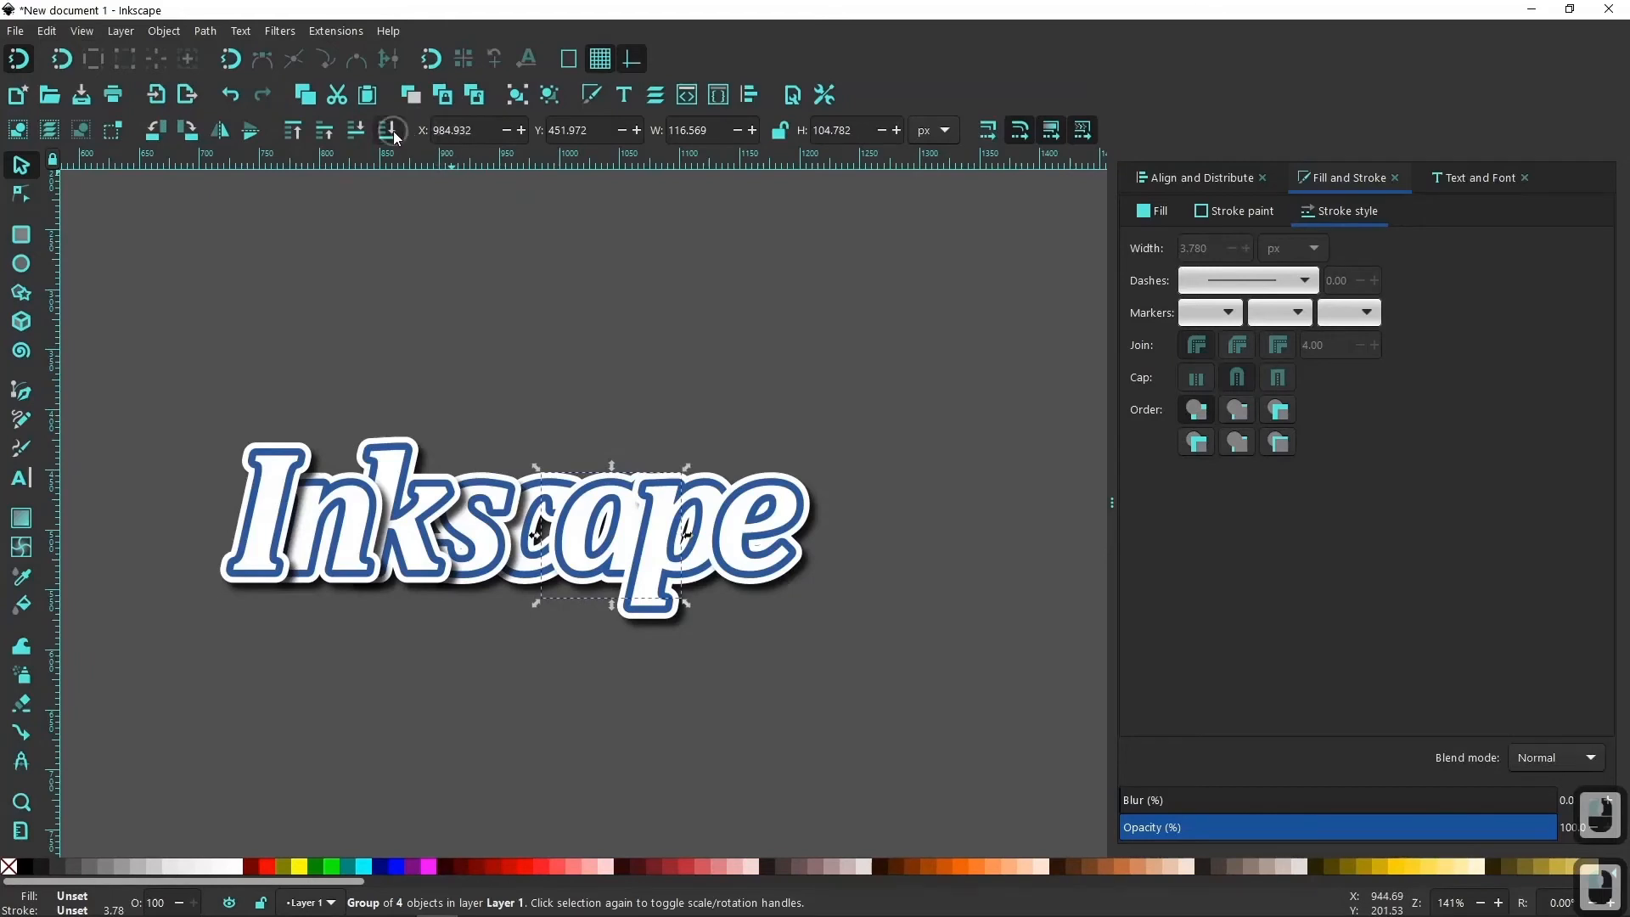
pyautogui.click(710, 481)
pyautogui.click(392, 132)
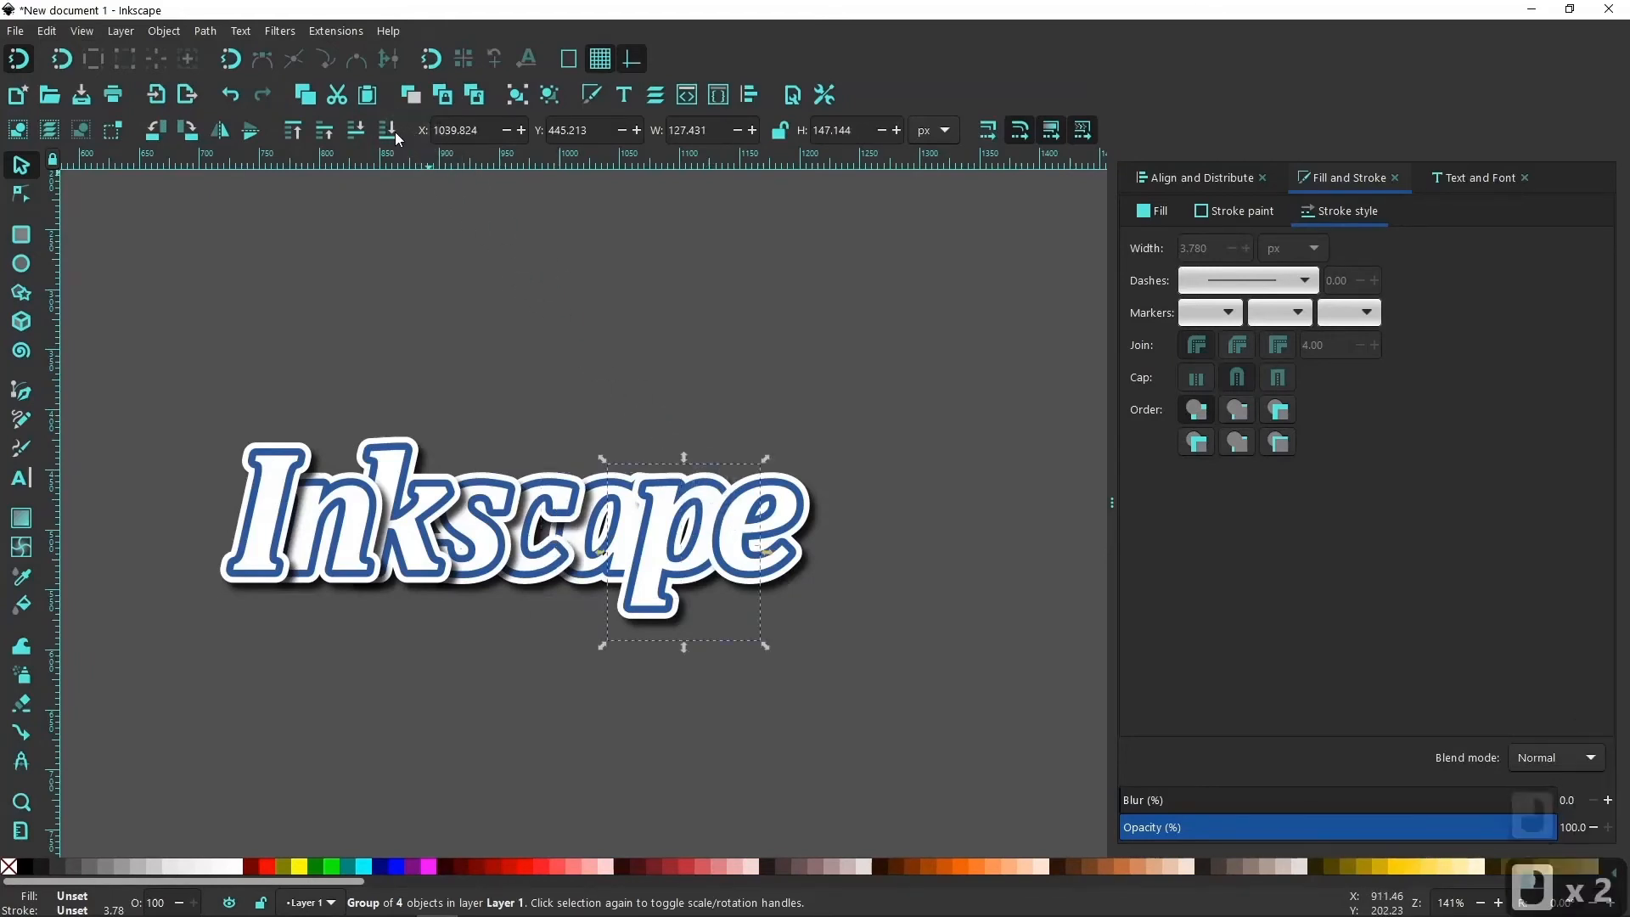
pyautogui.click(793, 511)
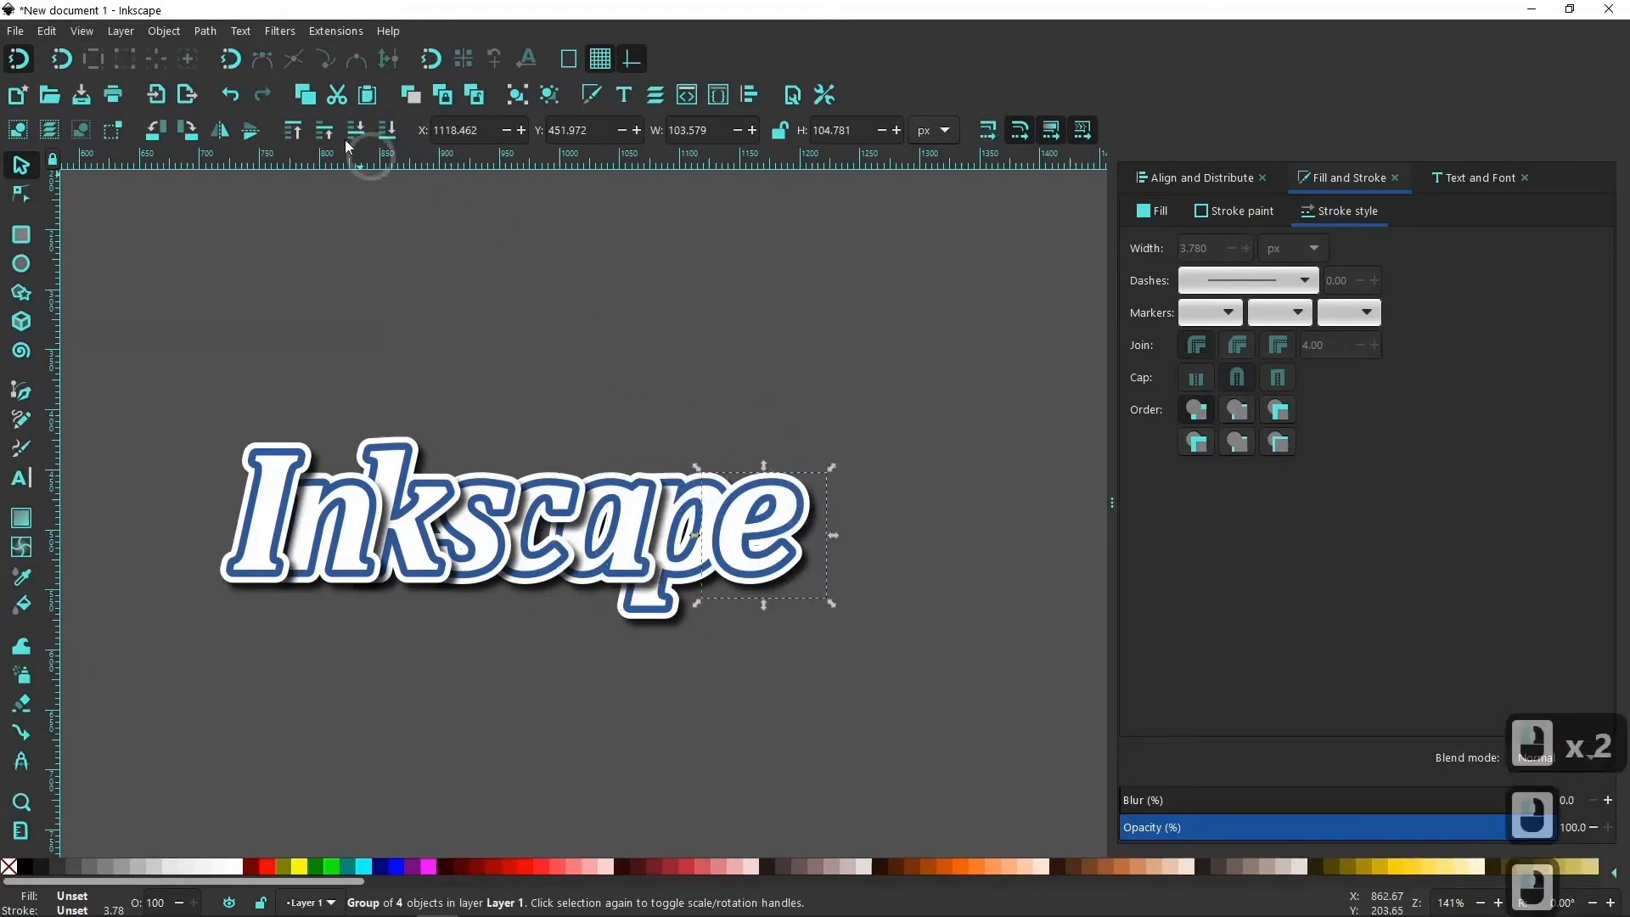
pyautogui.click(392, 133)
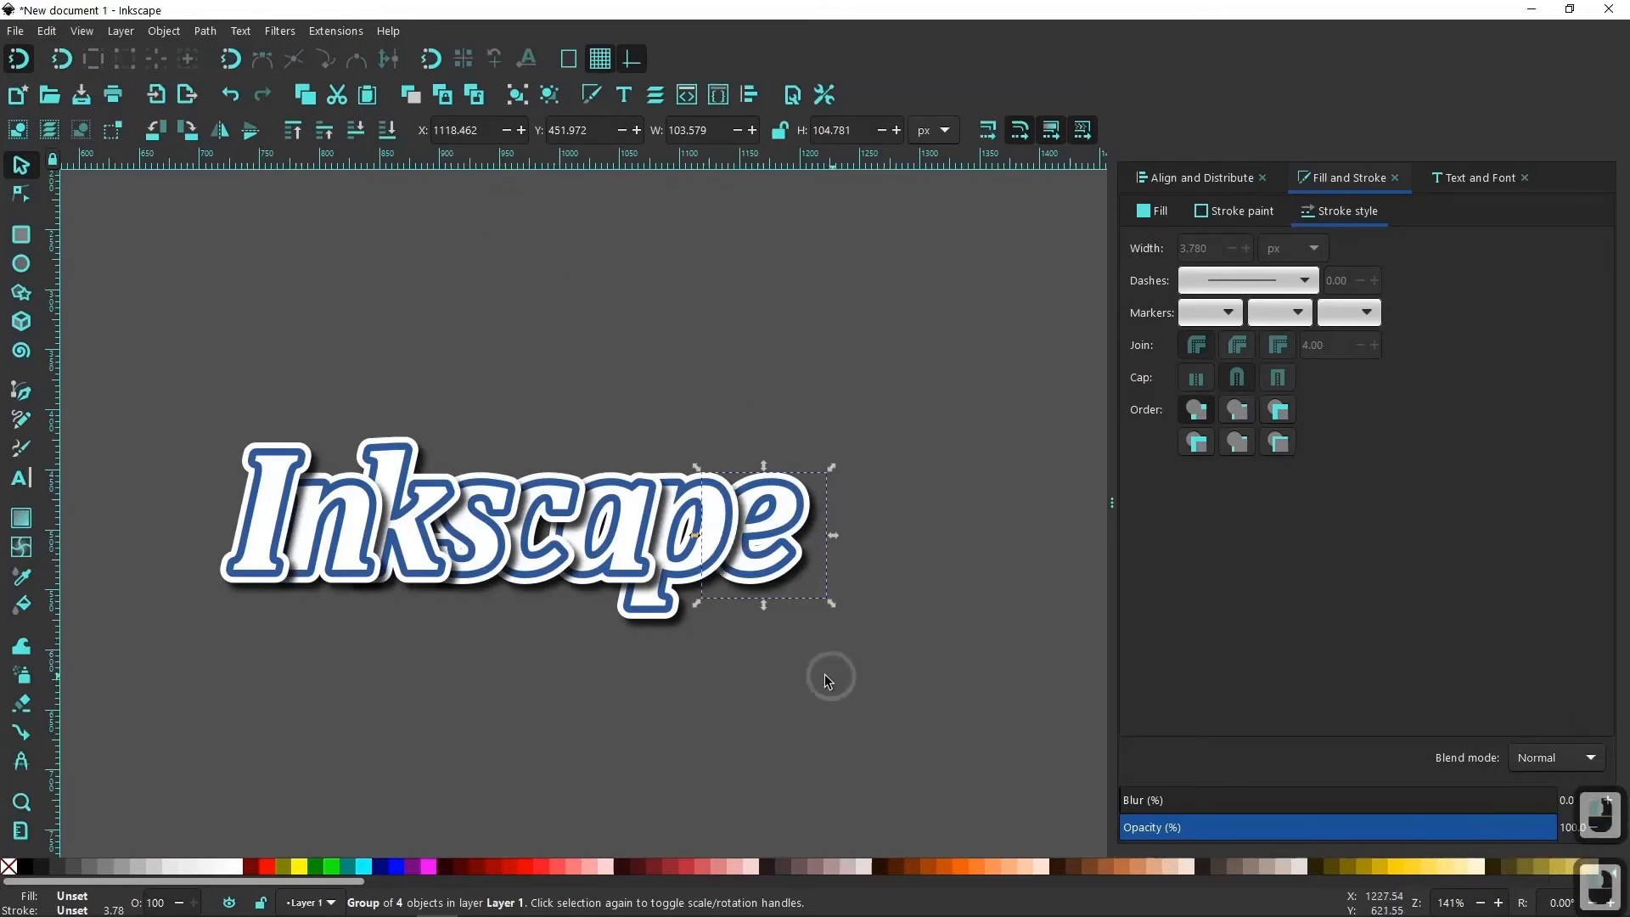
pyautogui.click(791, 751)
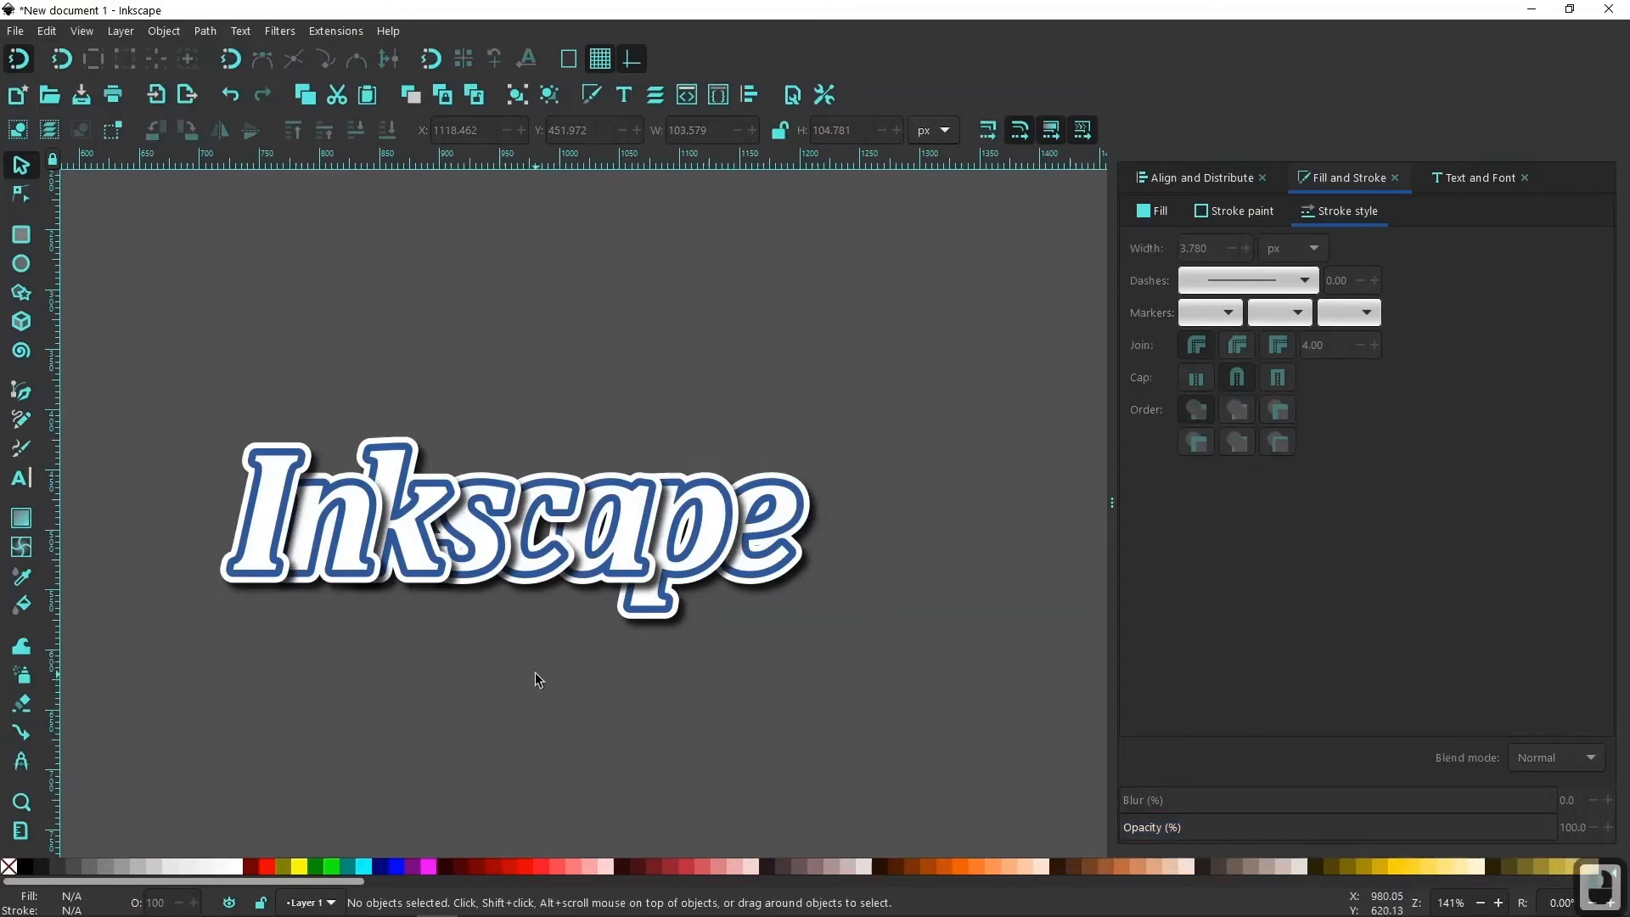
# Draw a rectangle about 1847 × 1024 px that covers nearly the whole page, including the lettering.
pyautogui.moveTo(534, 672); pyautogui.dragTo(645, 660)
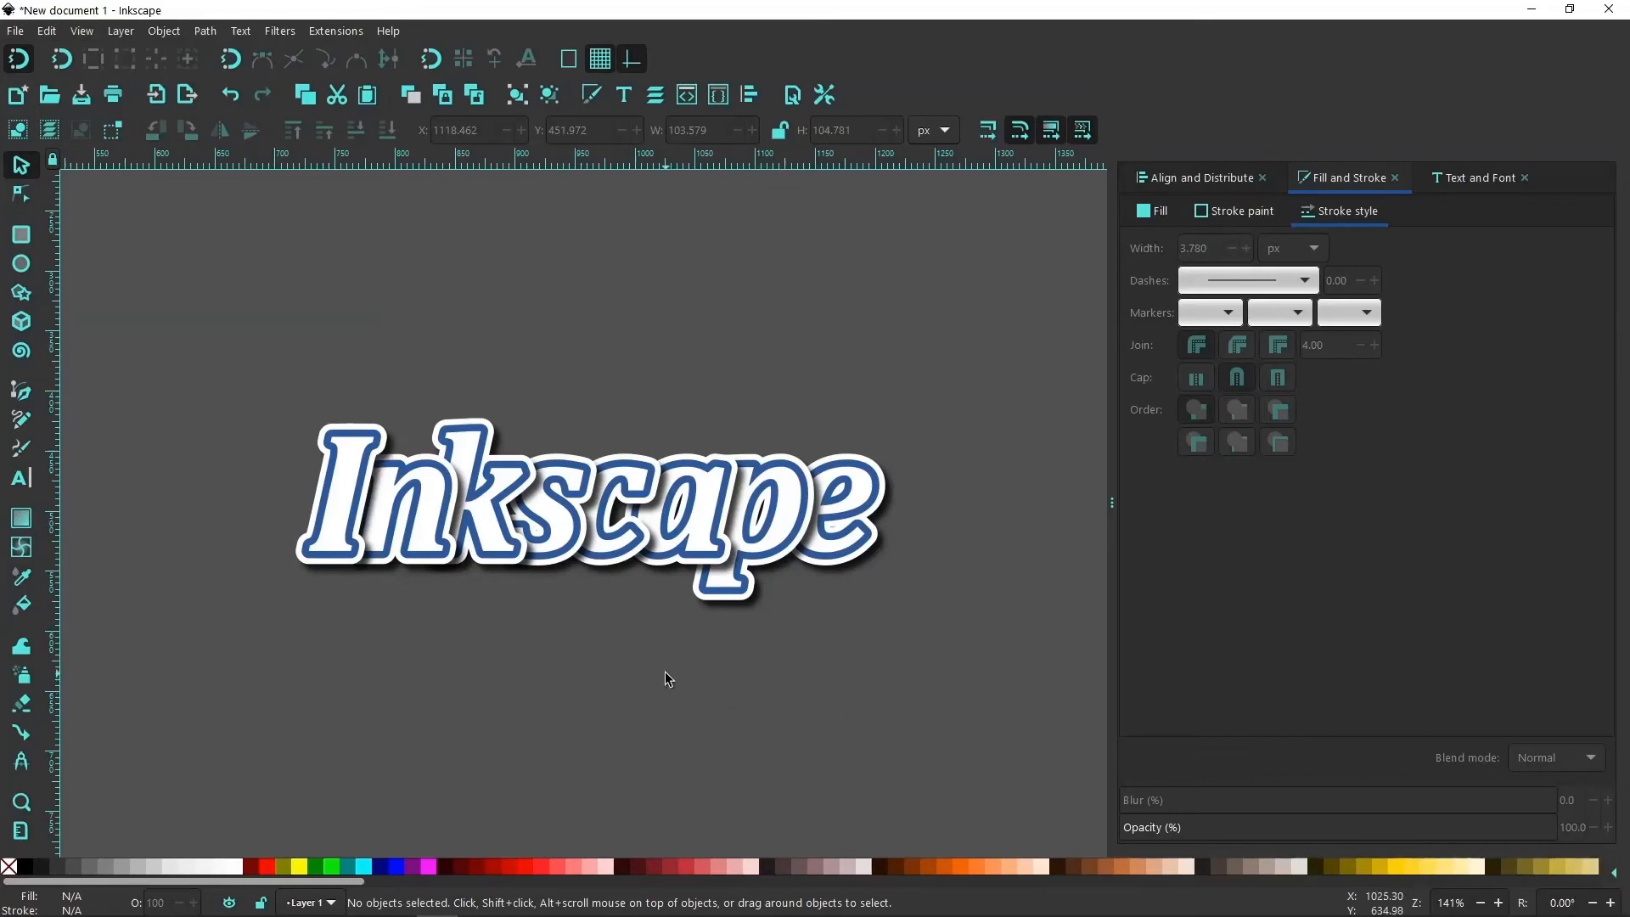
pyautogui.moveTo(608, 644); pyautogui.dragTo(575, 661)
pyautogui.press('ctrl')
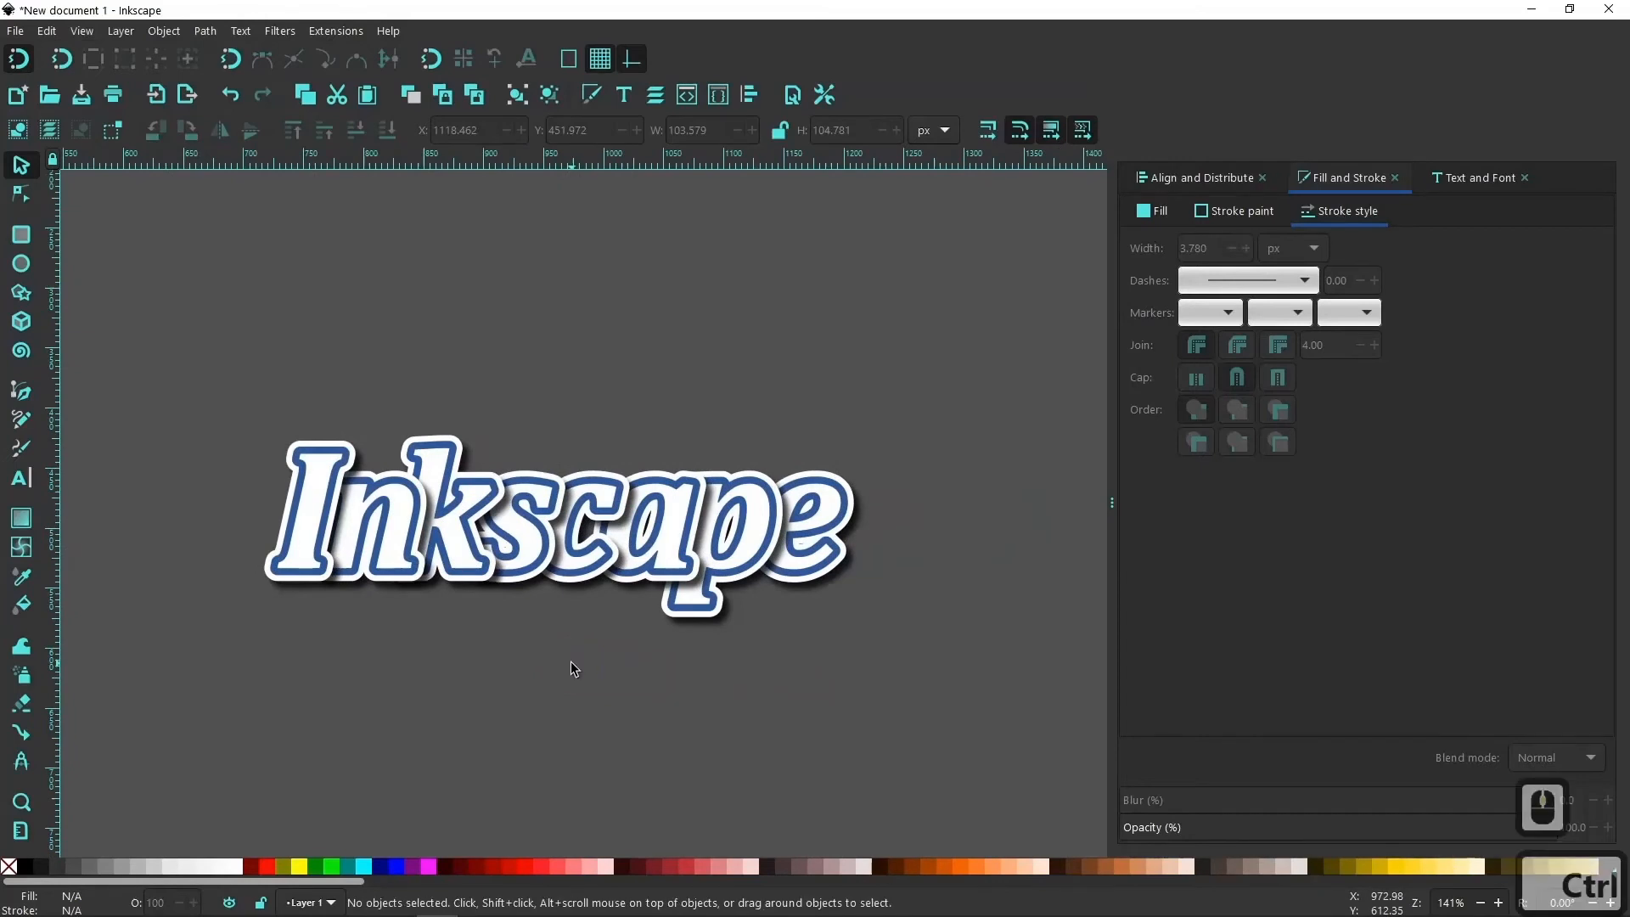
pyautogui.scroll(-4, 571, 661)
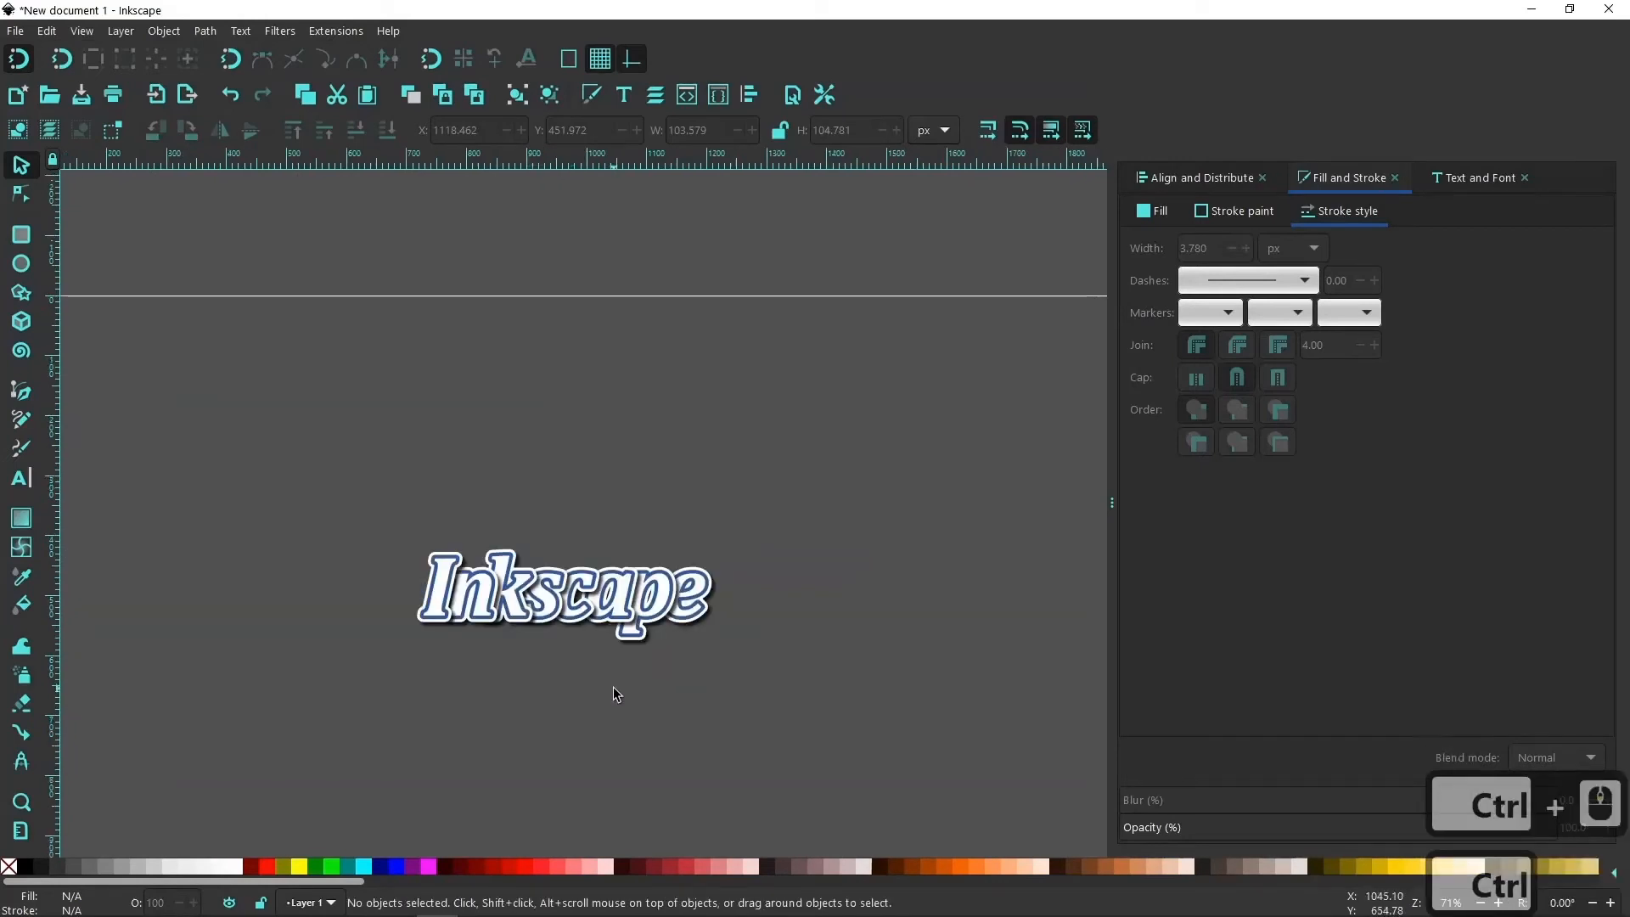
pyautogui.moveTo(676, 722); pyautogui.dragTo(693, 658)
pyautogui.click(21, 234)
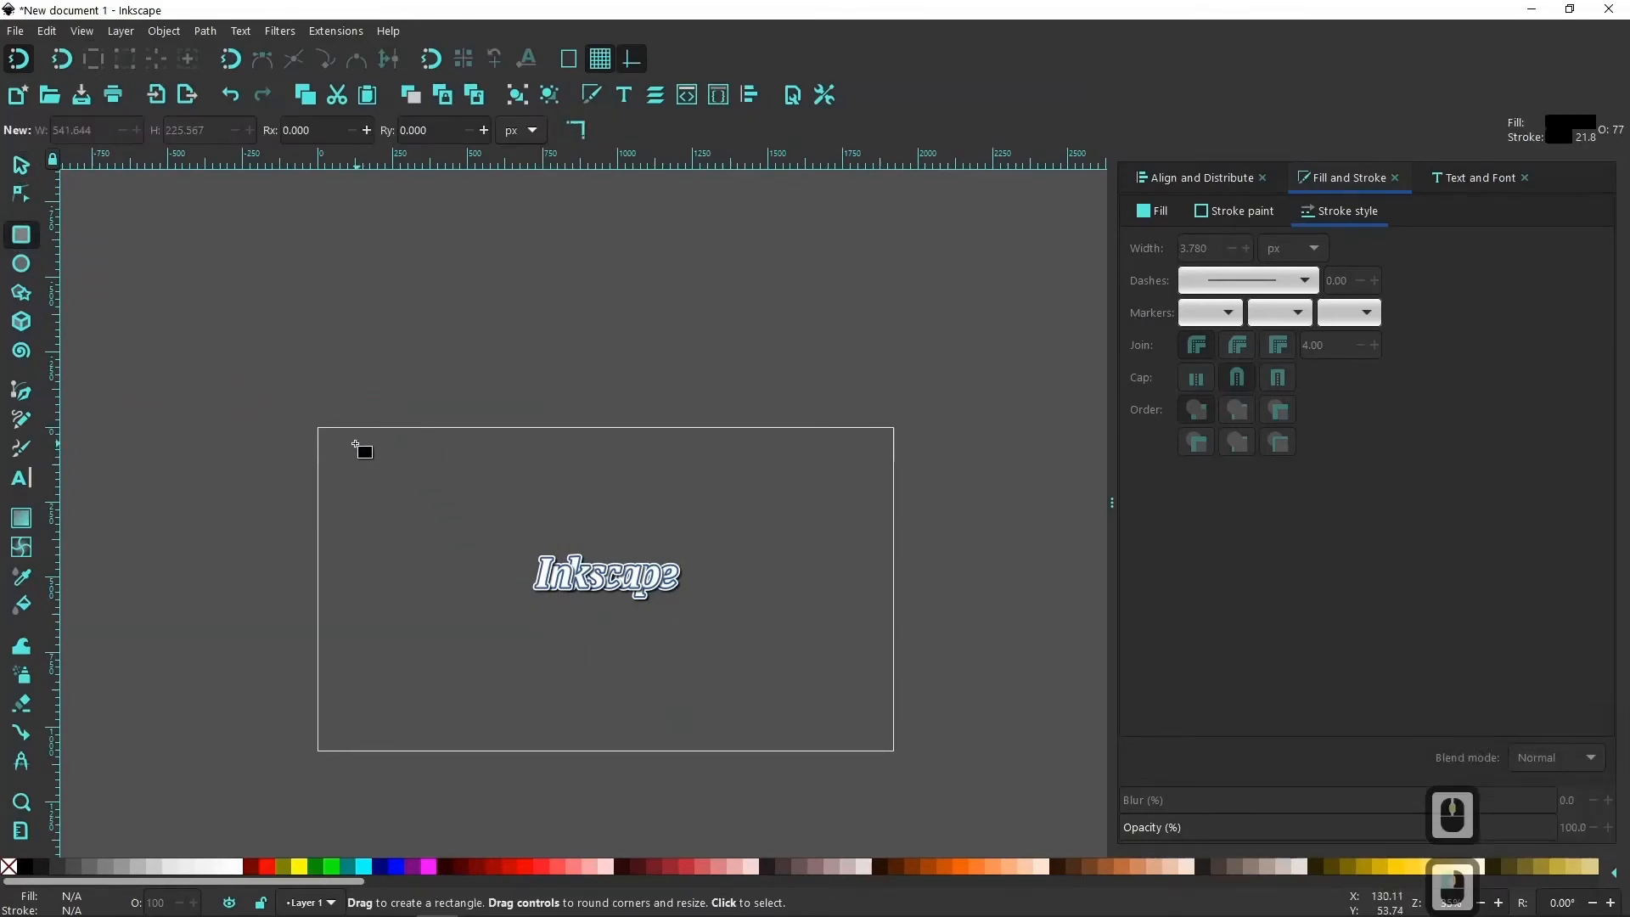
pyautogui.moveTo(329, 436); pyautogui.dragTo(883, 745)
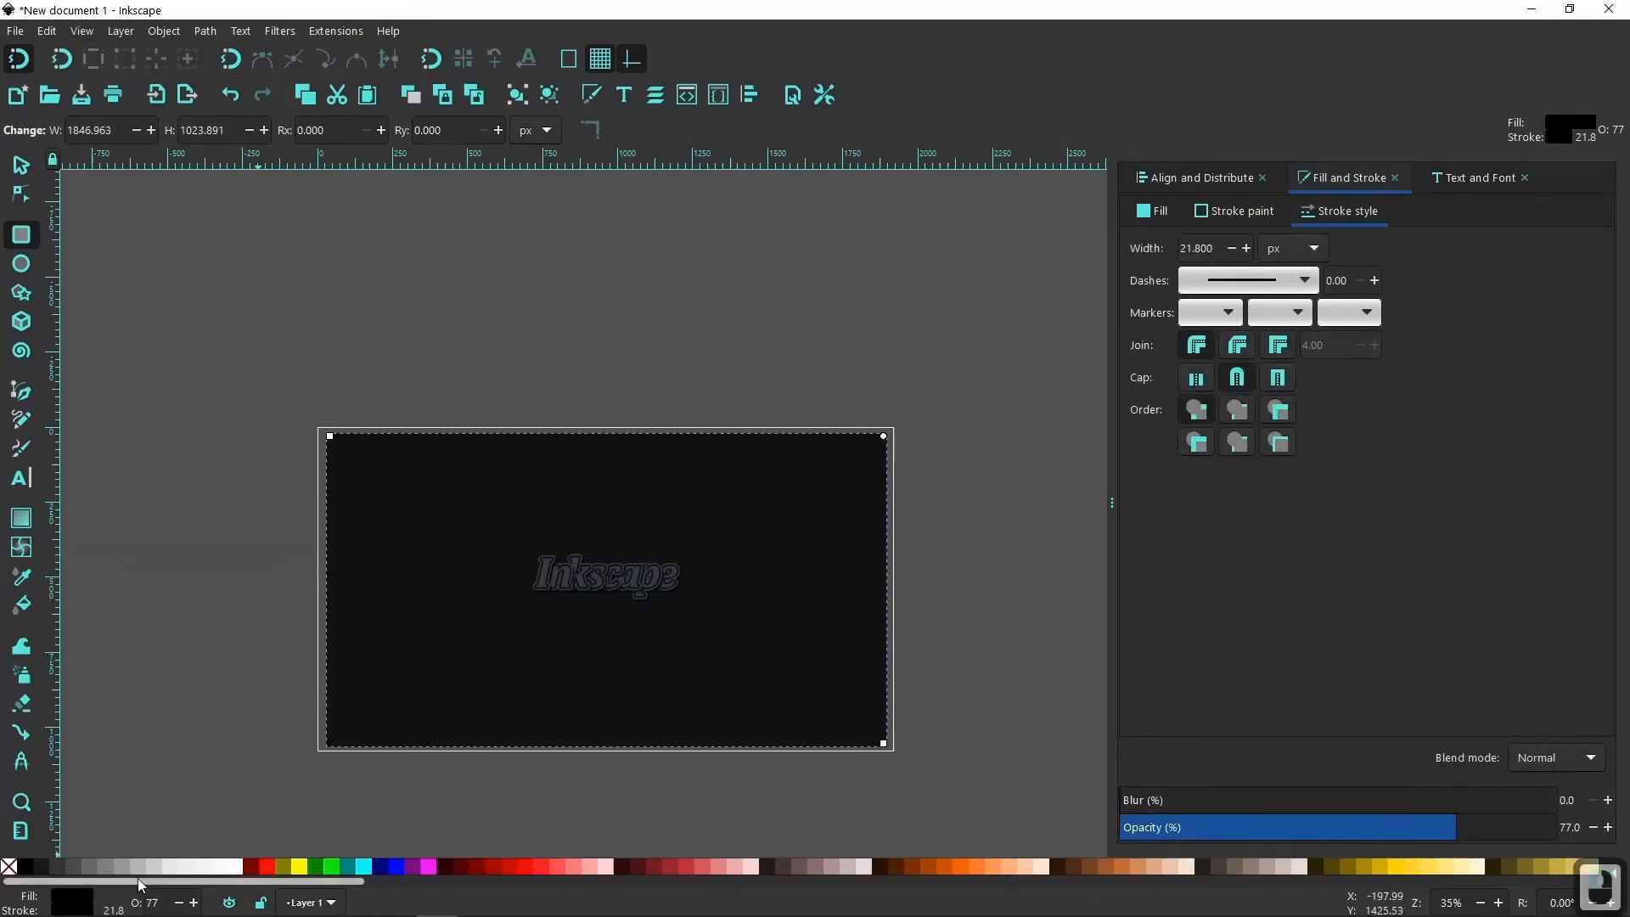
# Remove the rectangle's stroke and lower it to the bottom of the stack, behind the lettering.
pyautogui.keyDown('shift'); pyautogui.click(10, 865); pyautogui.keyUp('shift')
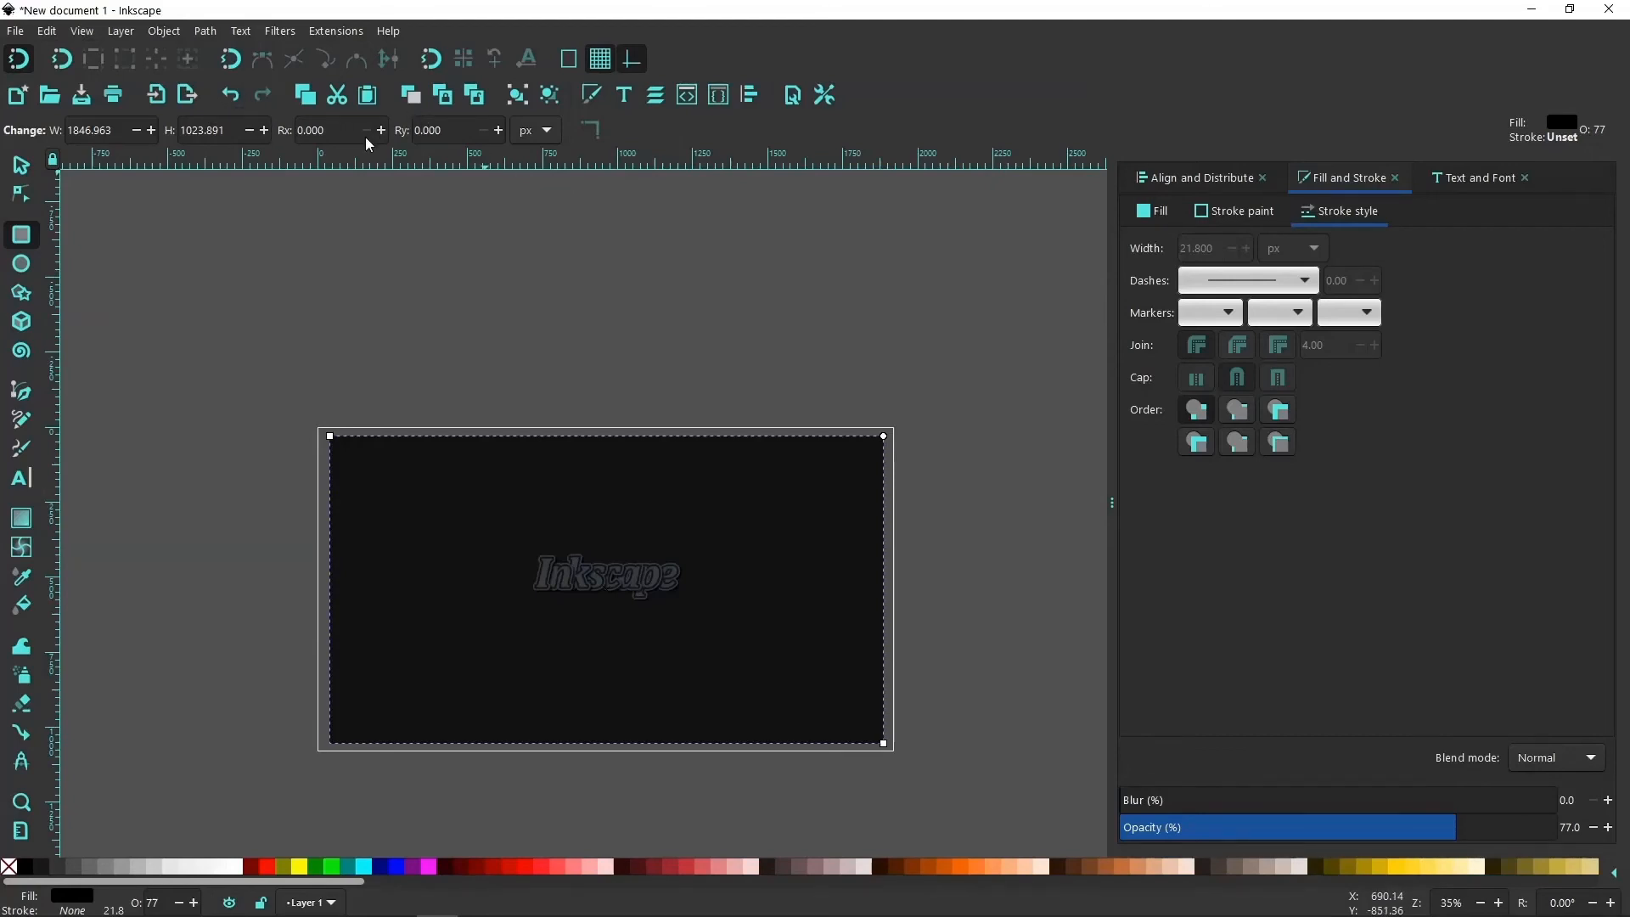
pyautogui.click(21, 166)
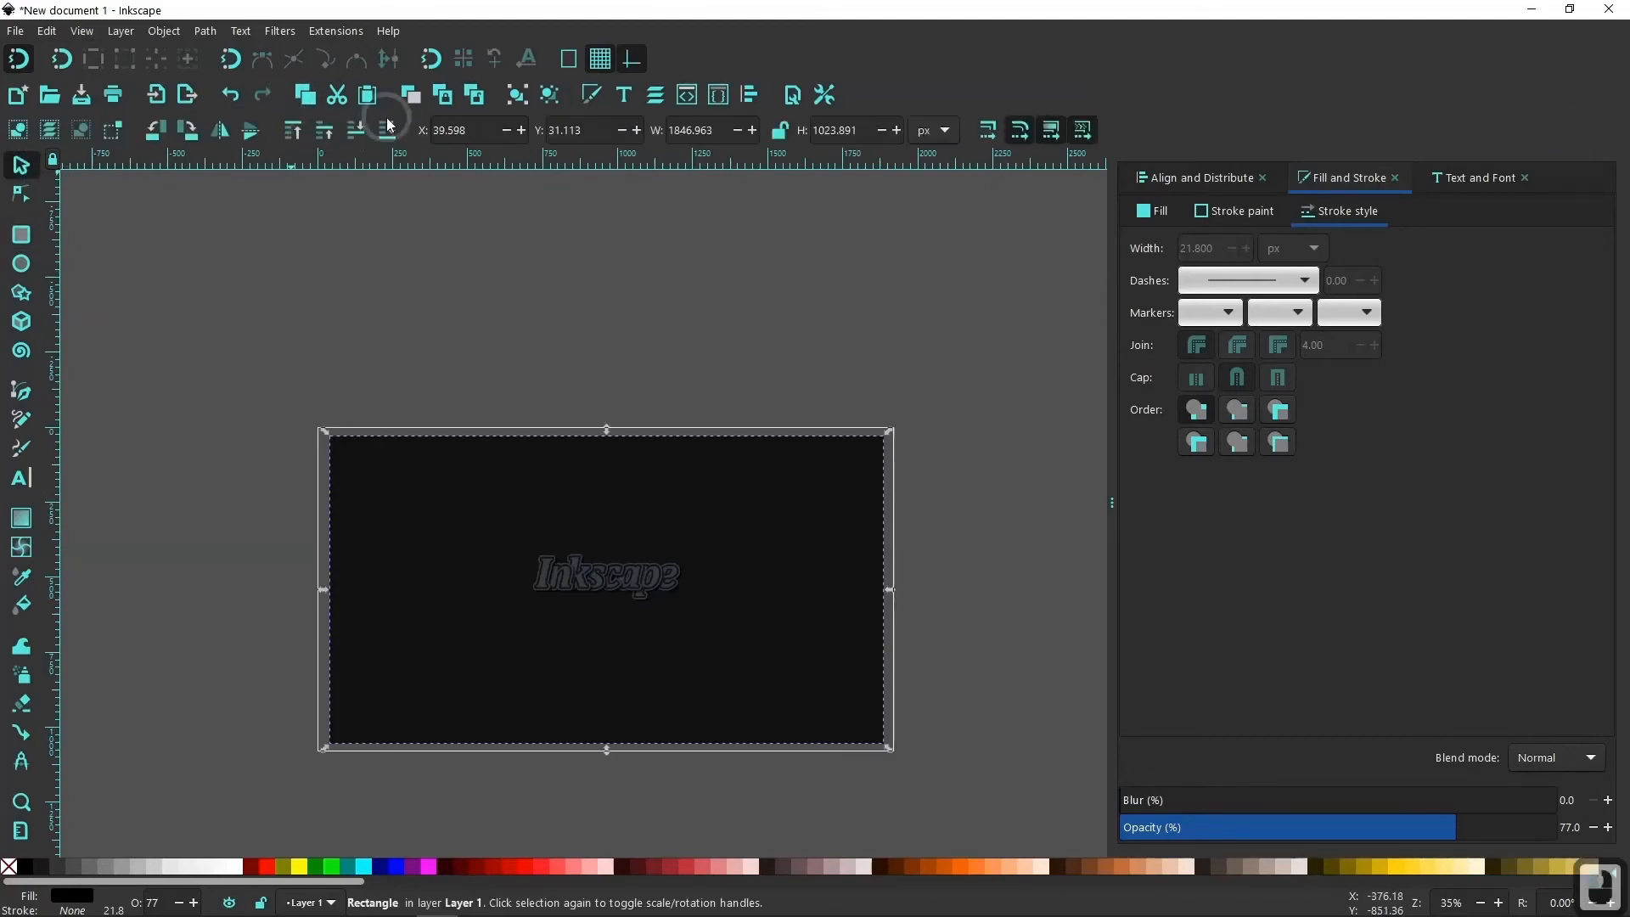
pyautogui.click(845, 690)
# Fill the background rectangle with the blue 2c5aa0 sampled from the outline of the letter "I".
pyautogui.press('ctrl')
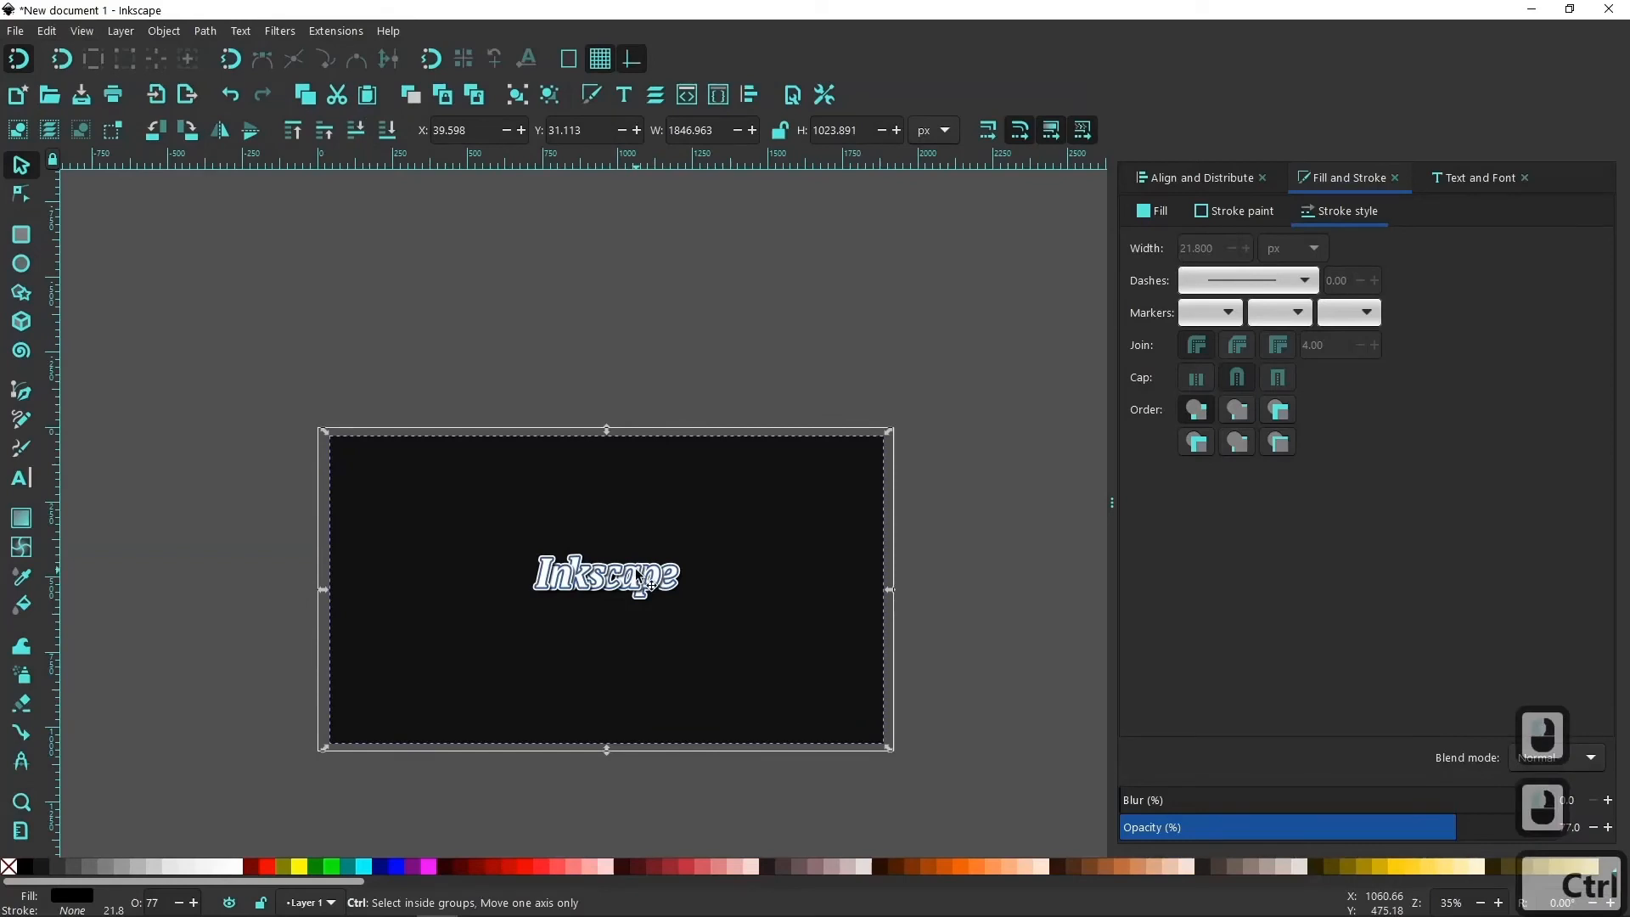
pyautogui.keyDown('ctrl'); pyautogui.scroll(5, 638, 580); pyautogui.keyUp('ctrl')
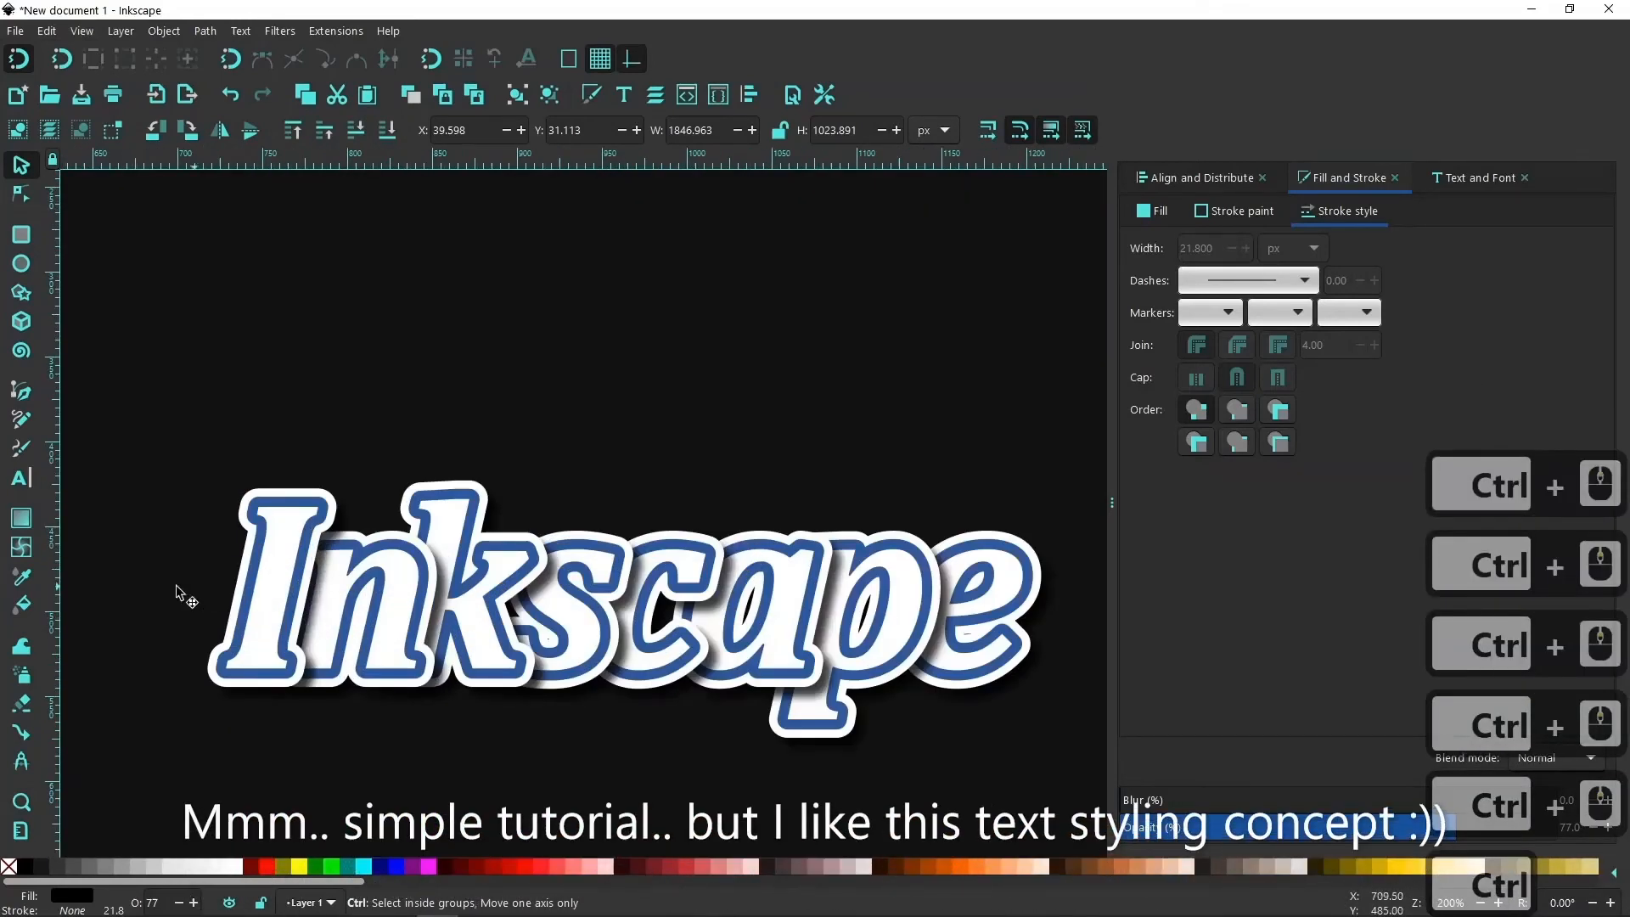
pyautogui.keyDown('ctrl'); pyautogui.scroll(3, 208, 636); pyautogui.keyUp('ctrl')
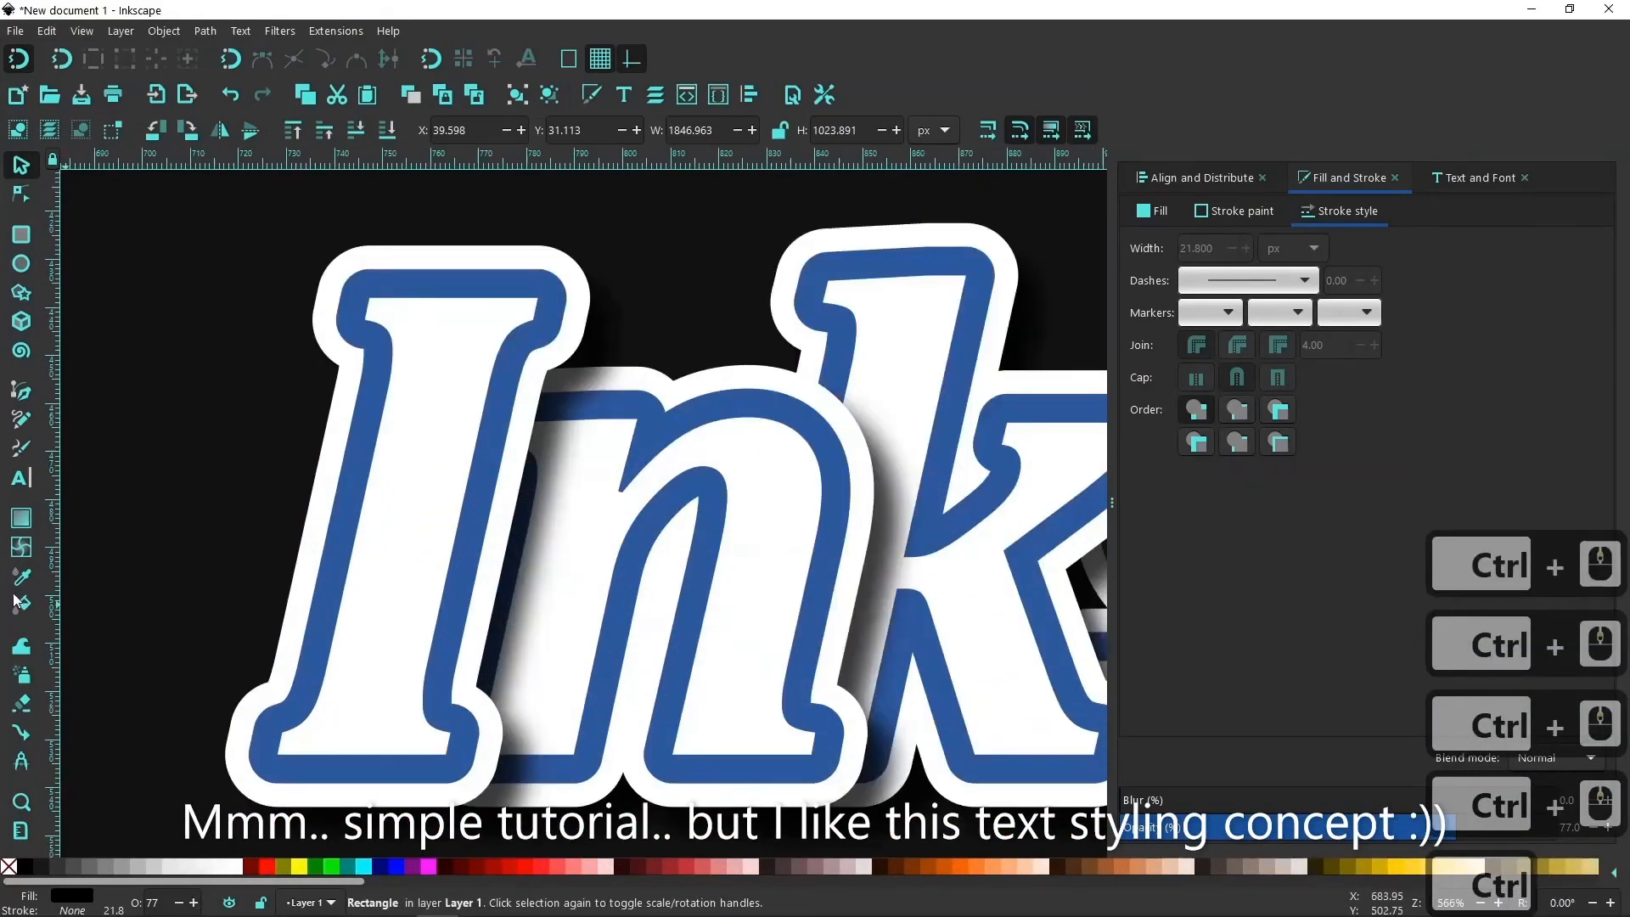
pyautogui.click(22, 578)
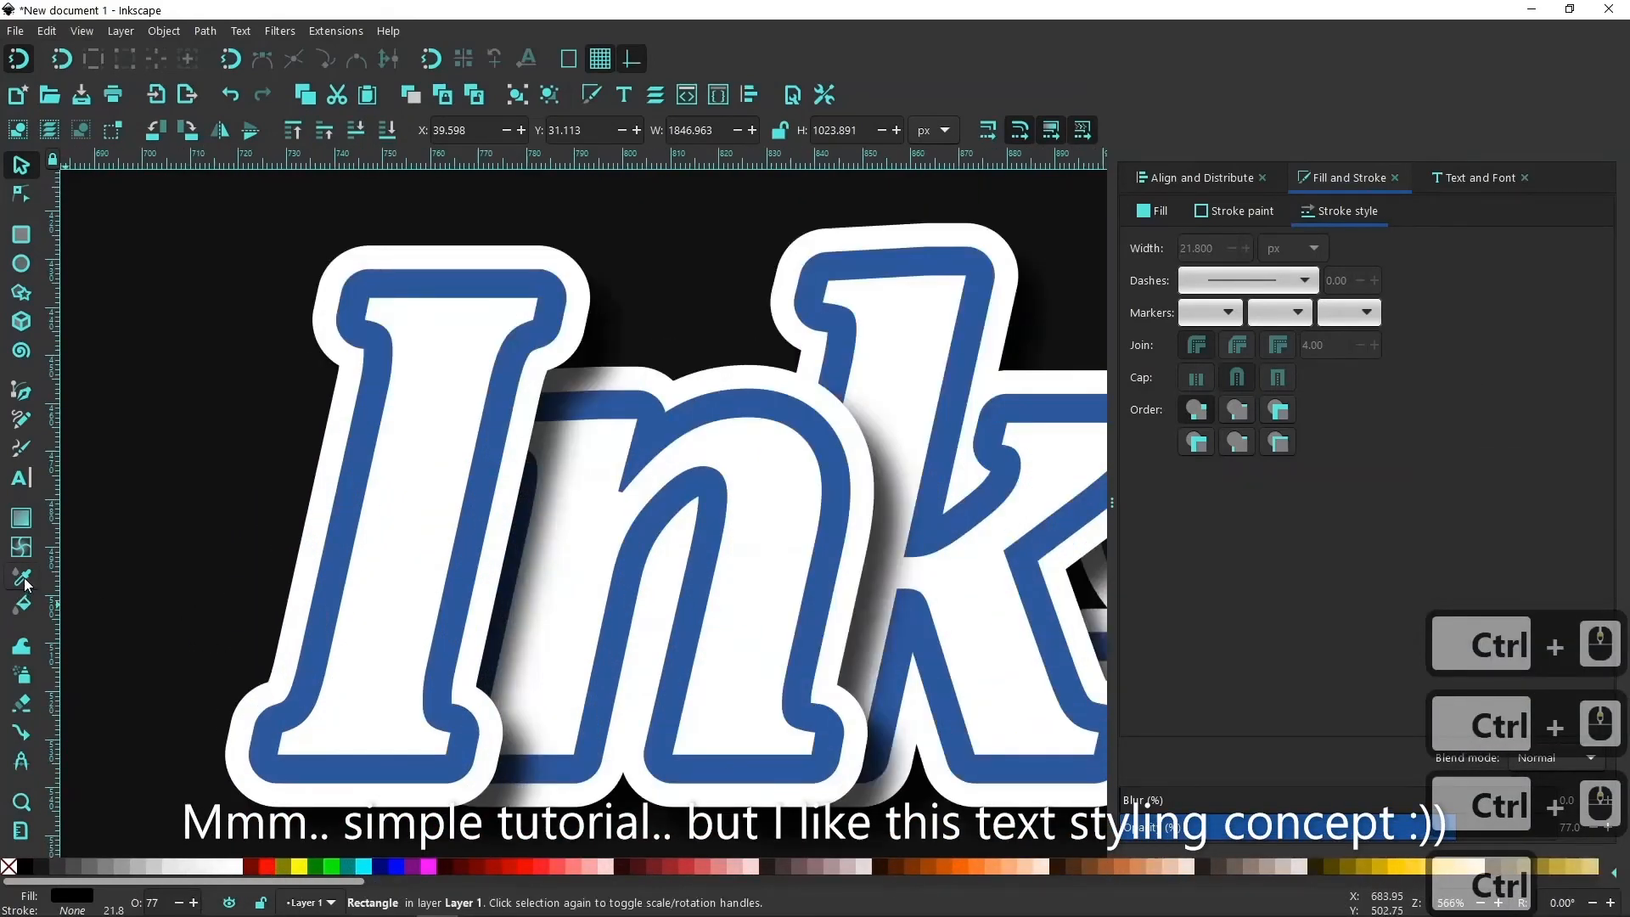
pyautogui.click(336, 564)
pyautogui.keyDown('ctrl'); pyautogui.scroll(-2, 194, 570); pyautogui.keyUp('ctrl')
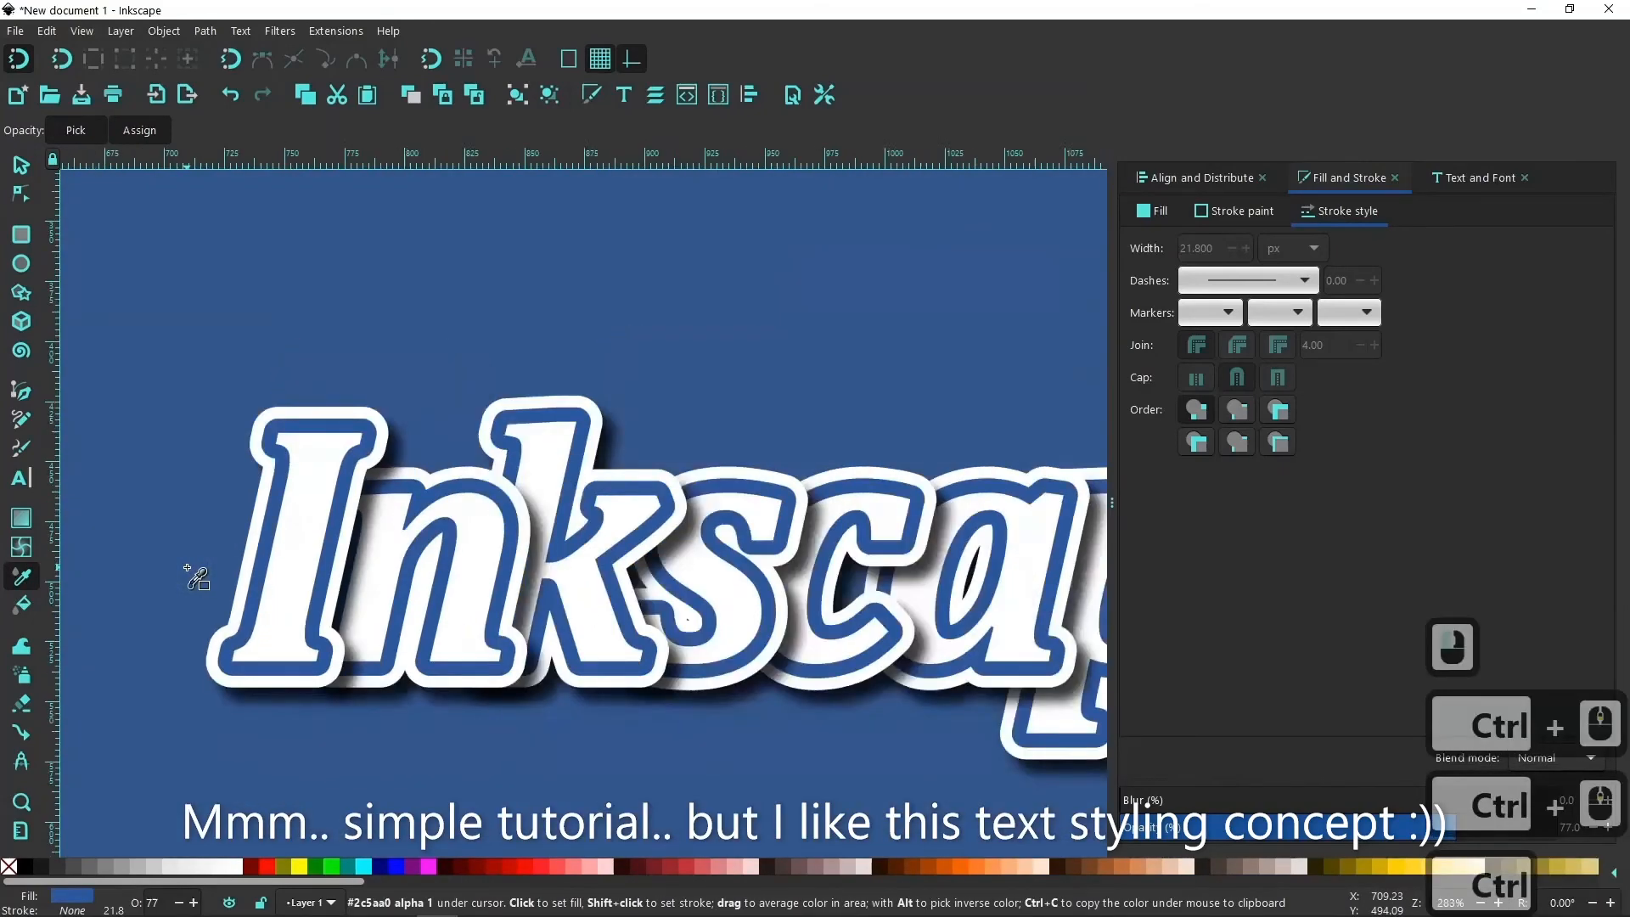
pyautogui.keyDown('ctrl'); pyautogui.scroll(-6, 193, 576); pyautogui.keyUp('ctrl')
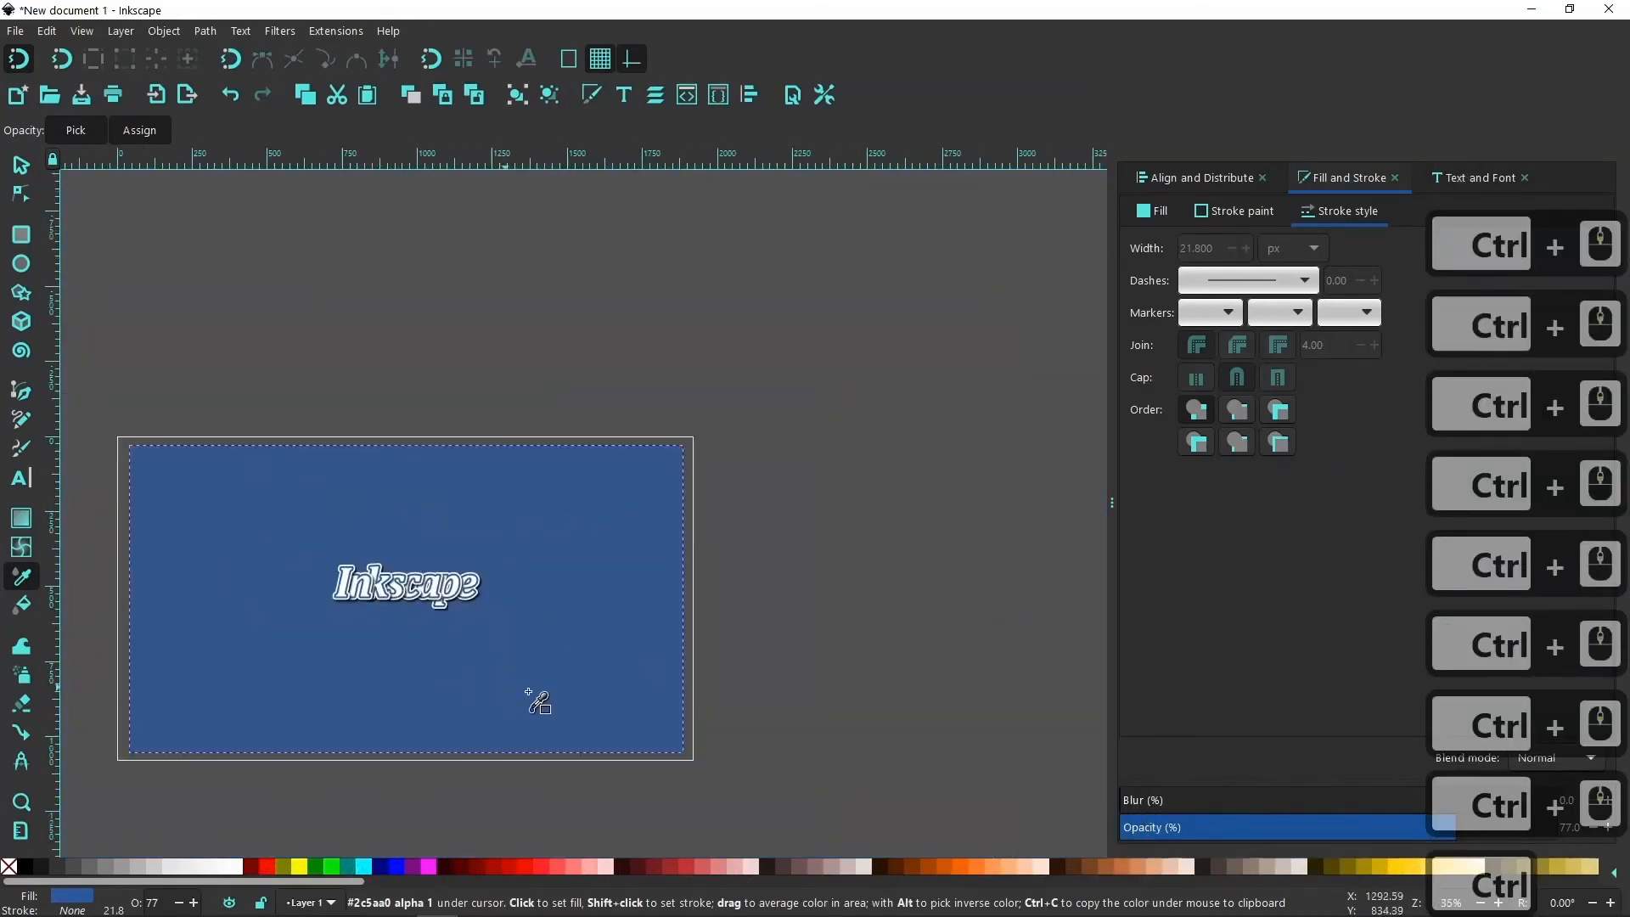
pyautogui.moveTo(489, 637); pyautogui.dragTo(616, 646)
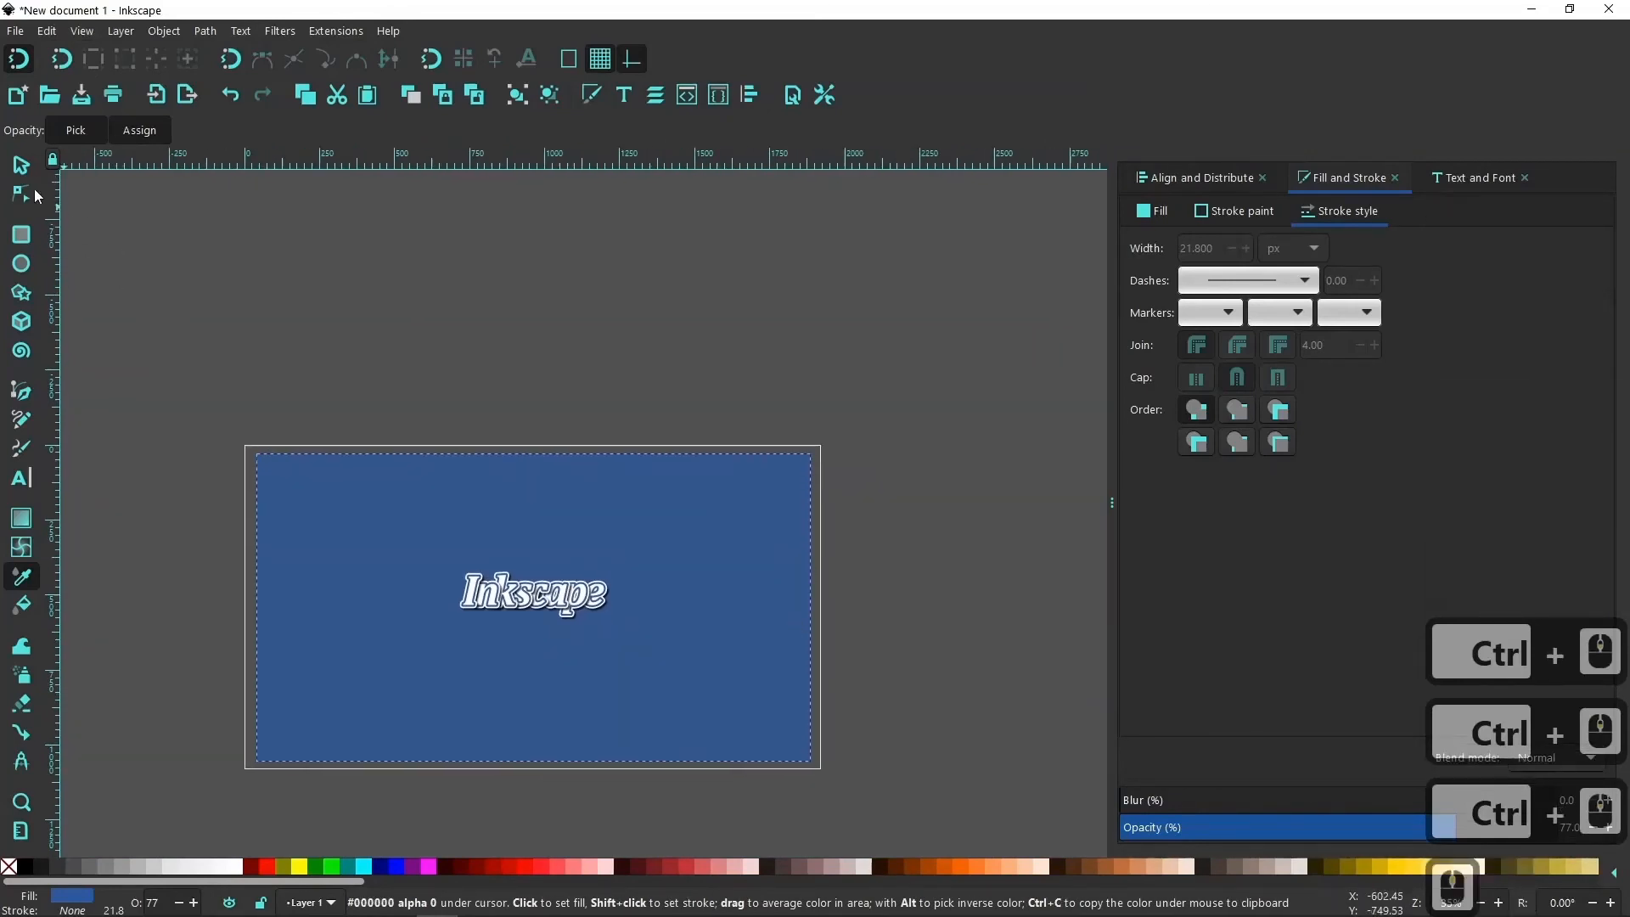
# Select all eight letter groups without the background, enlarge them together and reposition them near the middle of the rectangle.
pyautogui.click(21, 164)
pyautogui.click(571, 626)
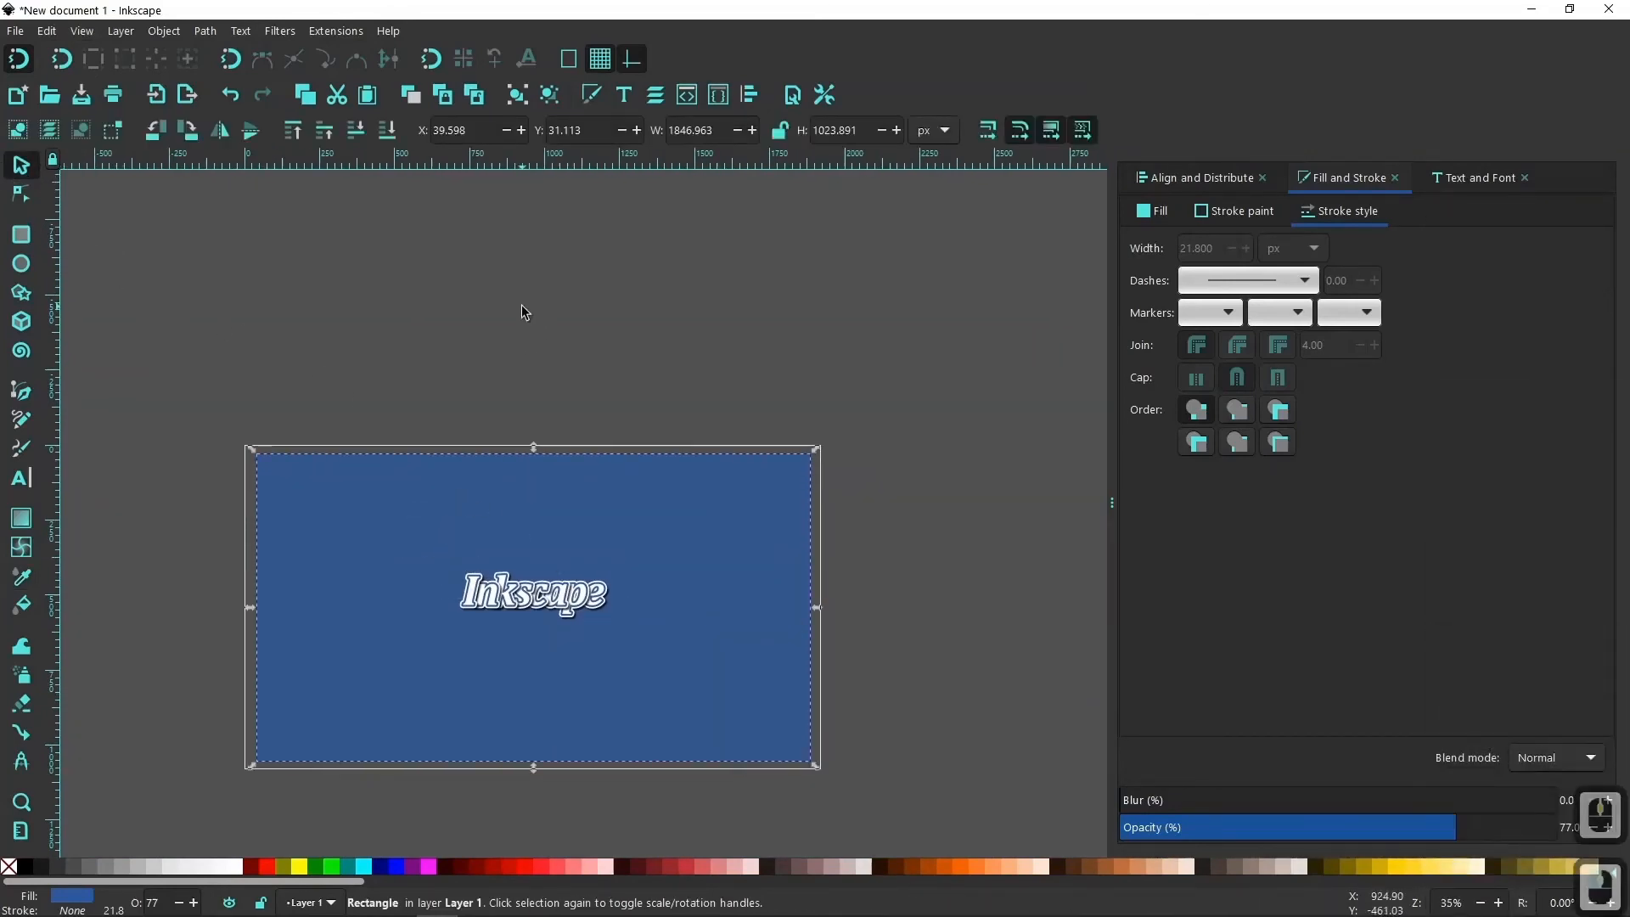
pyautogui.click(388, 318)
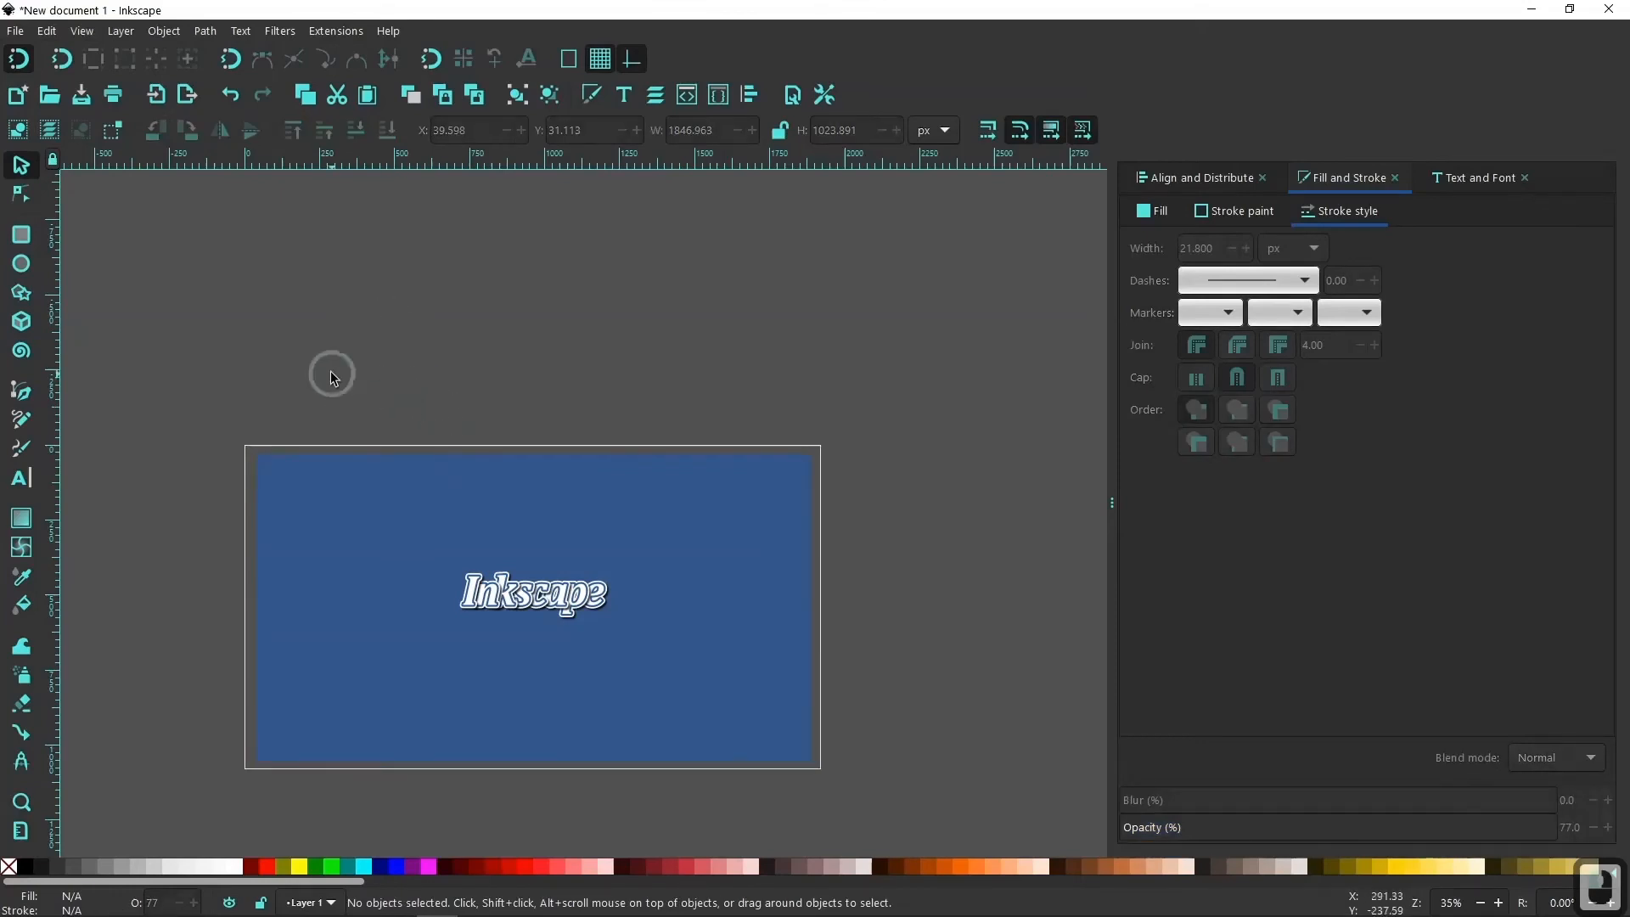
pyautogui.moveTo(331, 374); pyautogui.dragTo(682, 675)
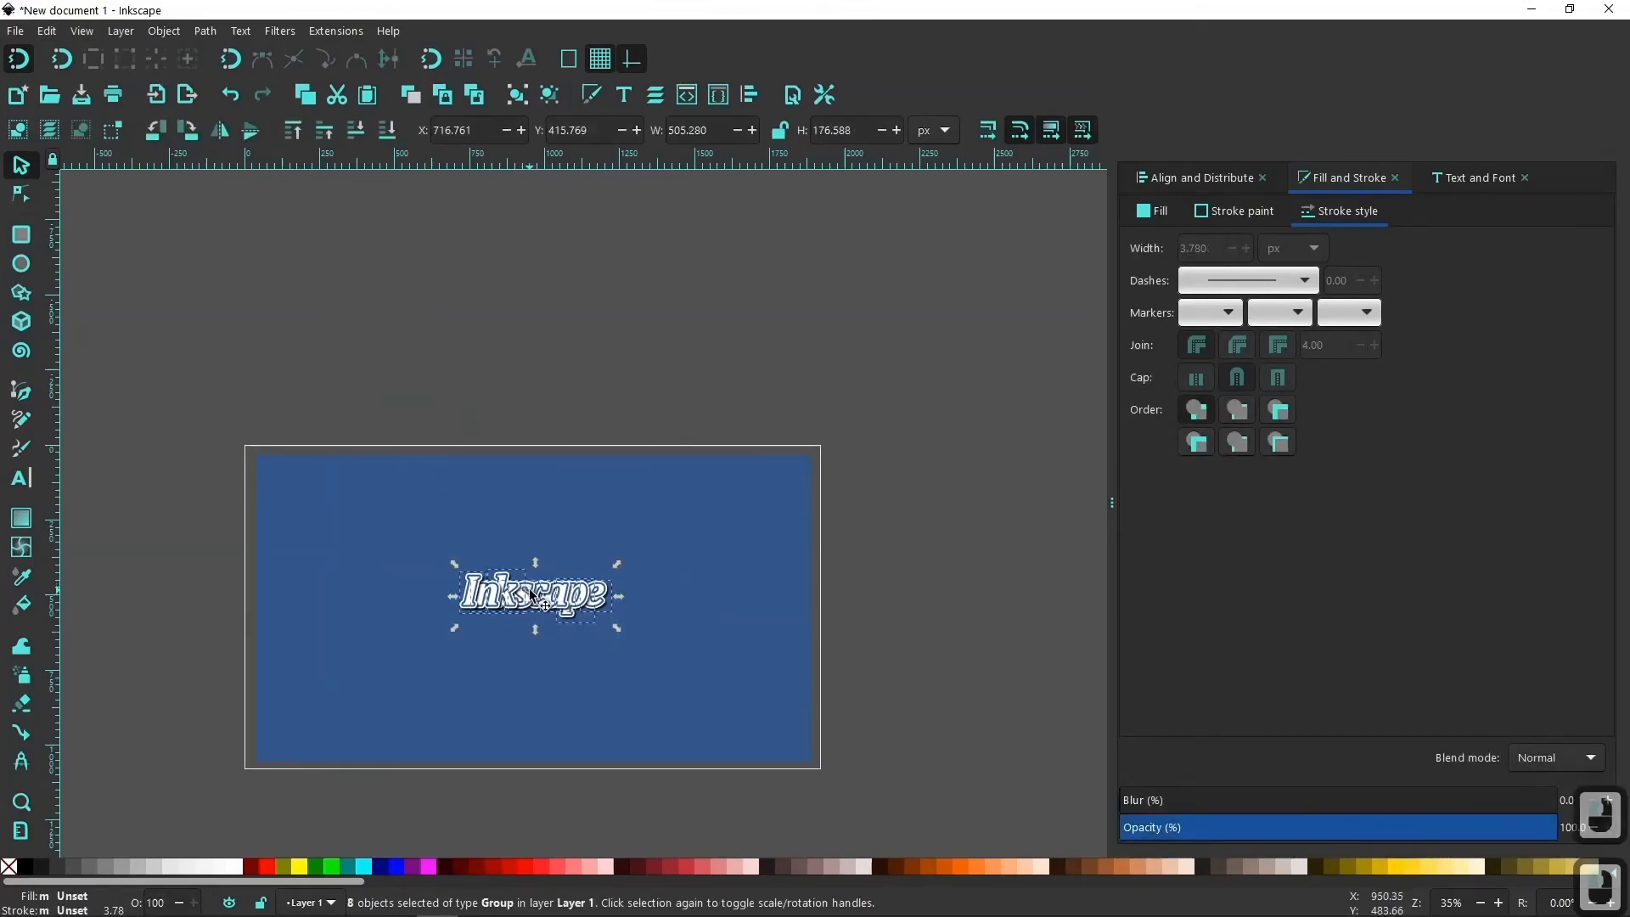
pyautogui.moveTo(531, 596); pyautogui.dragTo(507, 598)
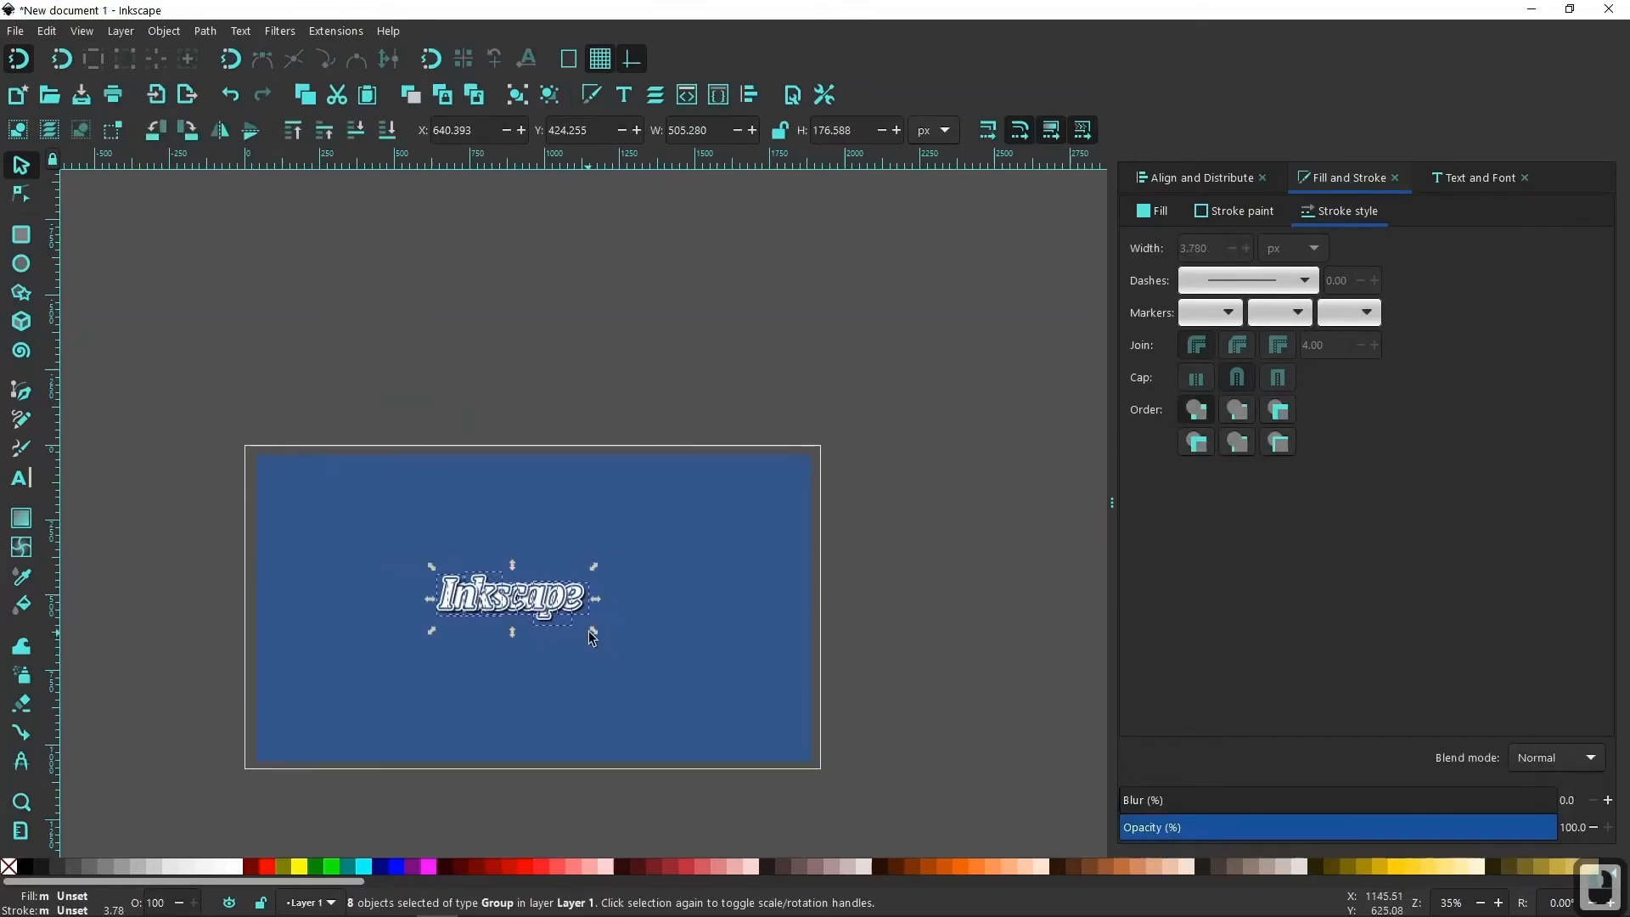
pyautogui.moveTo(592, 634); pyautogui.dragTo(653, 664)
pyautogui.moveTo(503, 595); pyautogui.dragTo(539, 610)
pyautogui.click(931, 677)
# Change the background rectangle's fill from flat color to a radial gradient.
pyautogui.click(764, 710)
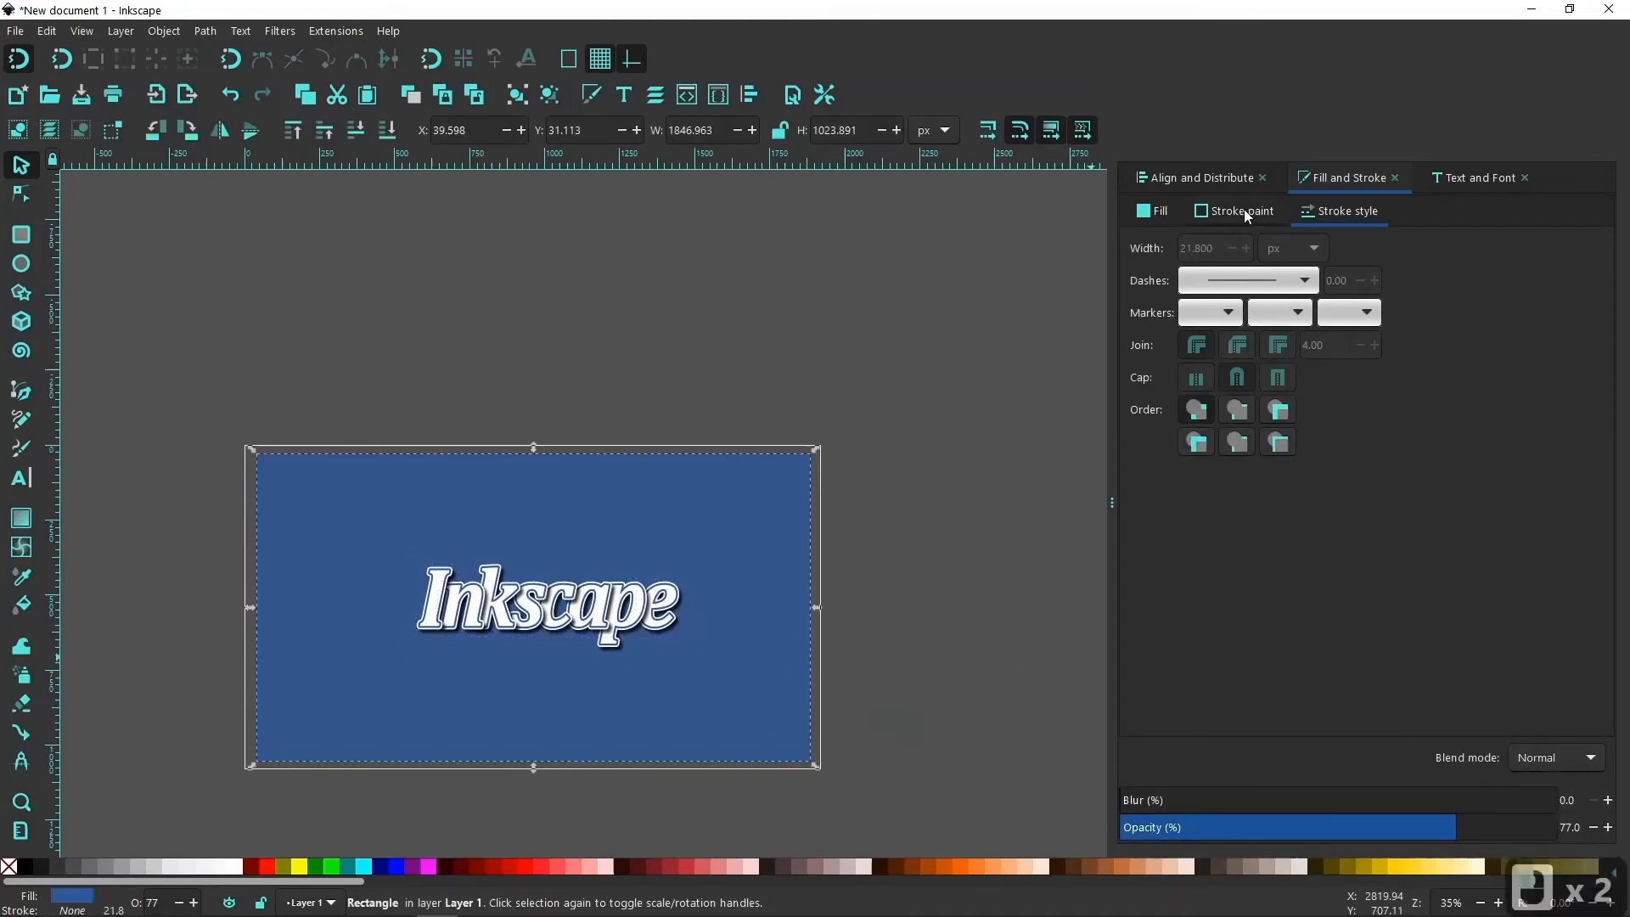
pyautogui.click(1159, 212)
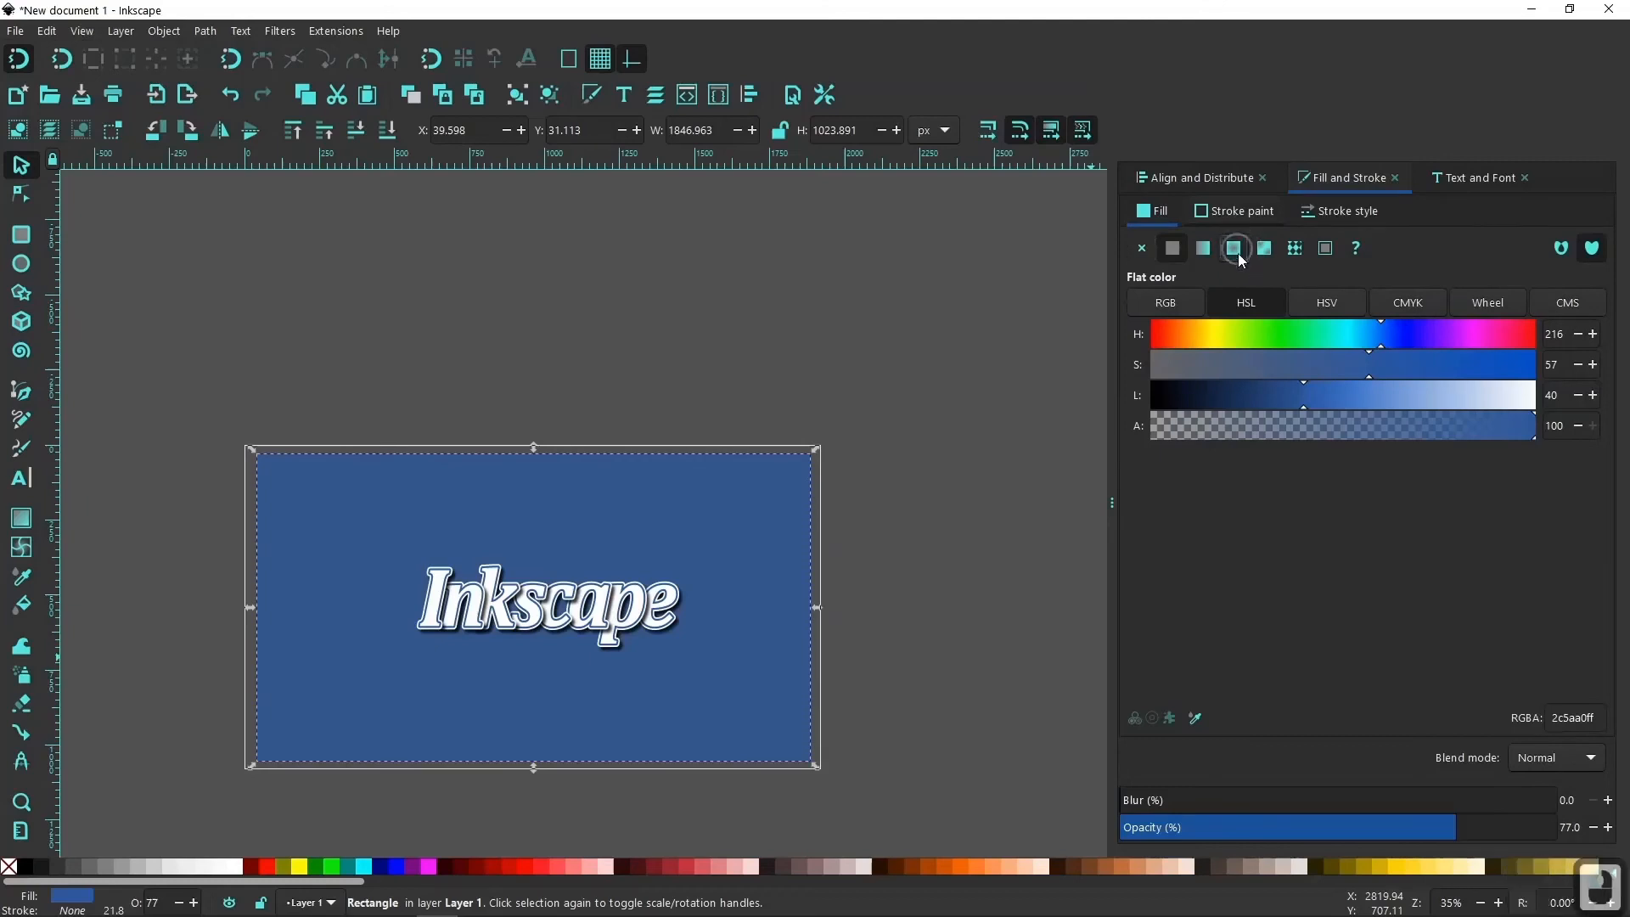
pyautogui.click(1235, 249)
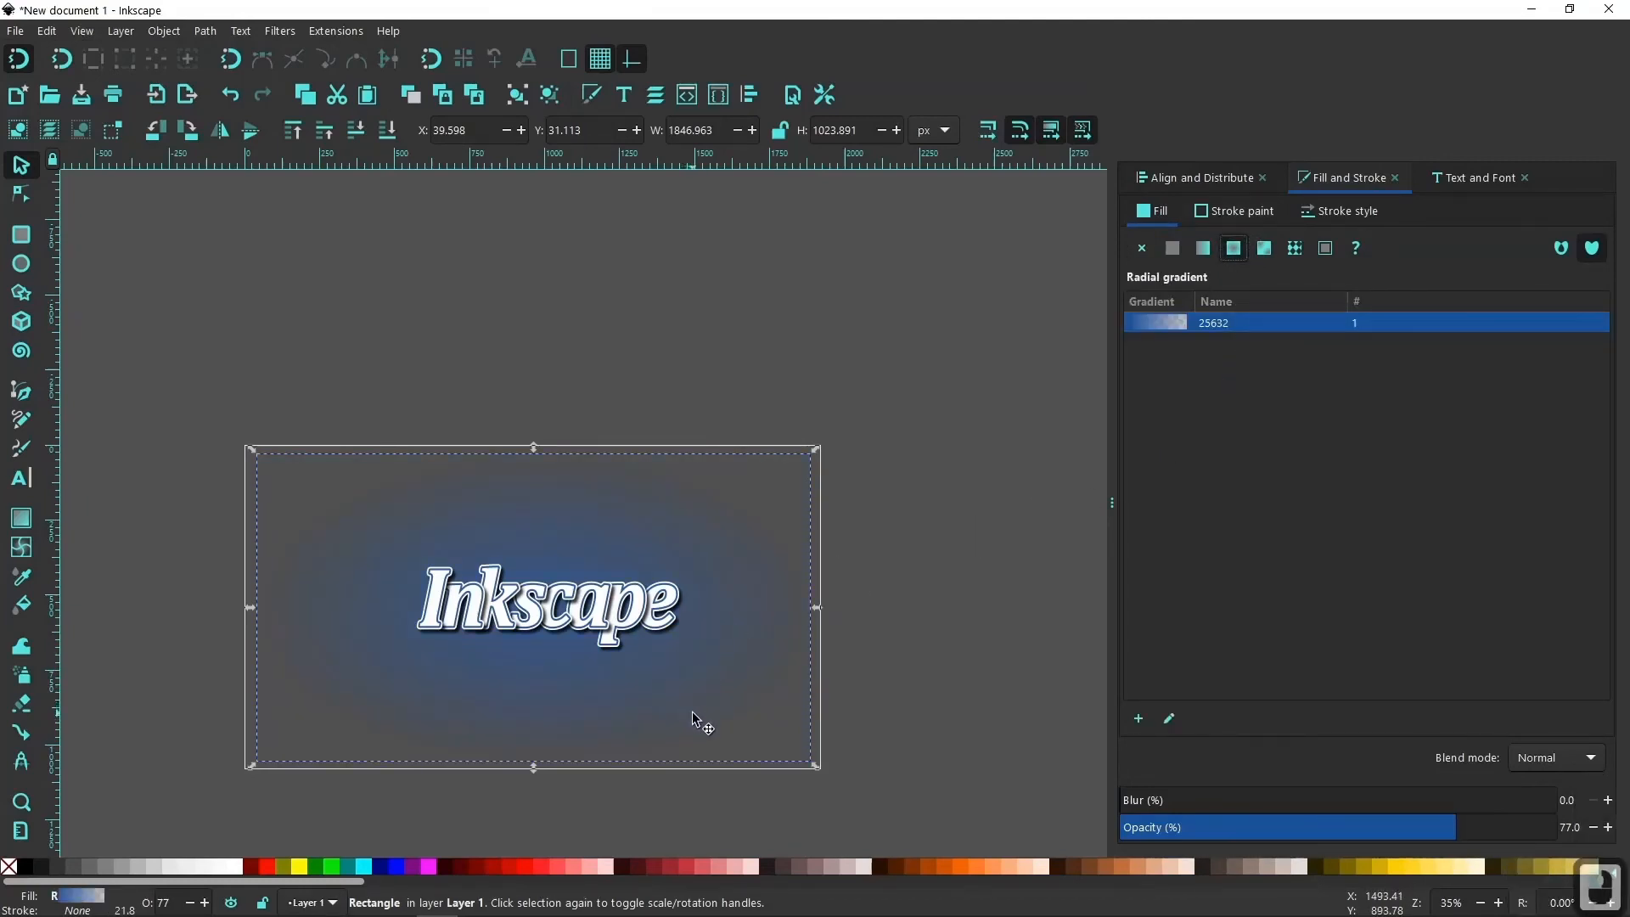
# Set the opacity of the radial gradient's outer stop to 100%.
pyautogui.press('g')
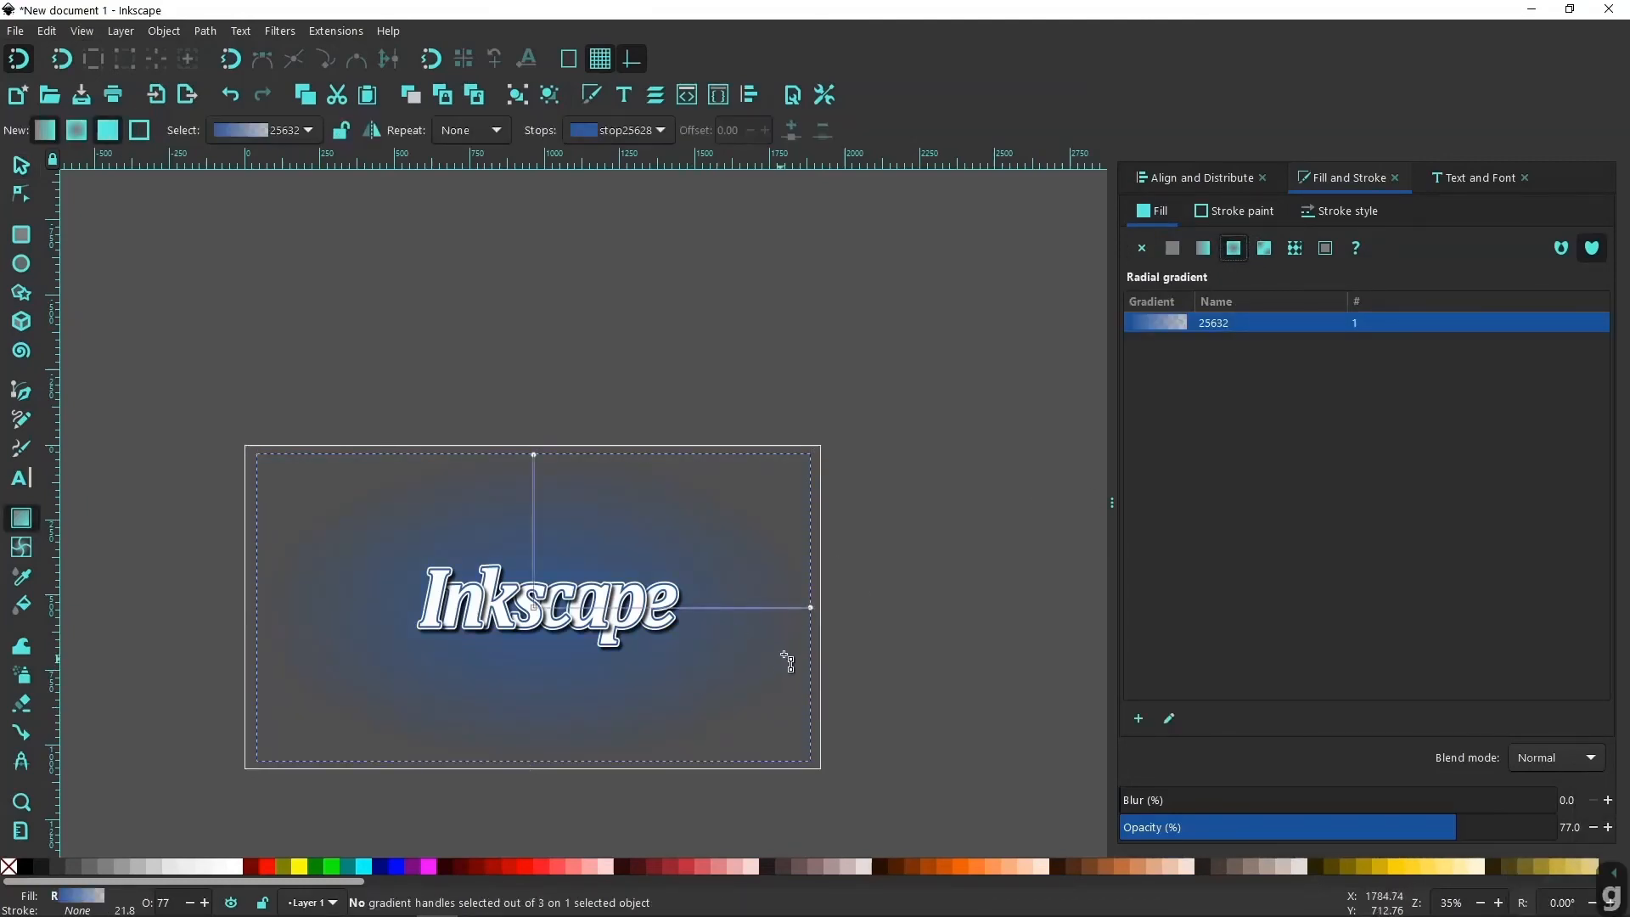
pyautogui.click(811, 608)
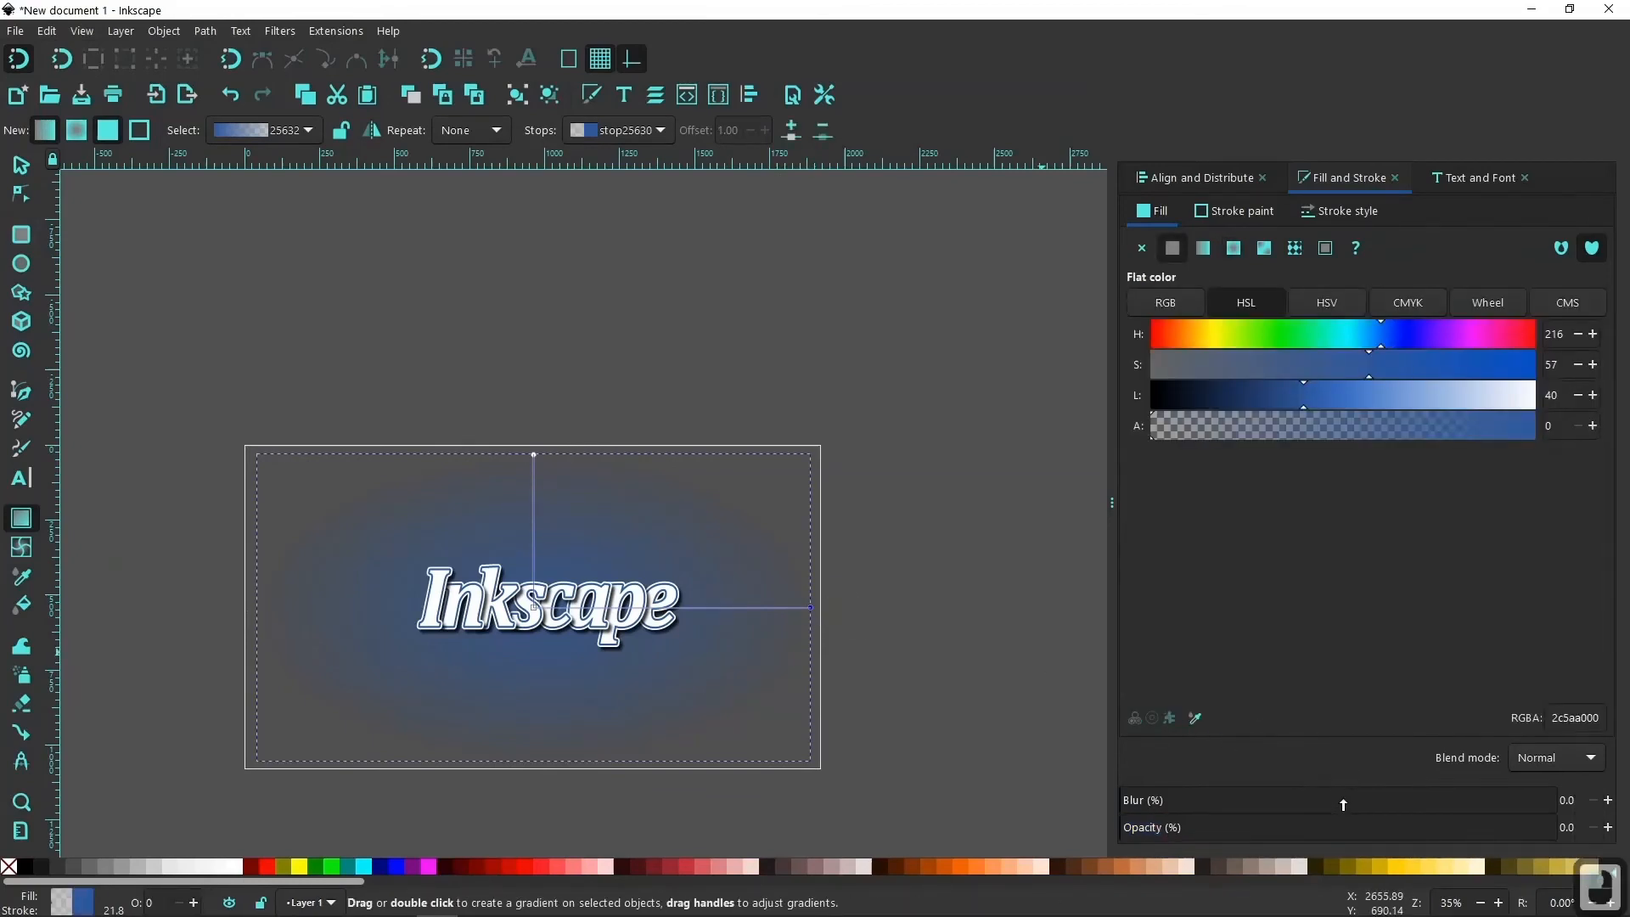
pyautogui.moveTo(1222, 828); pyautogui.dragTo(1621, 848)
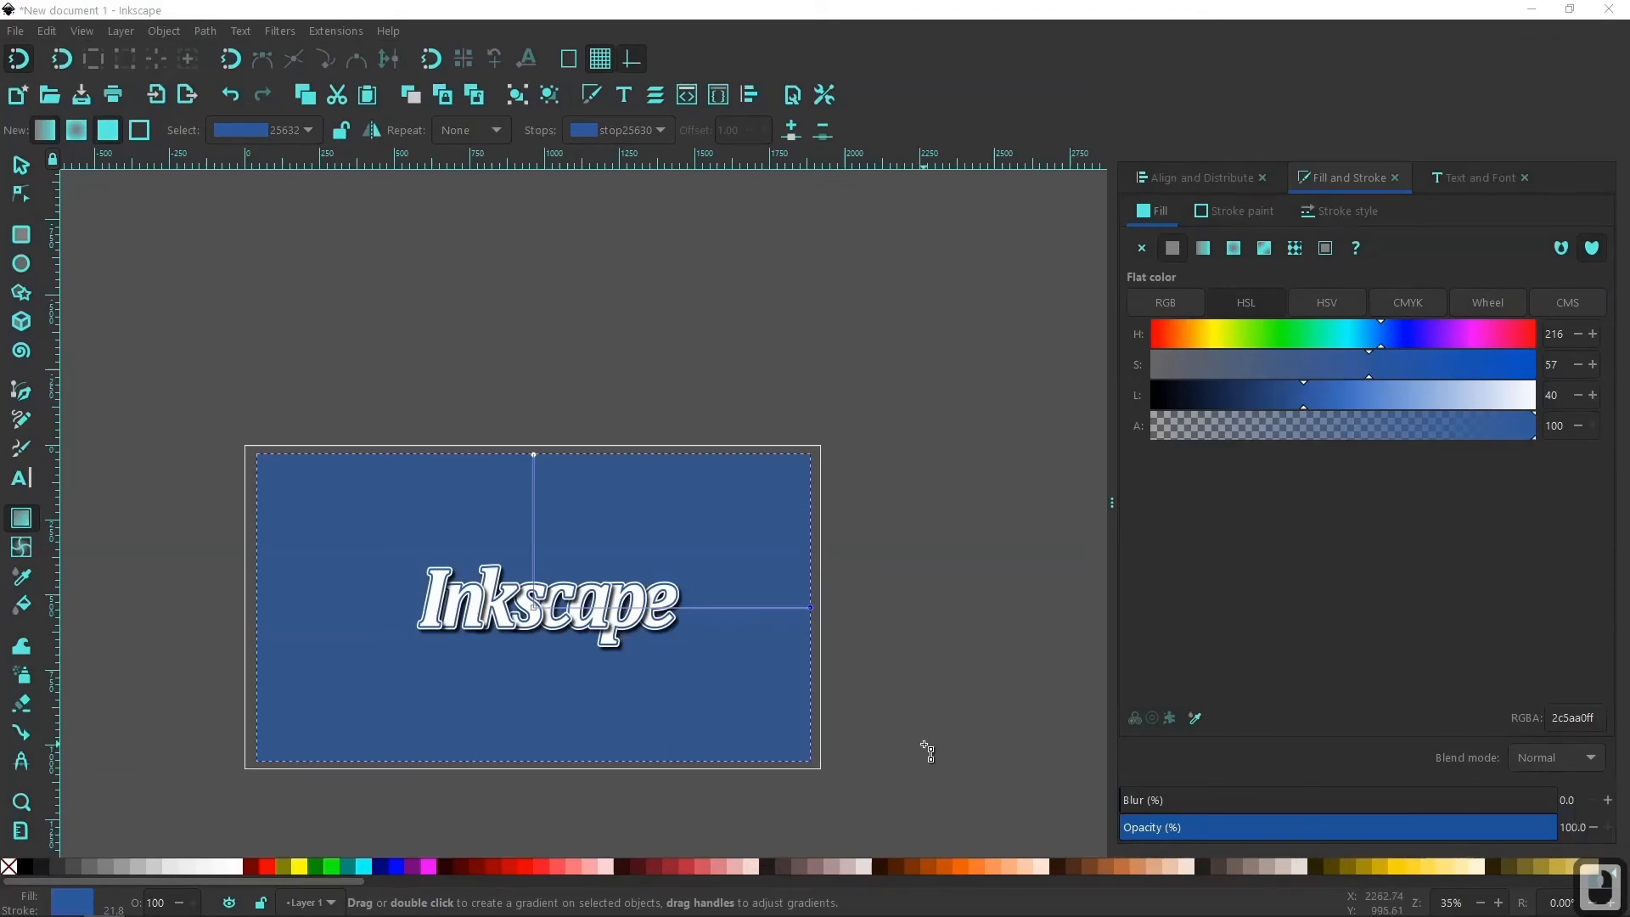
pyautogui.scroll(2, 638, 663)
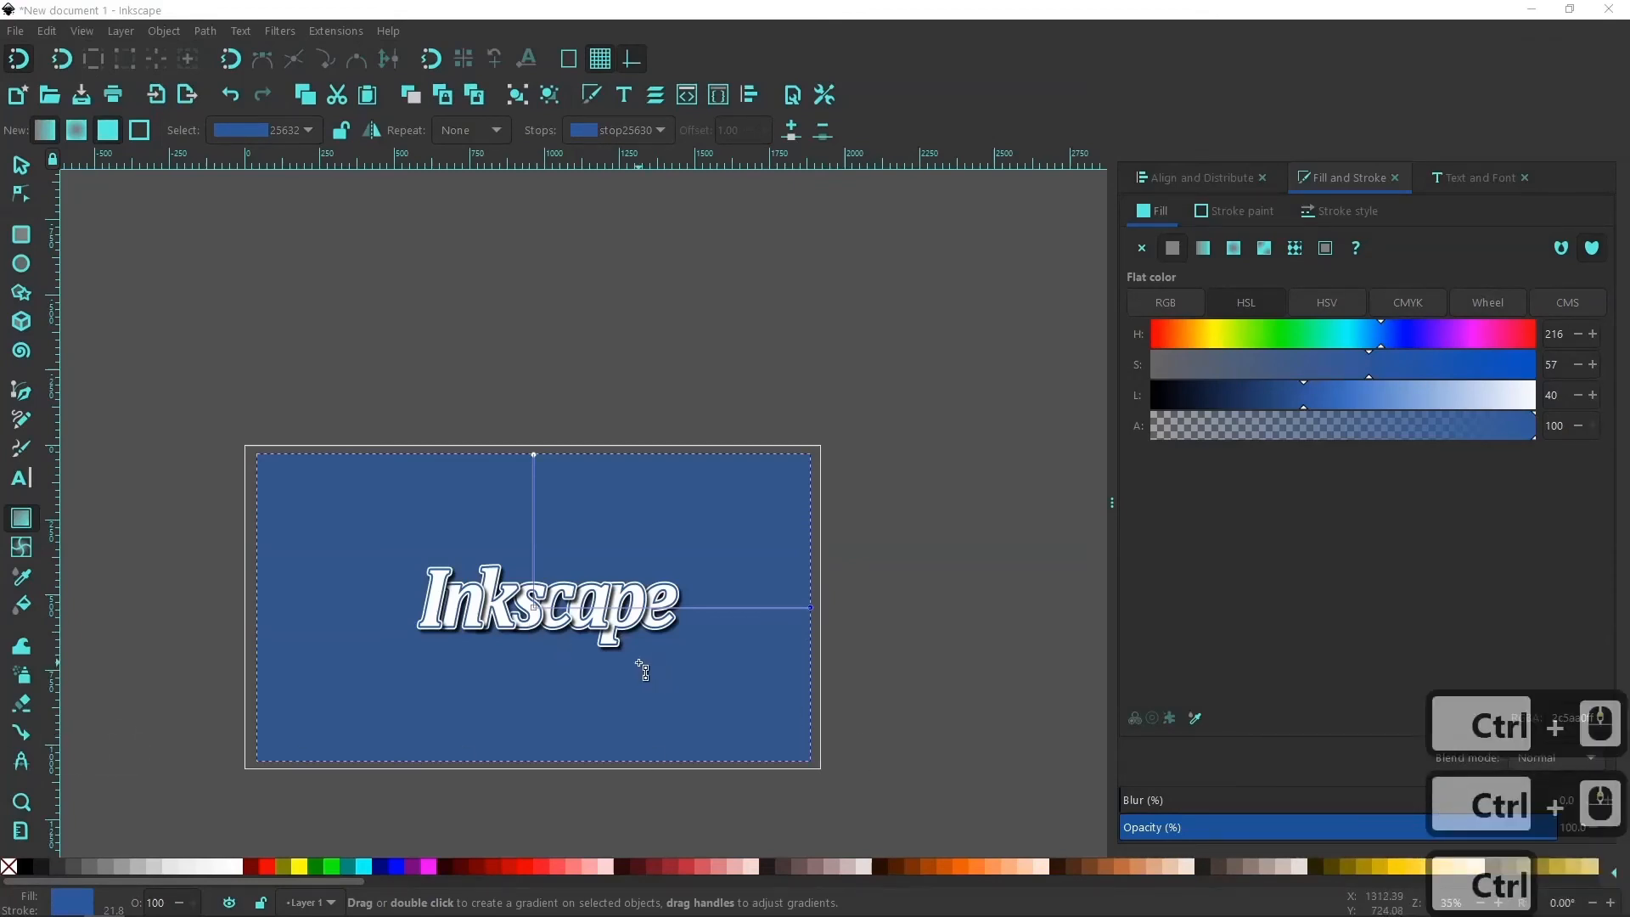
pyautogui.rightClick(964, 606)
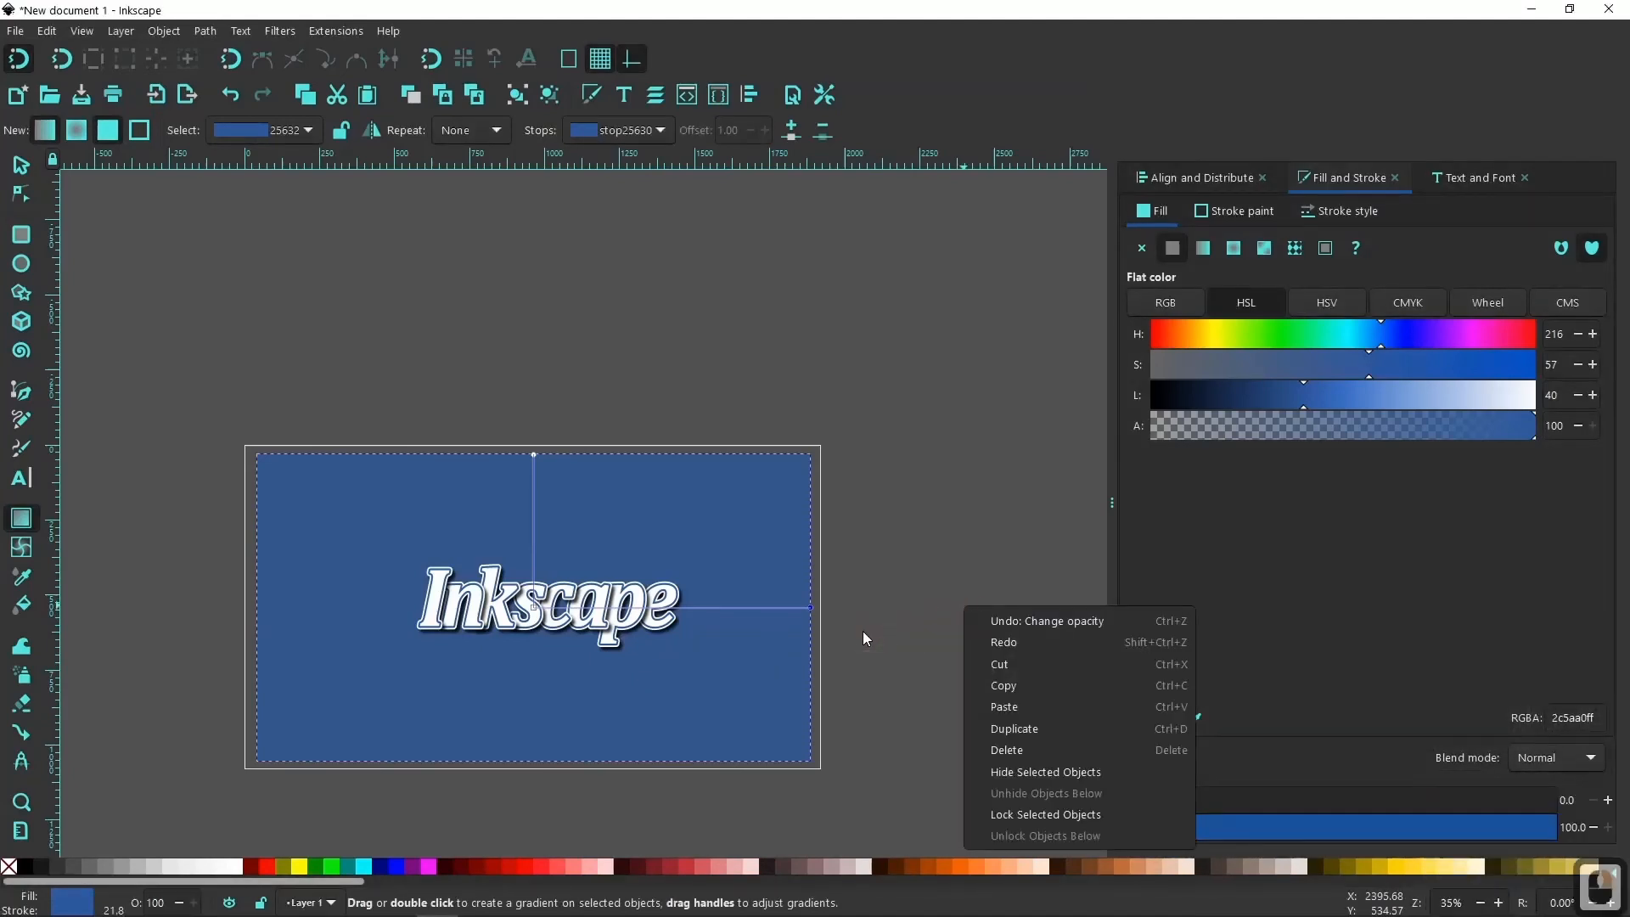
pyautogui.scroll(2, 862, 630)
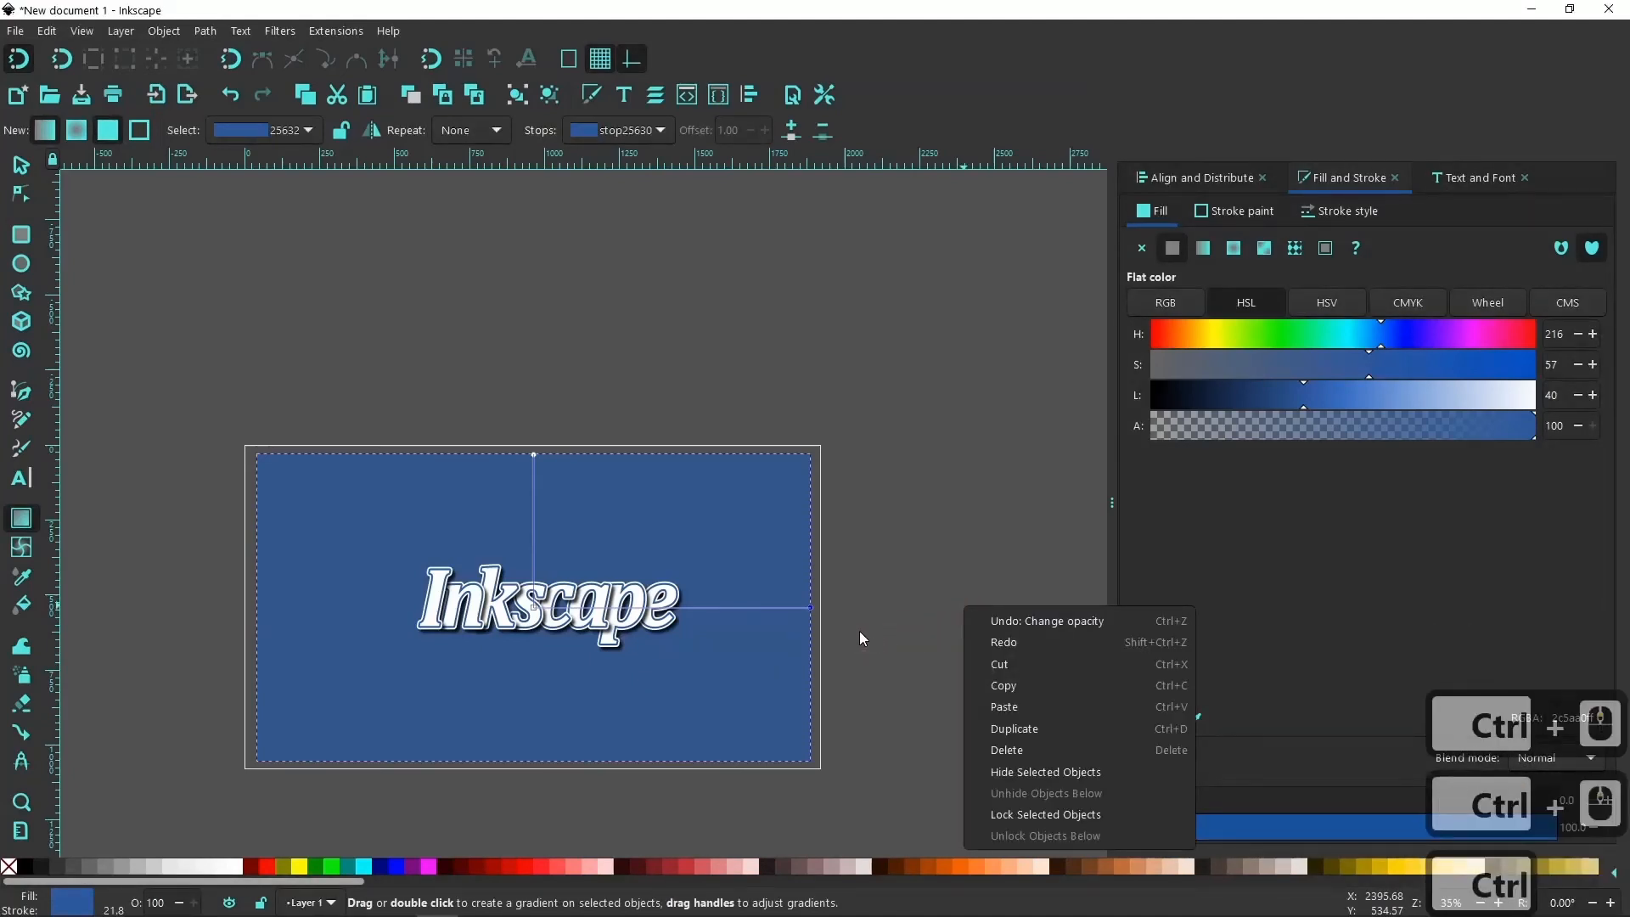
pyautogui.middleClick(925, 599)
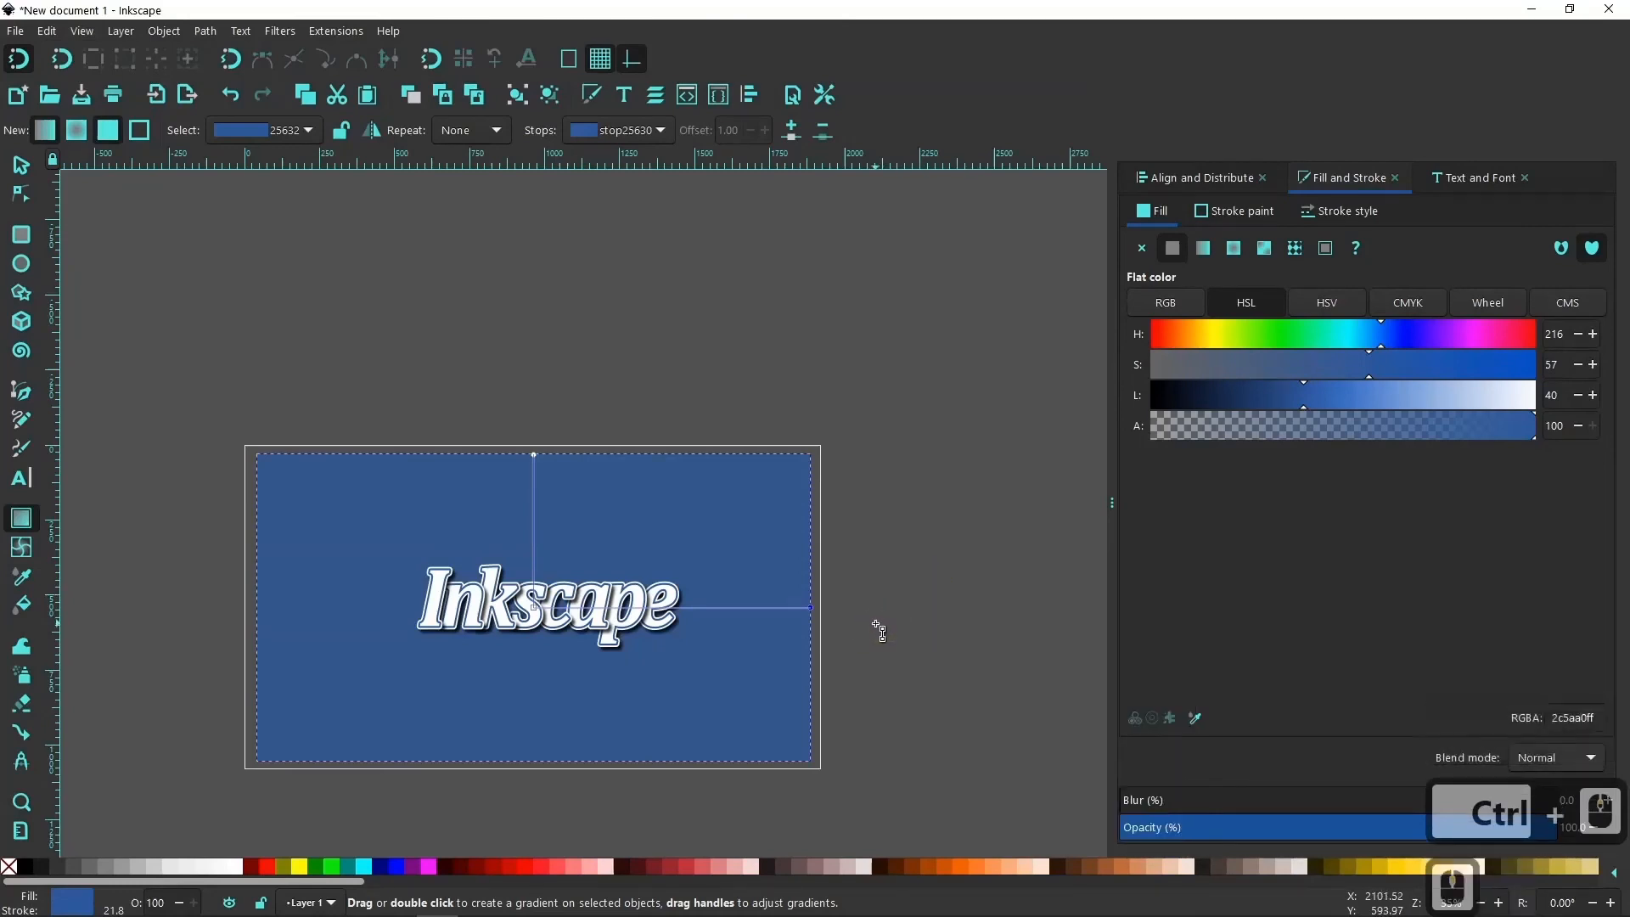
pyautogui.moveTo(875, 624); pyautogui.dragTo(898, 662)
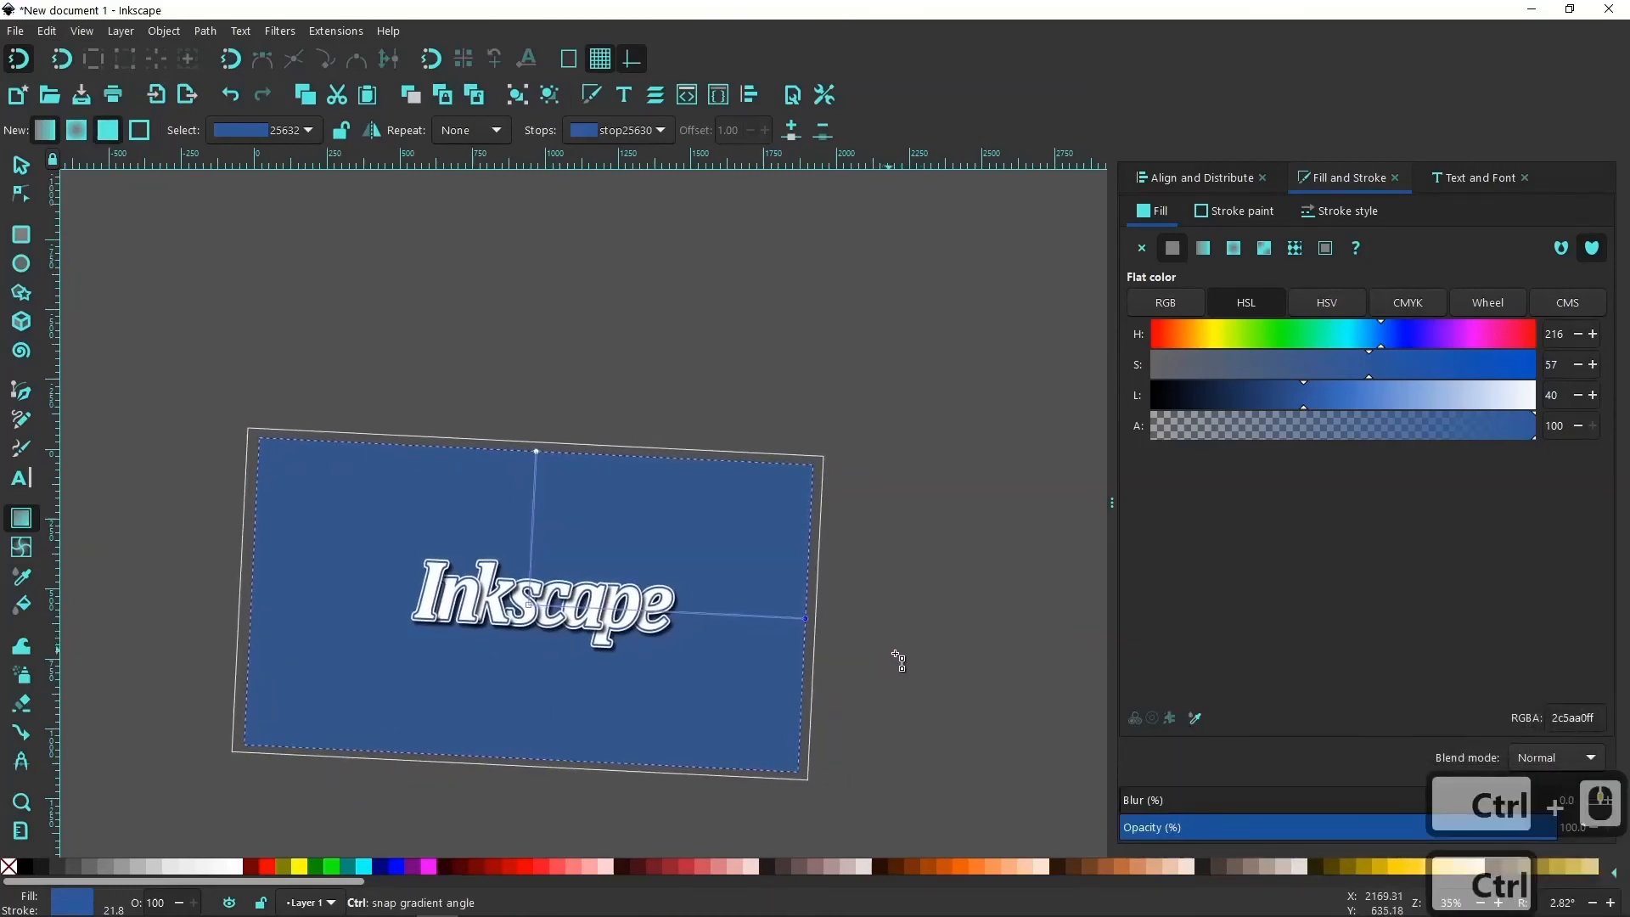
pyautogui.click(1566, 909)
pyautogui.write('0')
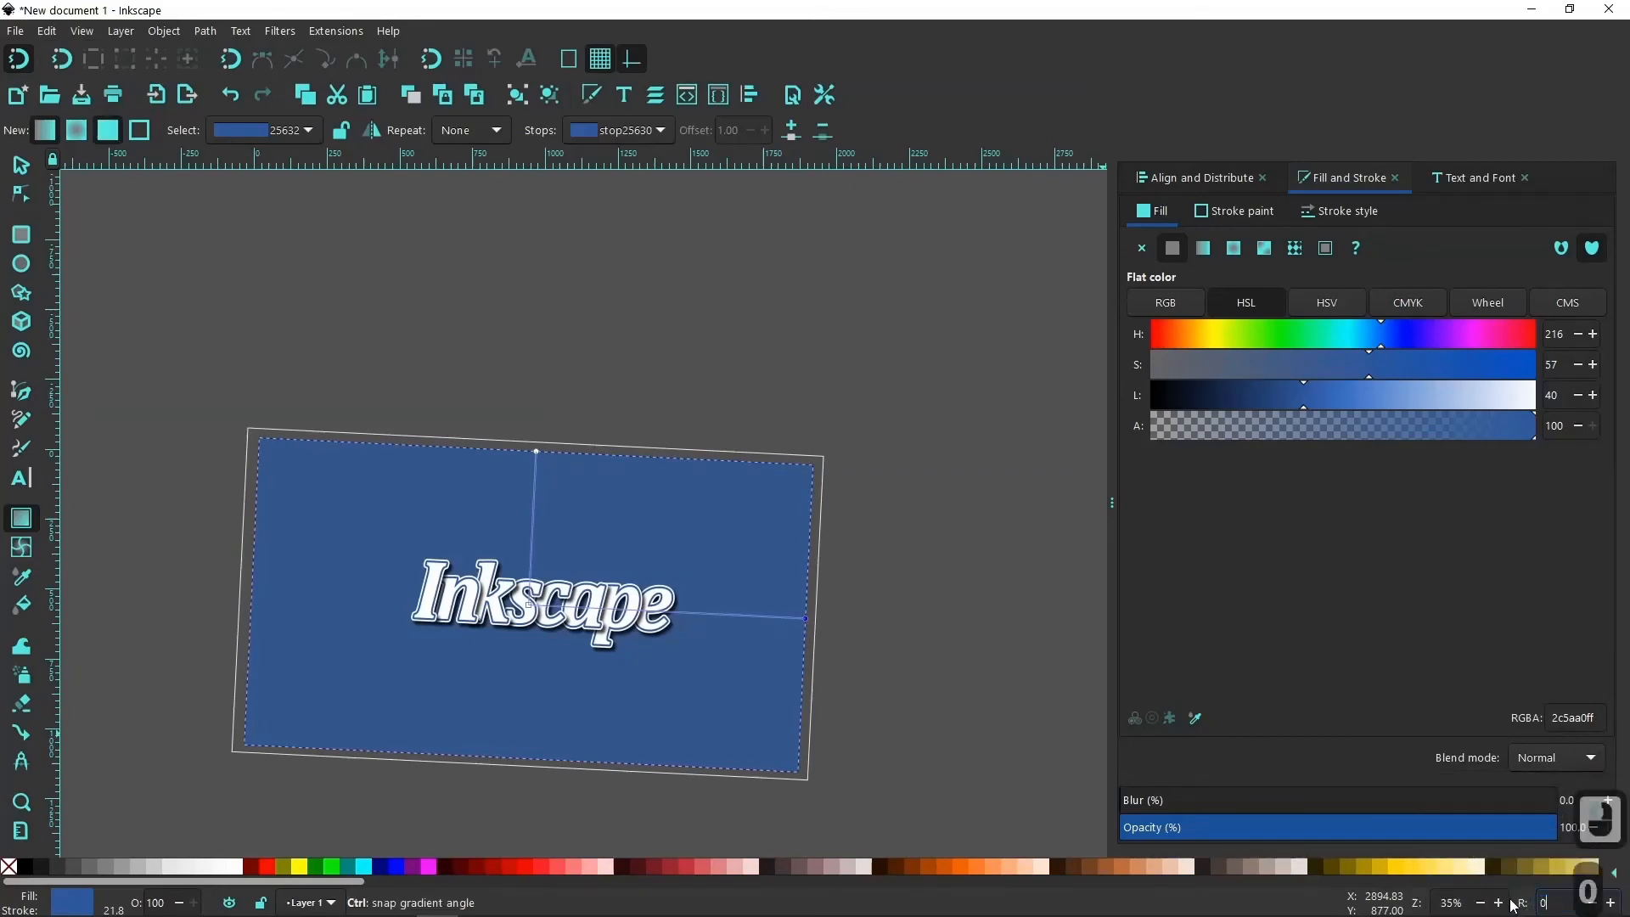
pyautogui.press('Return')
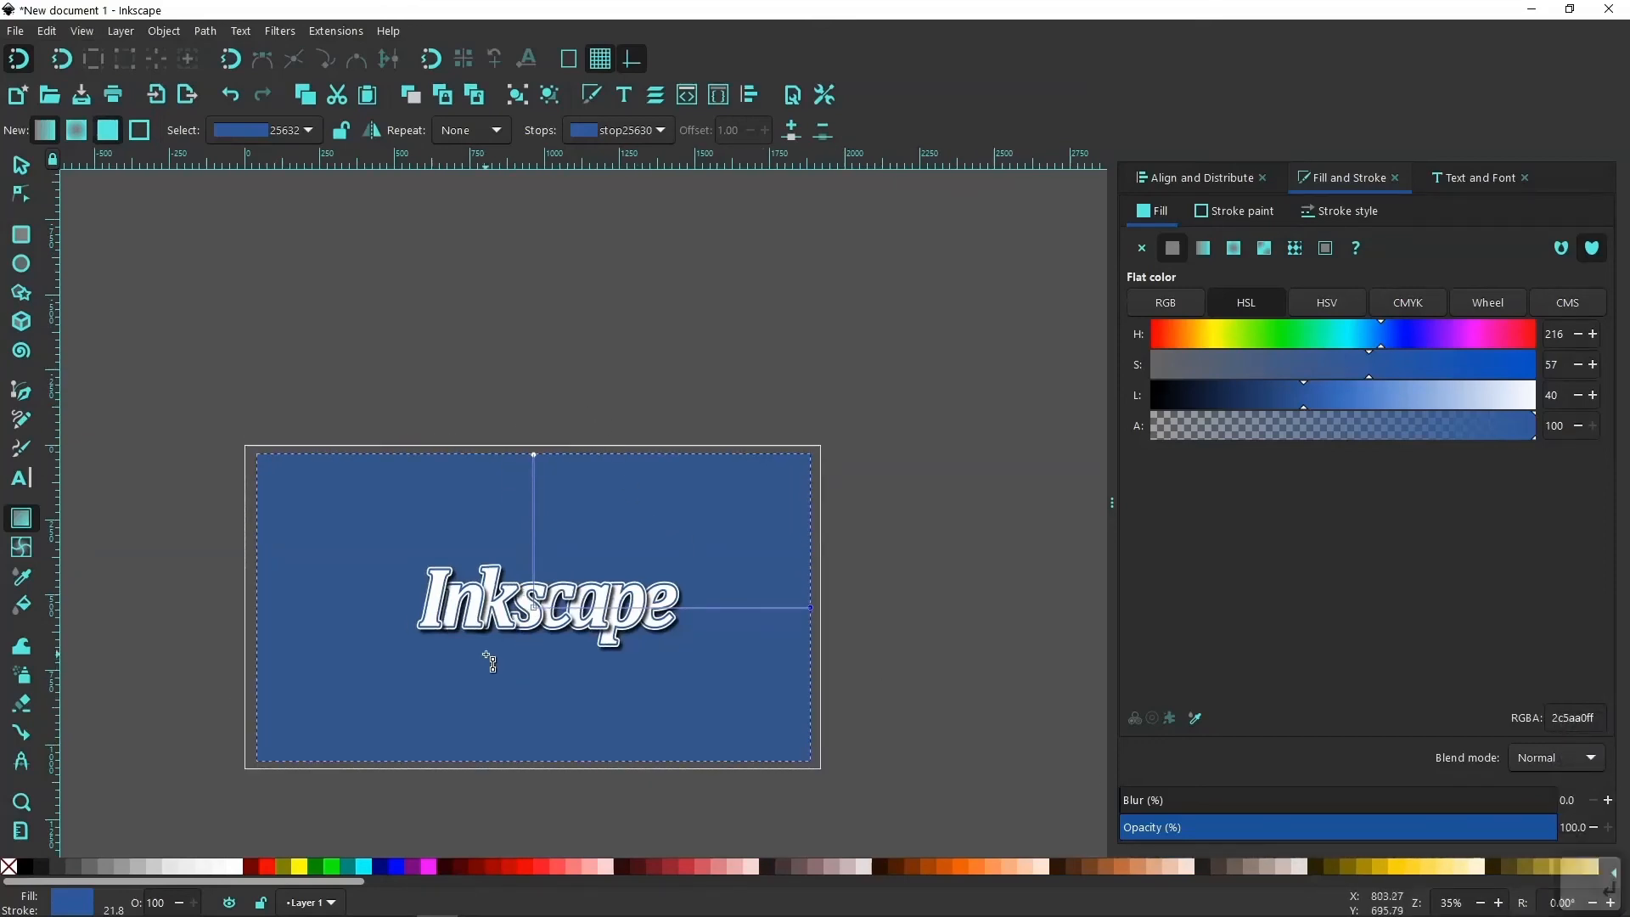
# Darken the radial gradient's outer stop by setting its HSL lightness to 30.
pyautogui.press('ctrl')
pyautogui.scroll(1, 498, 654)
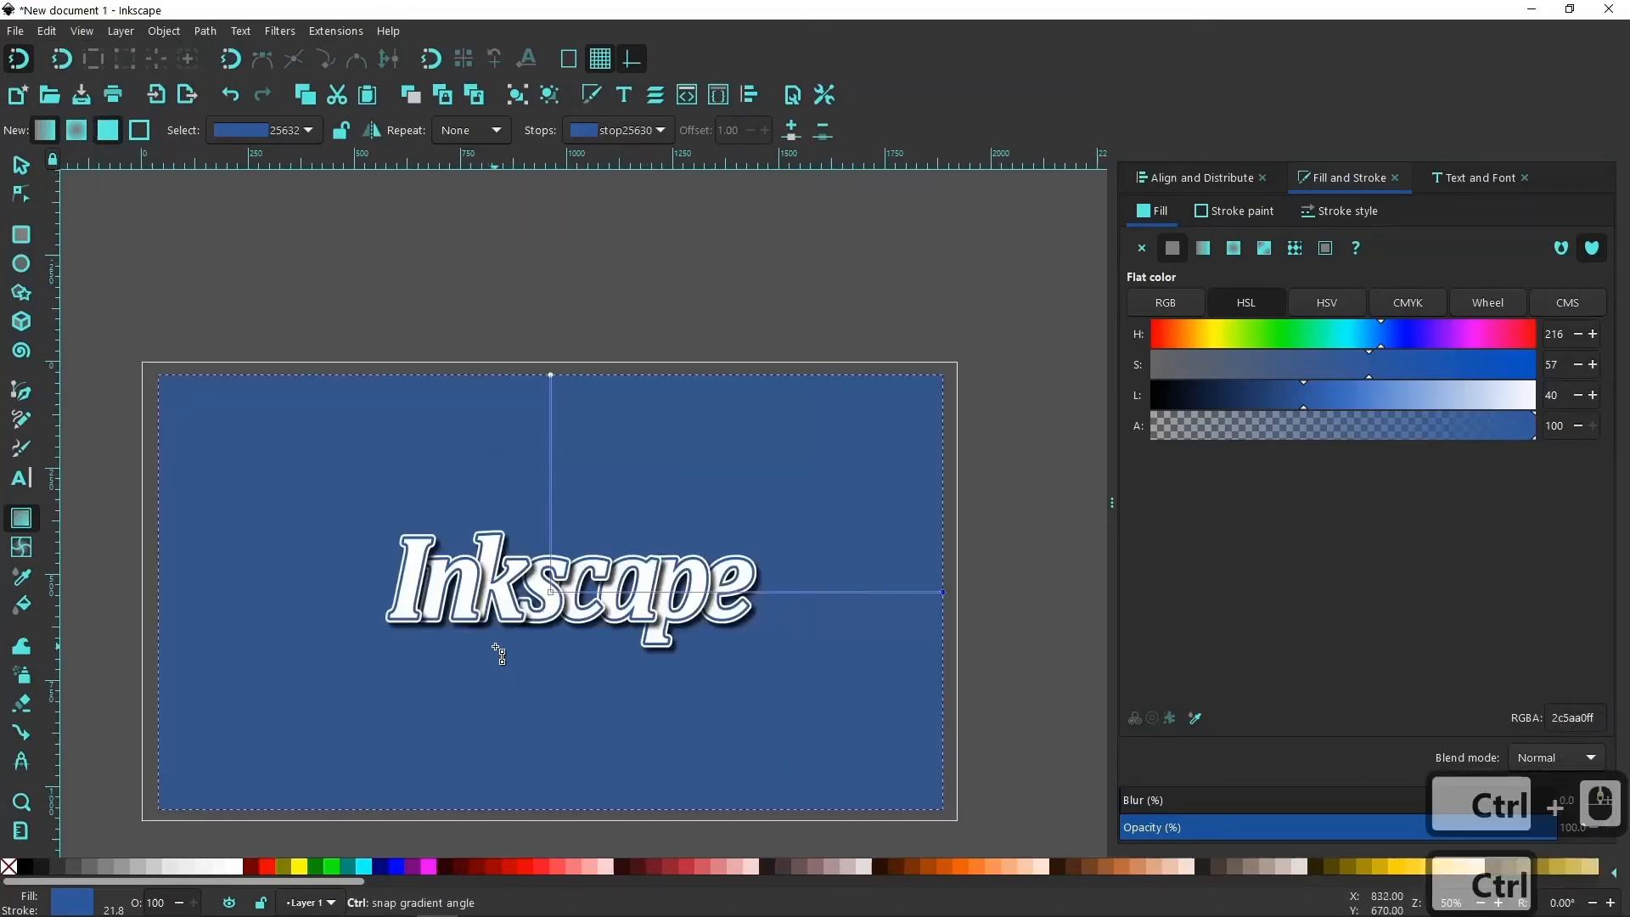
pyautogui.scroll(1, 501, 654)
pyautogui.scroll(-1, 498, 653)
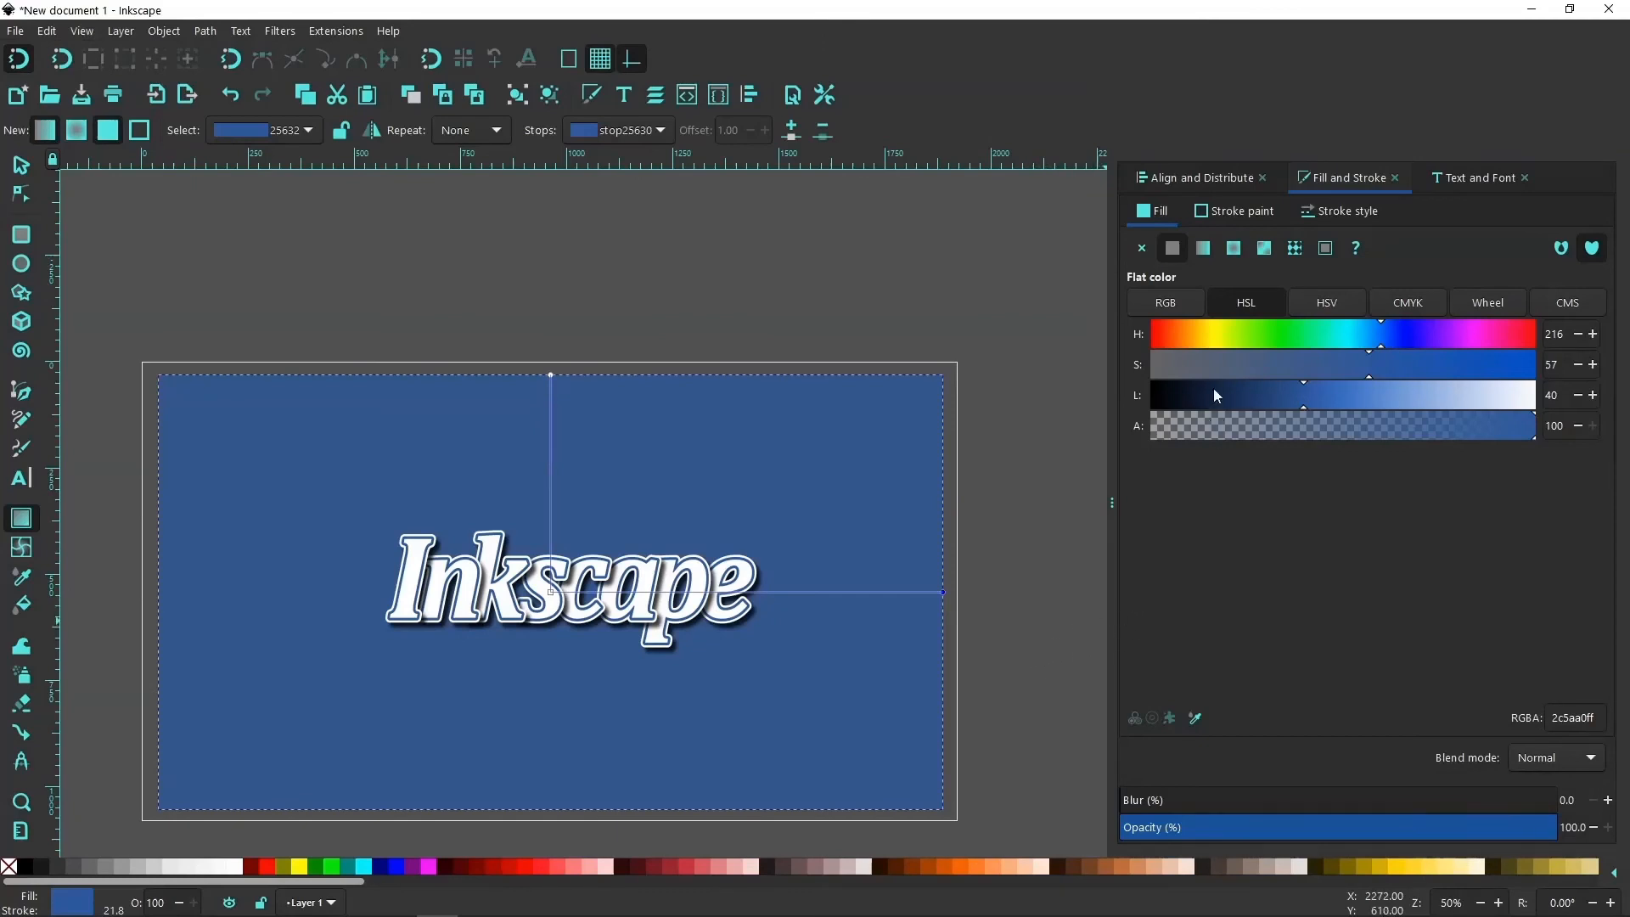
pyautogui.click(1261, 306)
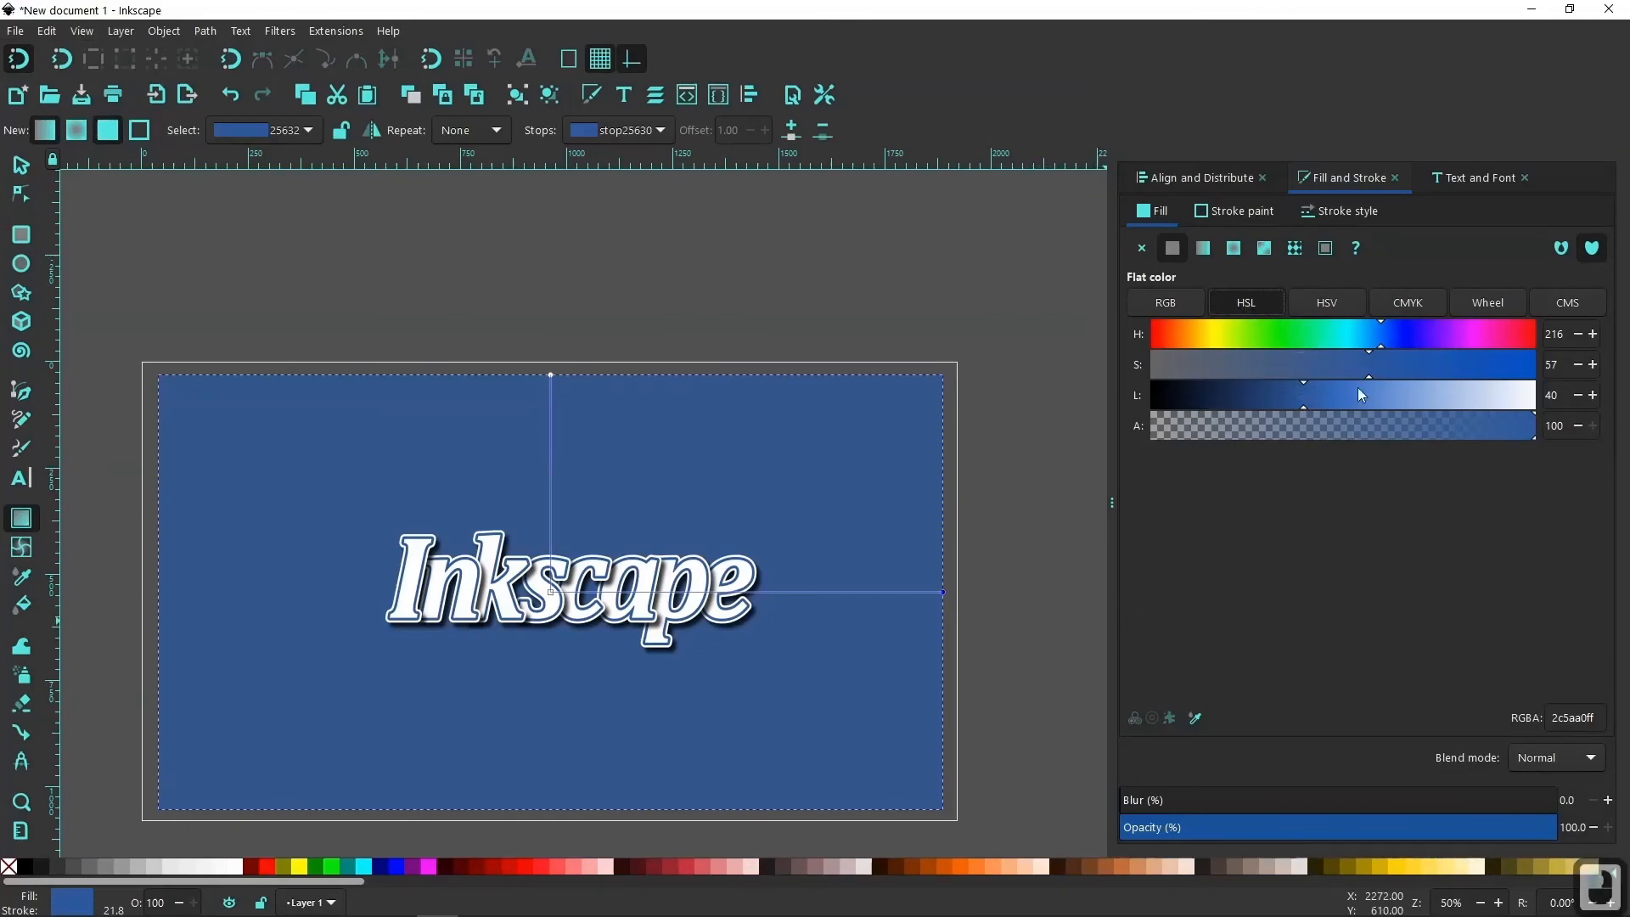
pyautogui.moveTo(1307, 395); pyautogui.dragTo(1265, 395)
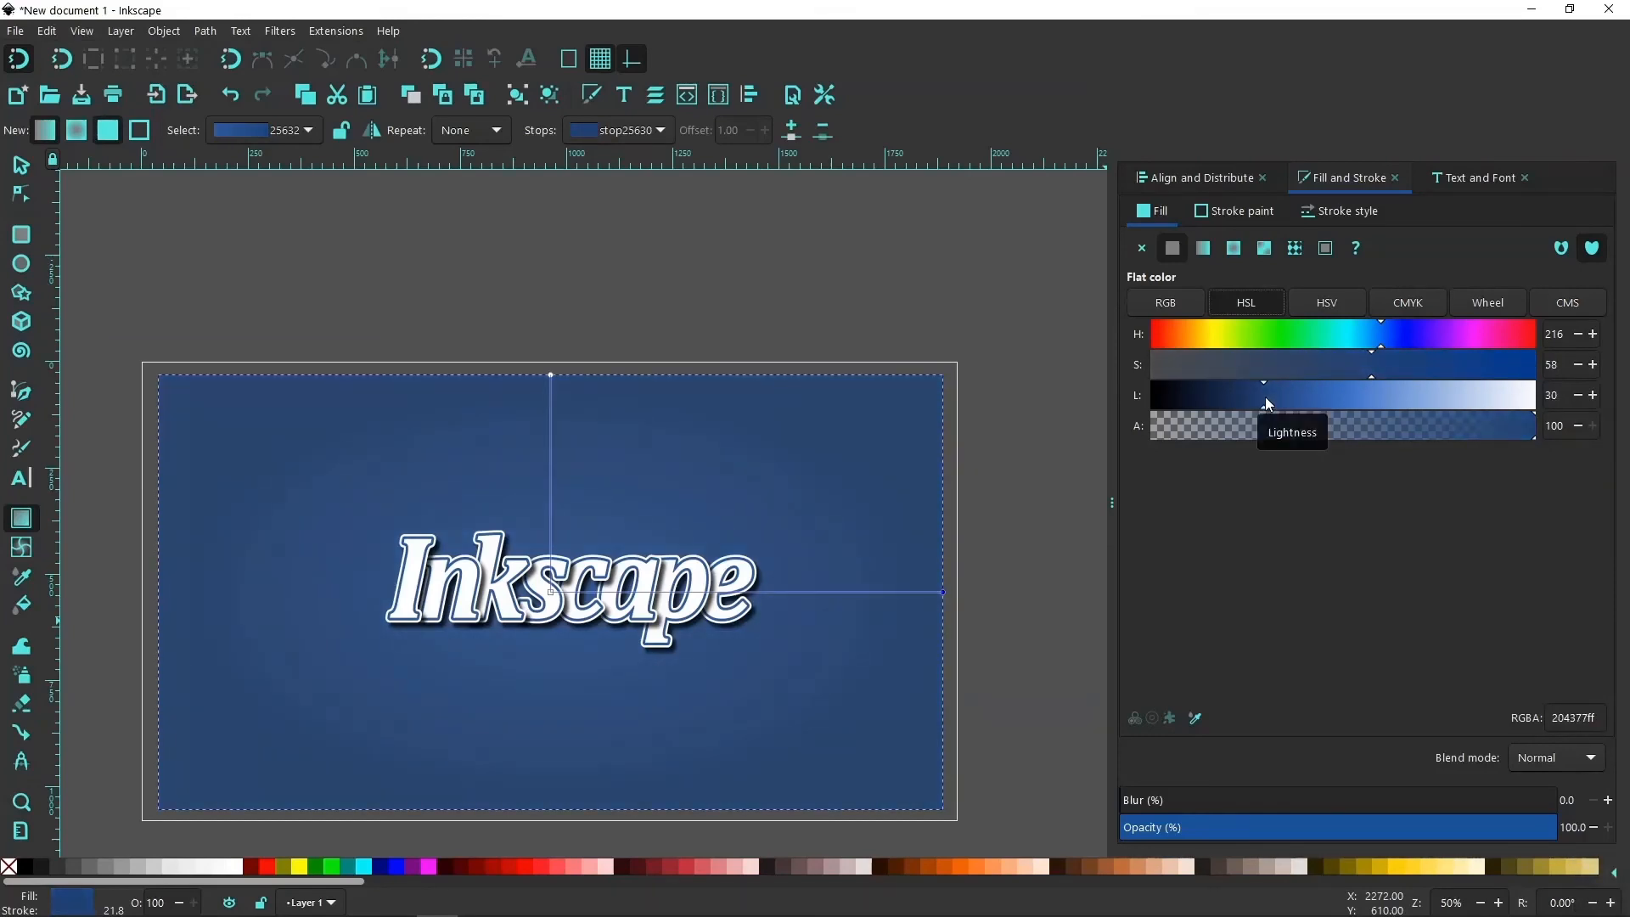
# Add a middle stop to the background's radial gradient at offset 0.51 and set its HSL lightness to 50.
pyautogui.doubleClick(841, 591)
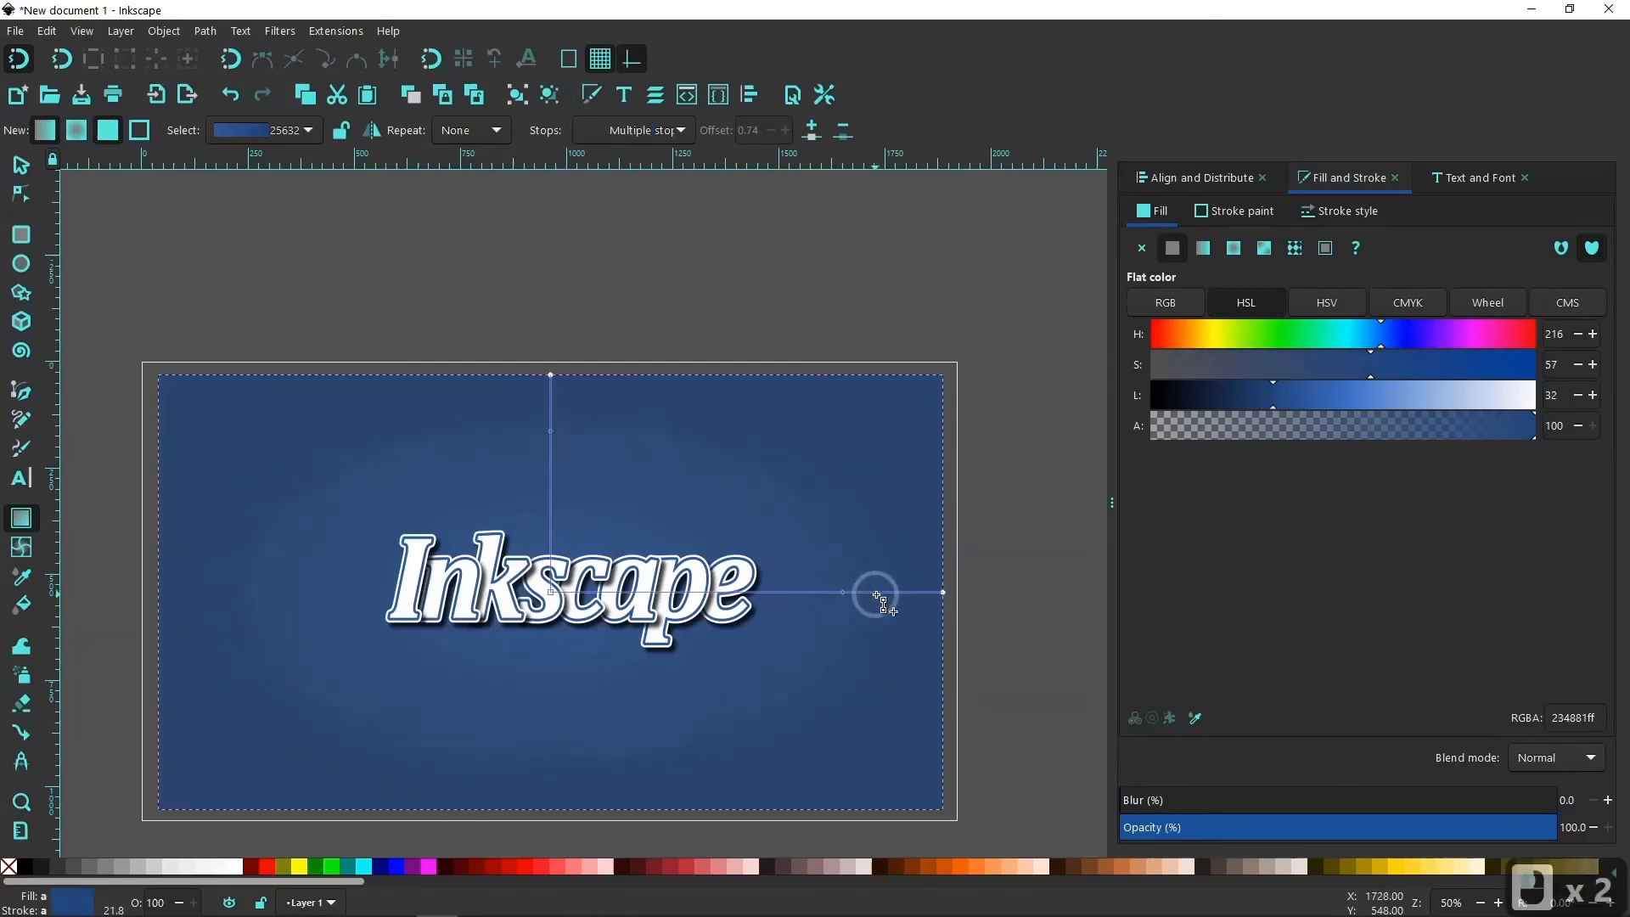
pyautogui.click(842, 593)
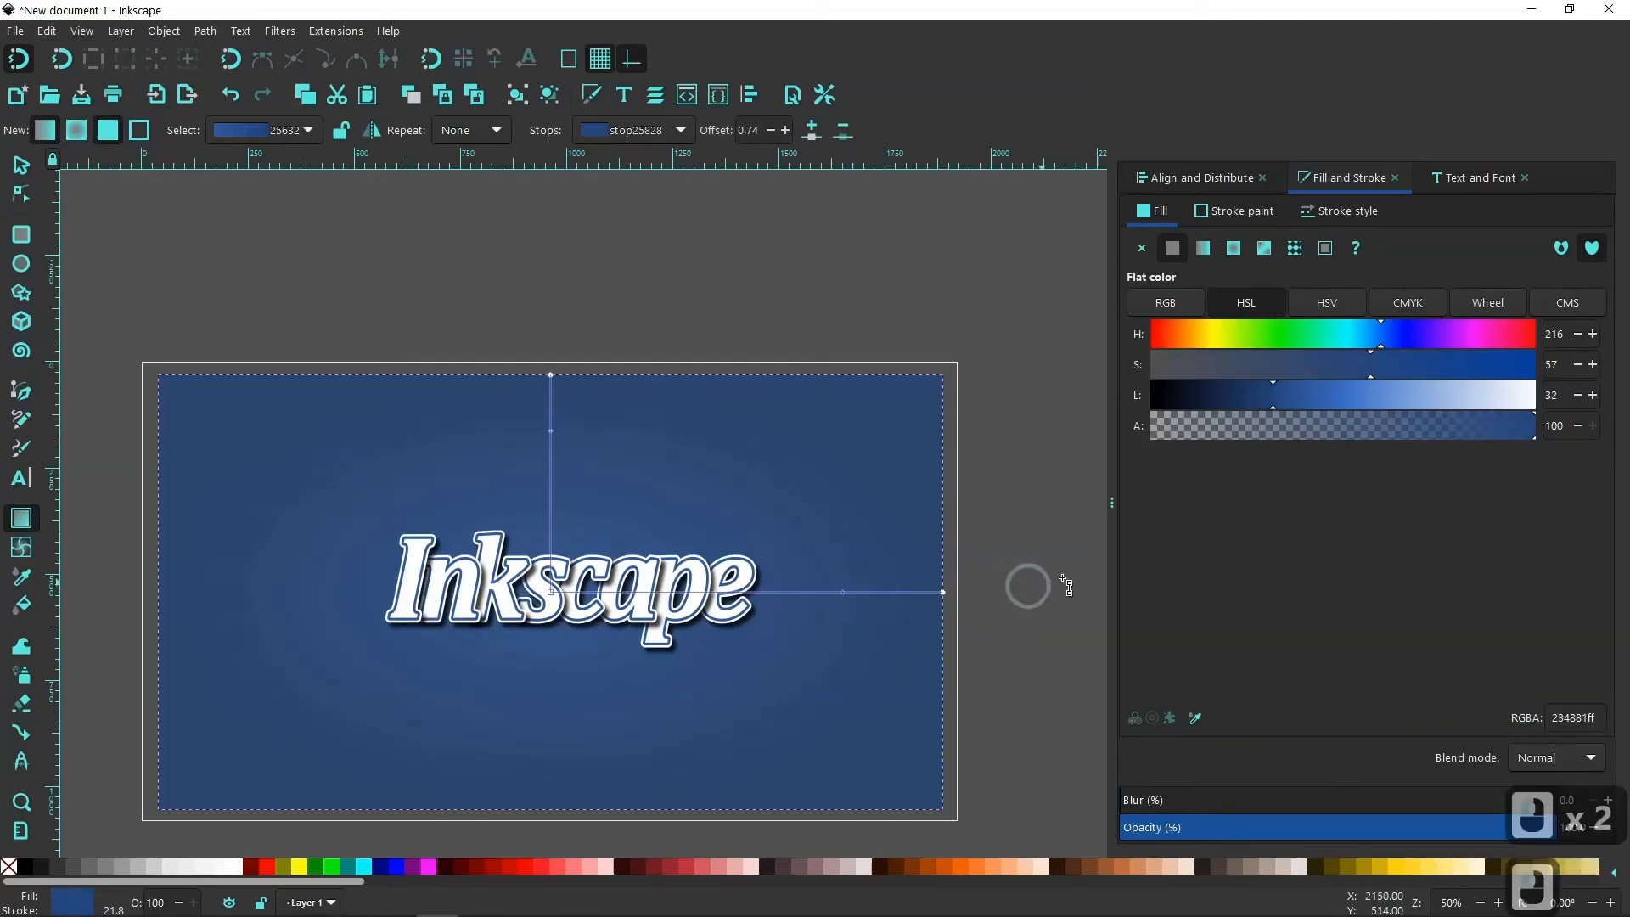
pyautogui.moveTo(1276, 403); pyautogui.dragTo(1300, 403)
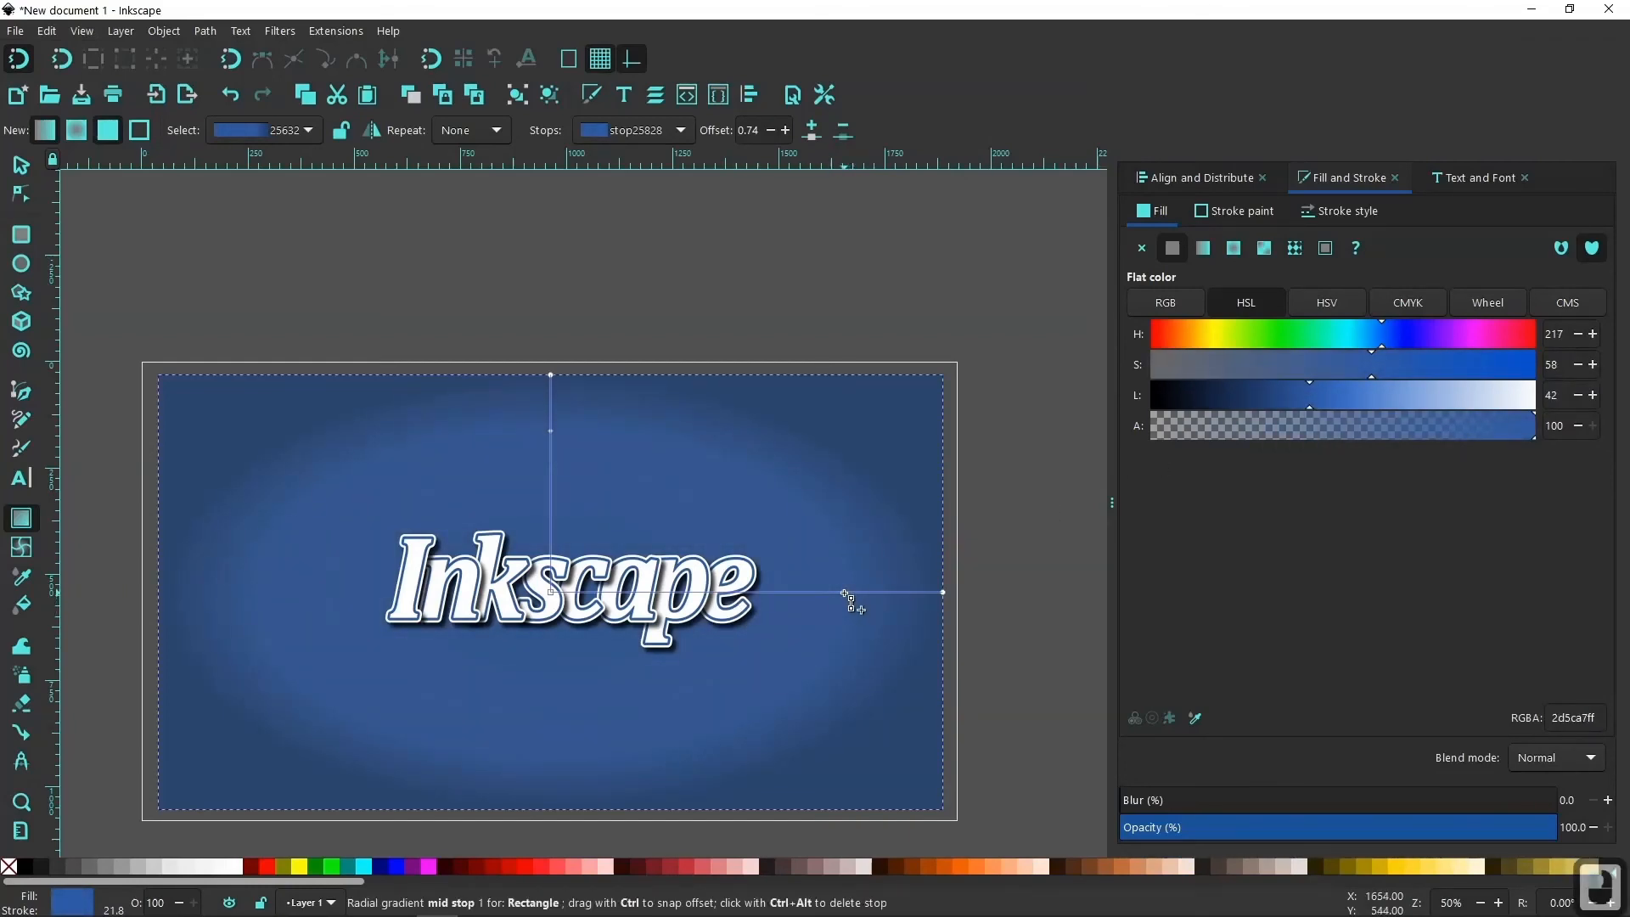
pyautogui.moveTo(845, 594); pyautogui.dragTo(750, 599)
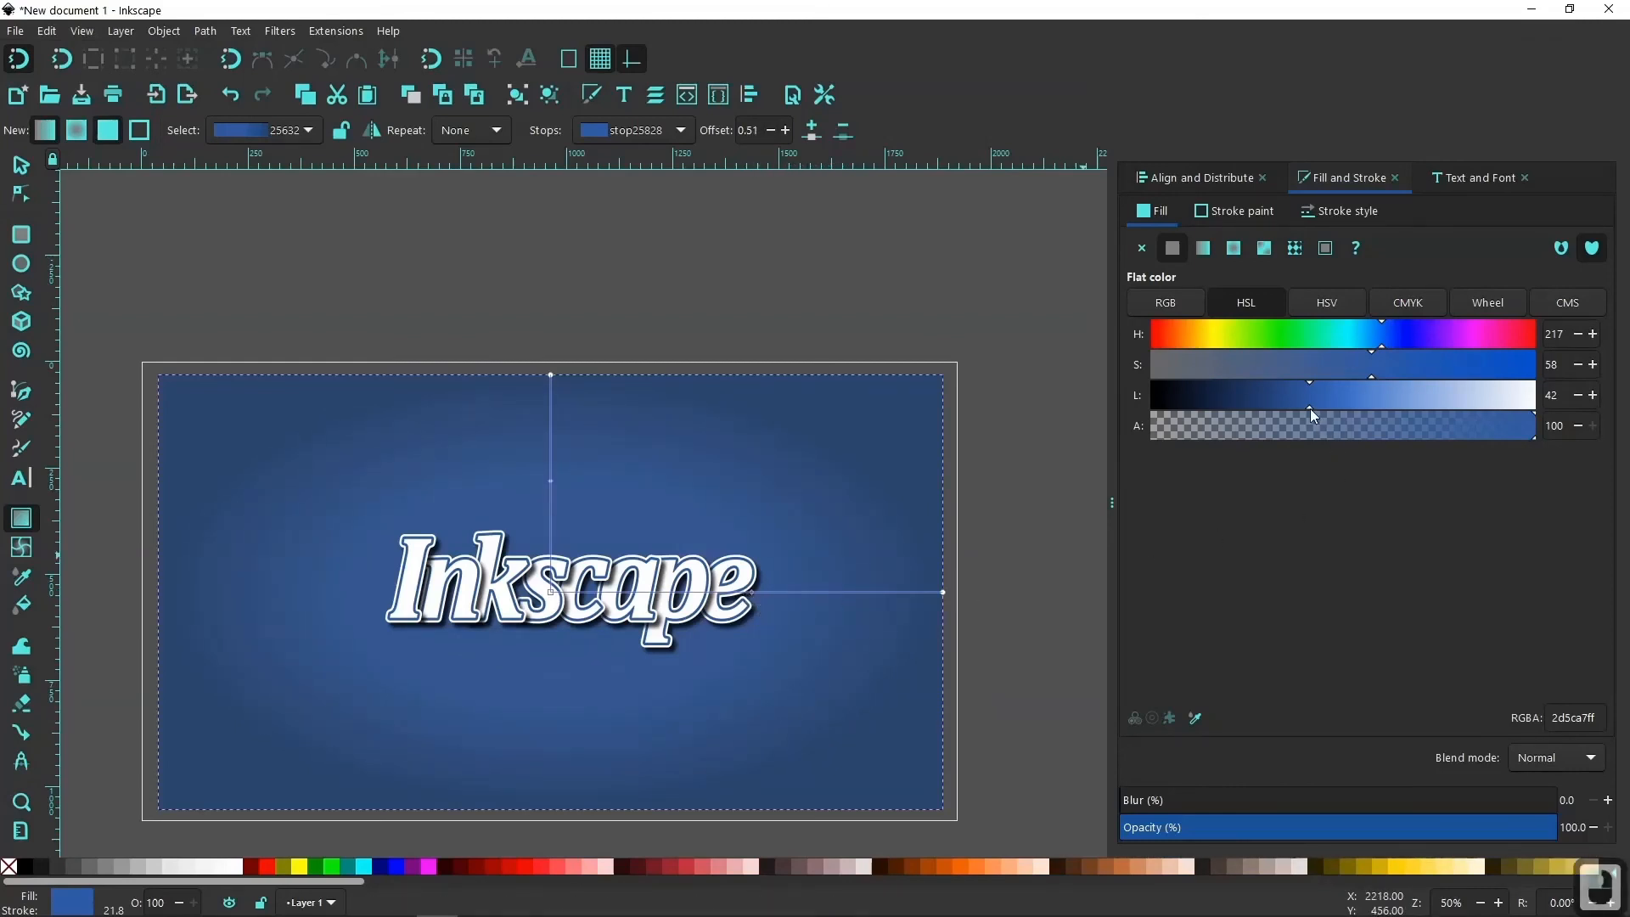
pyautogui.moveTo(1311, 405); pyautogui.dragTo(1354, 403)
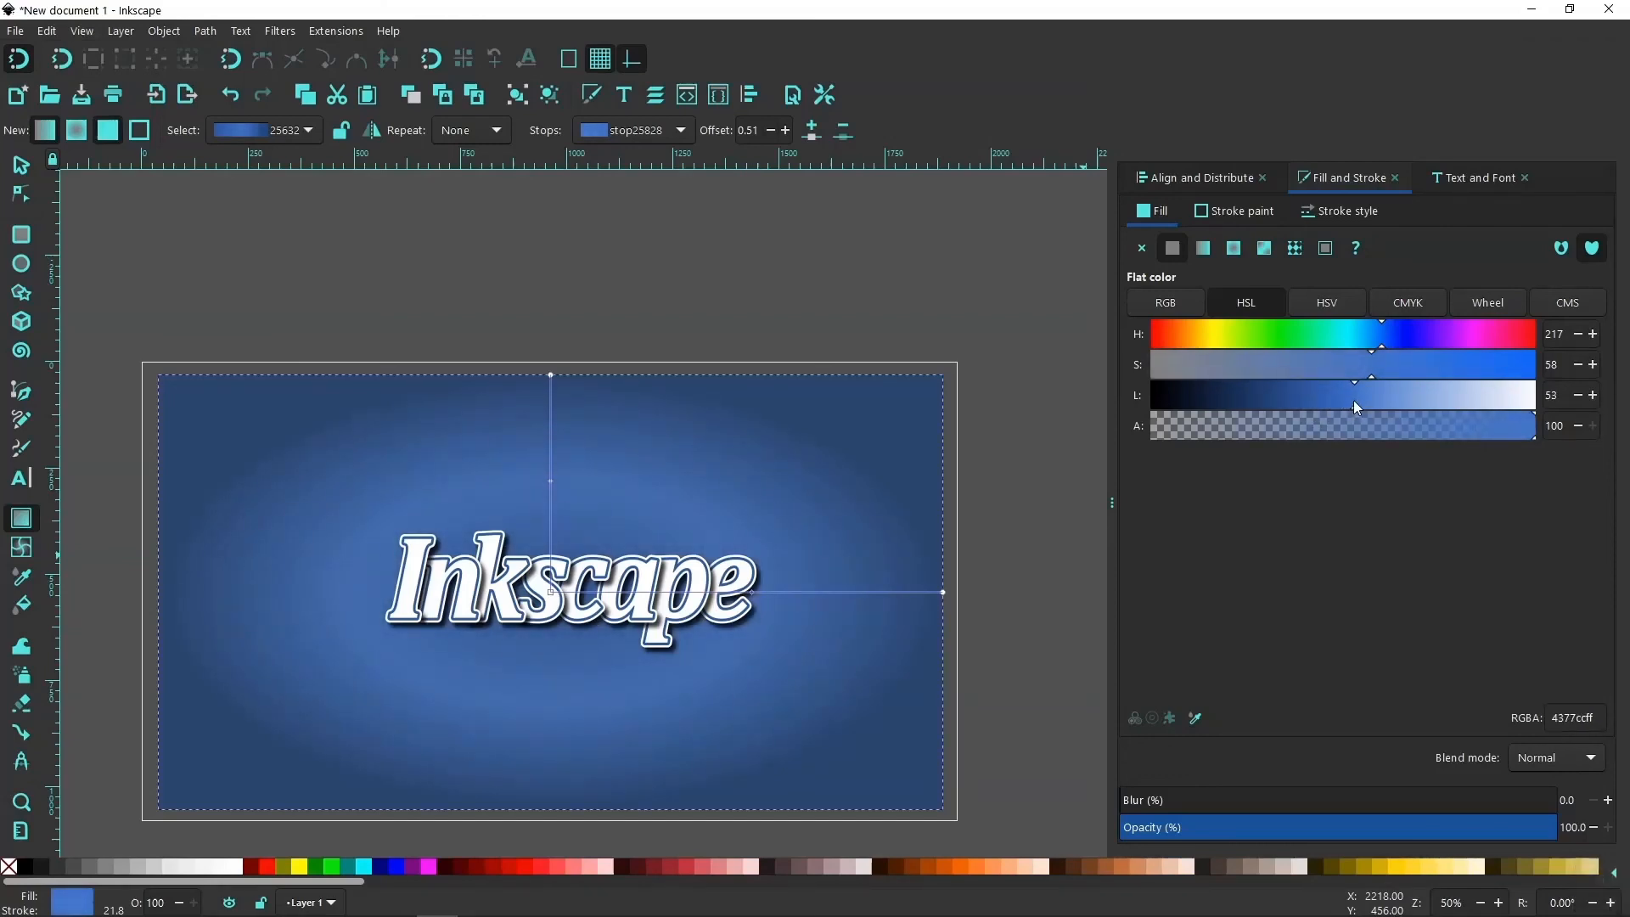
pyautogui.click(1344, 407)
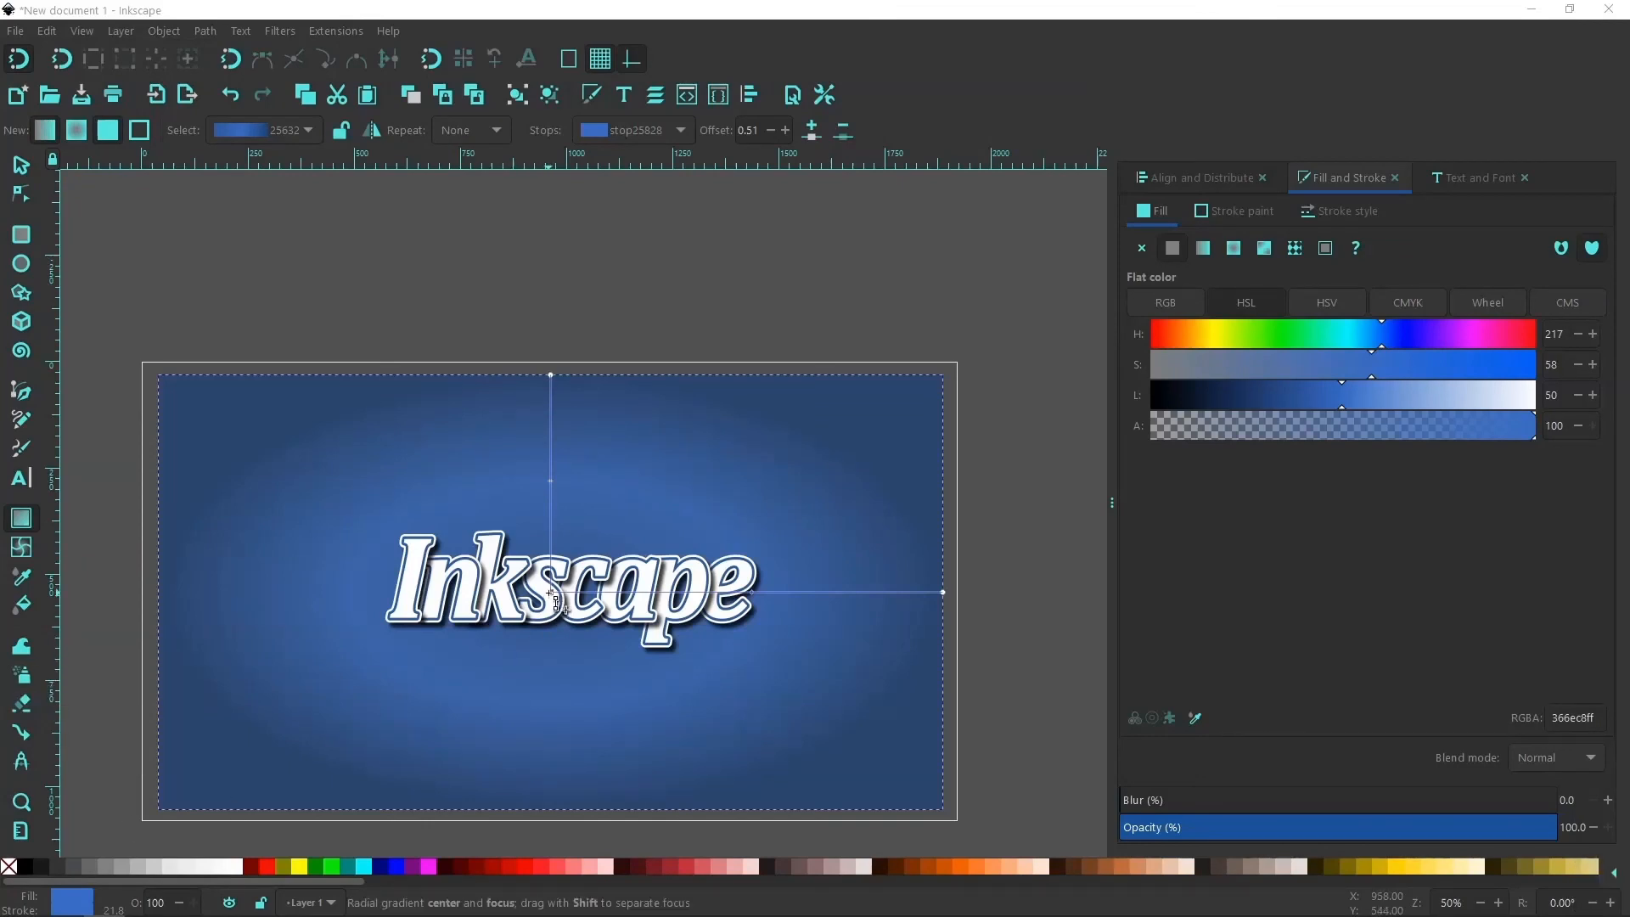
# Lighten the radial gradient's center stop to HSL lightness 64 and deselect the background rectangle.
pyautogui.click(550, 591)
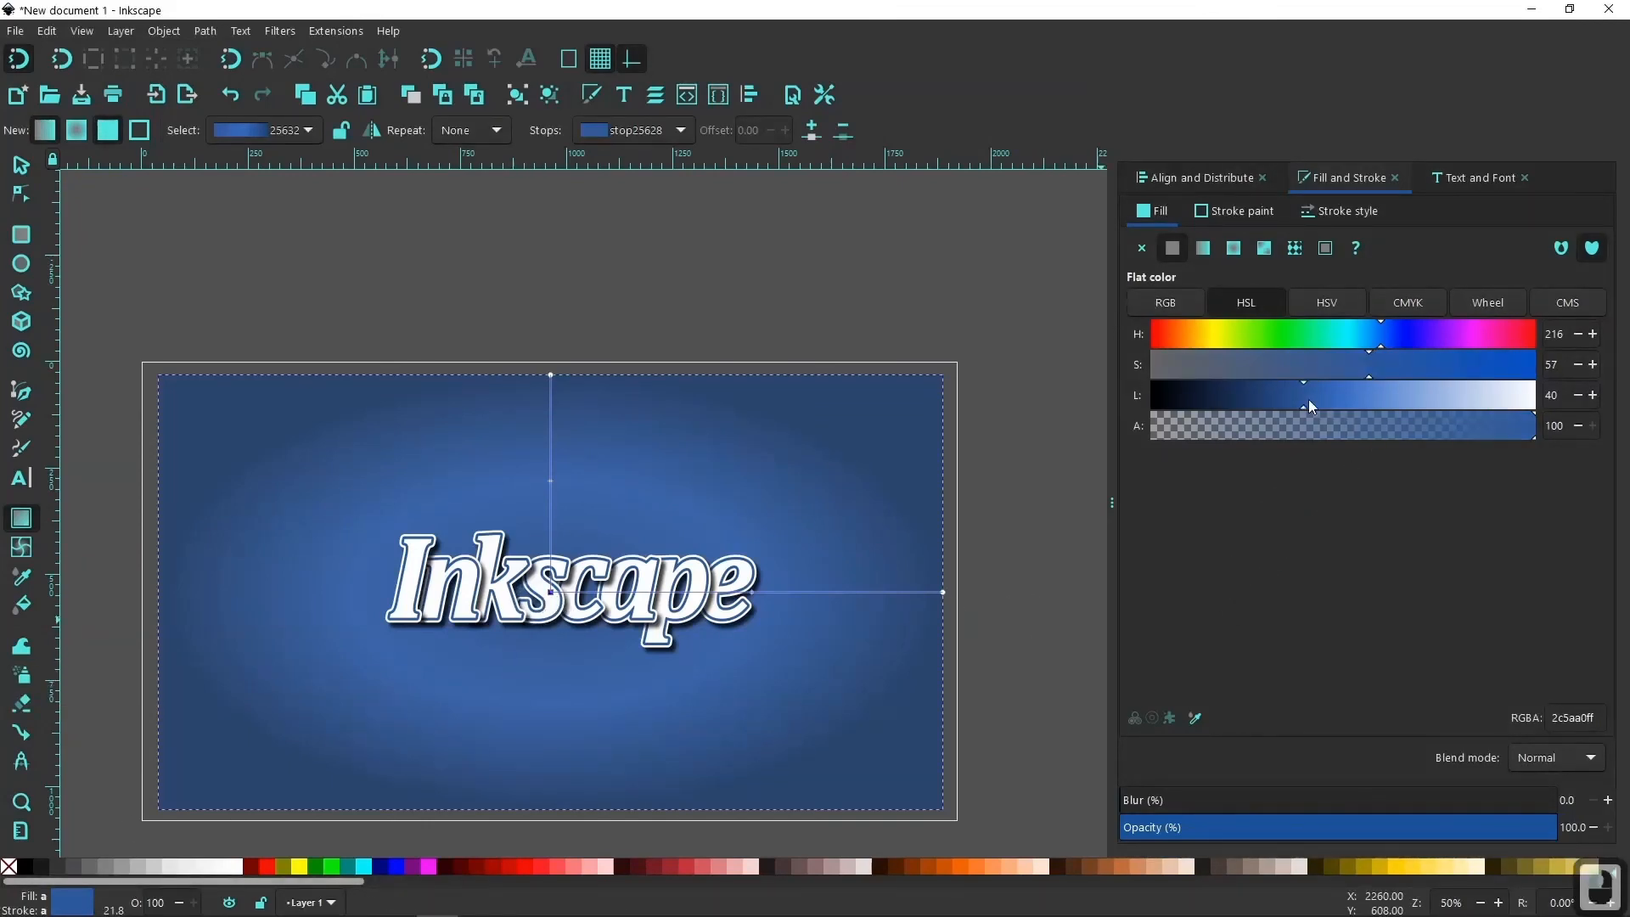
pyautogui.moveTo(1307, 399); pyautogui.dragTo(1397, 400)
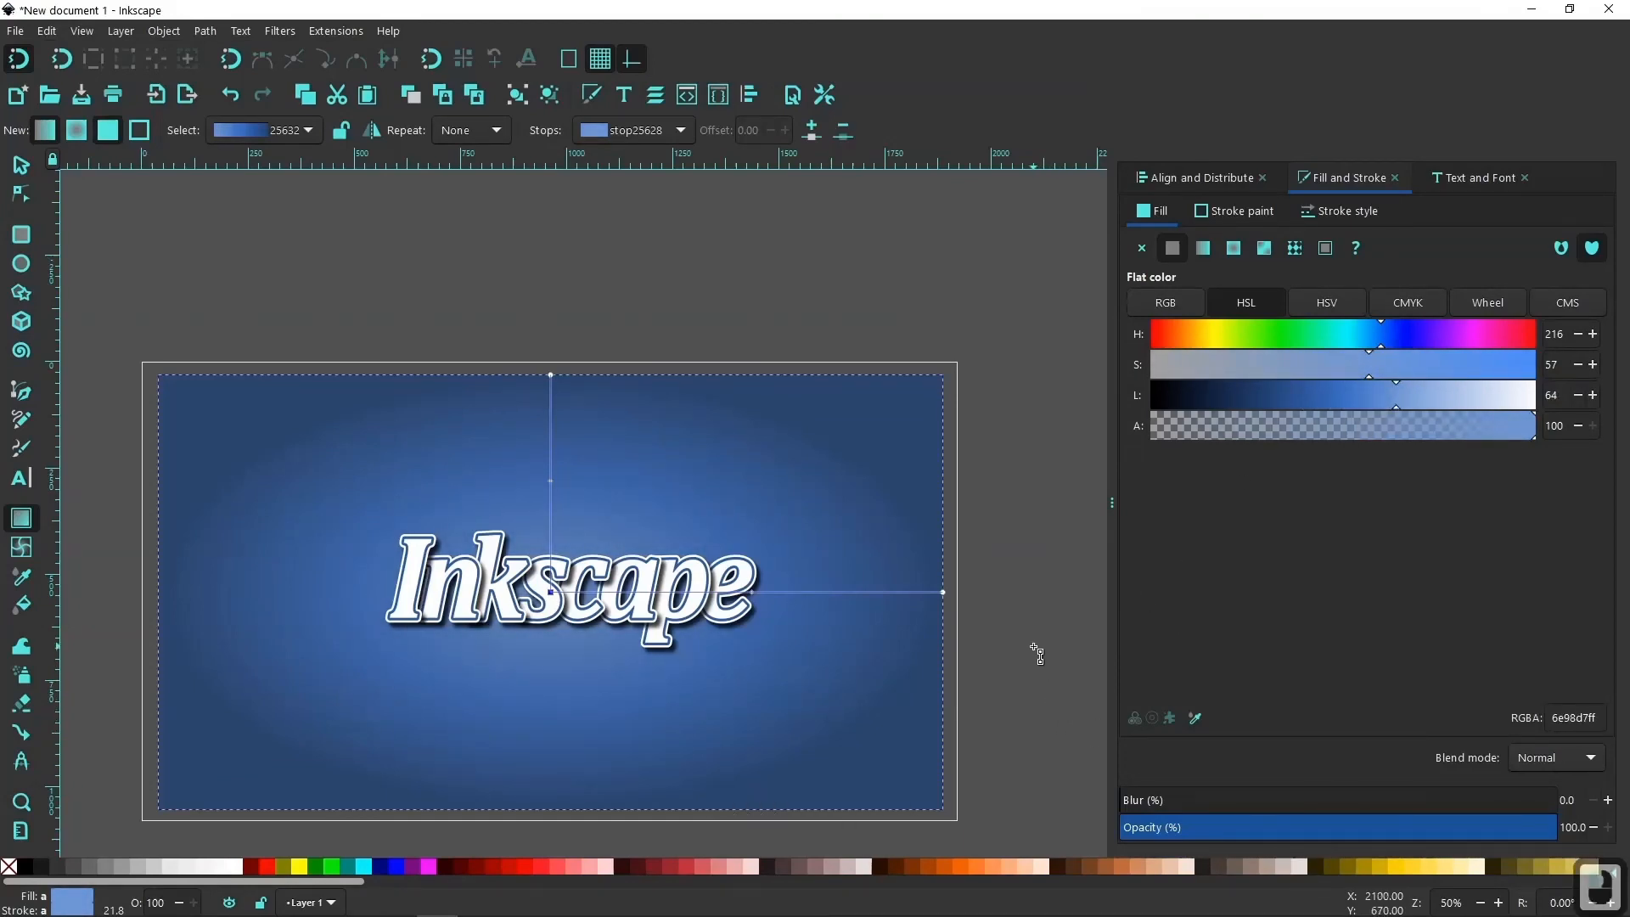
pyautogui.click(21, 164)
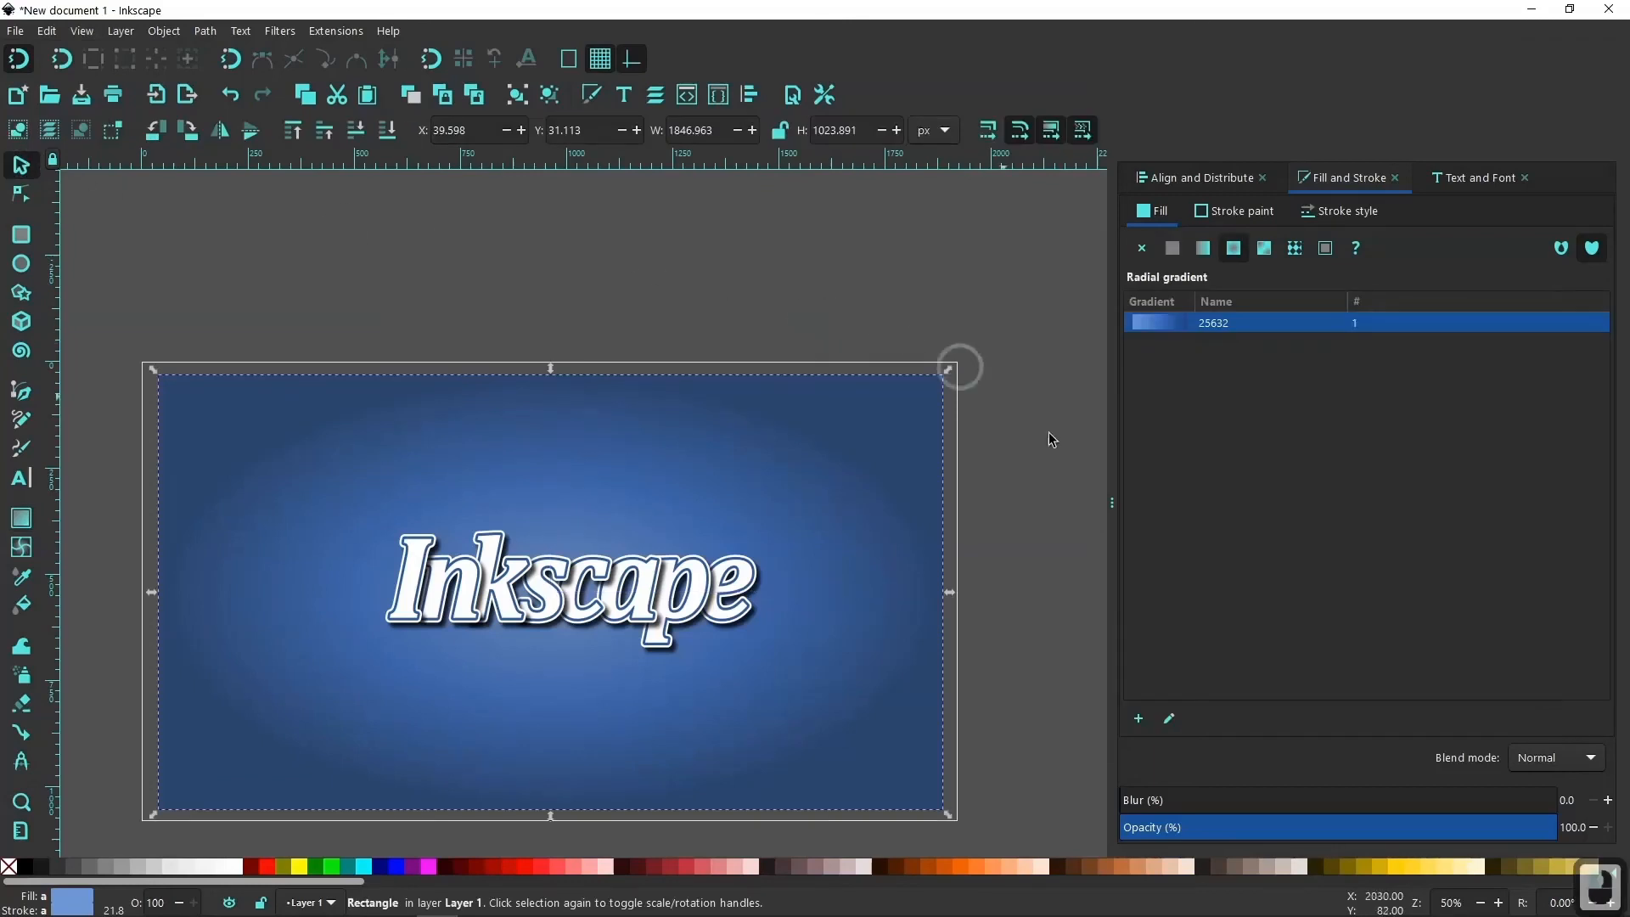
pyautogui.click(845, 252)
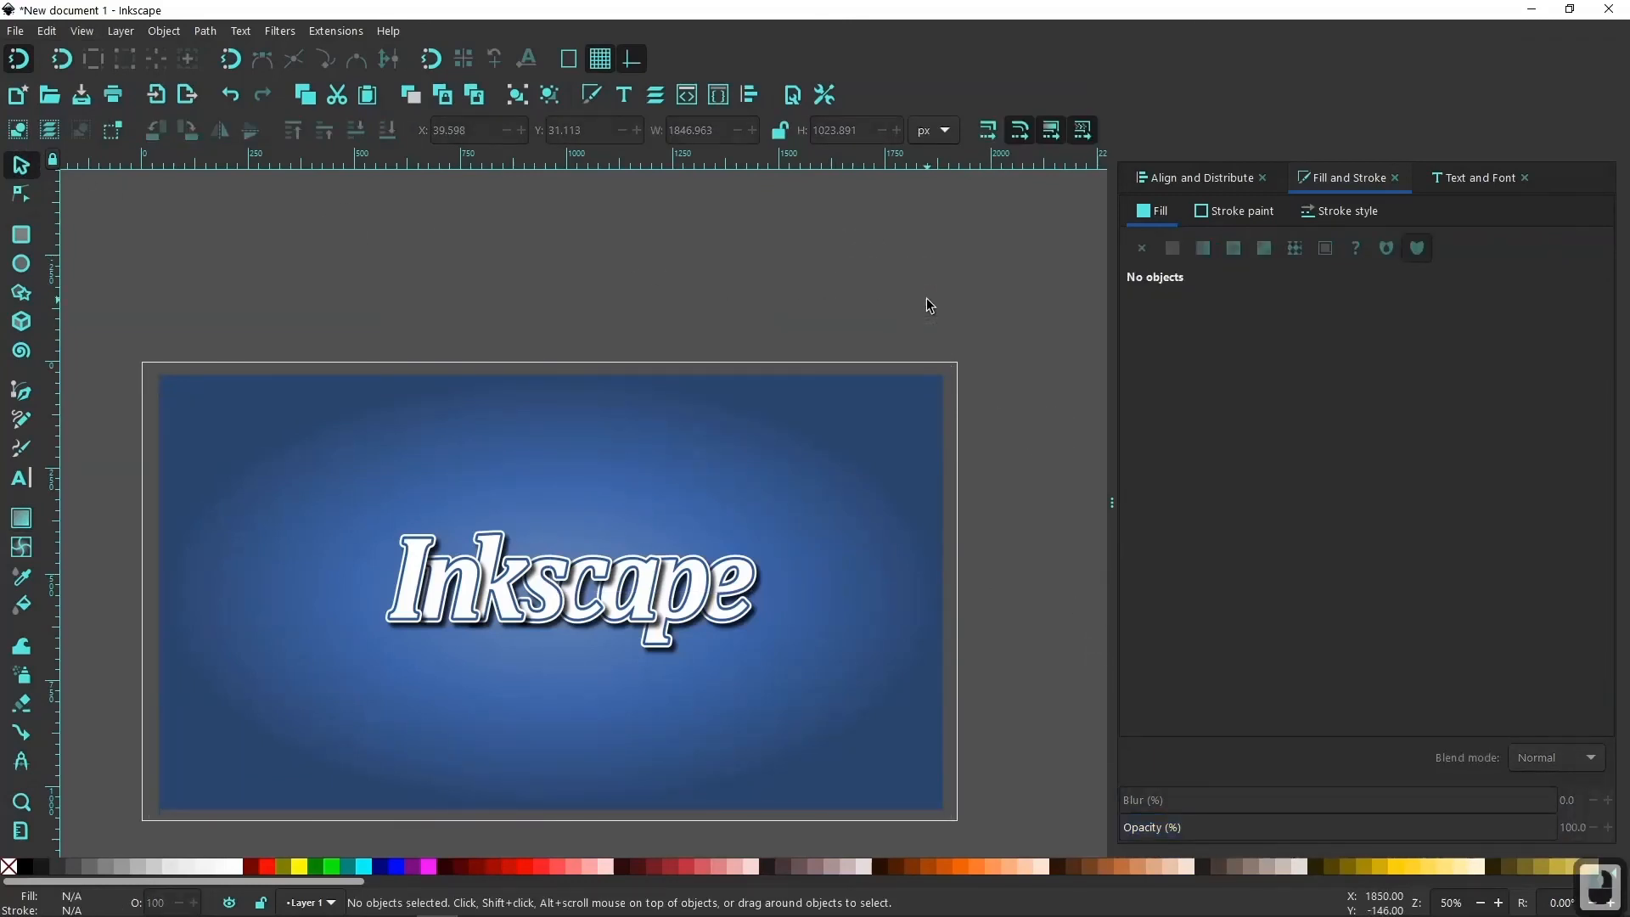
pyautogui.moveTo(647, 258); pyautogui.dragTo(679, 211)
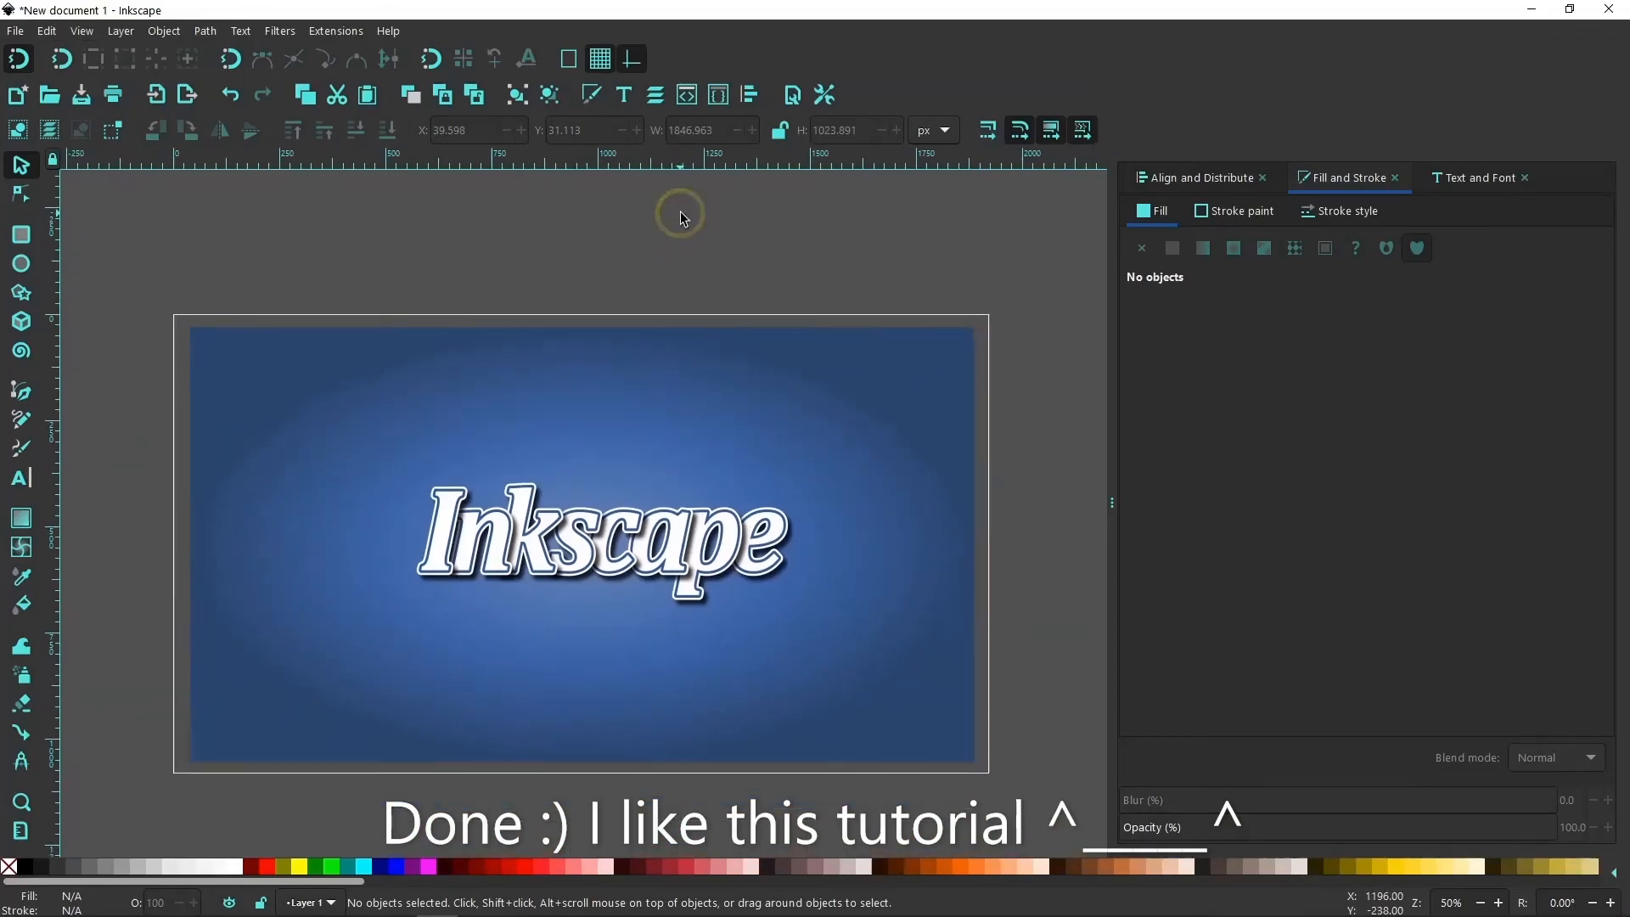
pyautogui.keyDown('ctrl'); pyautogui.scroll(2, 570, 567); pyautogui.keyUp('ctrl')
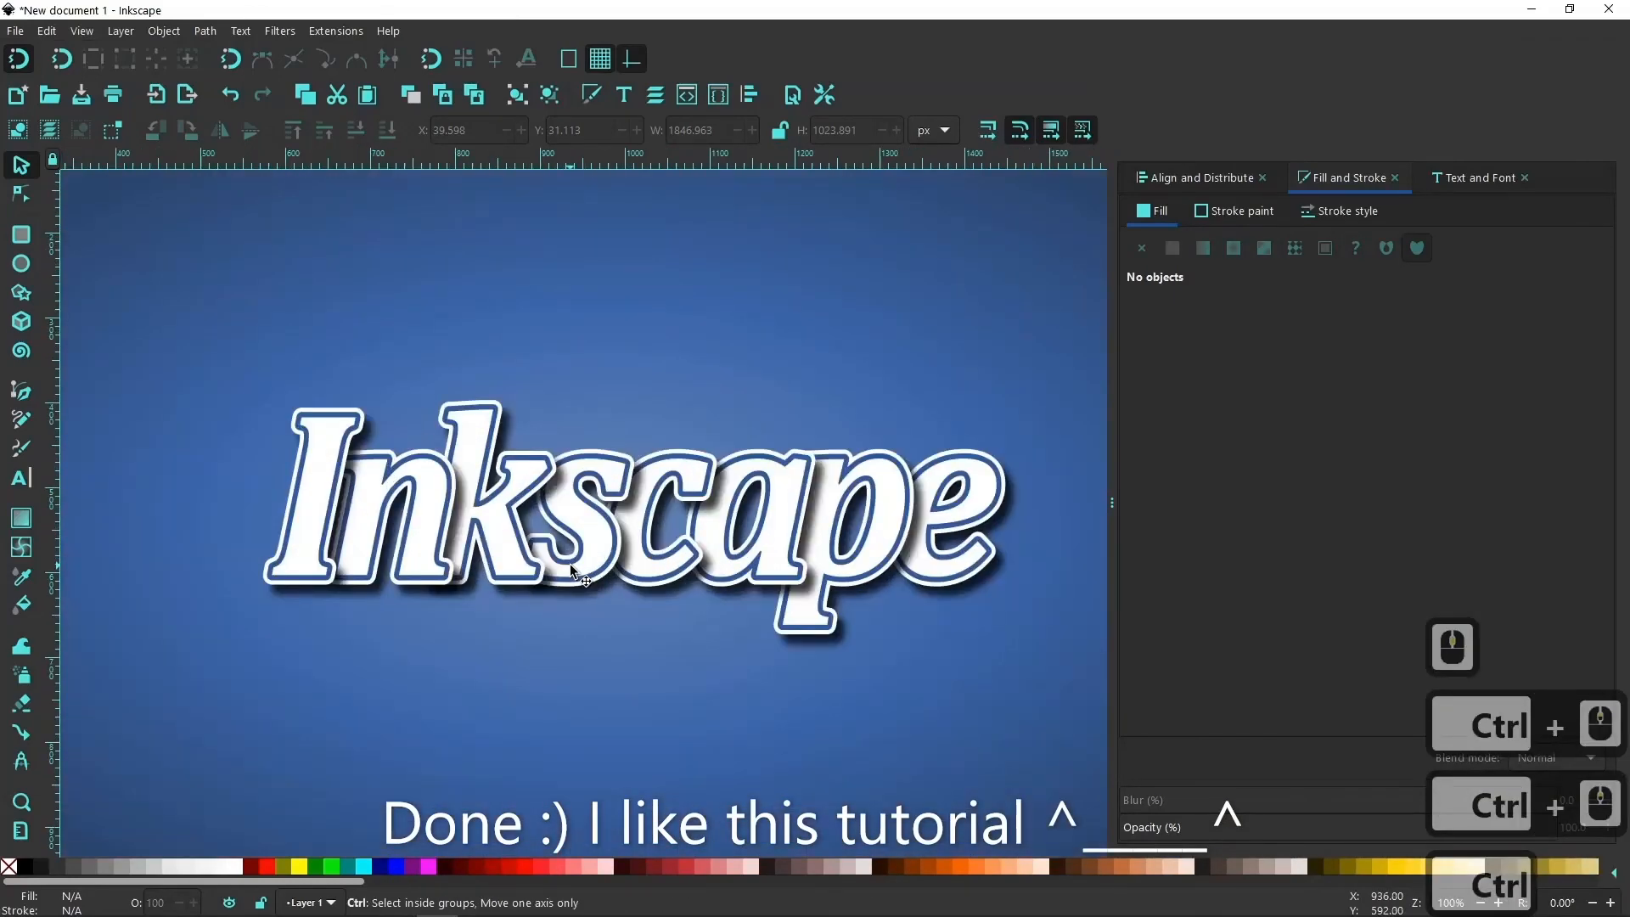
pyautogui.keyDown('ctrl'); pyautogui.scroll(-2, 570, 566); pyautogui.keyUp('ctrl')
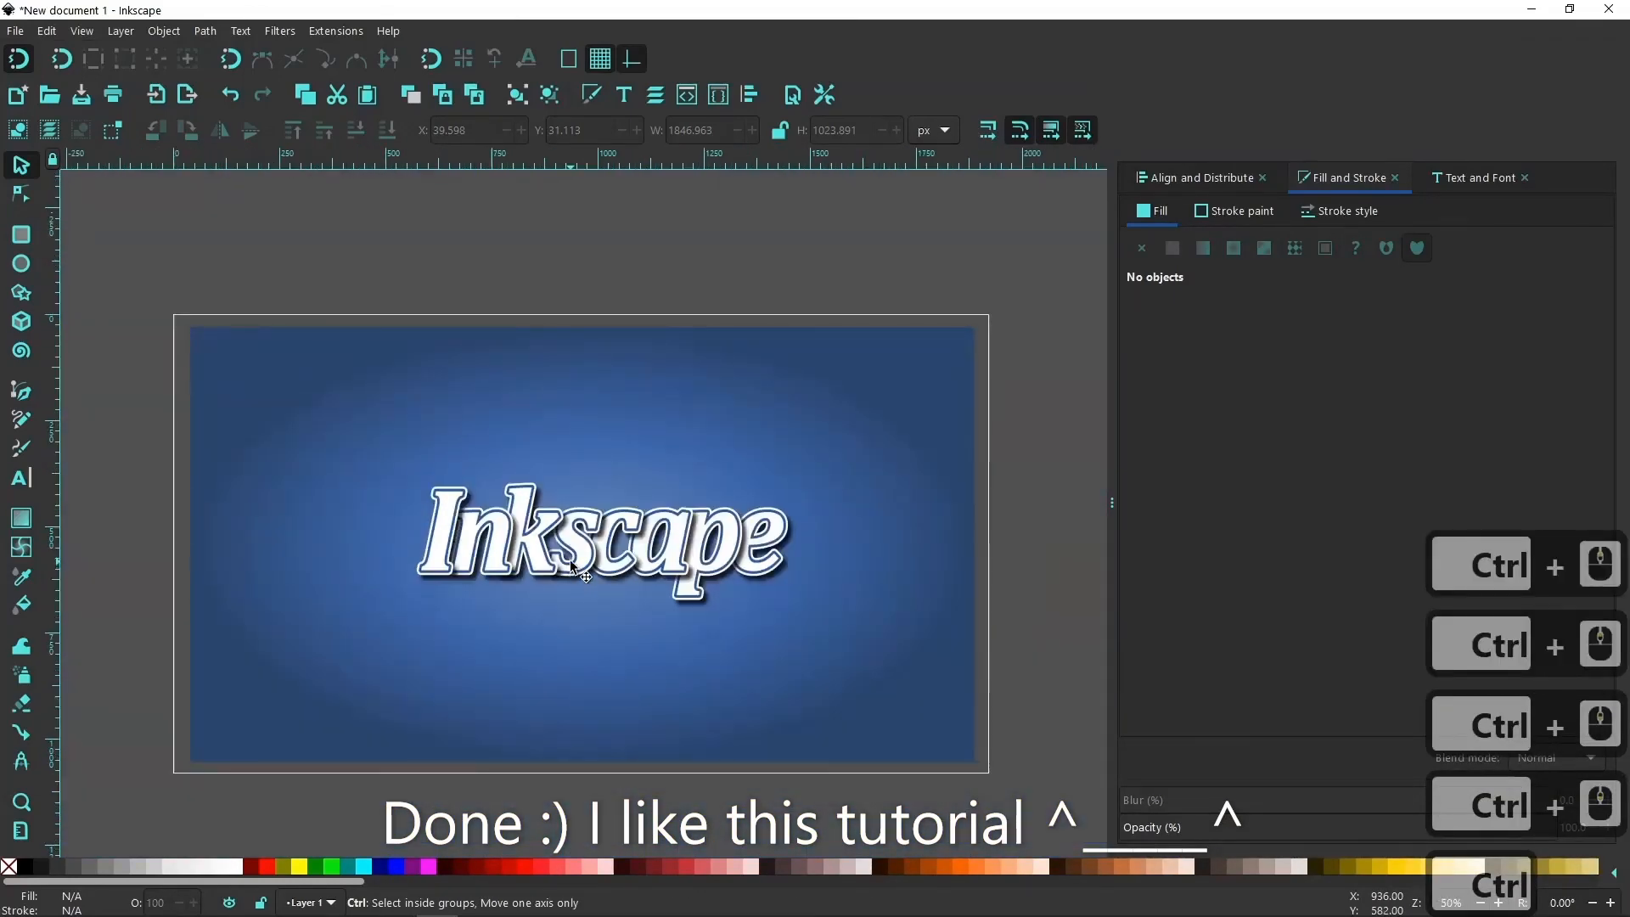
pyautogui.click(0, 547)
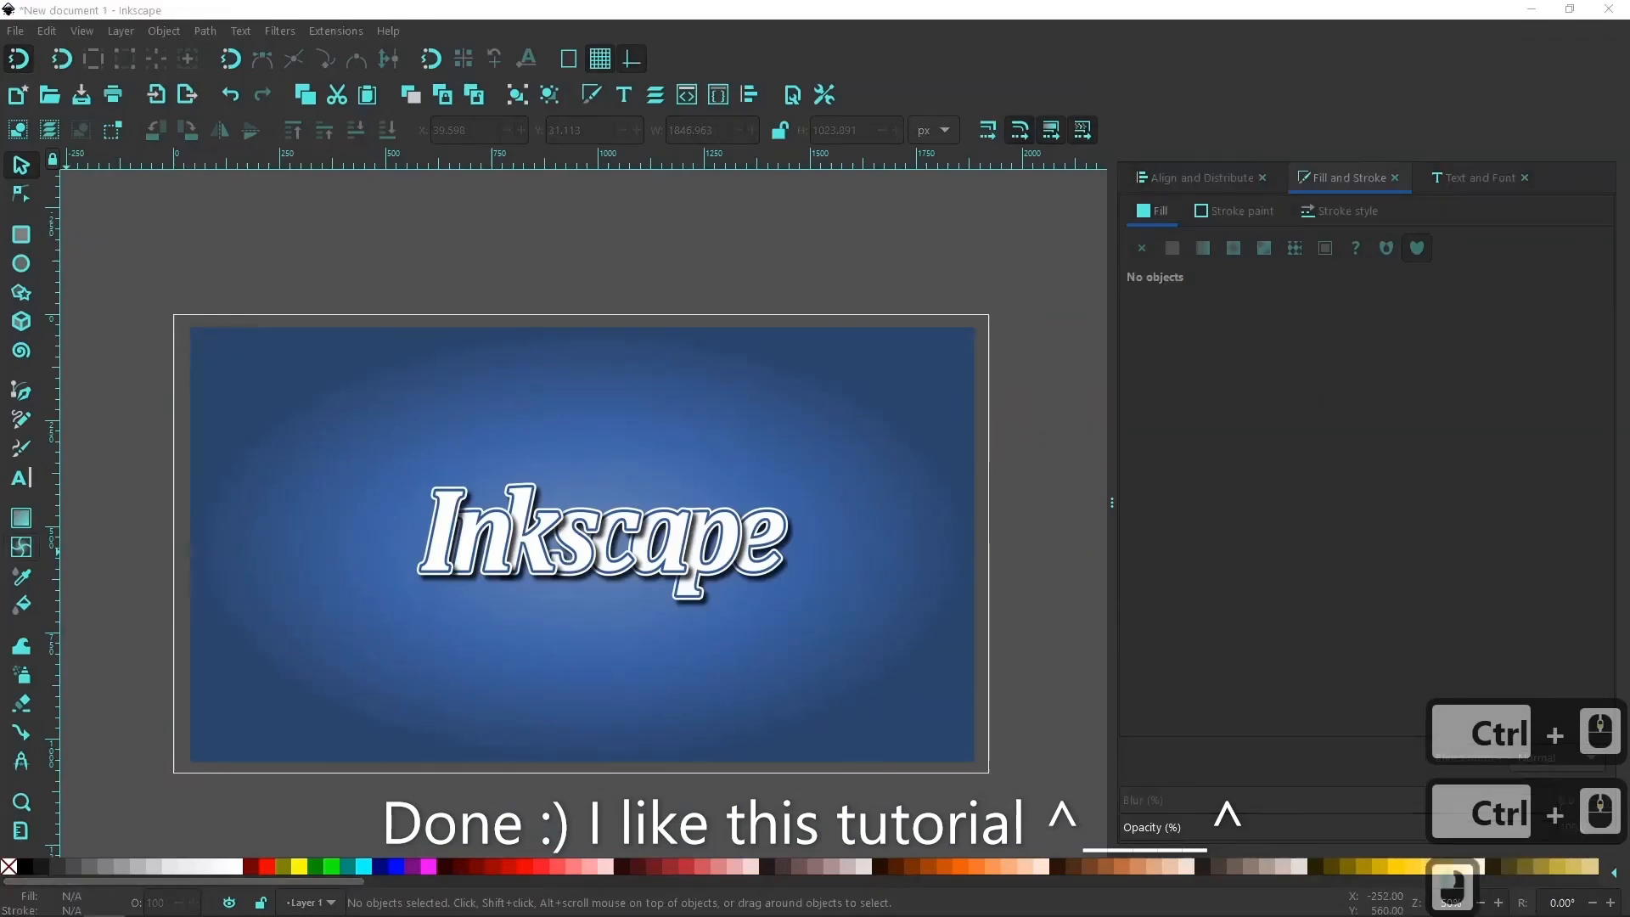